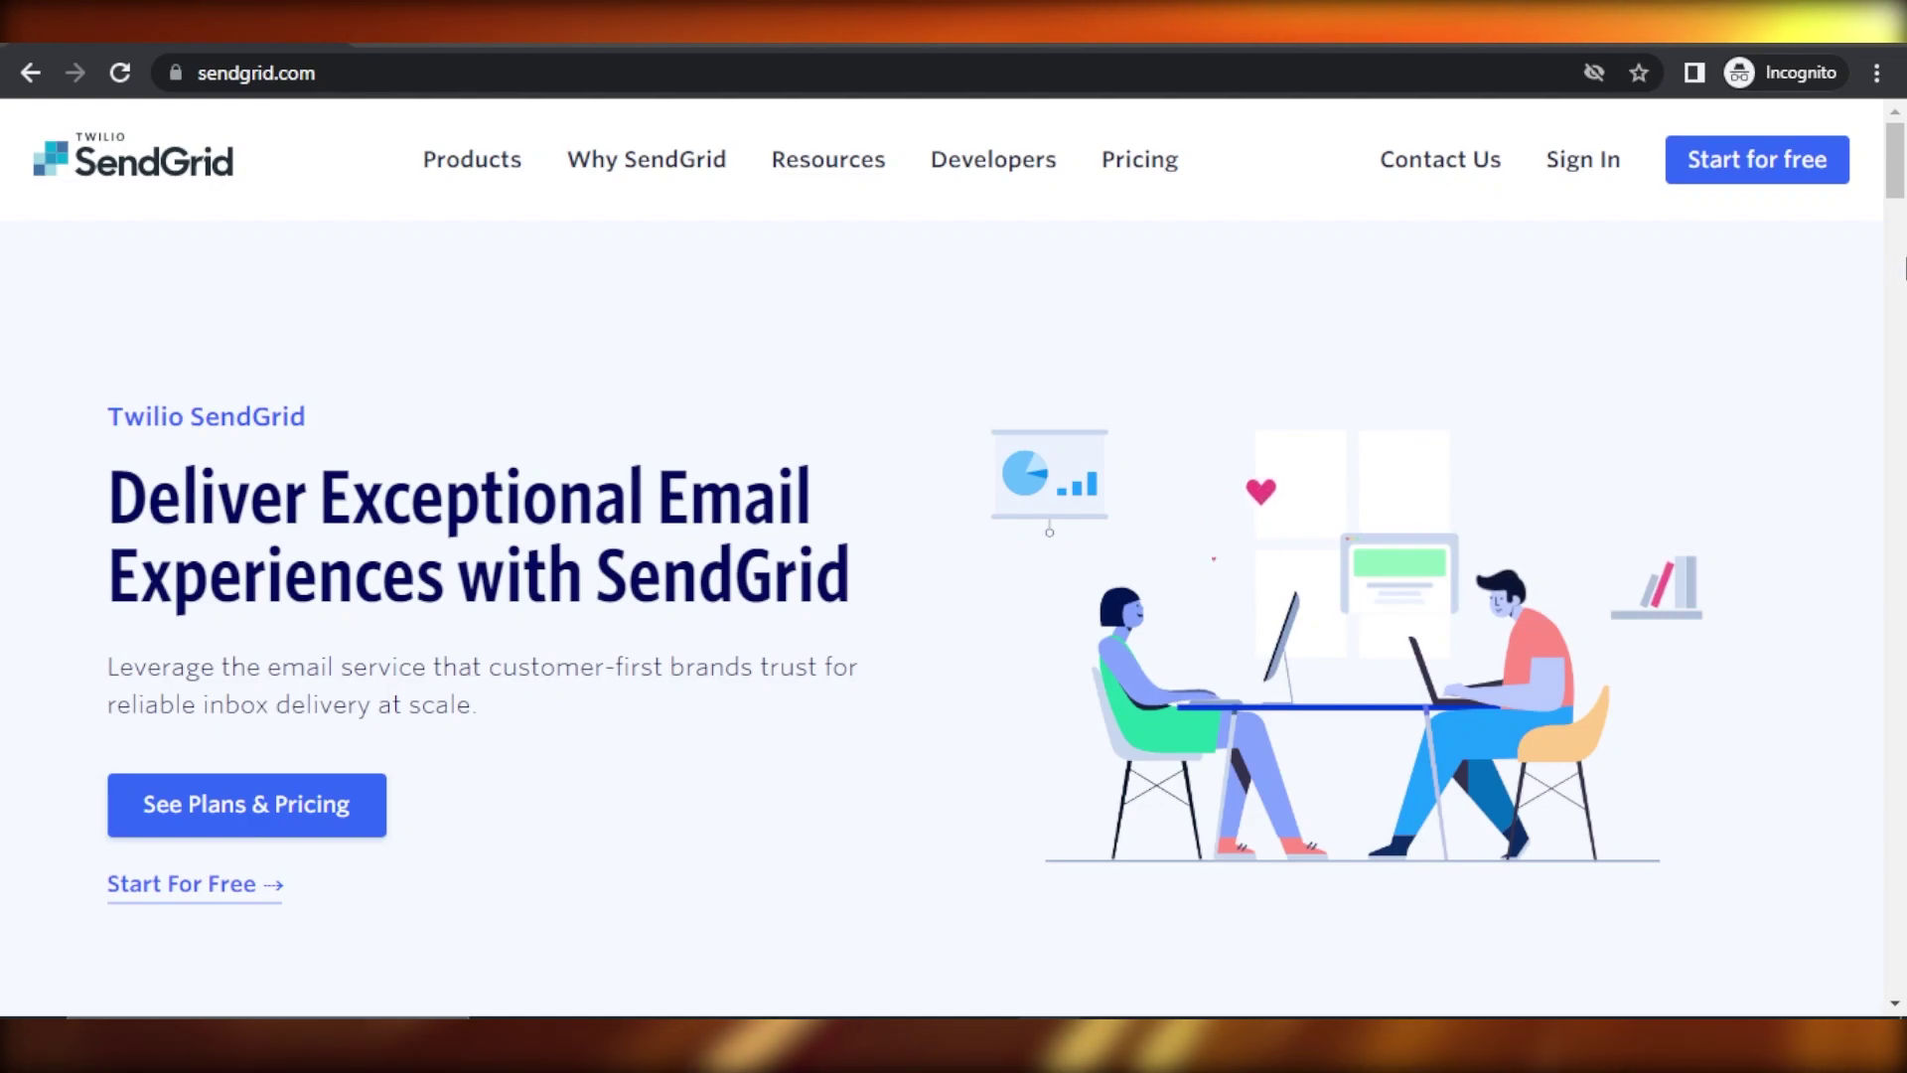
Browse the SendGrid homepage and begin the free account sign-up
drag(1900, 189, 1899, 343)
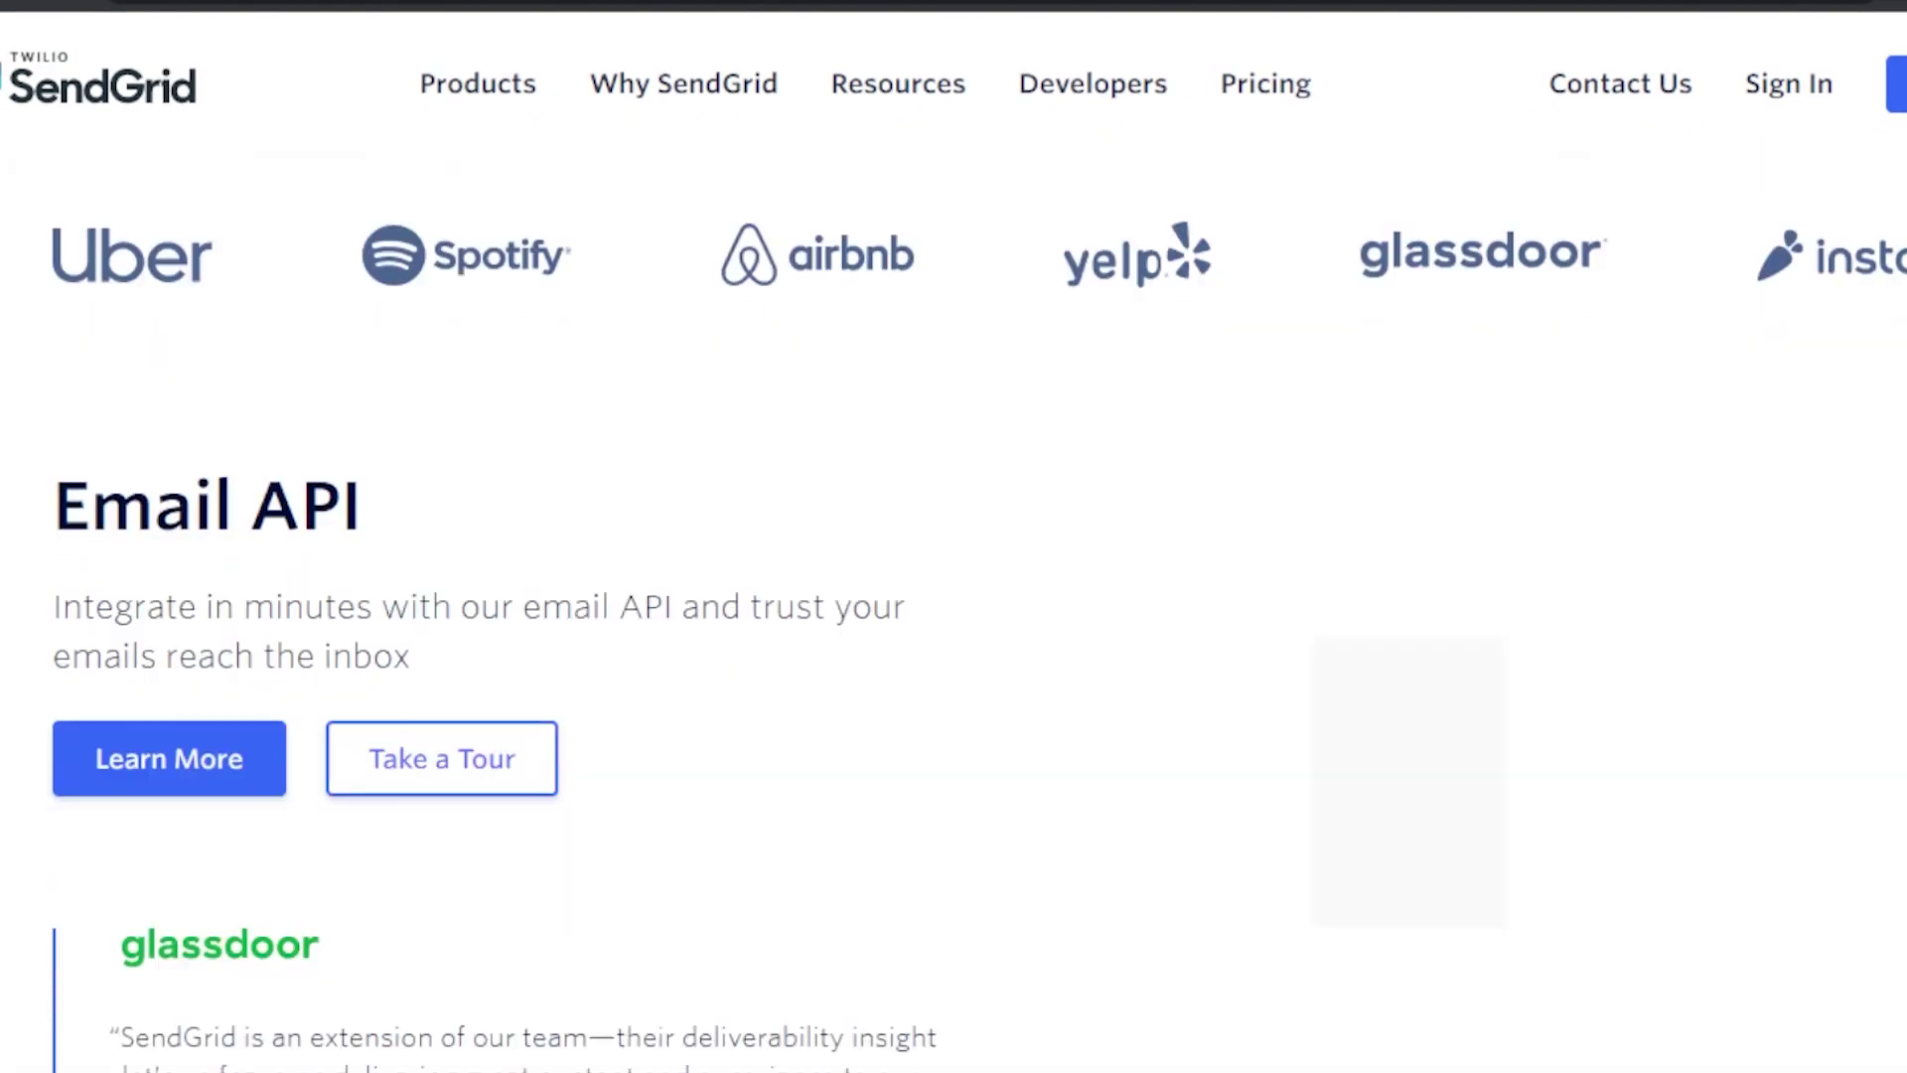
scroll(954, 596, down, 5)
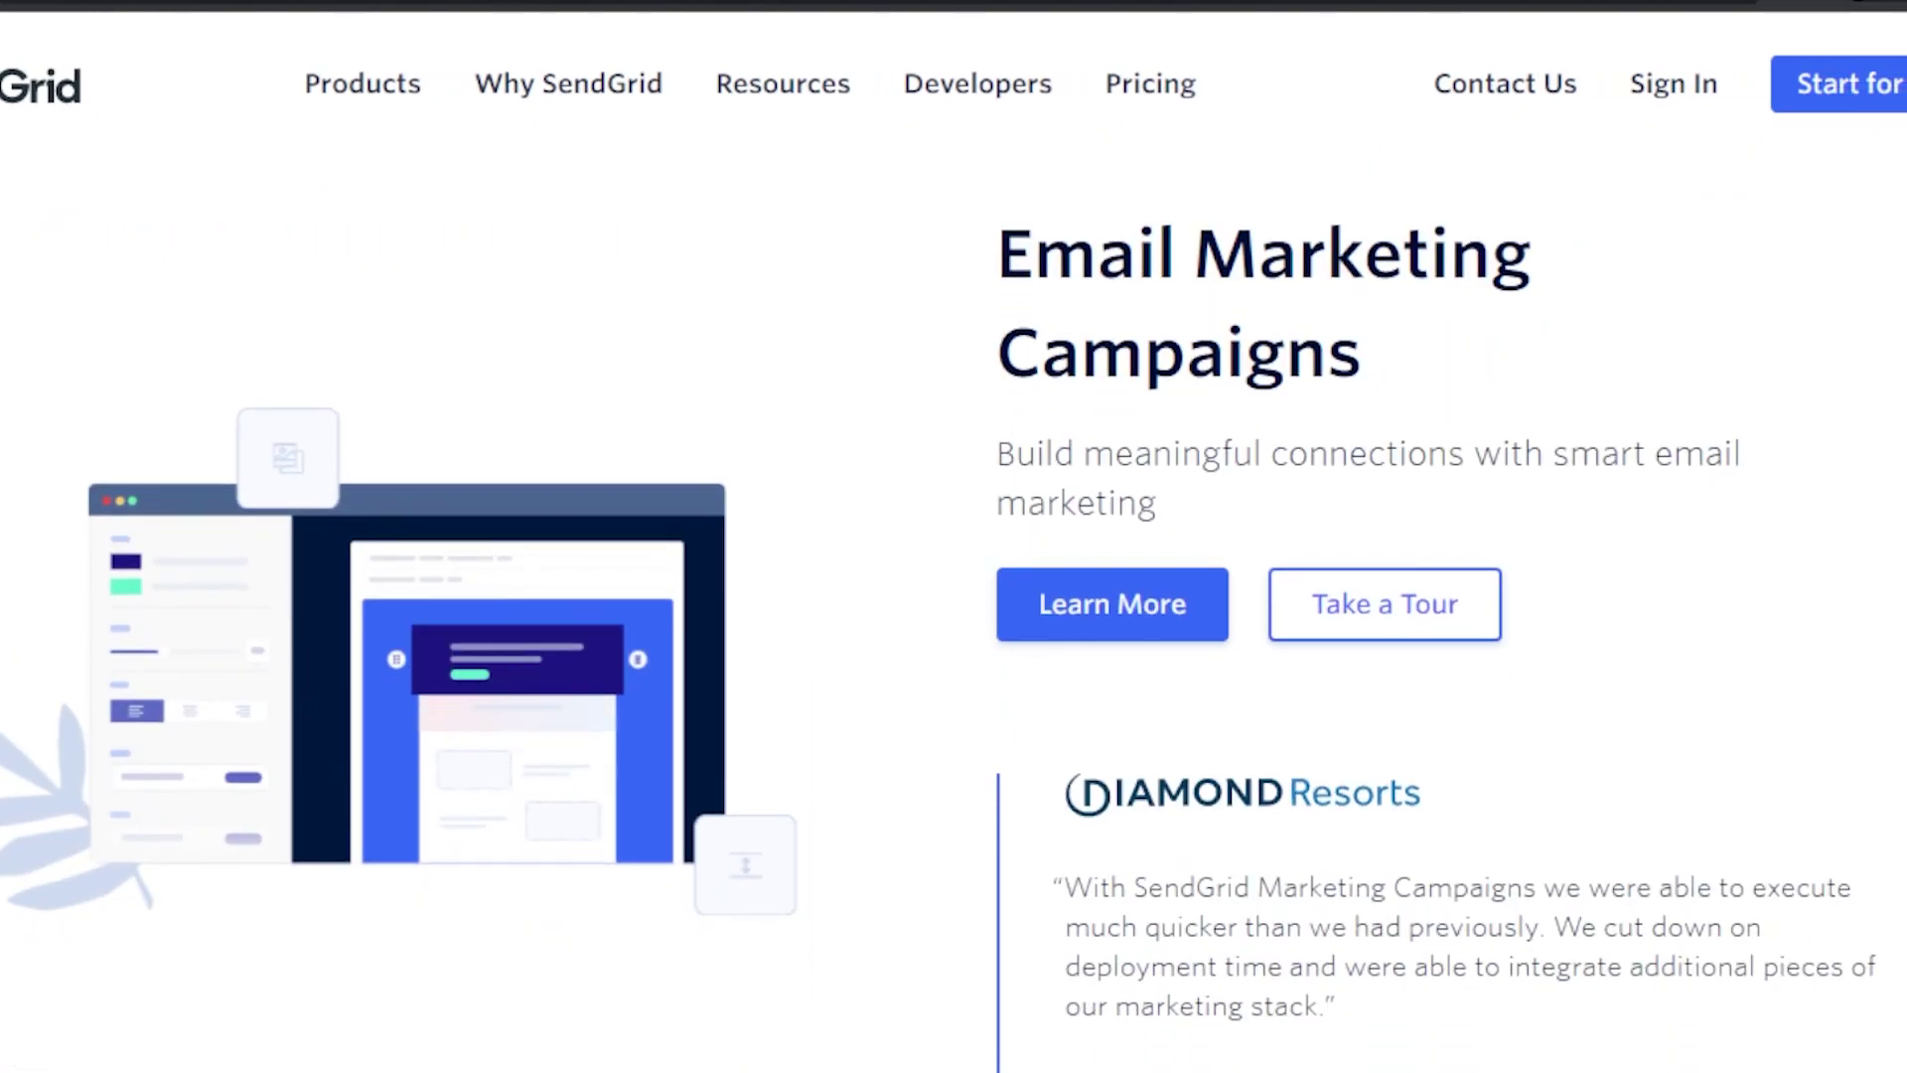
scroll(954, 596, down, 5)
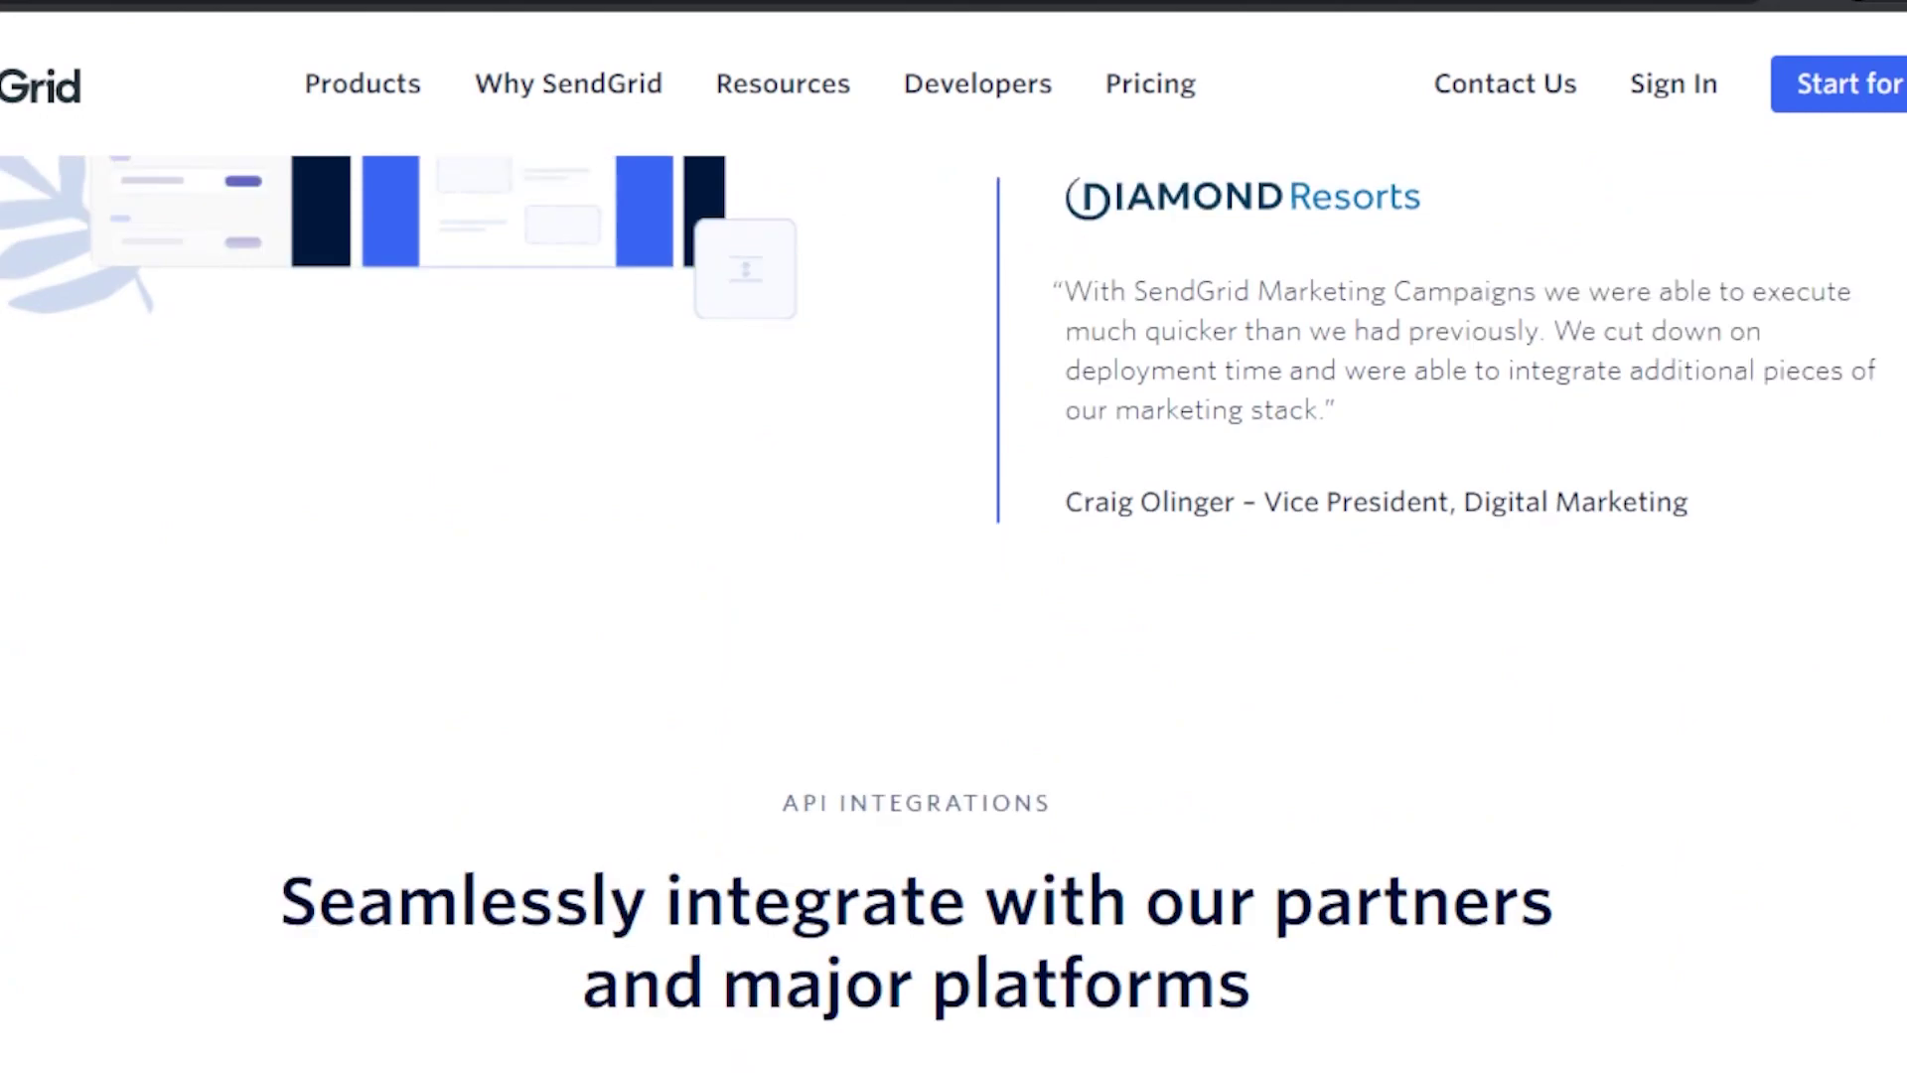
scroll(954, 596, up, 6)
scroll(954, 596, down, 3)
scroll(954, 596, down, 15)
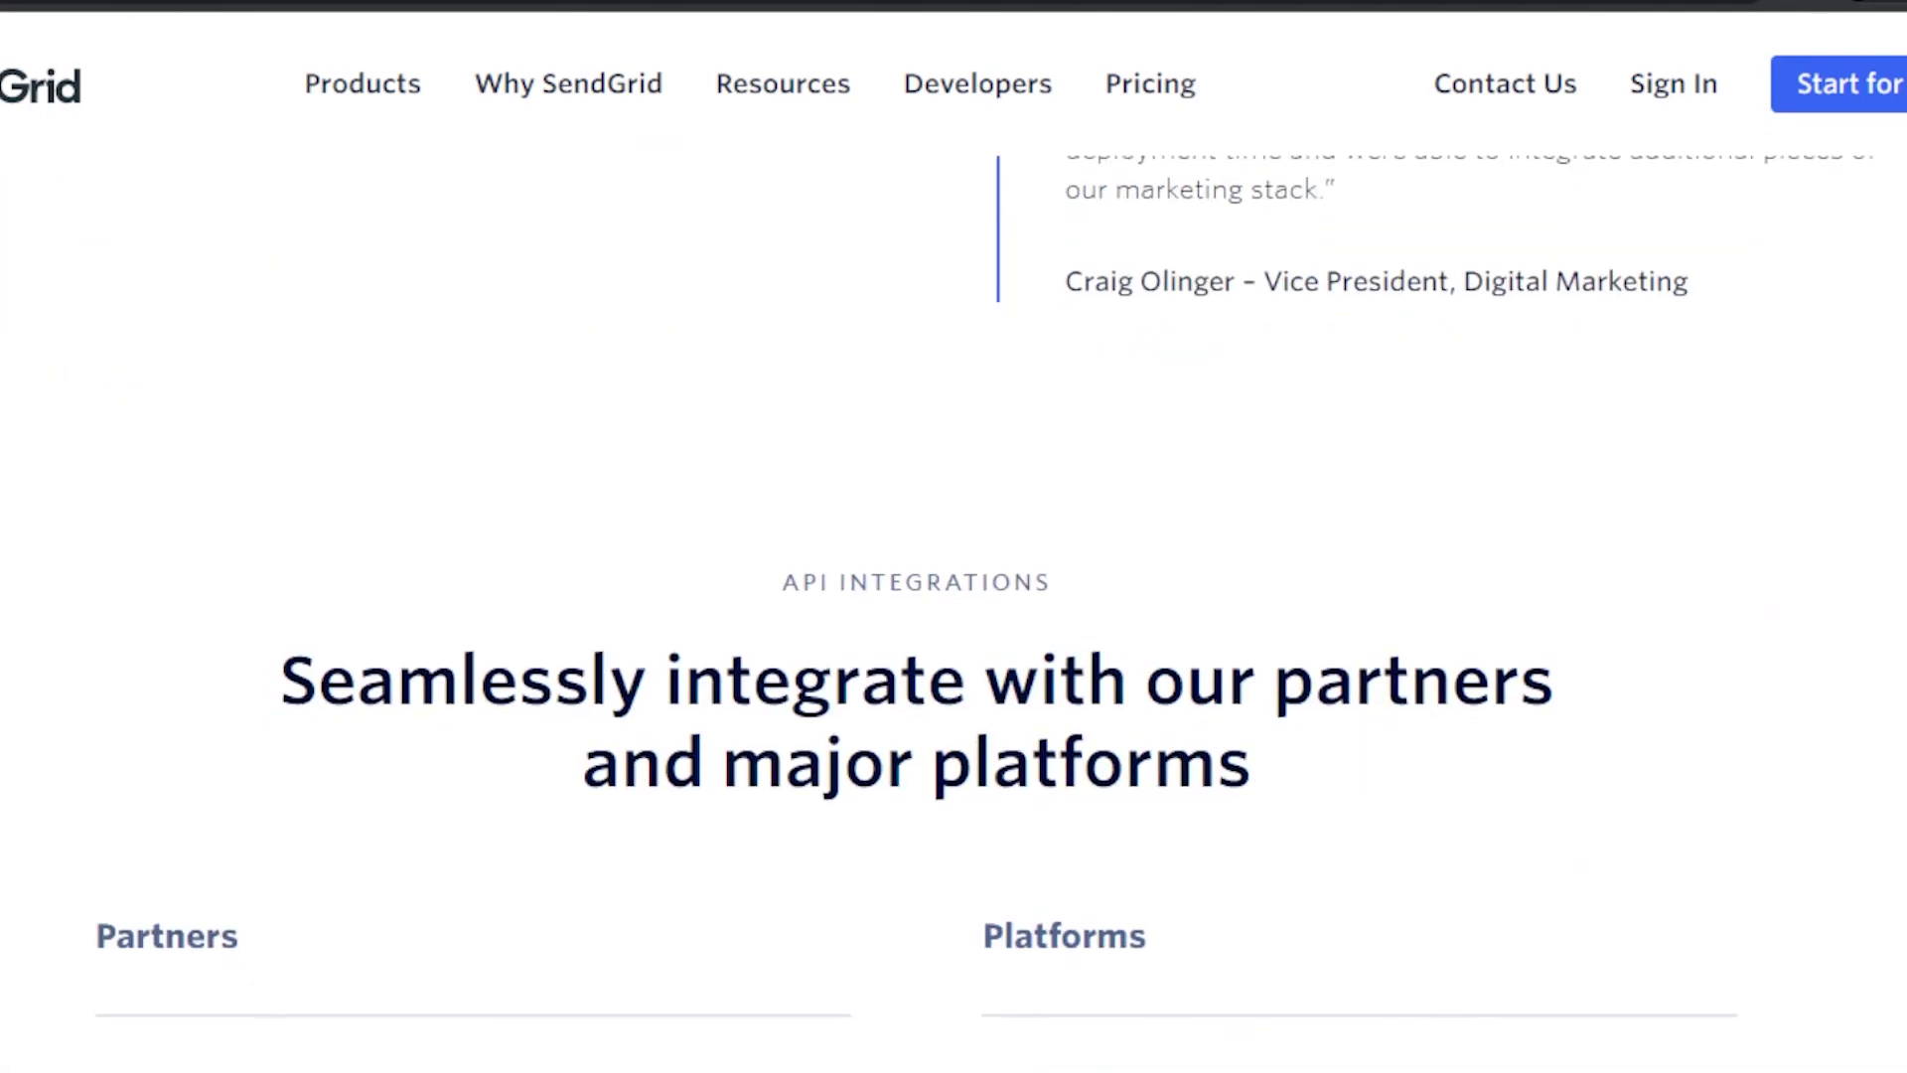
scroll(954, 596, down, 12)
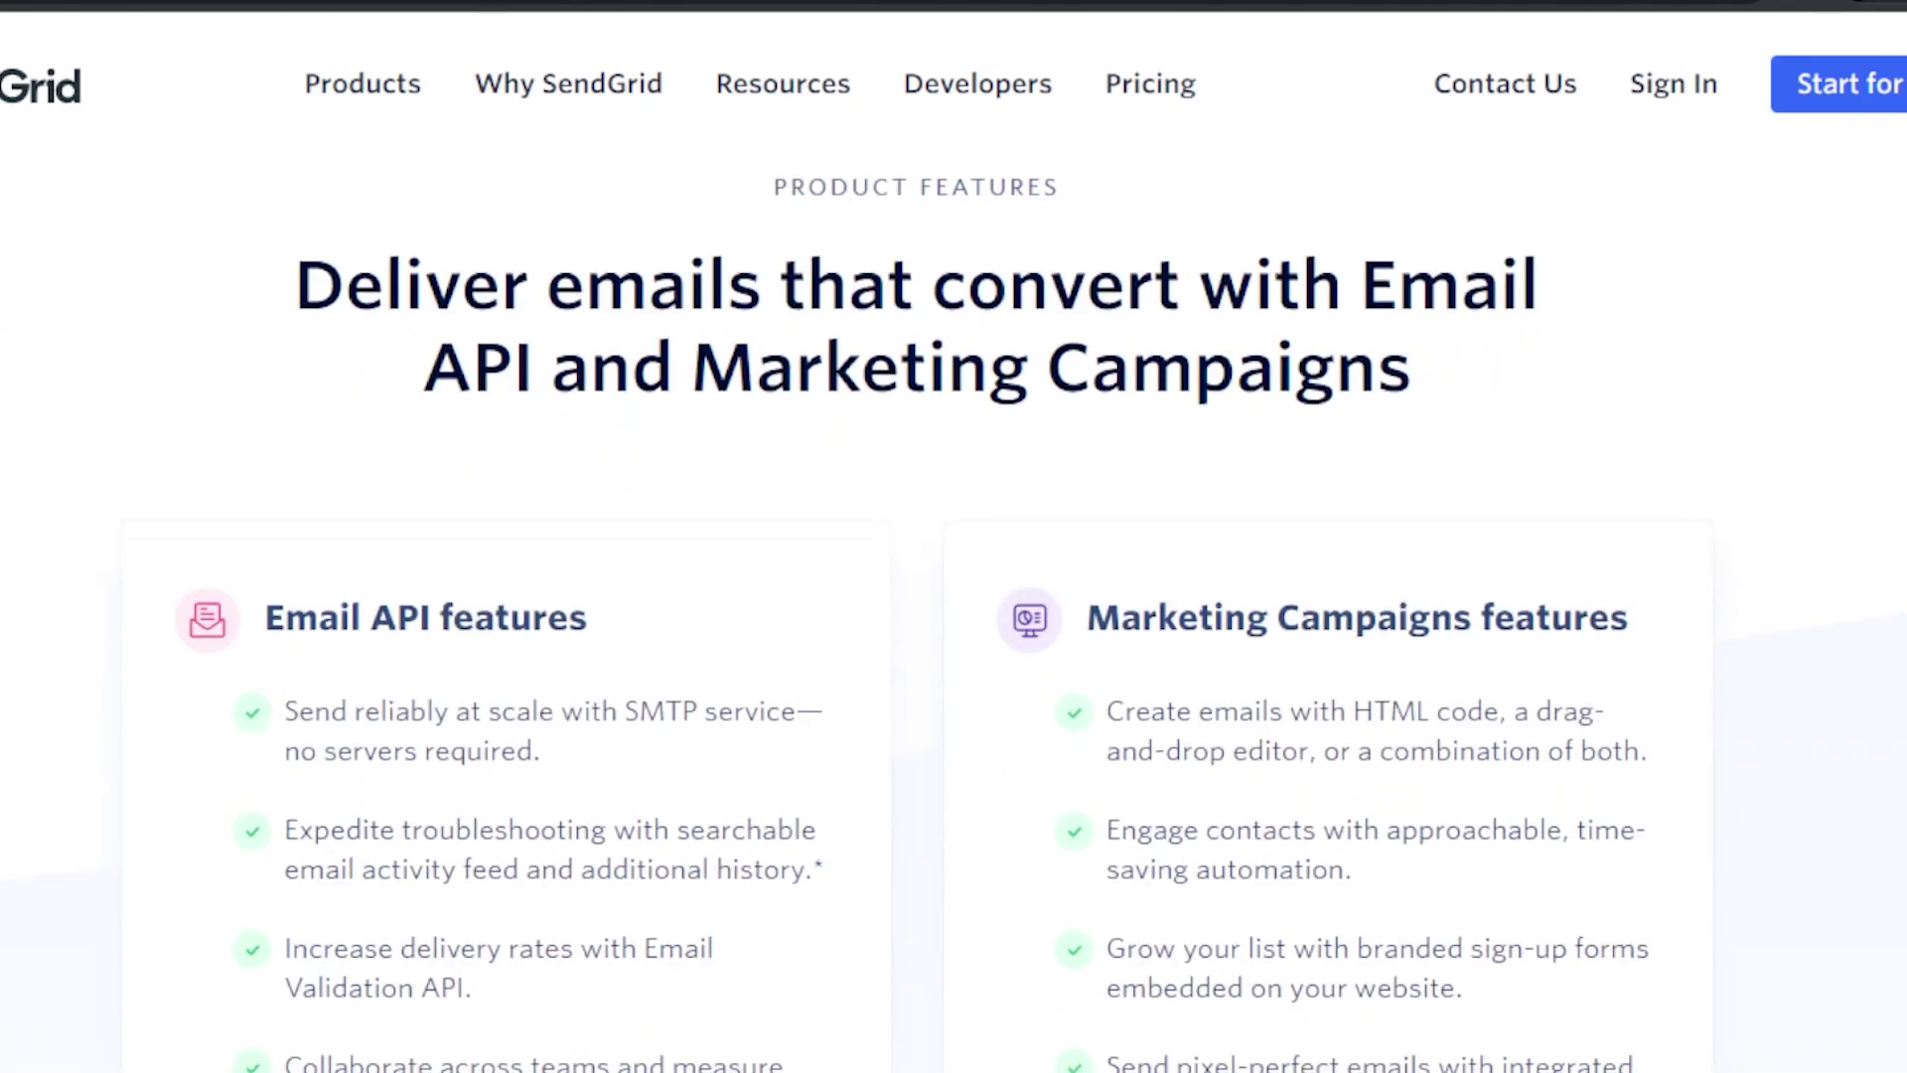
scroll(953, 596, up, 20)
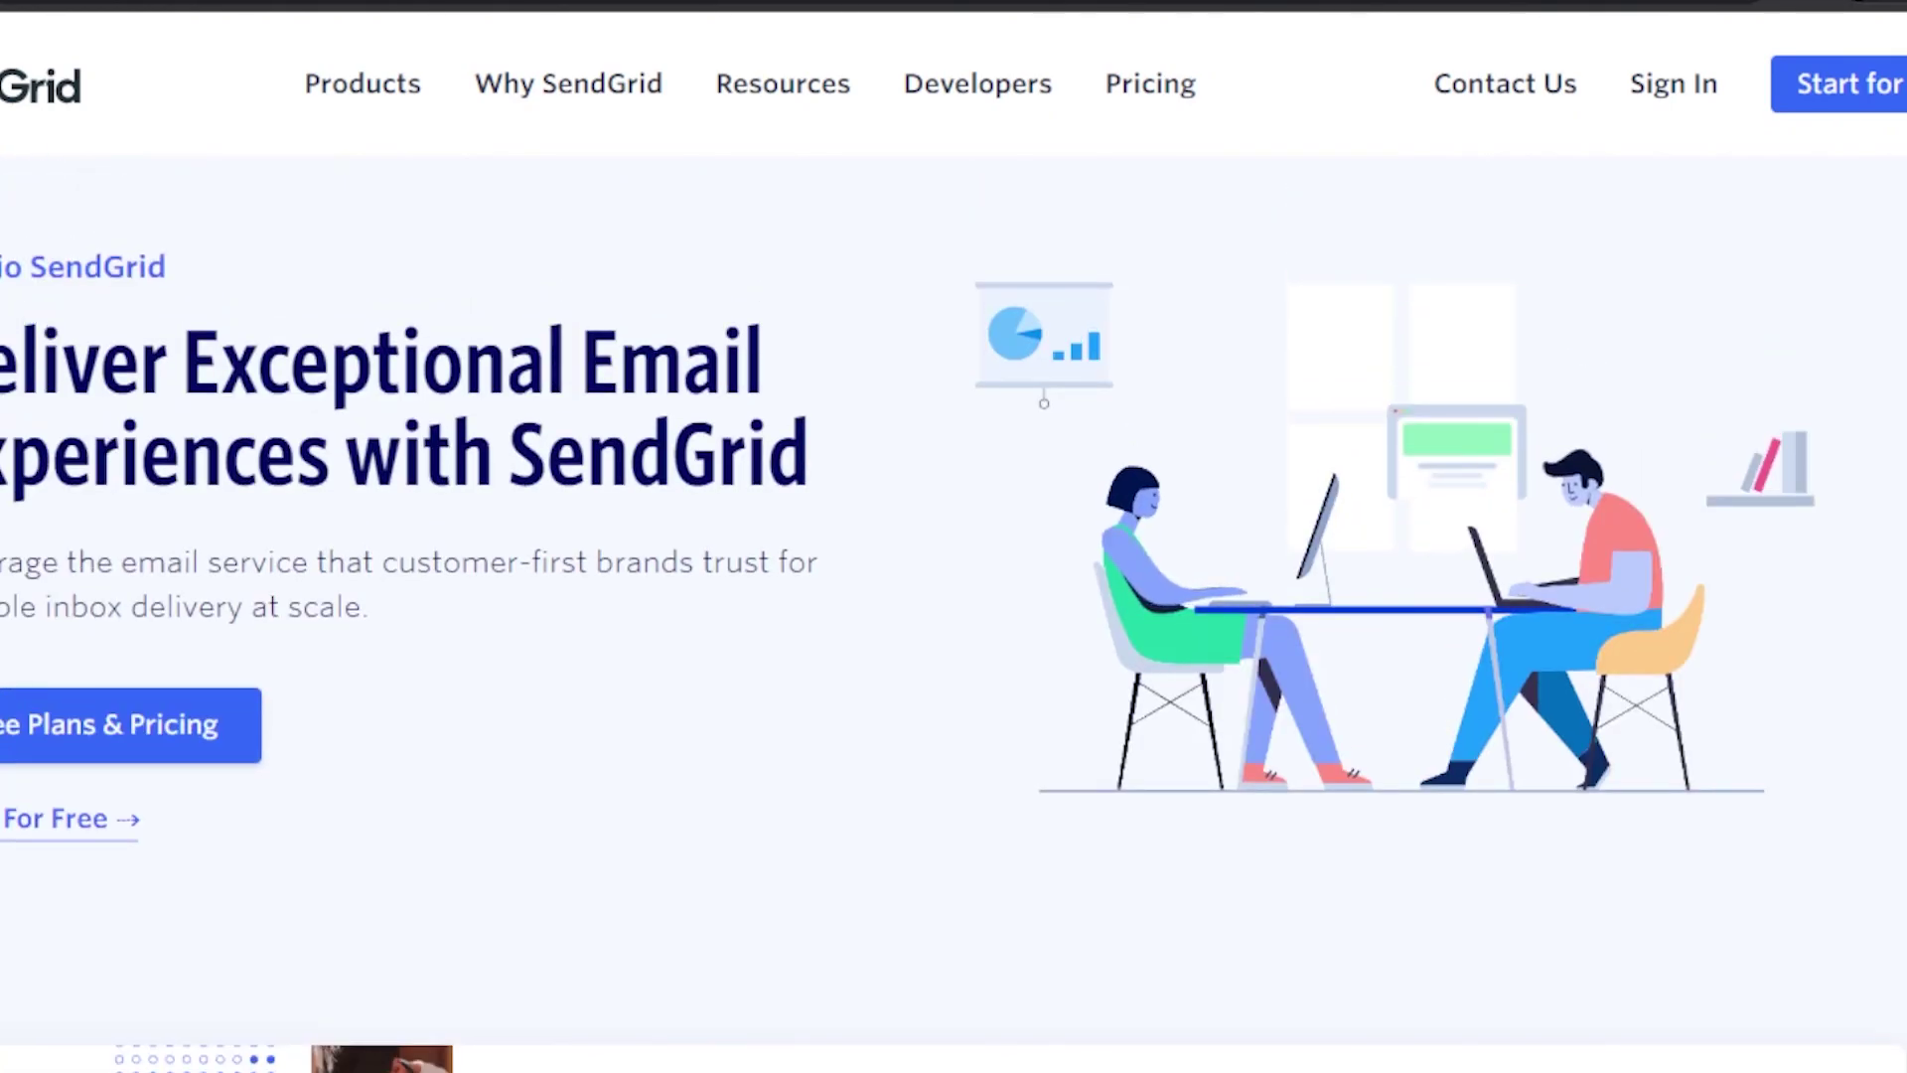
scroll(1650, 142, up, 1)
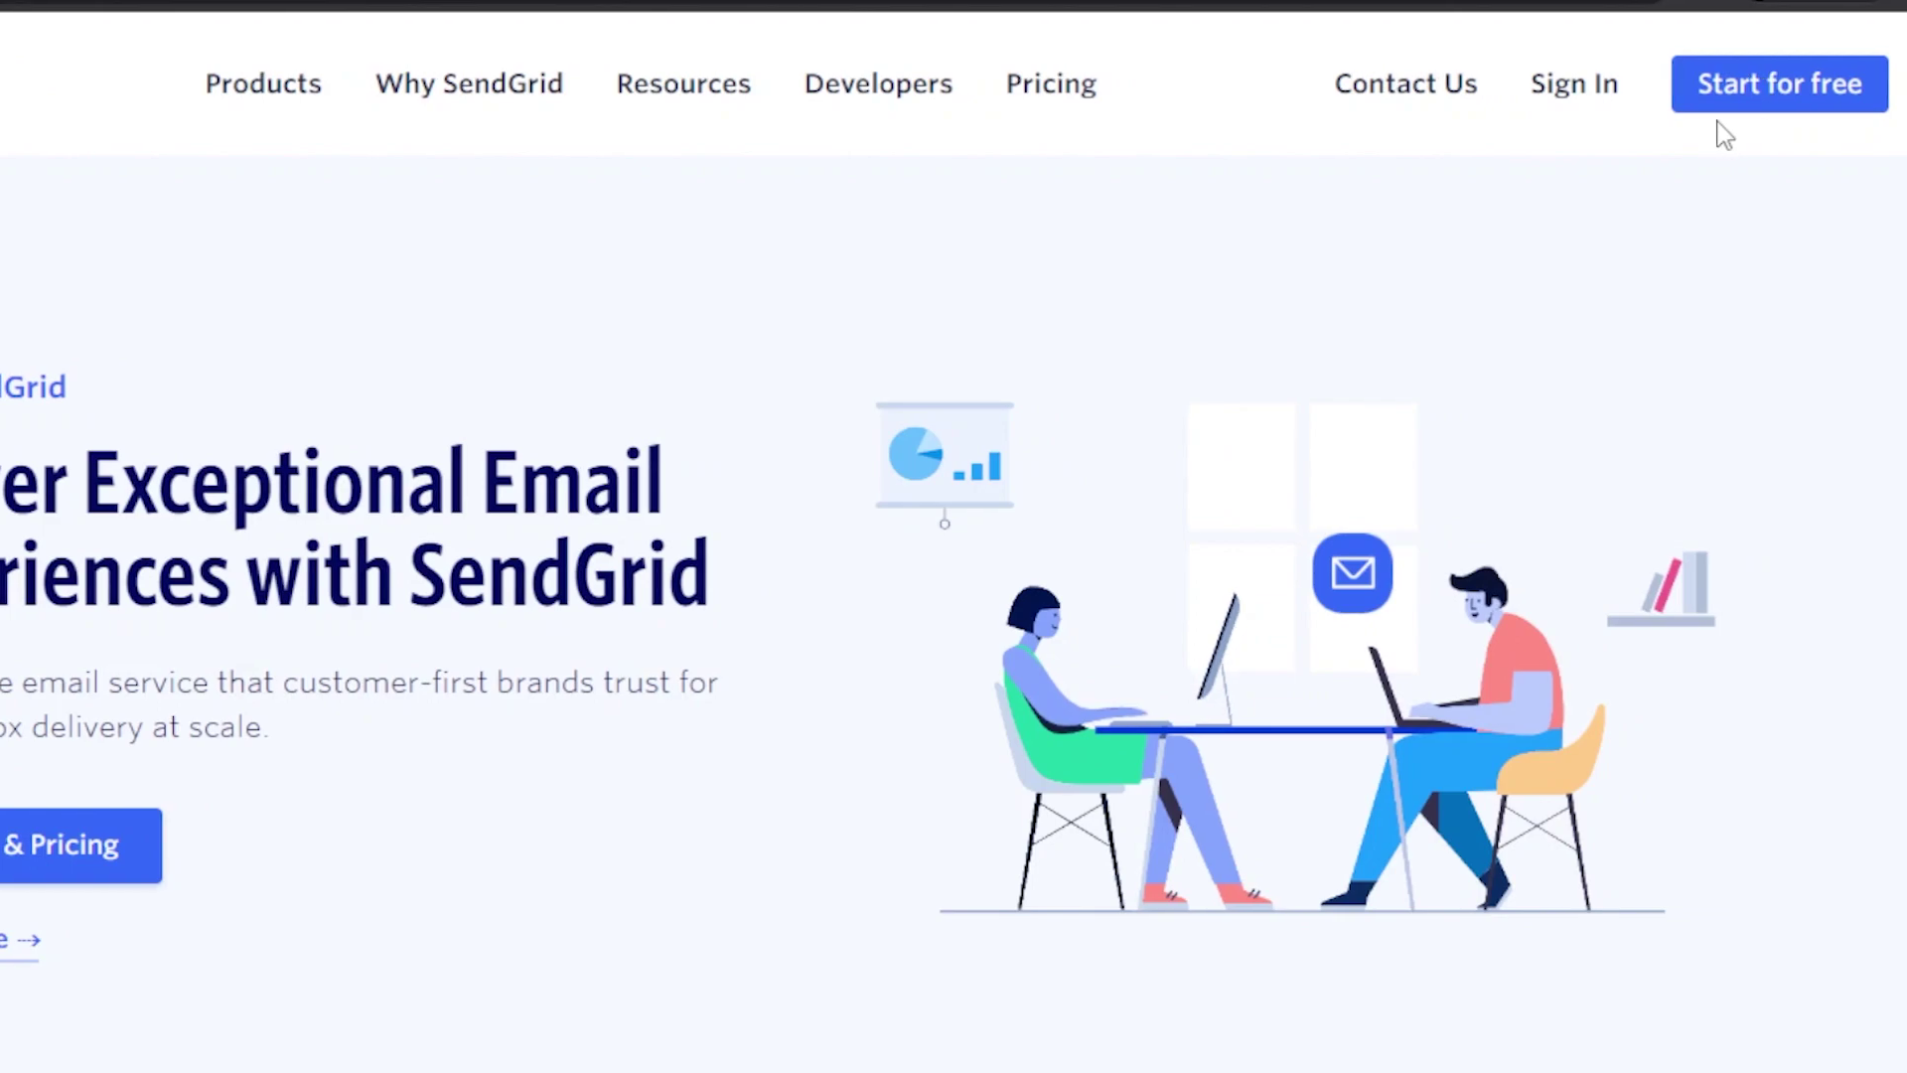
click(1765, 104)
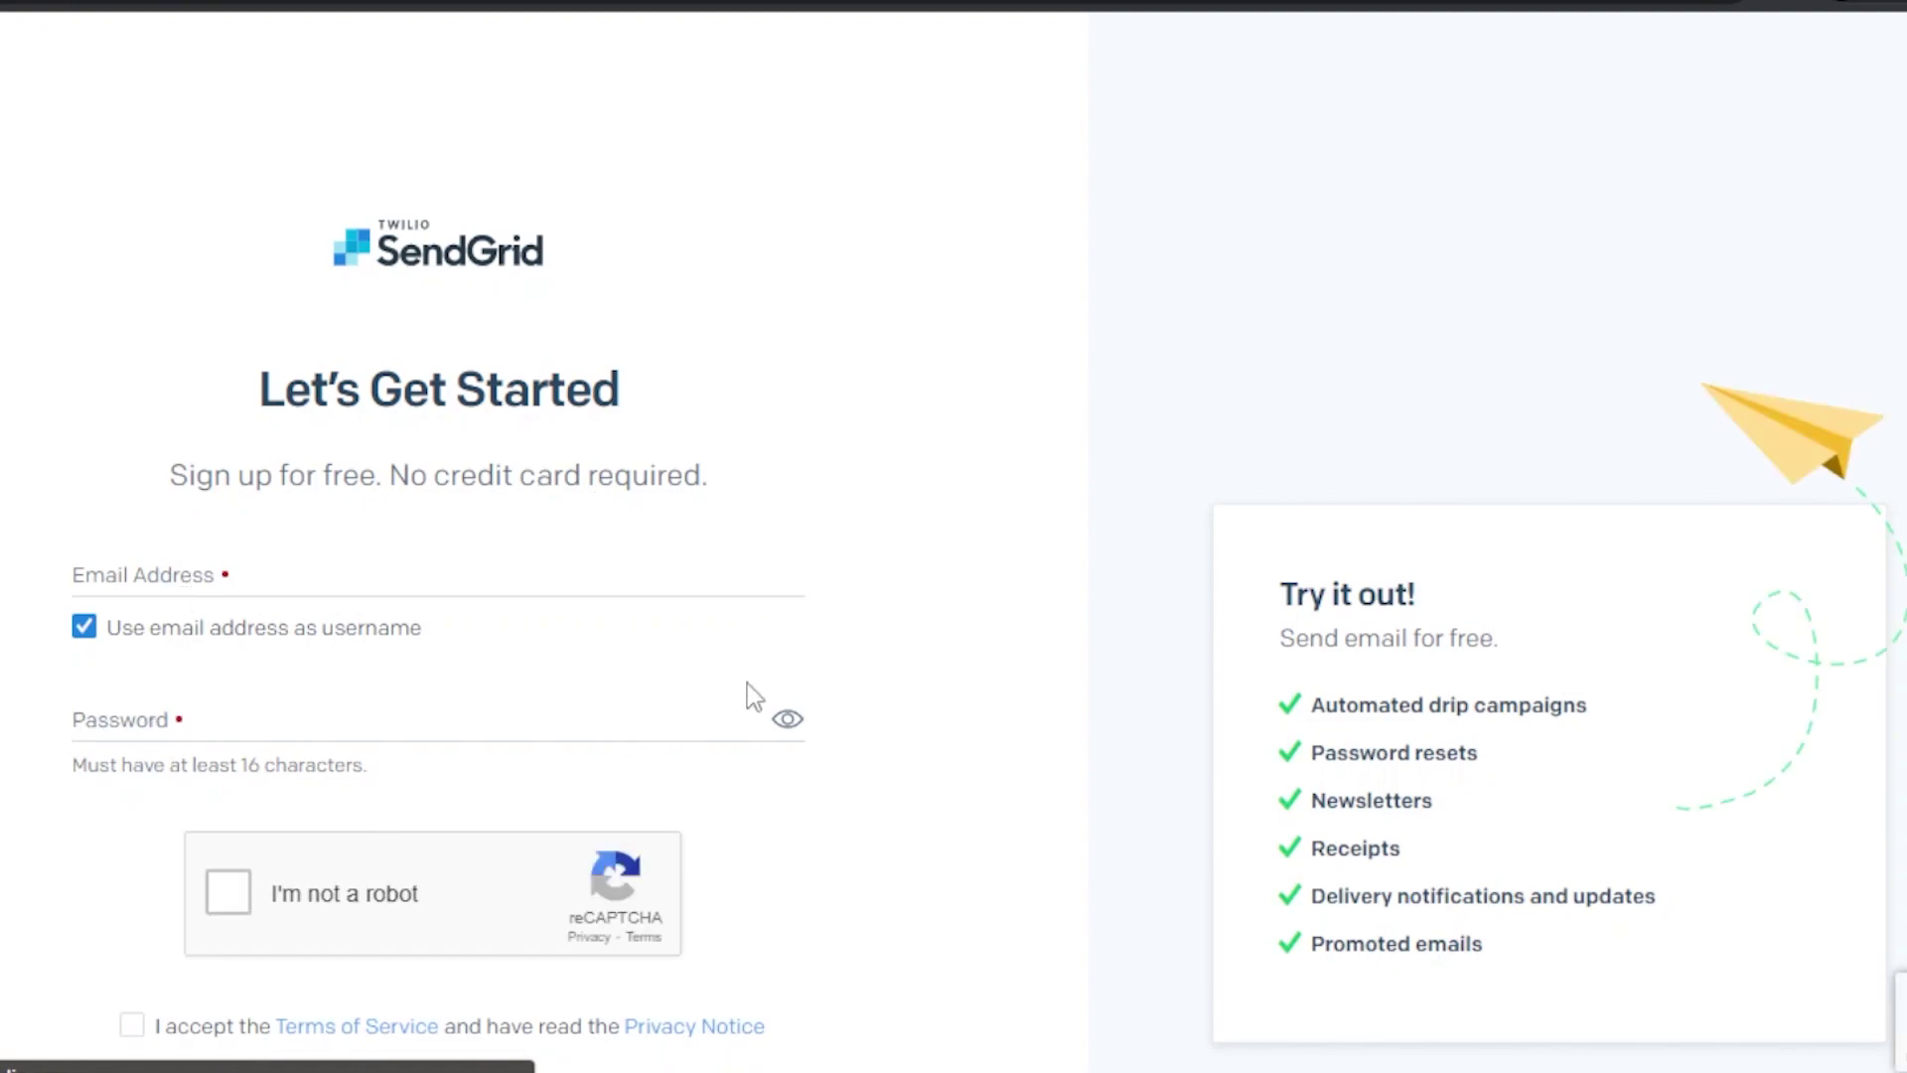
scroll(953, 536, down, 3)
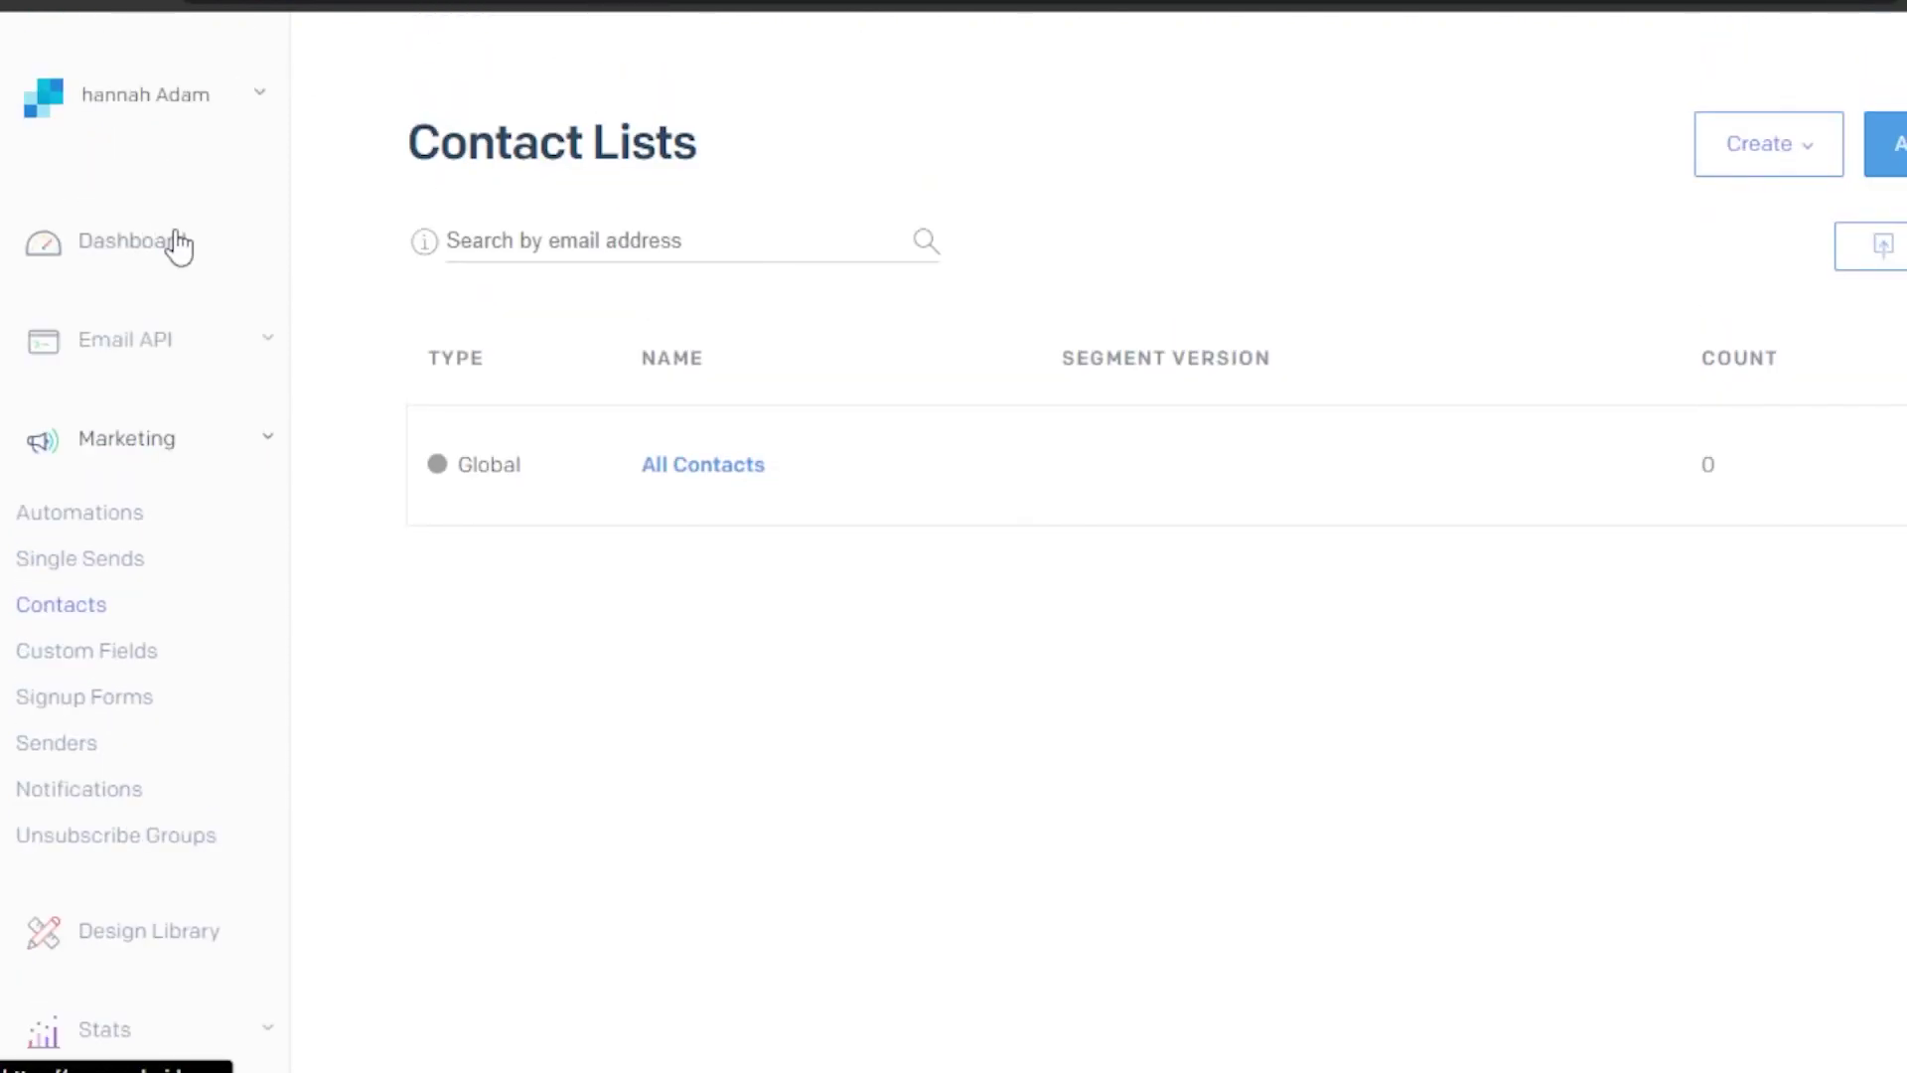
click(256, 343)
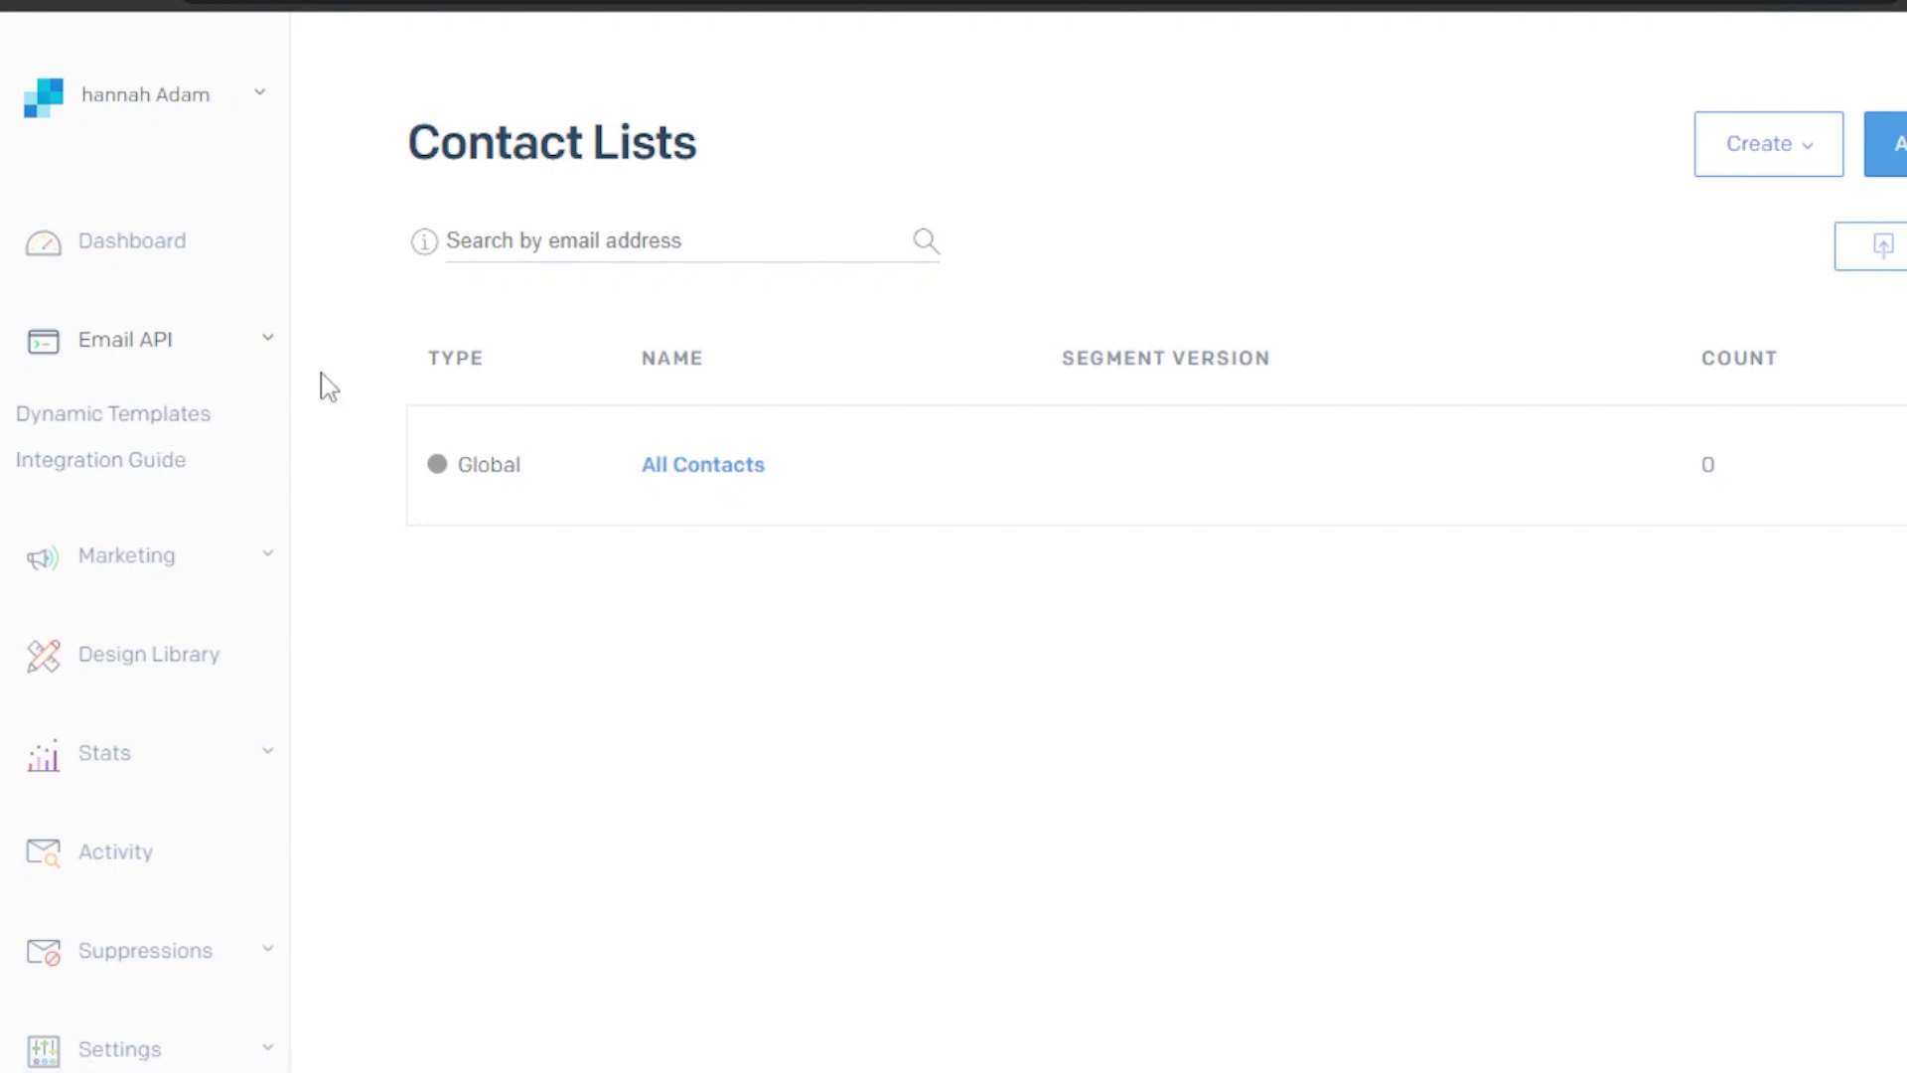
click(263, 565)
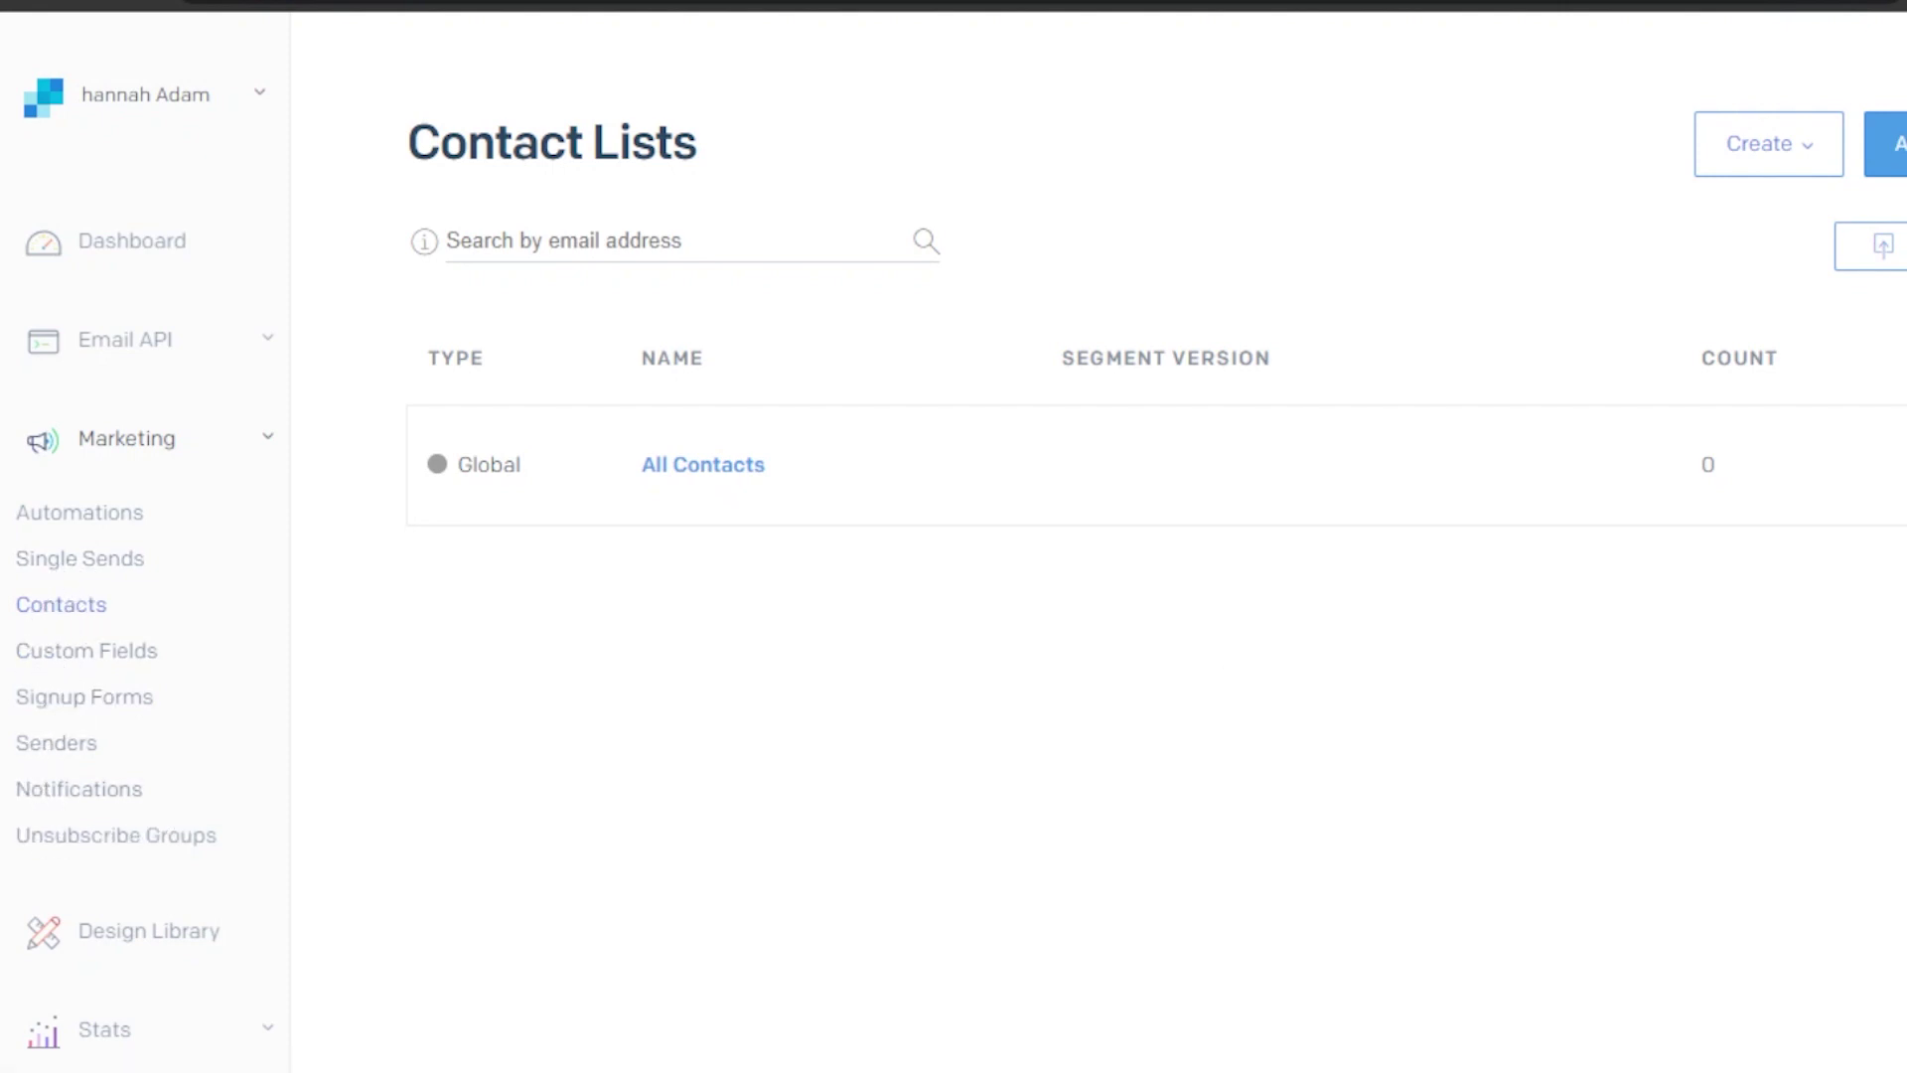
scroll(953, 536, down, 4)
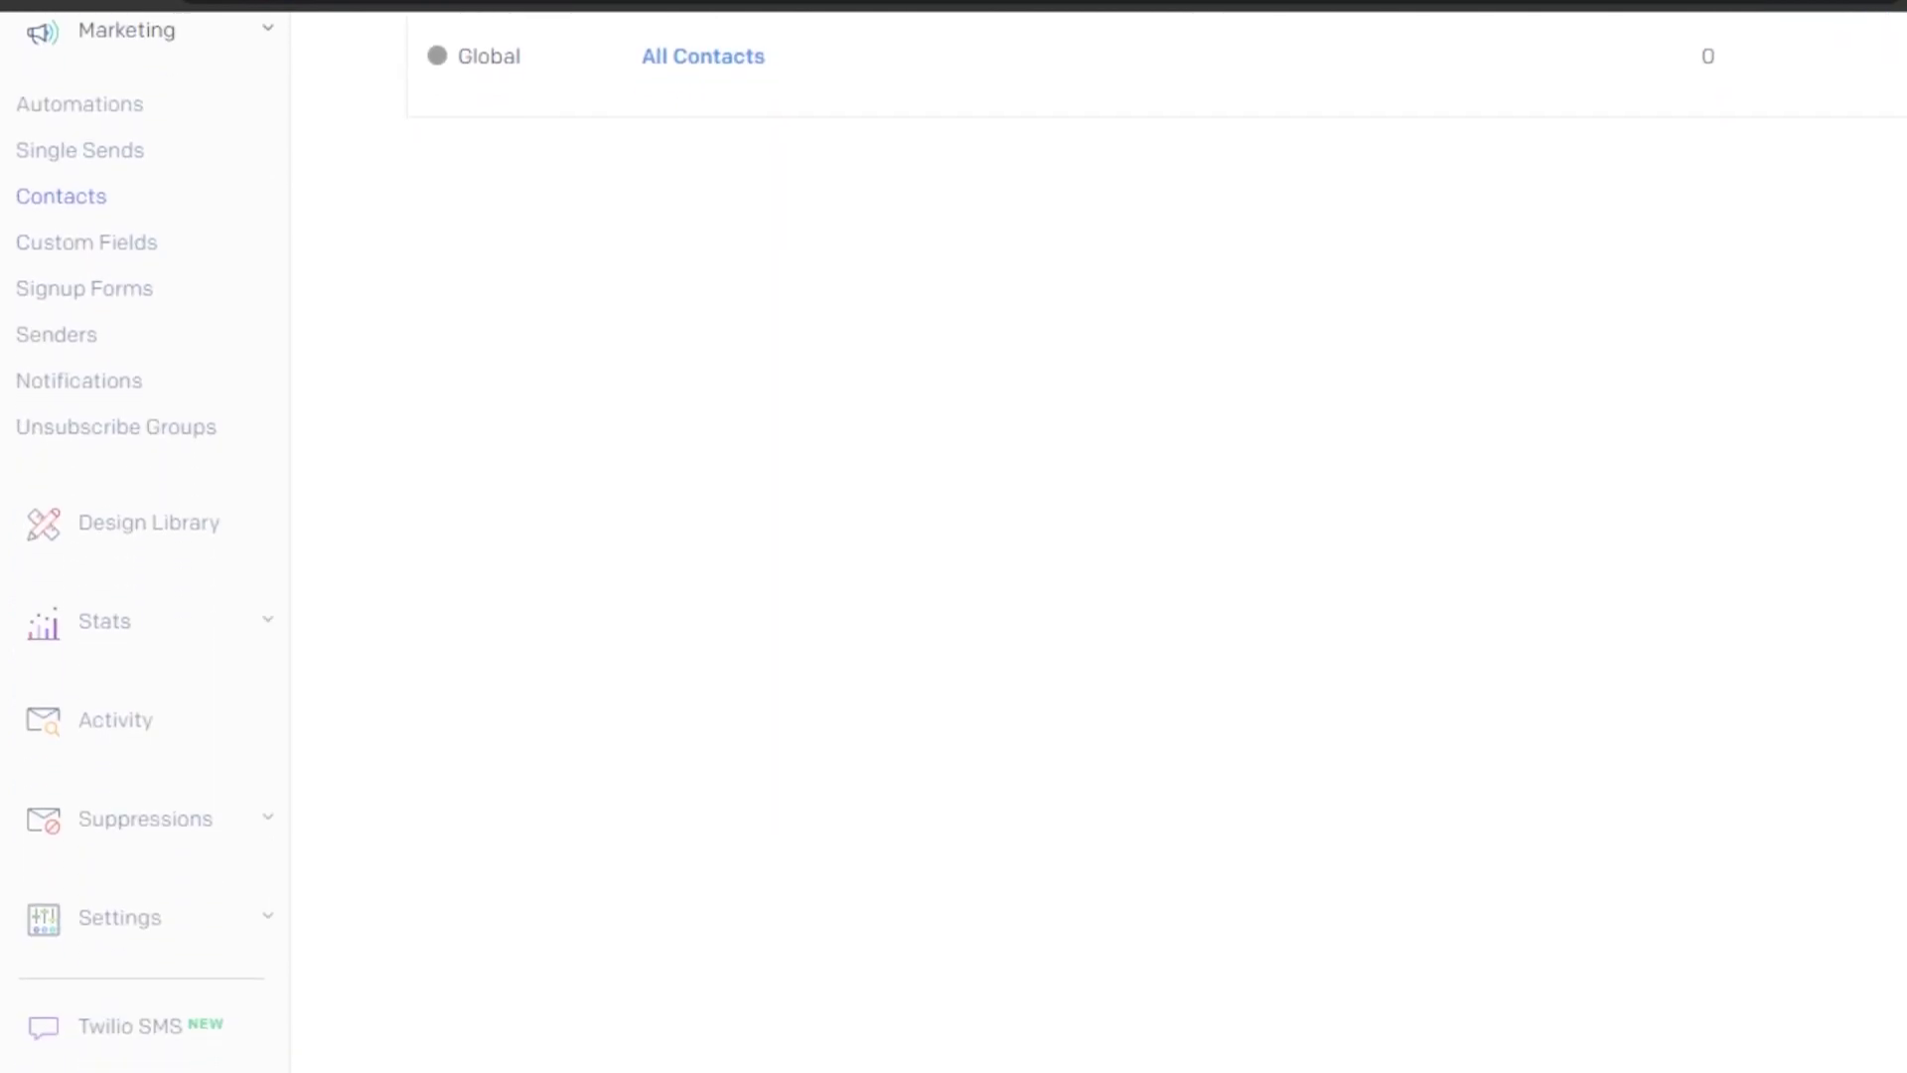
click(162, 540)
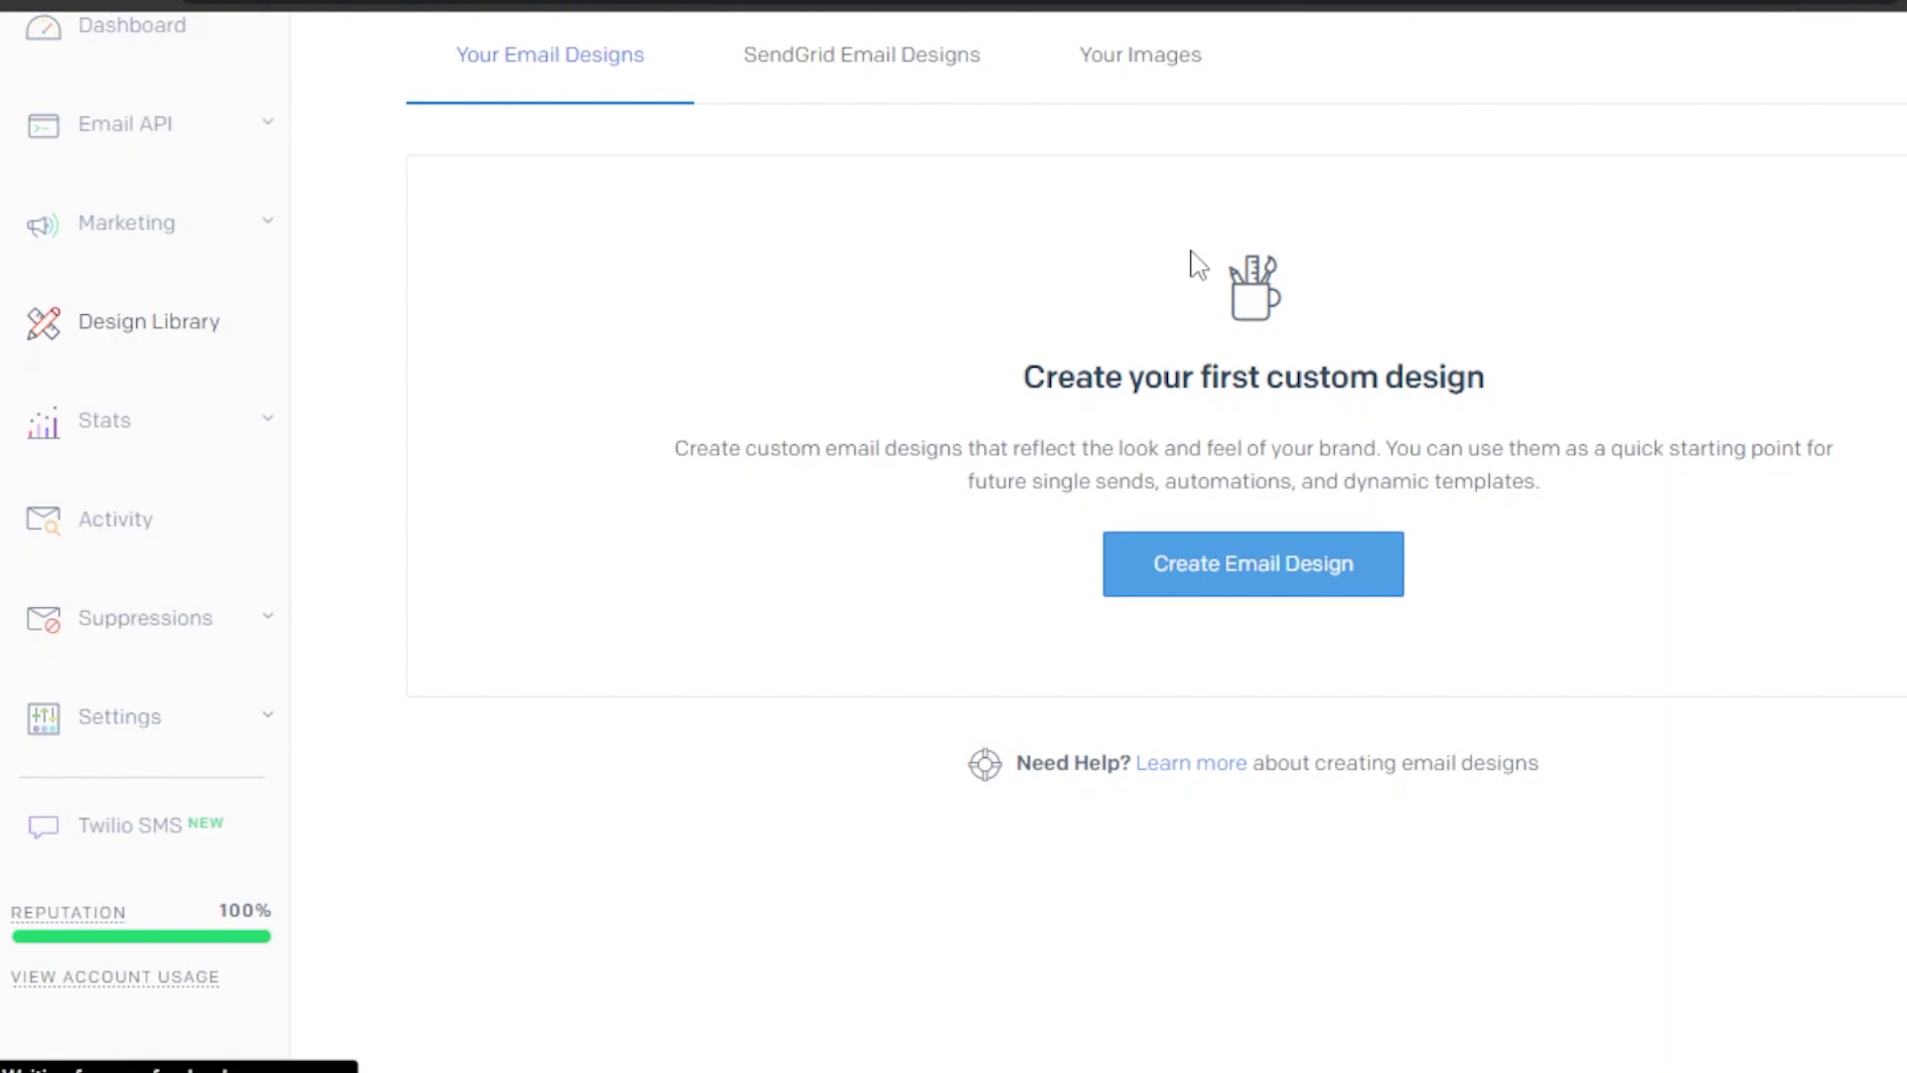
scroll(954, 536, up, 2)
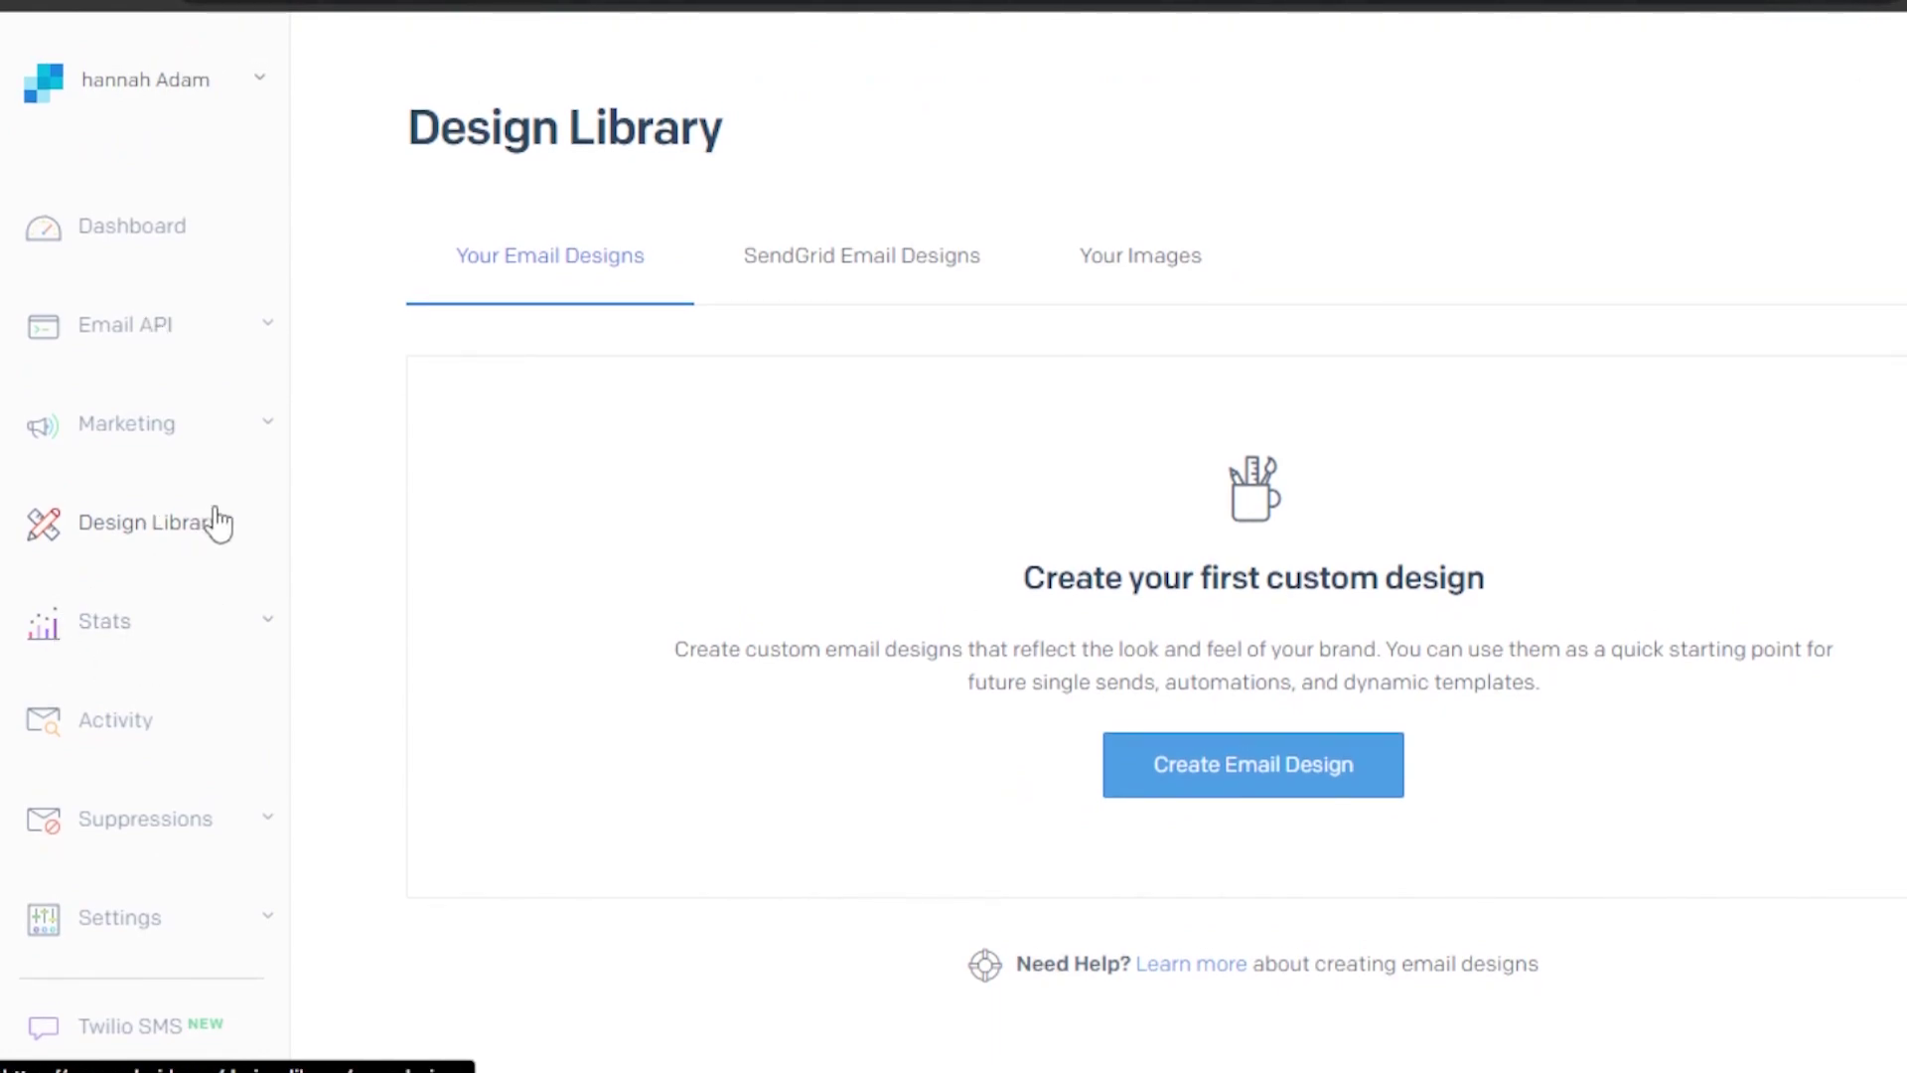
click(251, 433)
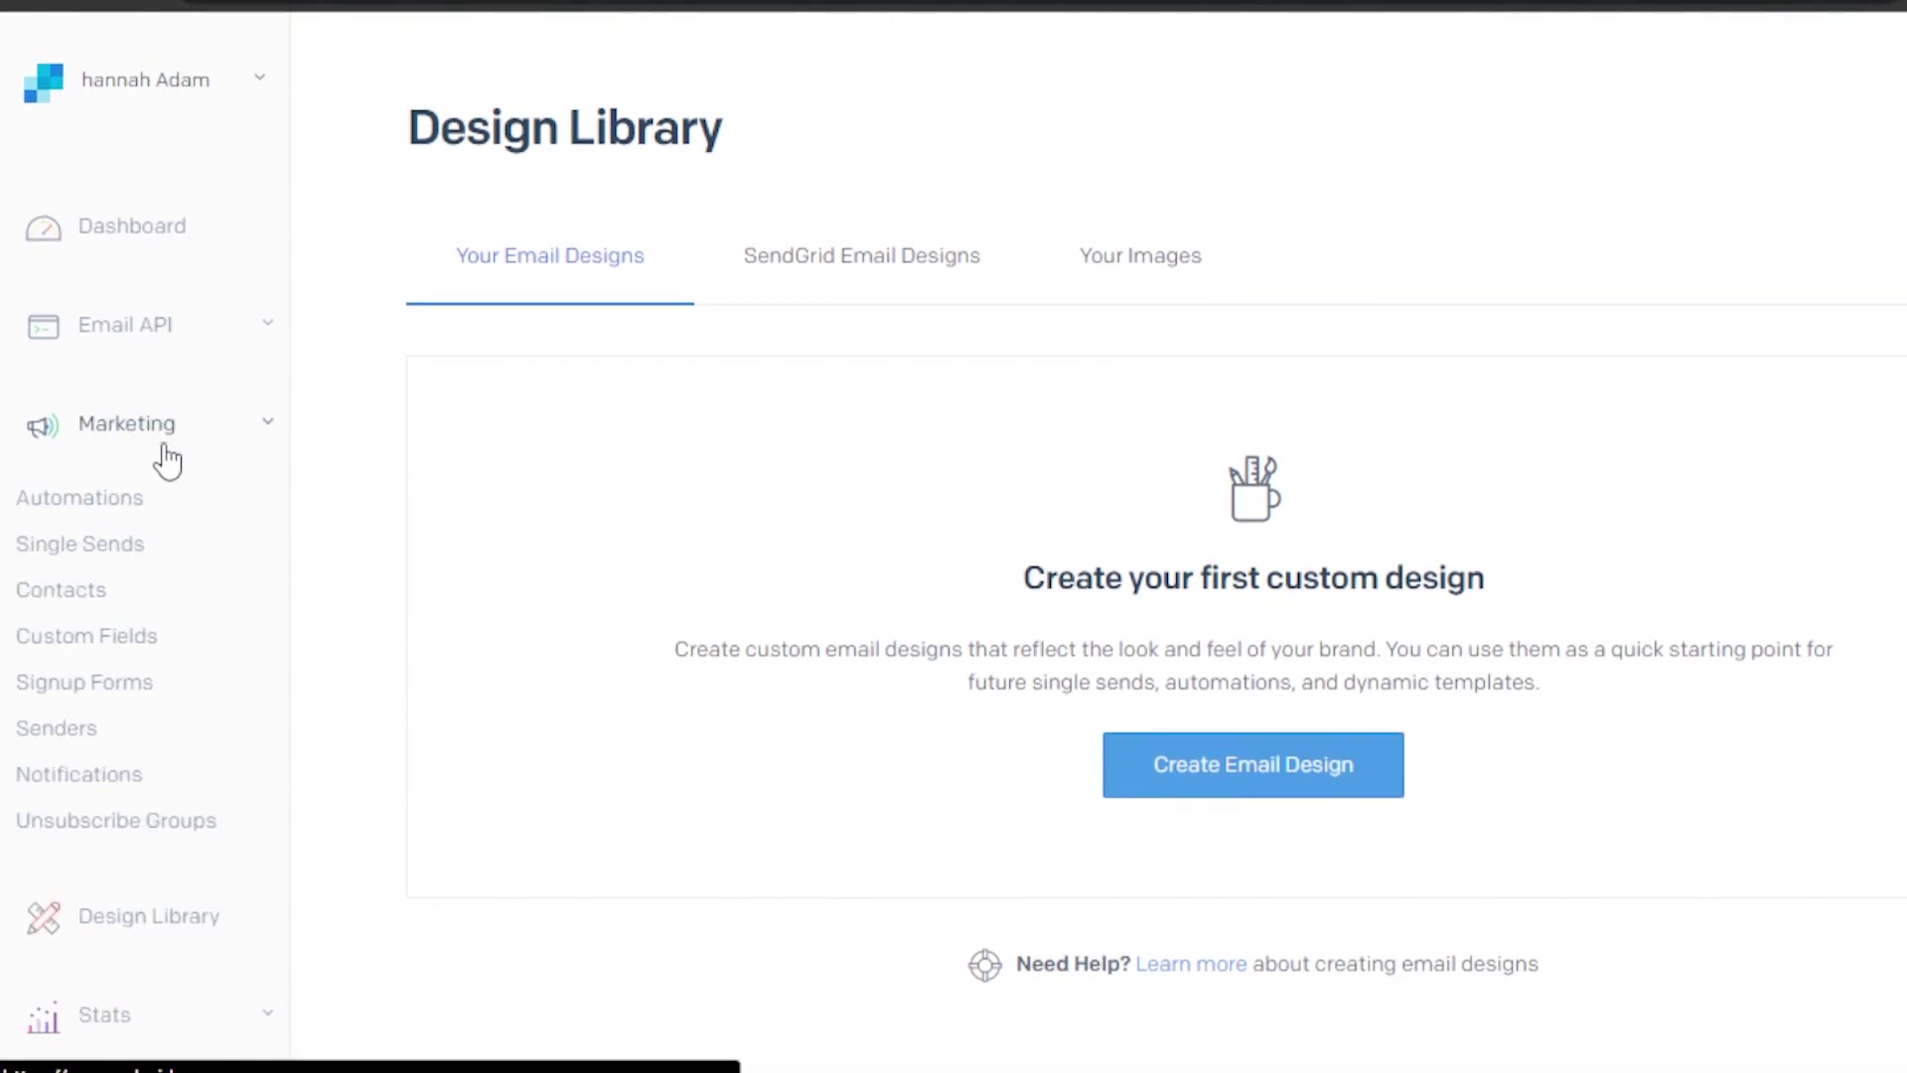
click(64, 596)
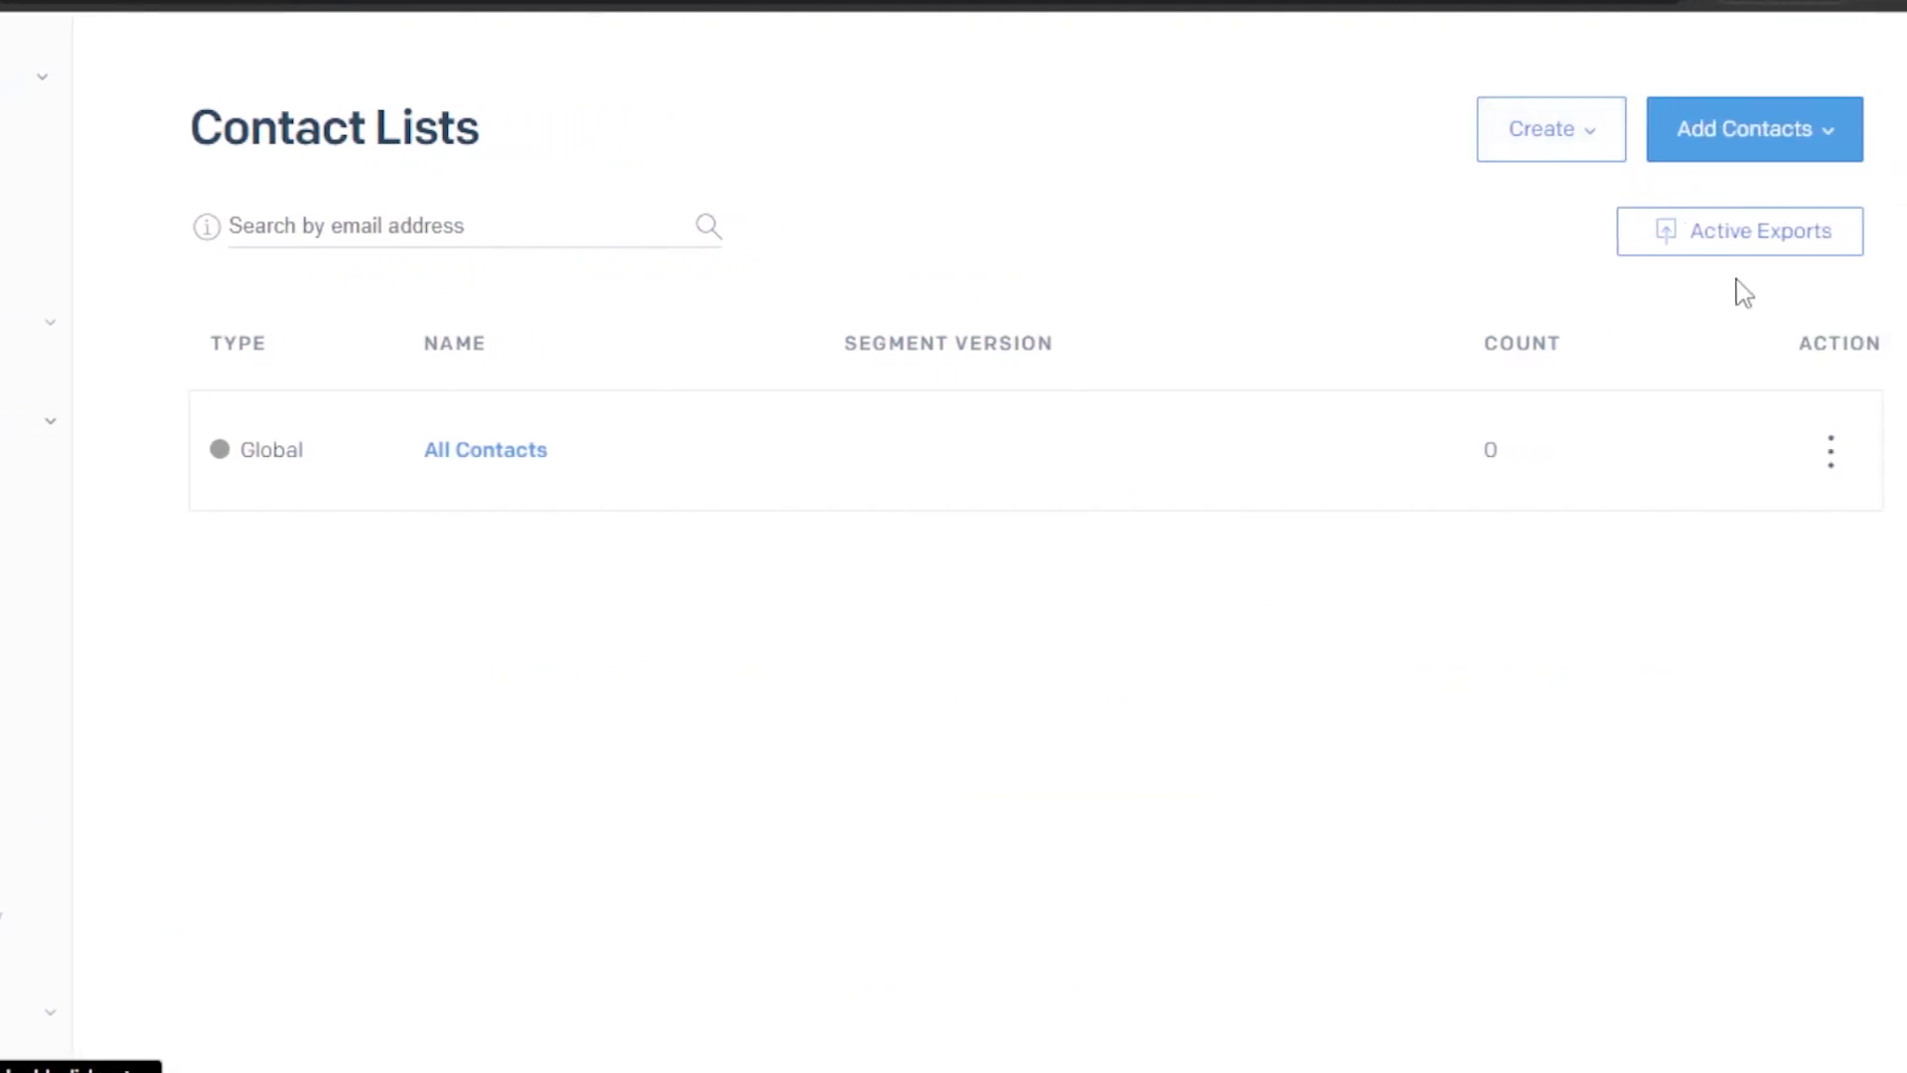
Choose Manual Add from the Add Contacts options
click(1792, 147)
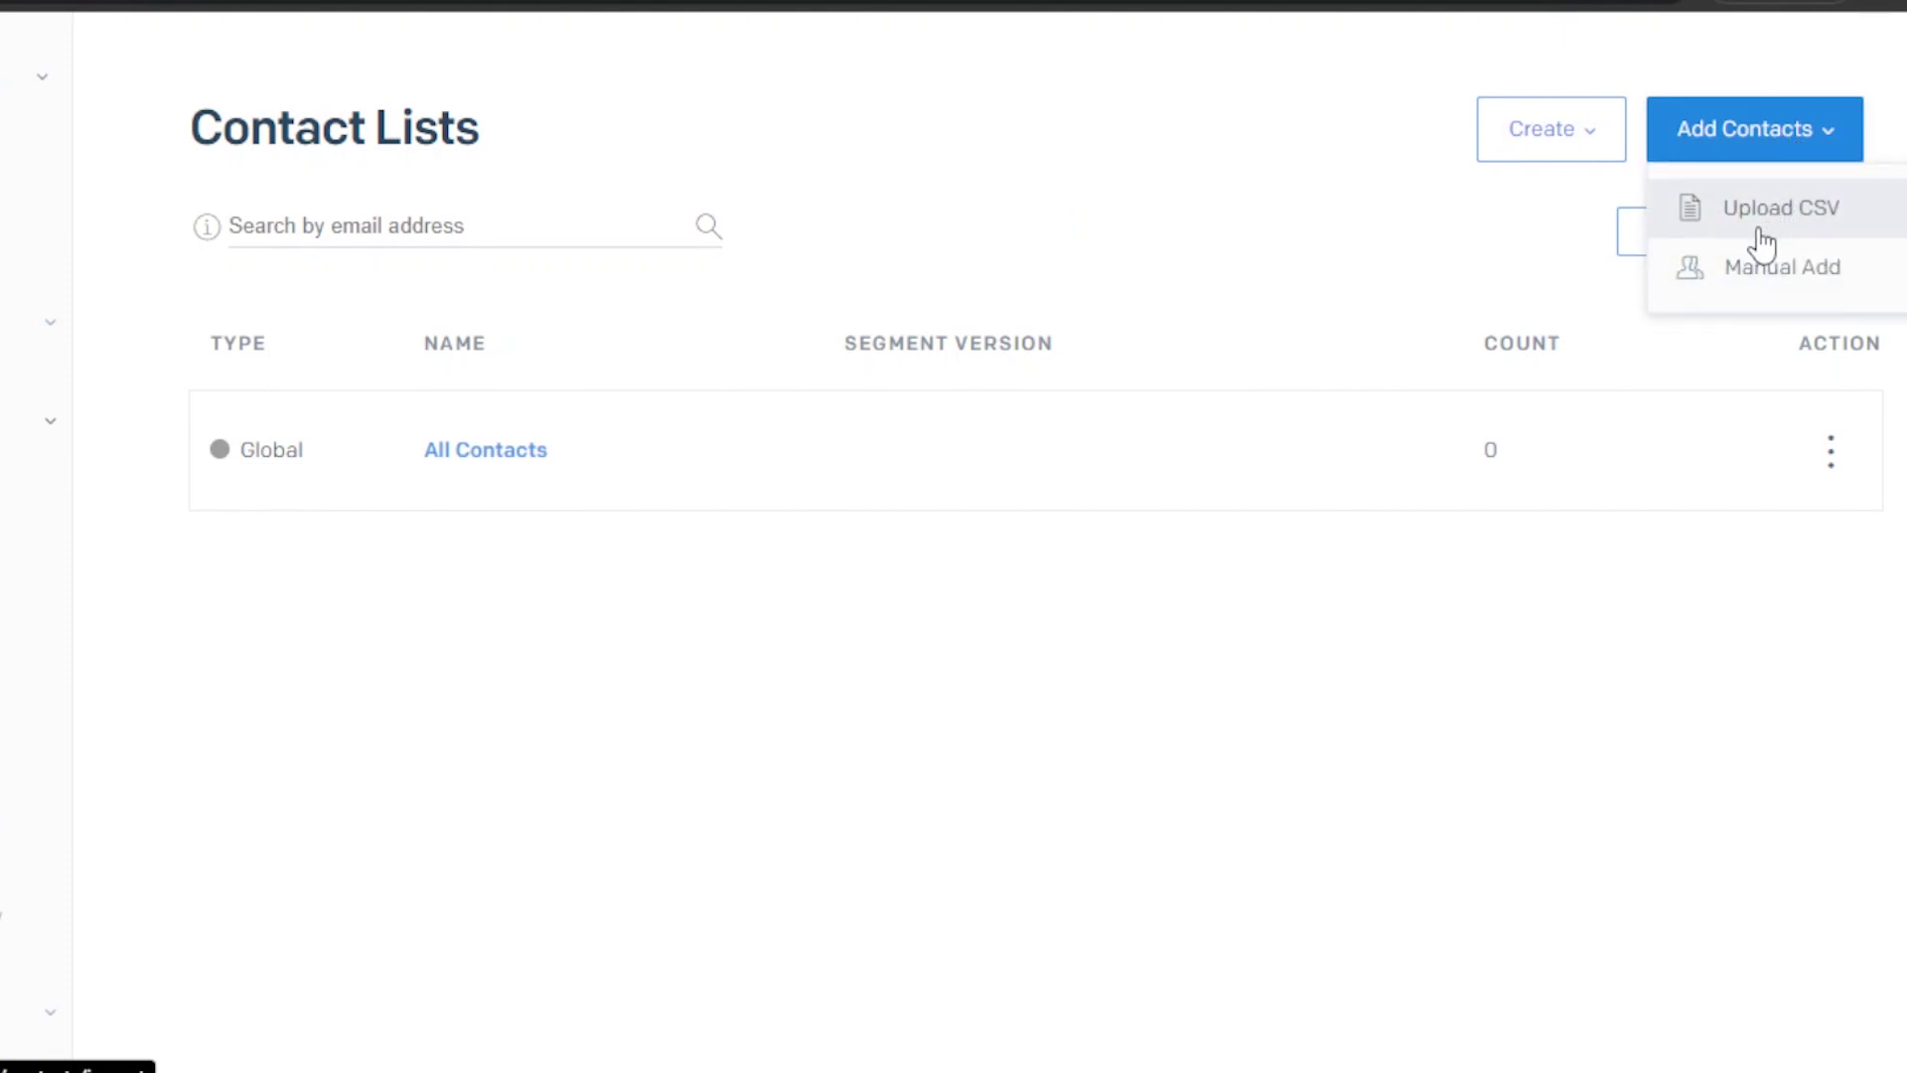
click(1753, 280)
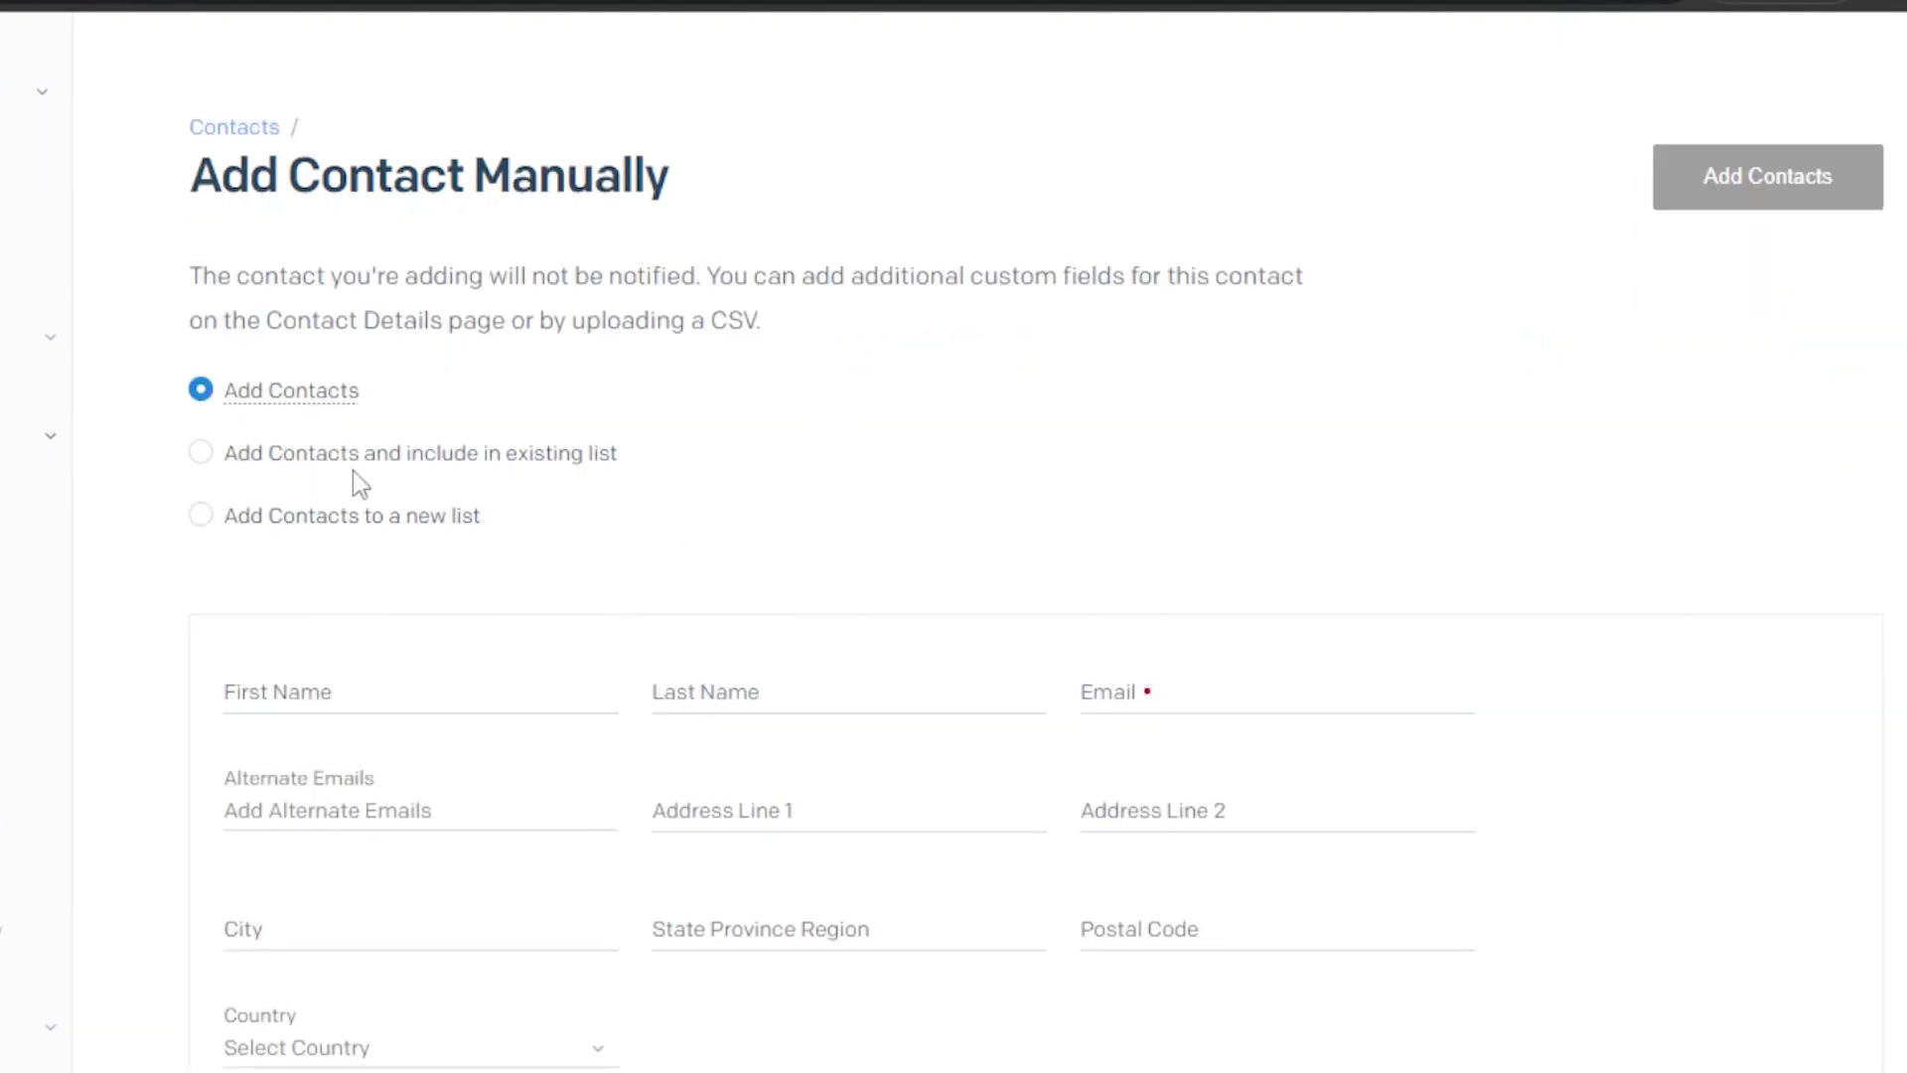
scroll(954, 536, down, 4)
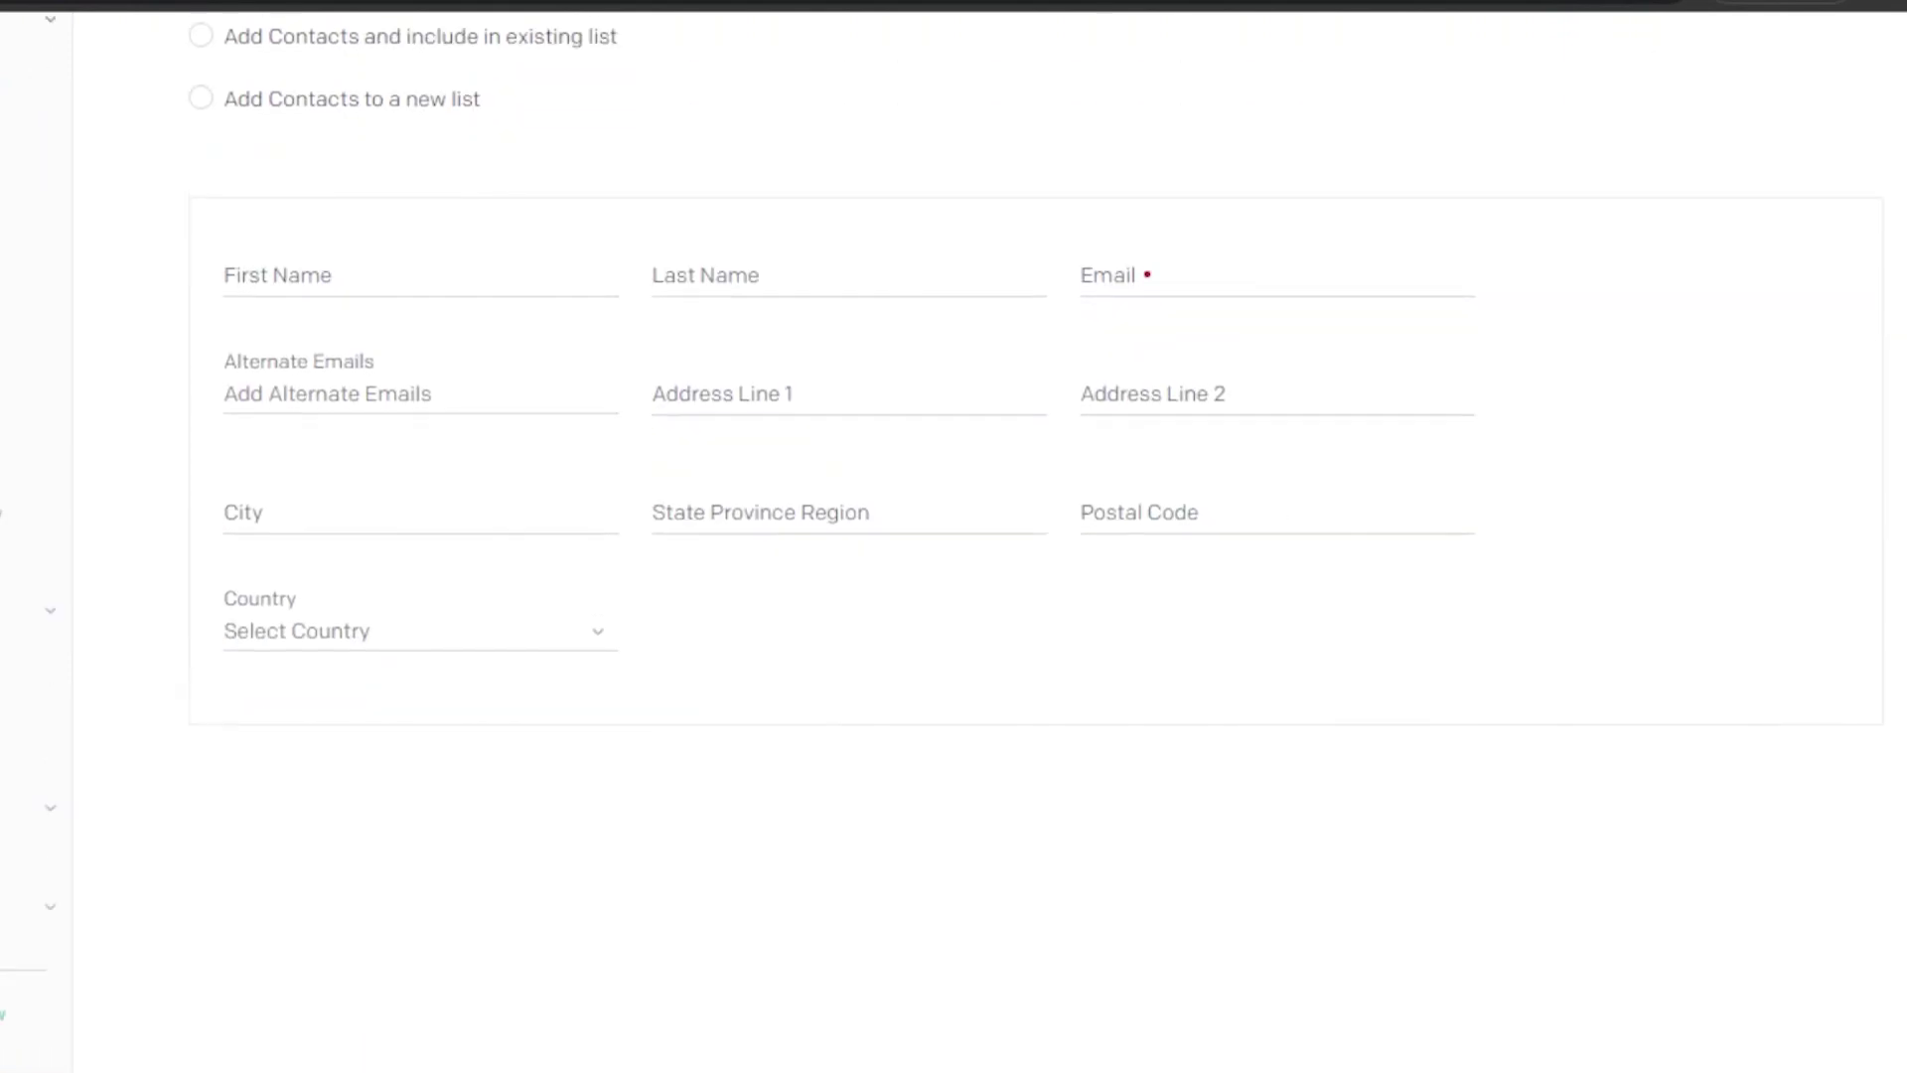
scroll(954, 536, up, 1)
Enter the contact's first name, last name and e-mail address, and save the contact
click(267, 333)
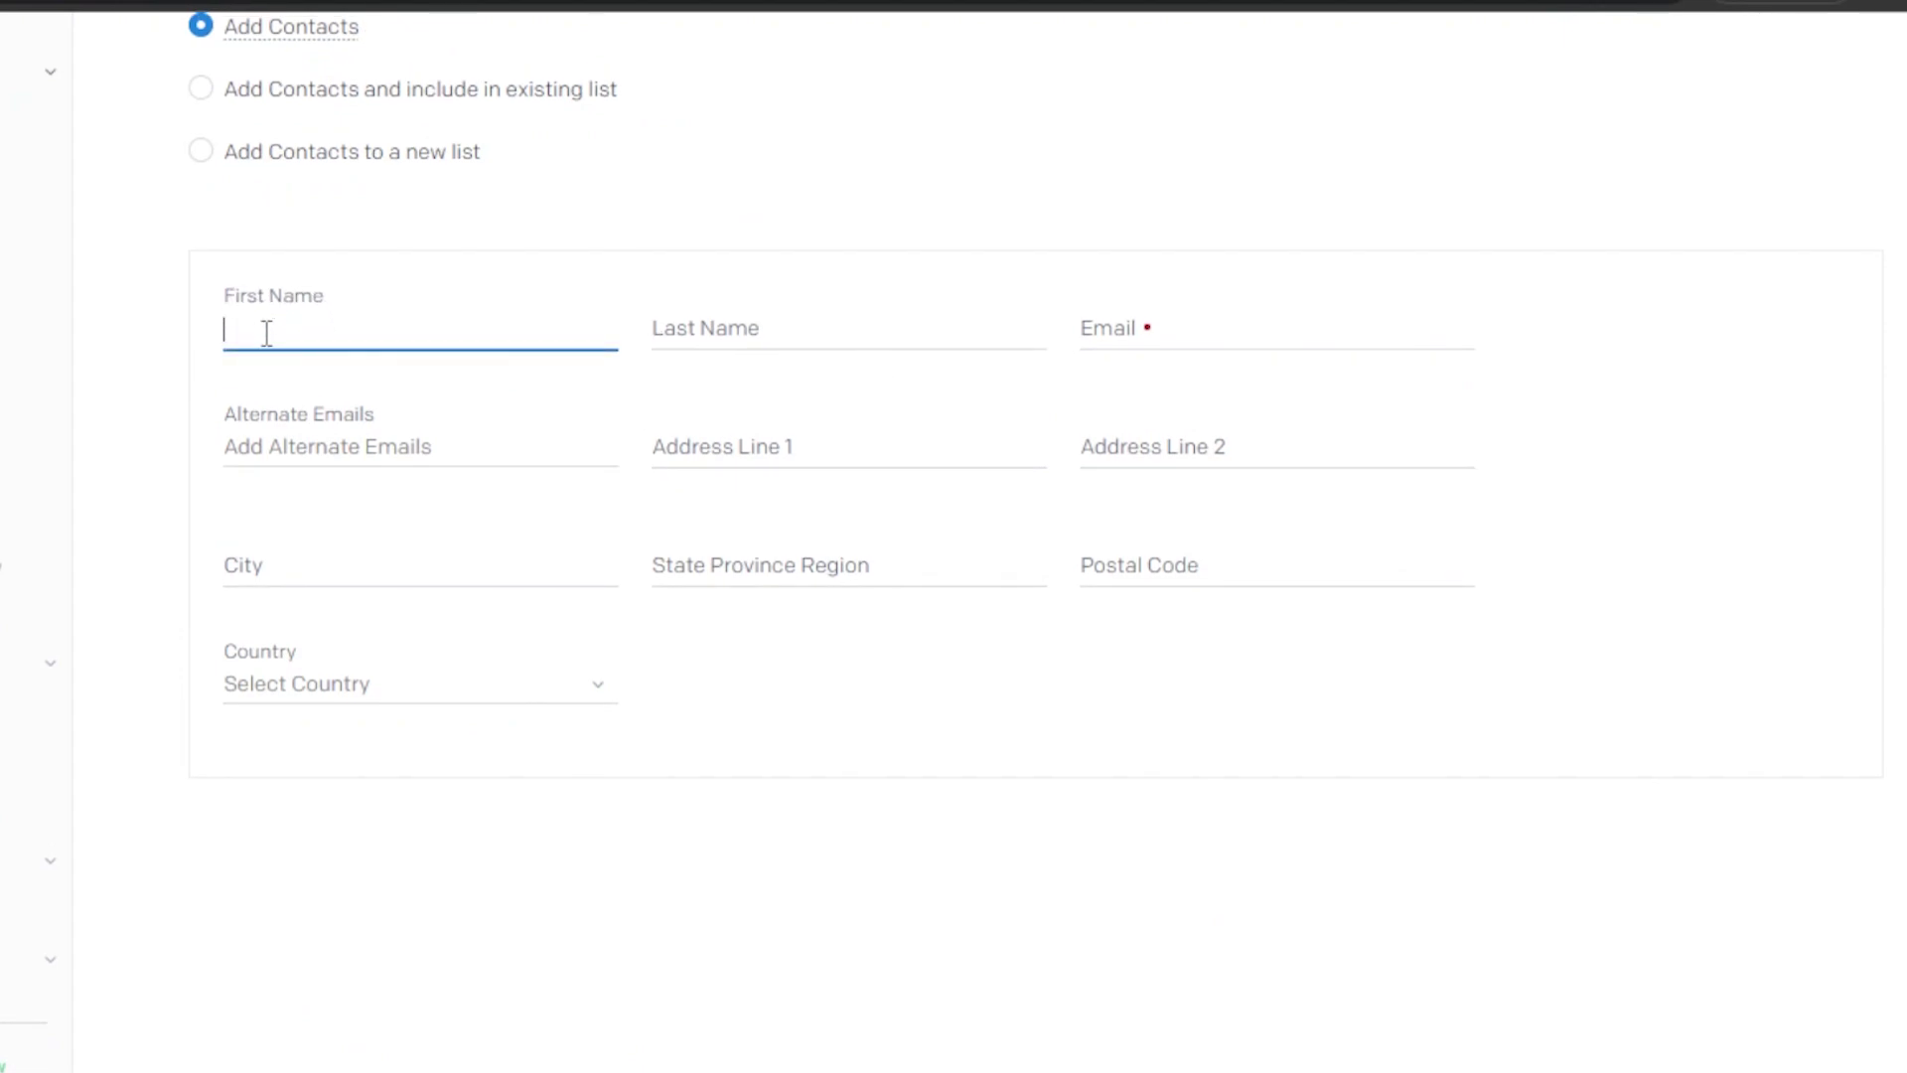
click(683, 328)
text(shem)
click(1127, 328)
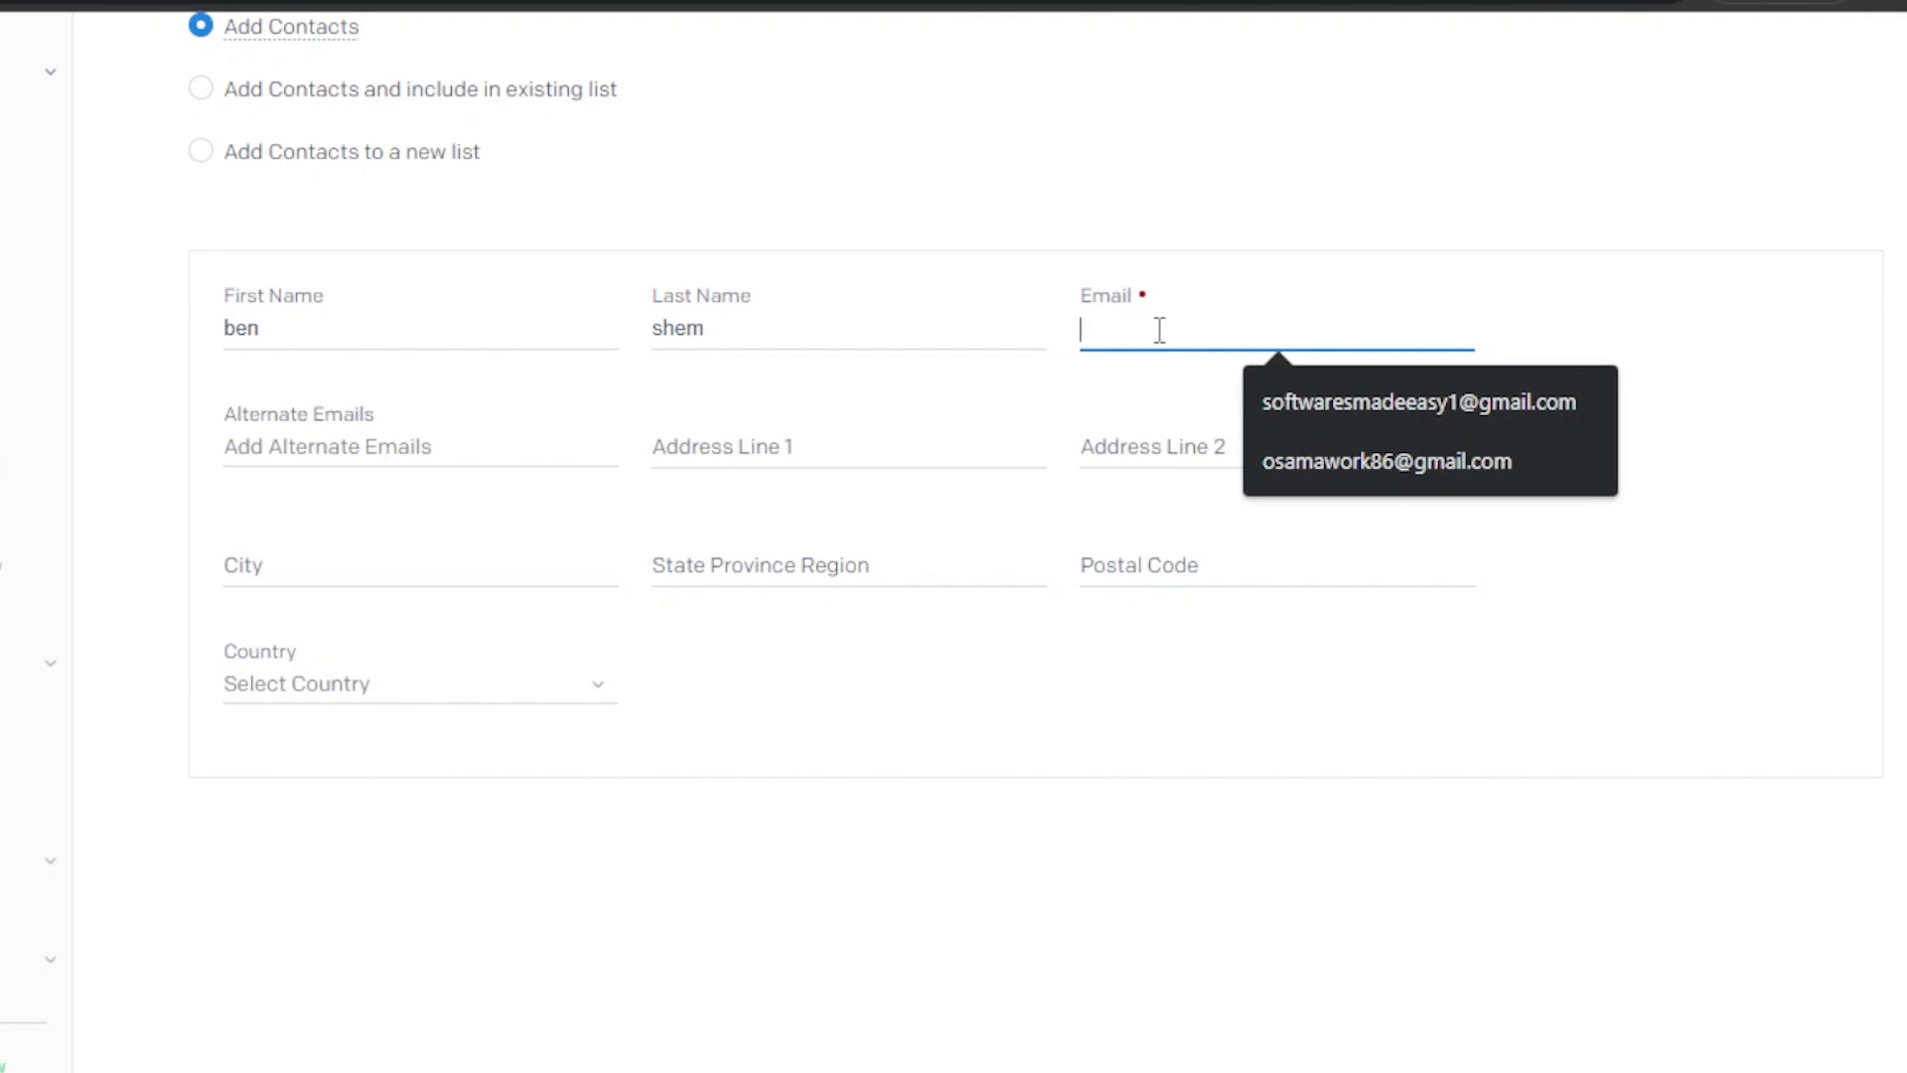
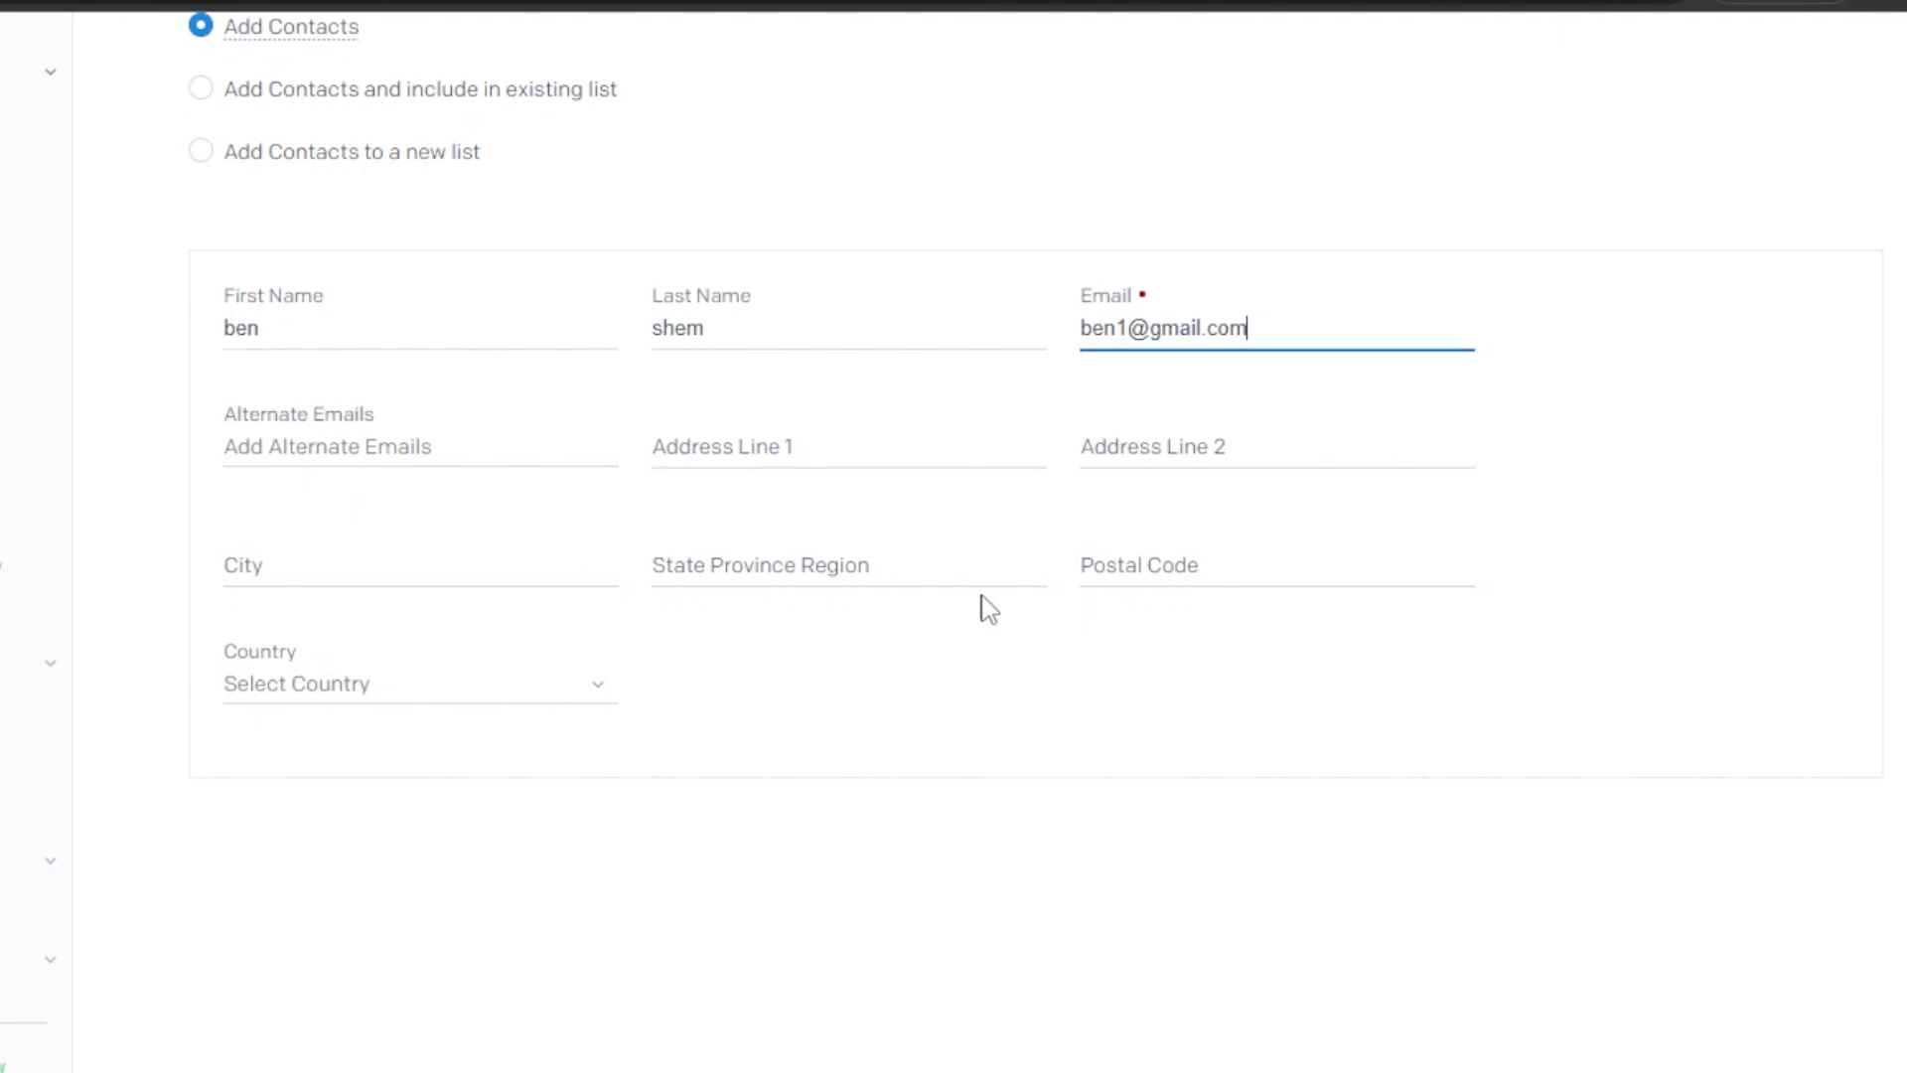
scroll(924, 460, down, 2)
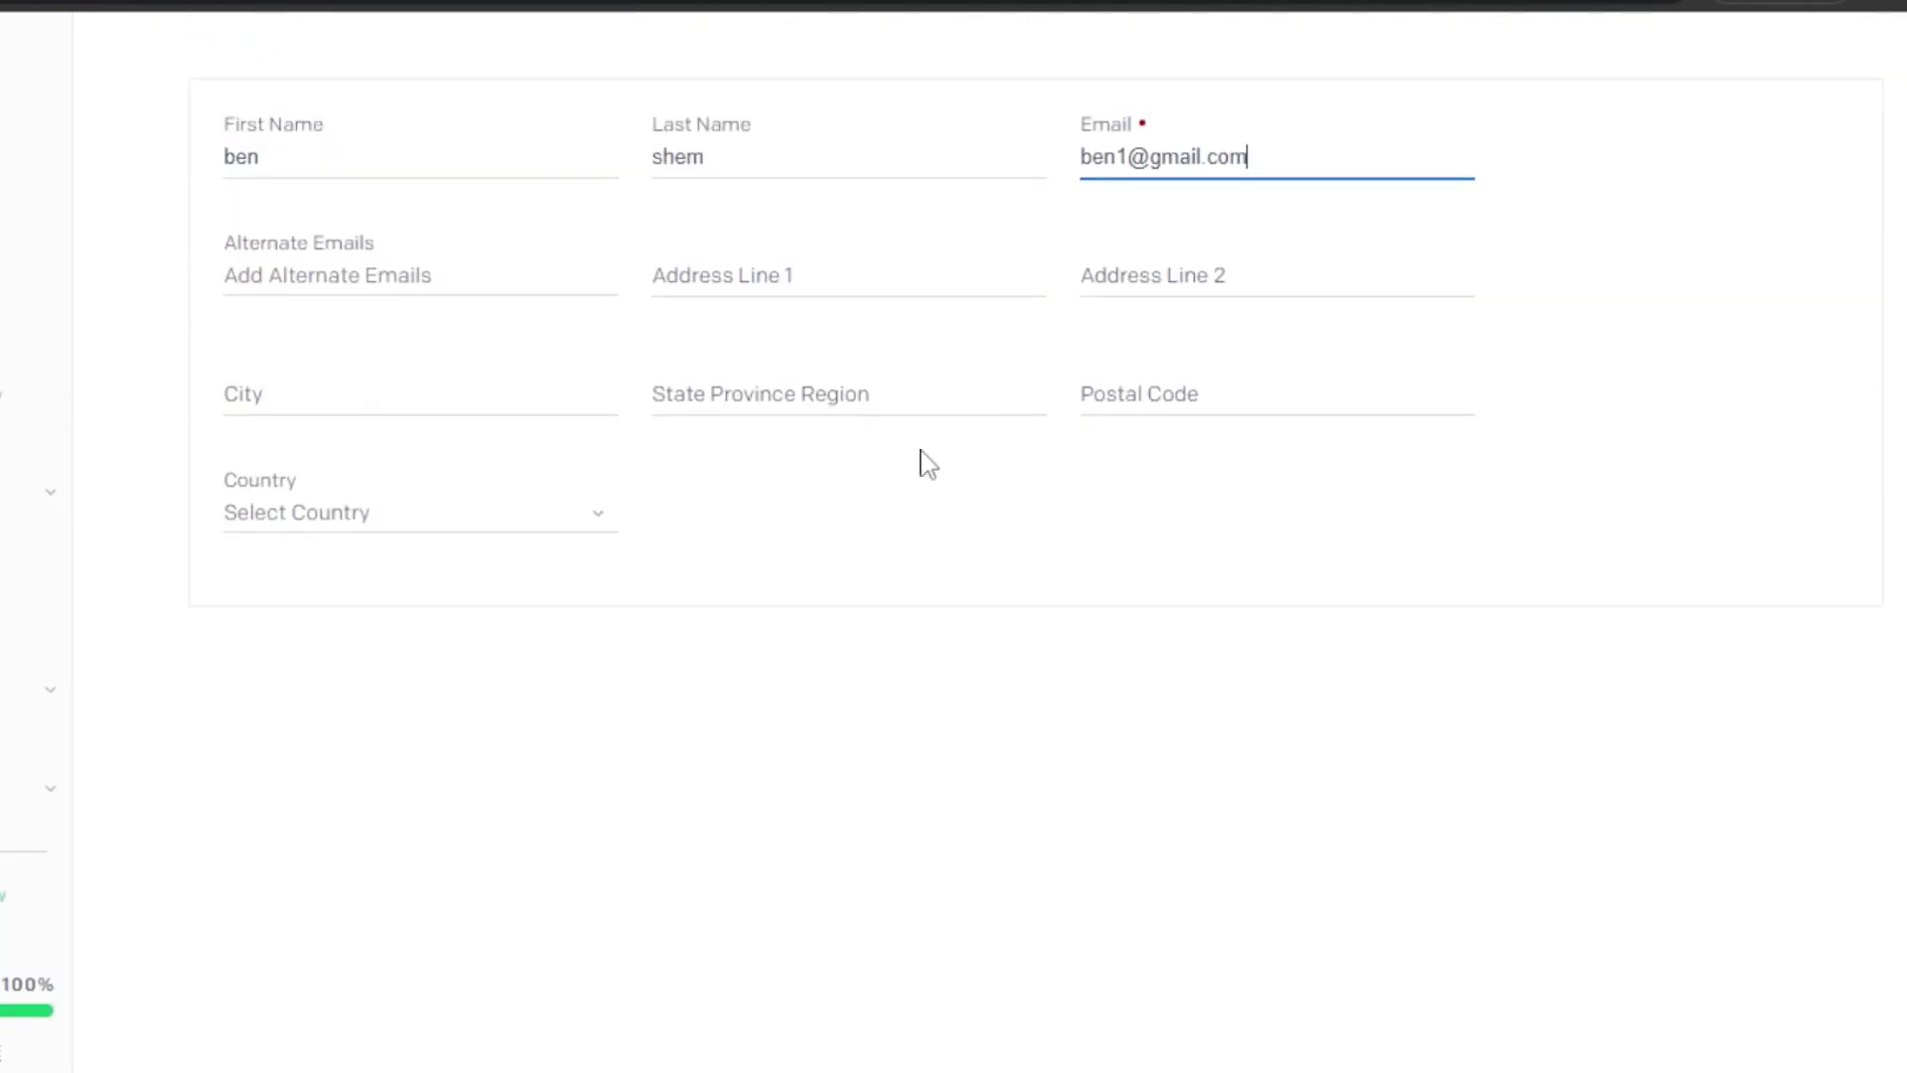
scroll(1658, 351, up, 5)
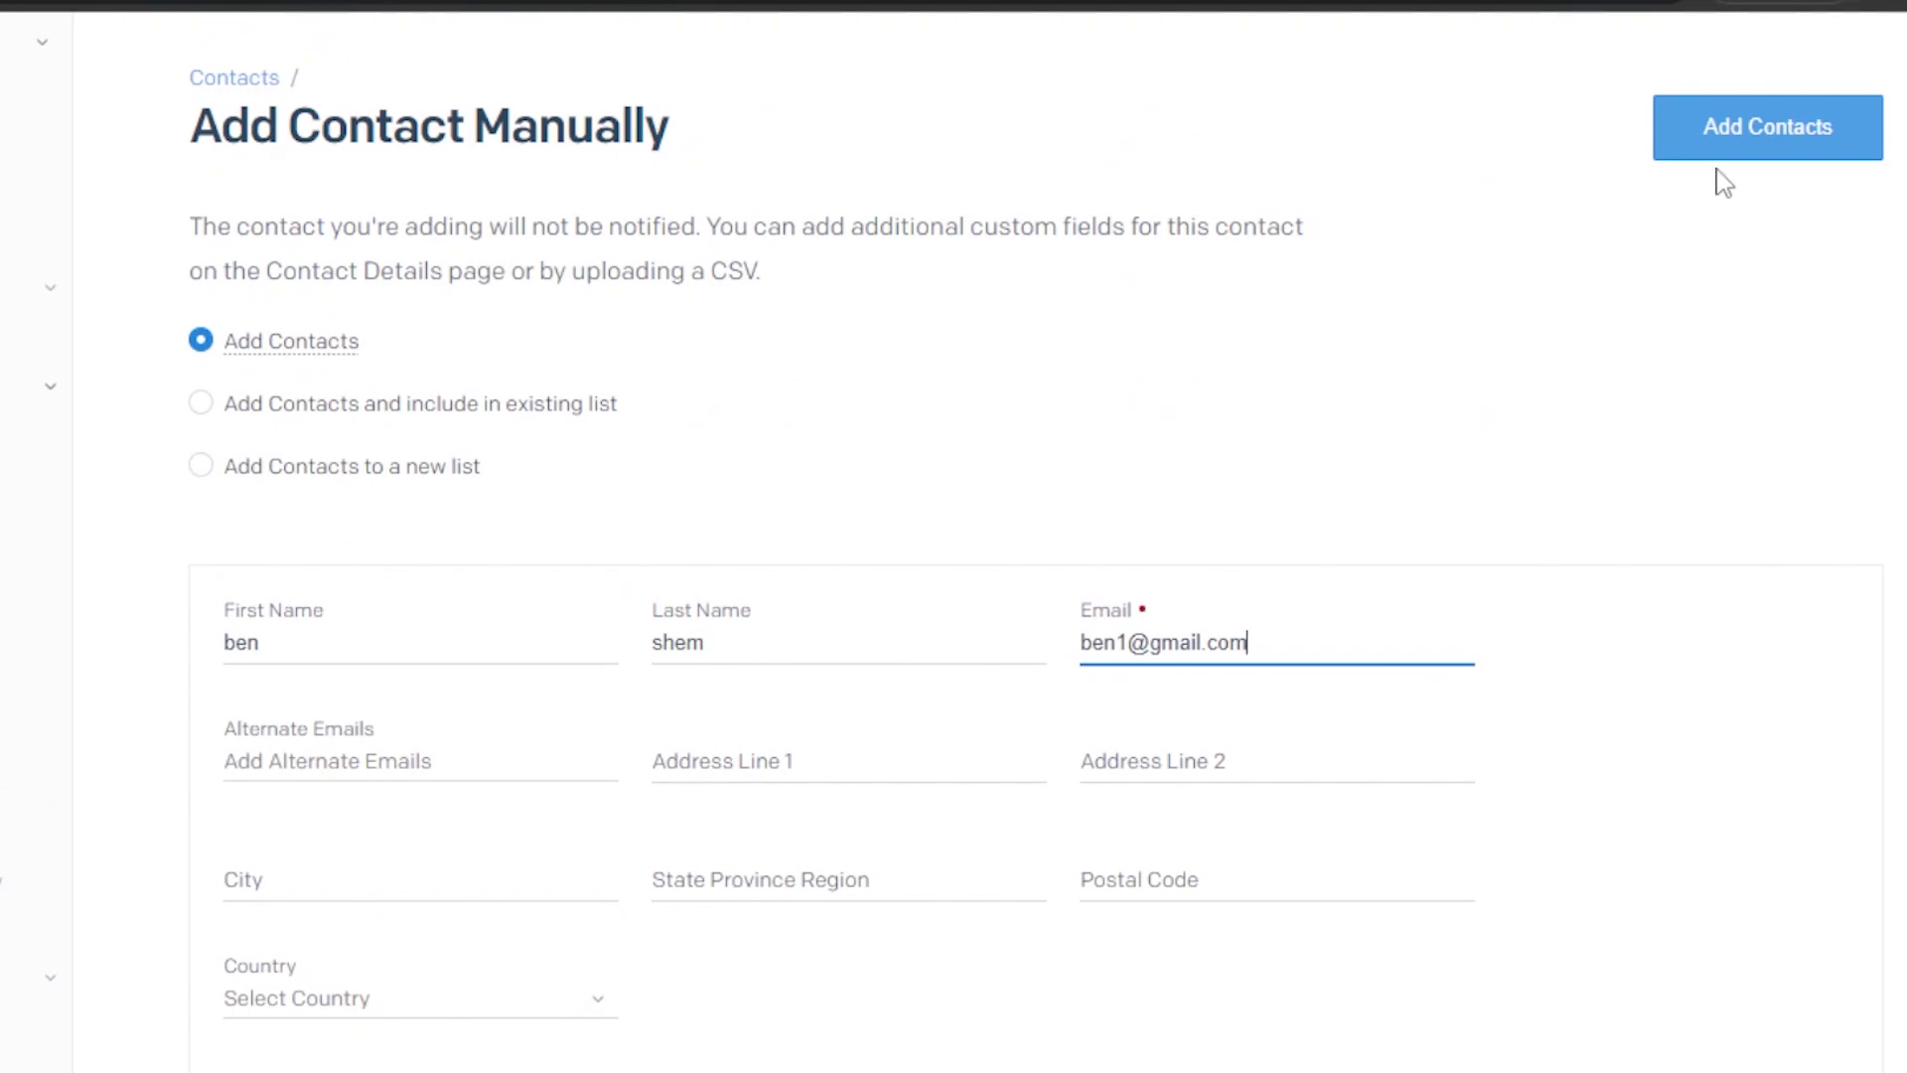
click(1767, 147)
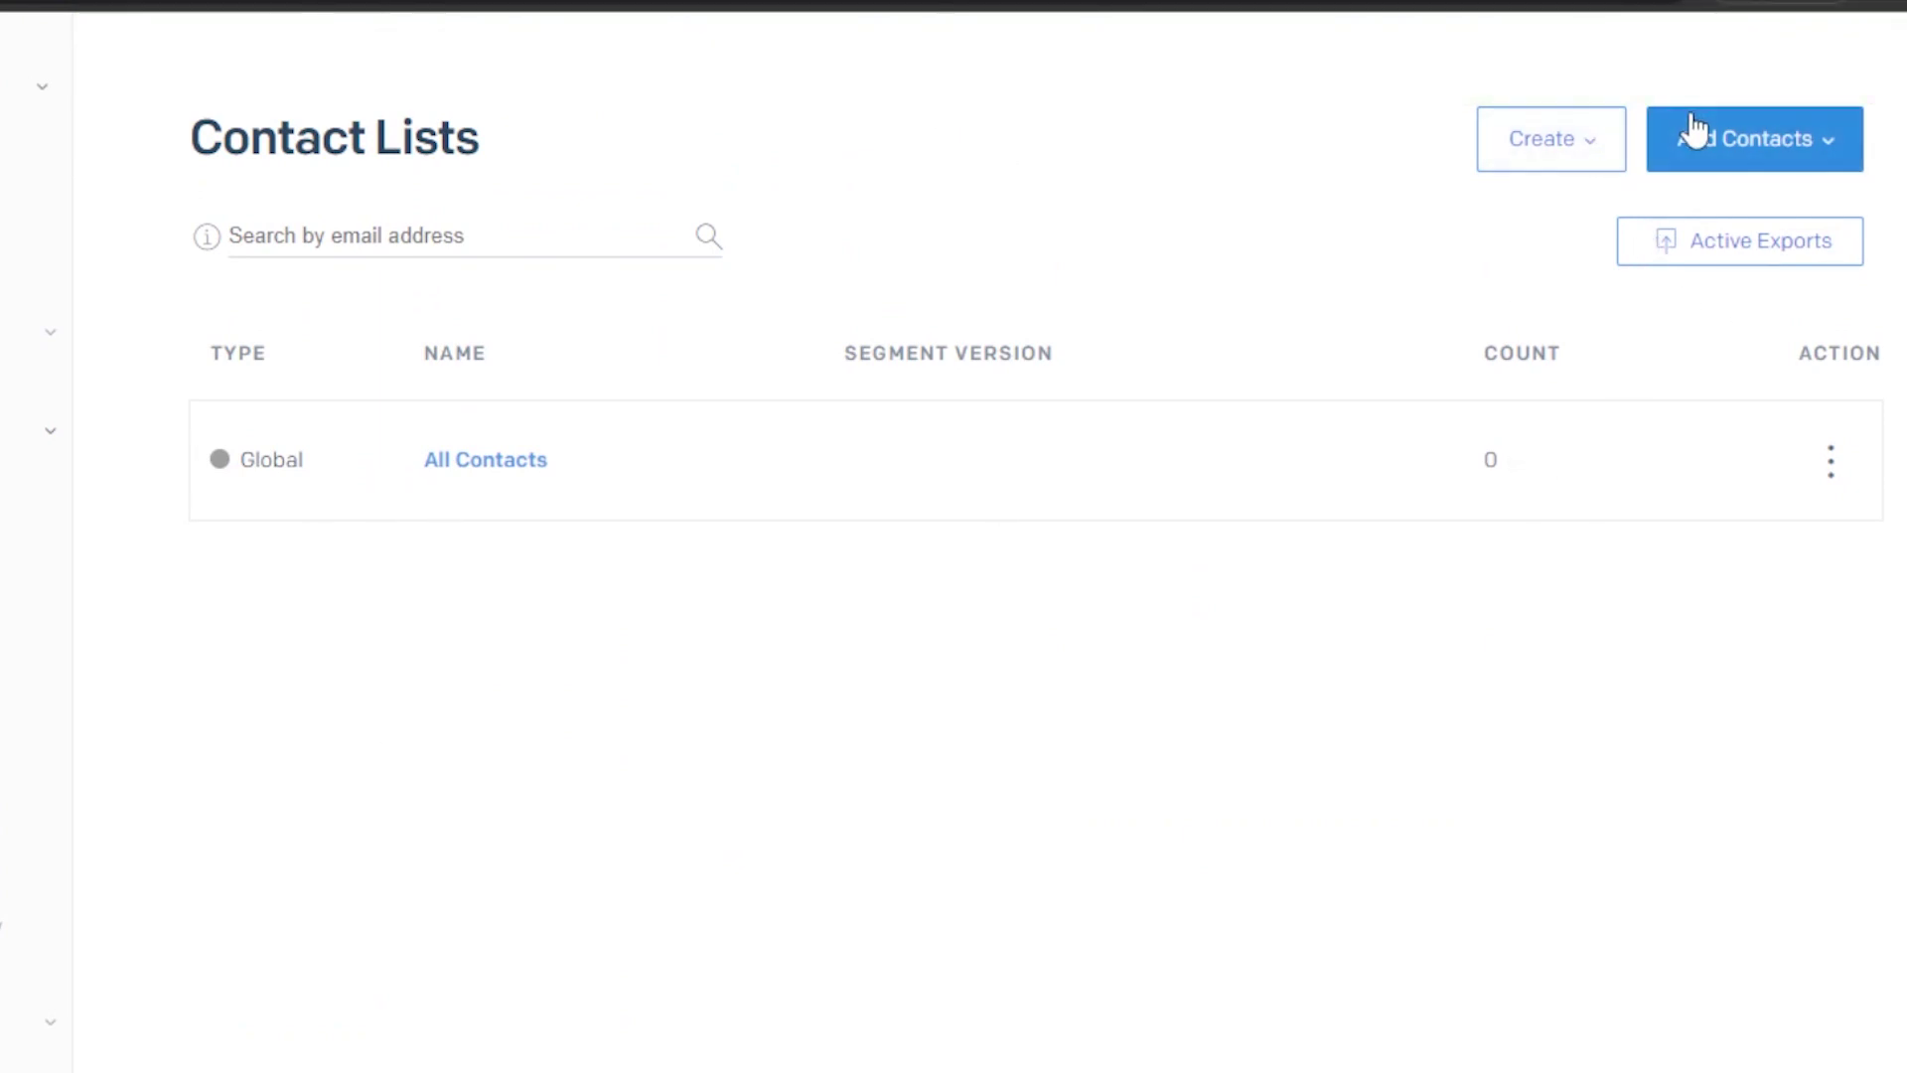
Start a new email design from the Design Library in the Design Editor
click(1738, 160)
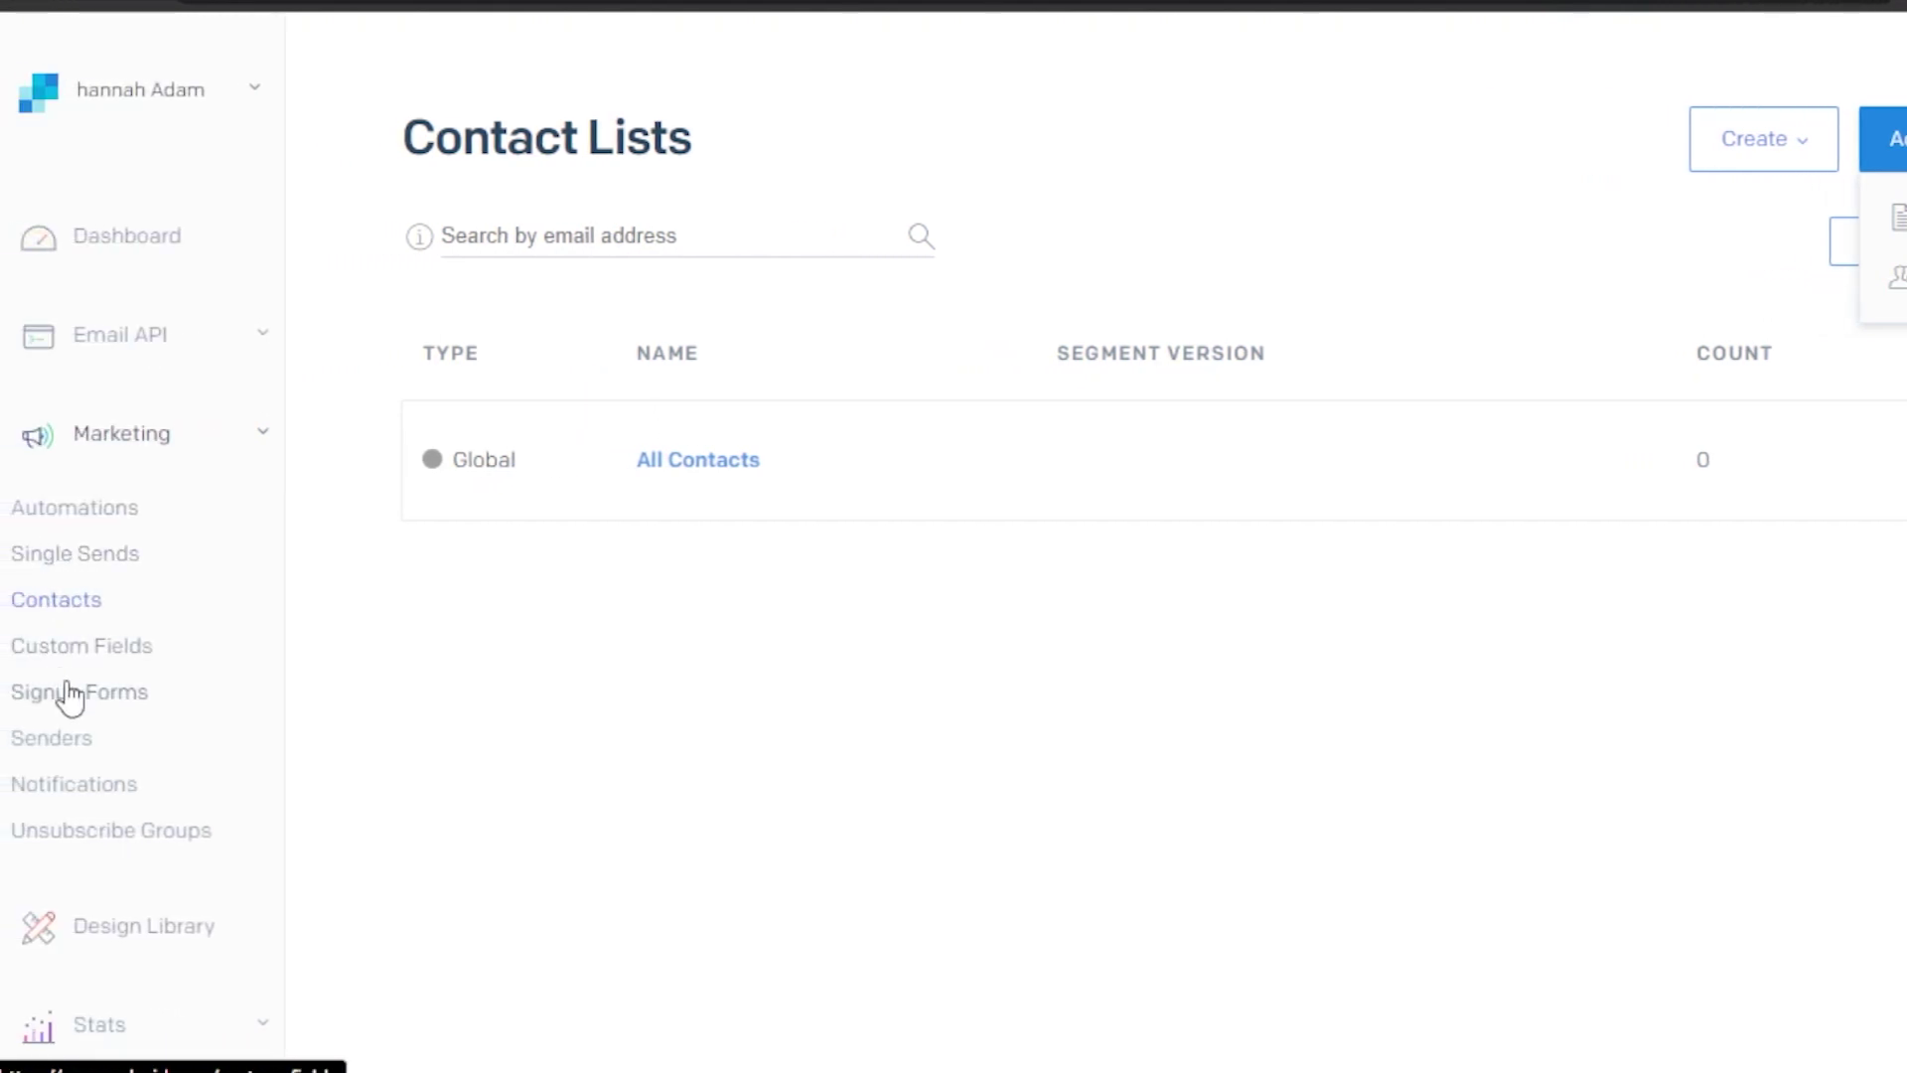
click(147, 927)
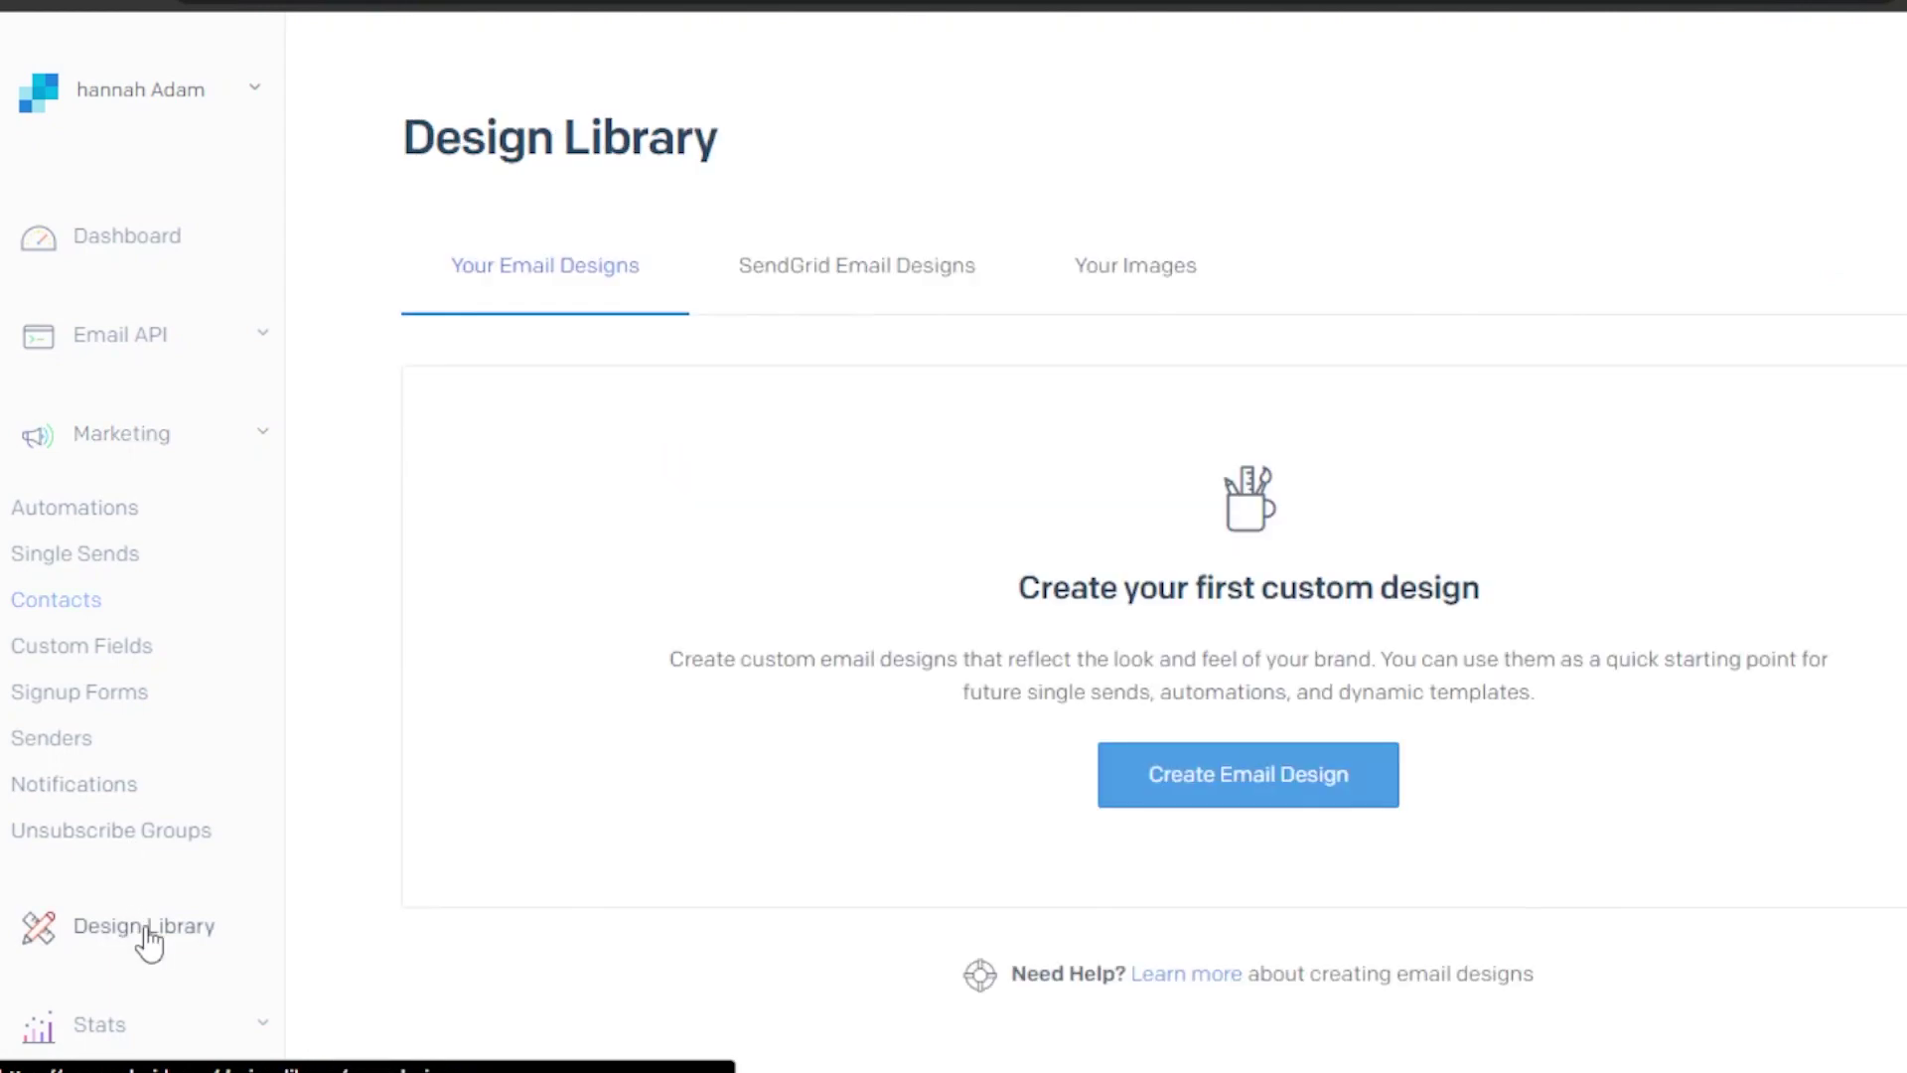
click(1189, 799)
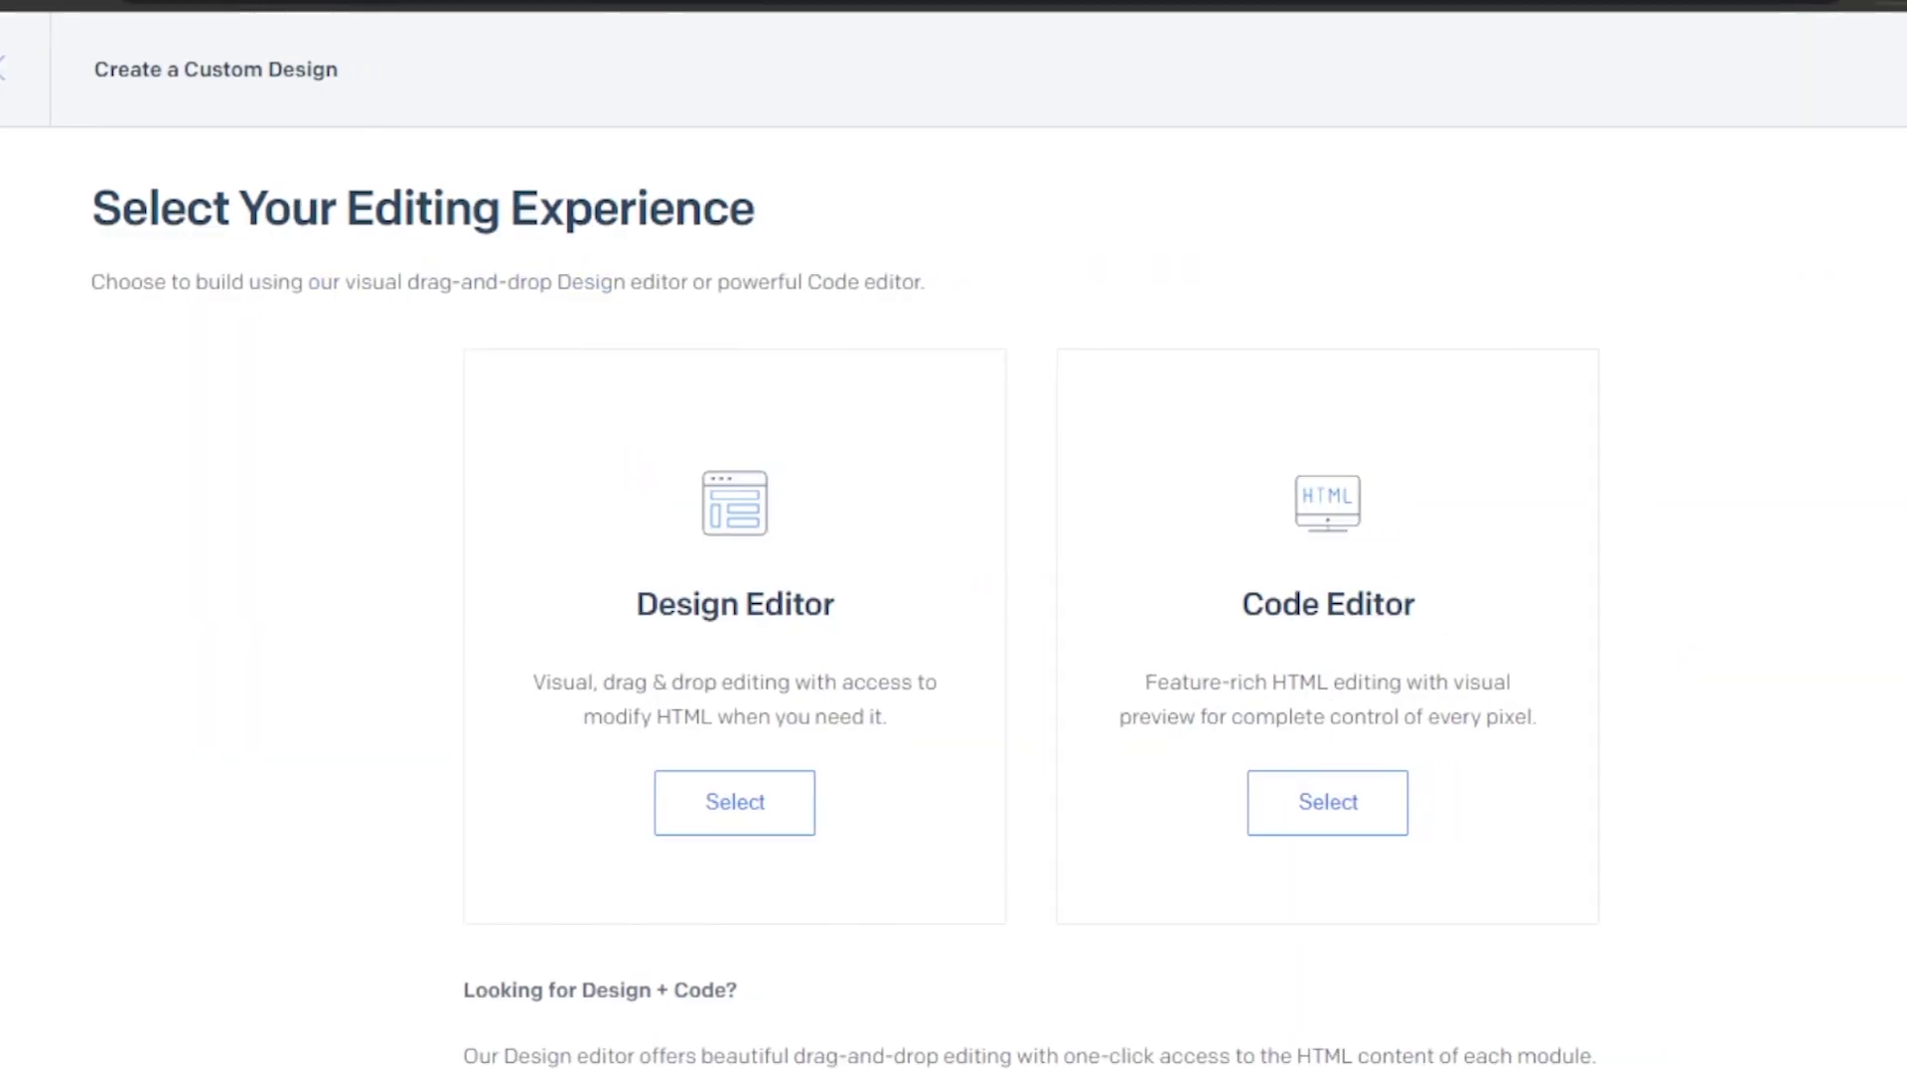
scroll(953, 596, down, 2)
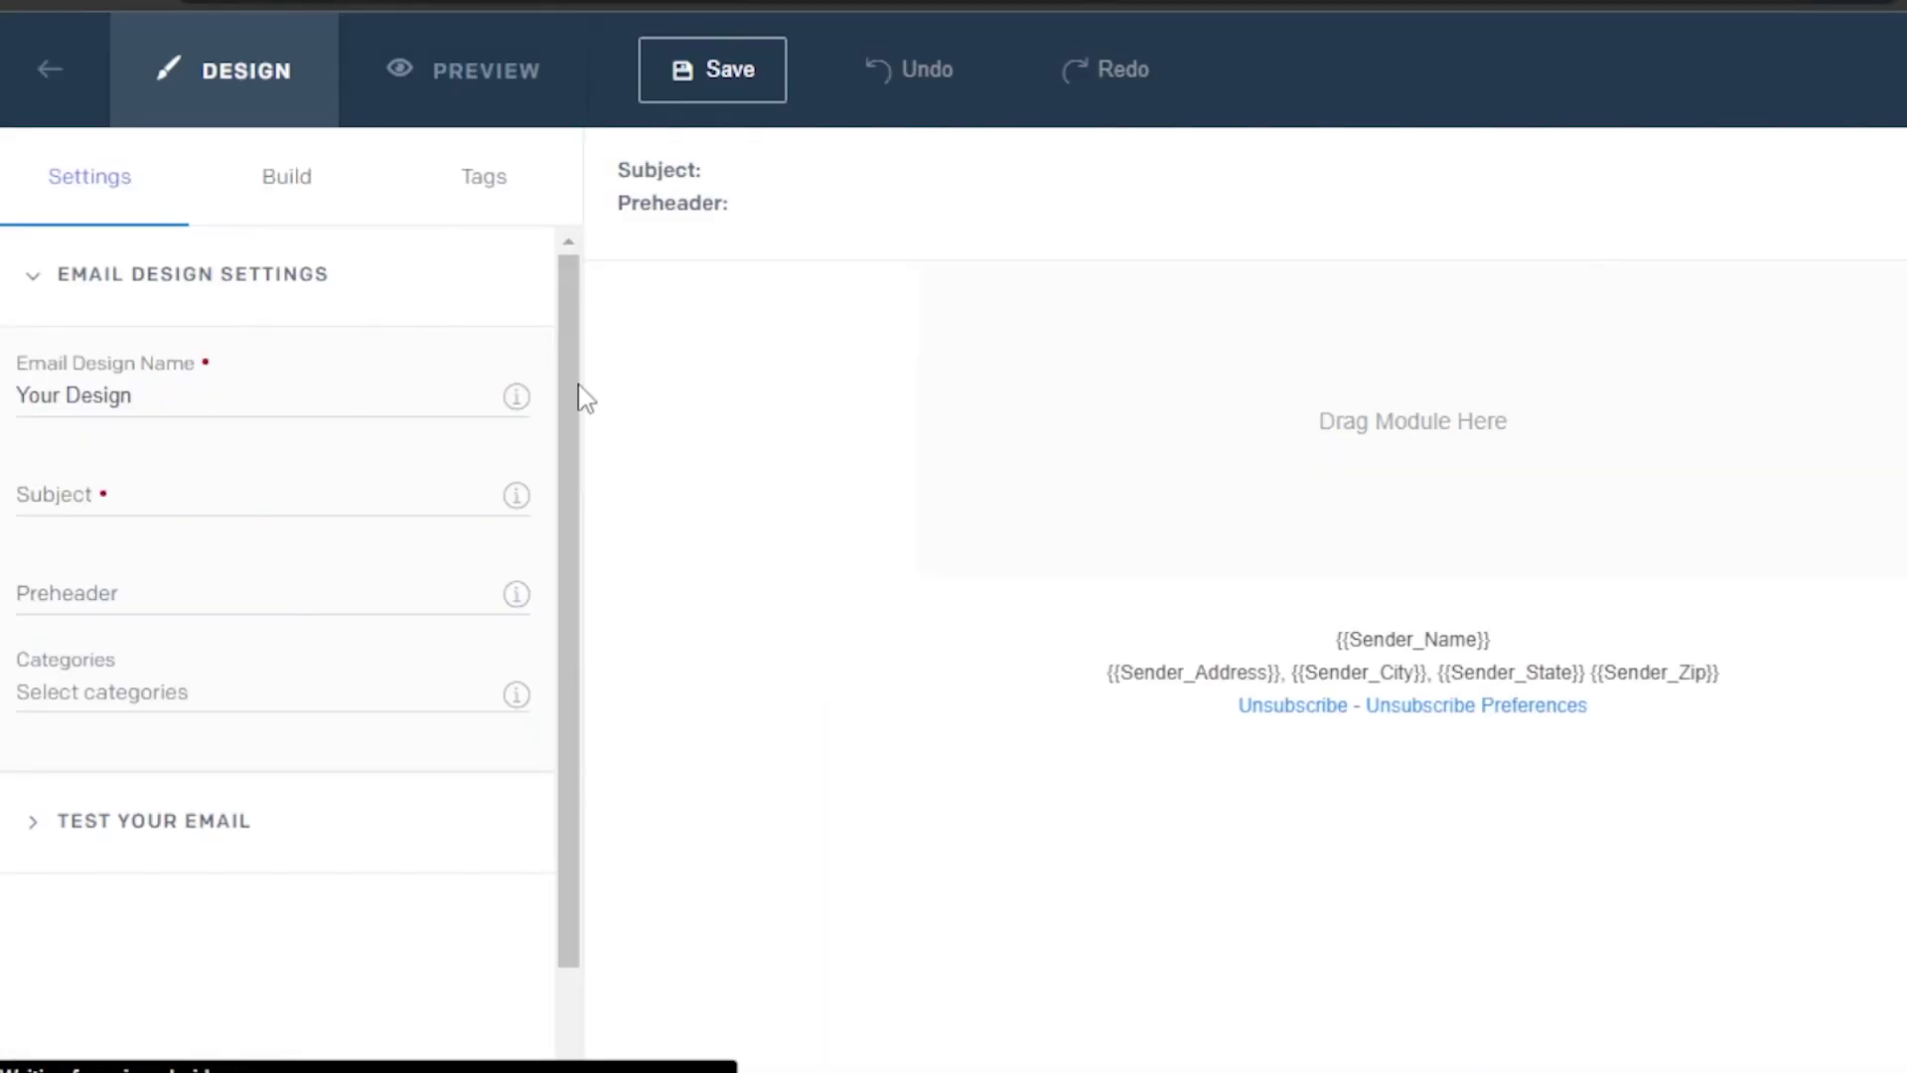
Name the design 'test email' with subject 'welcome' and preheader 'welcome to our store'
scroll(553, 668, down, 2)
scroll(536, 264, up, 2)
click(162, 398)
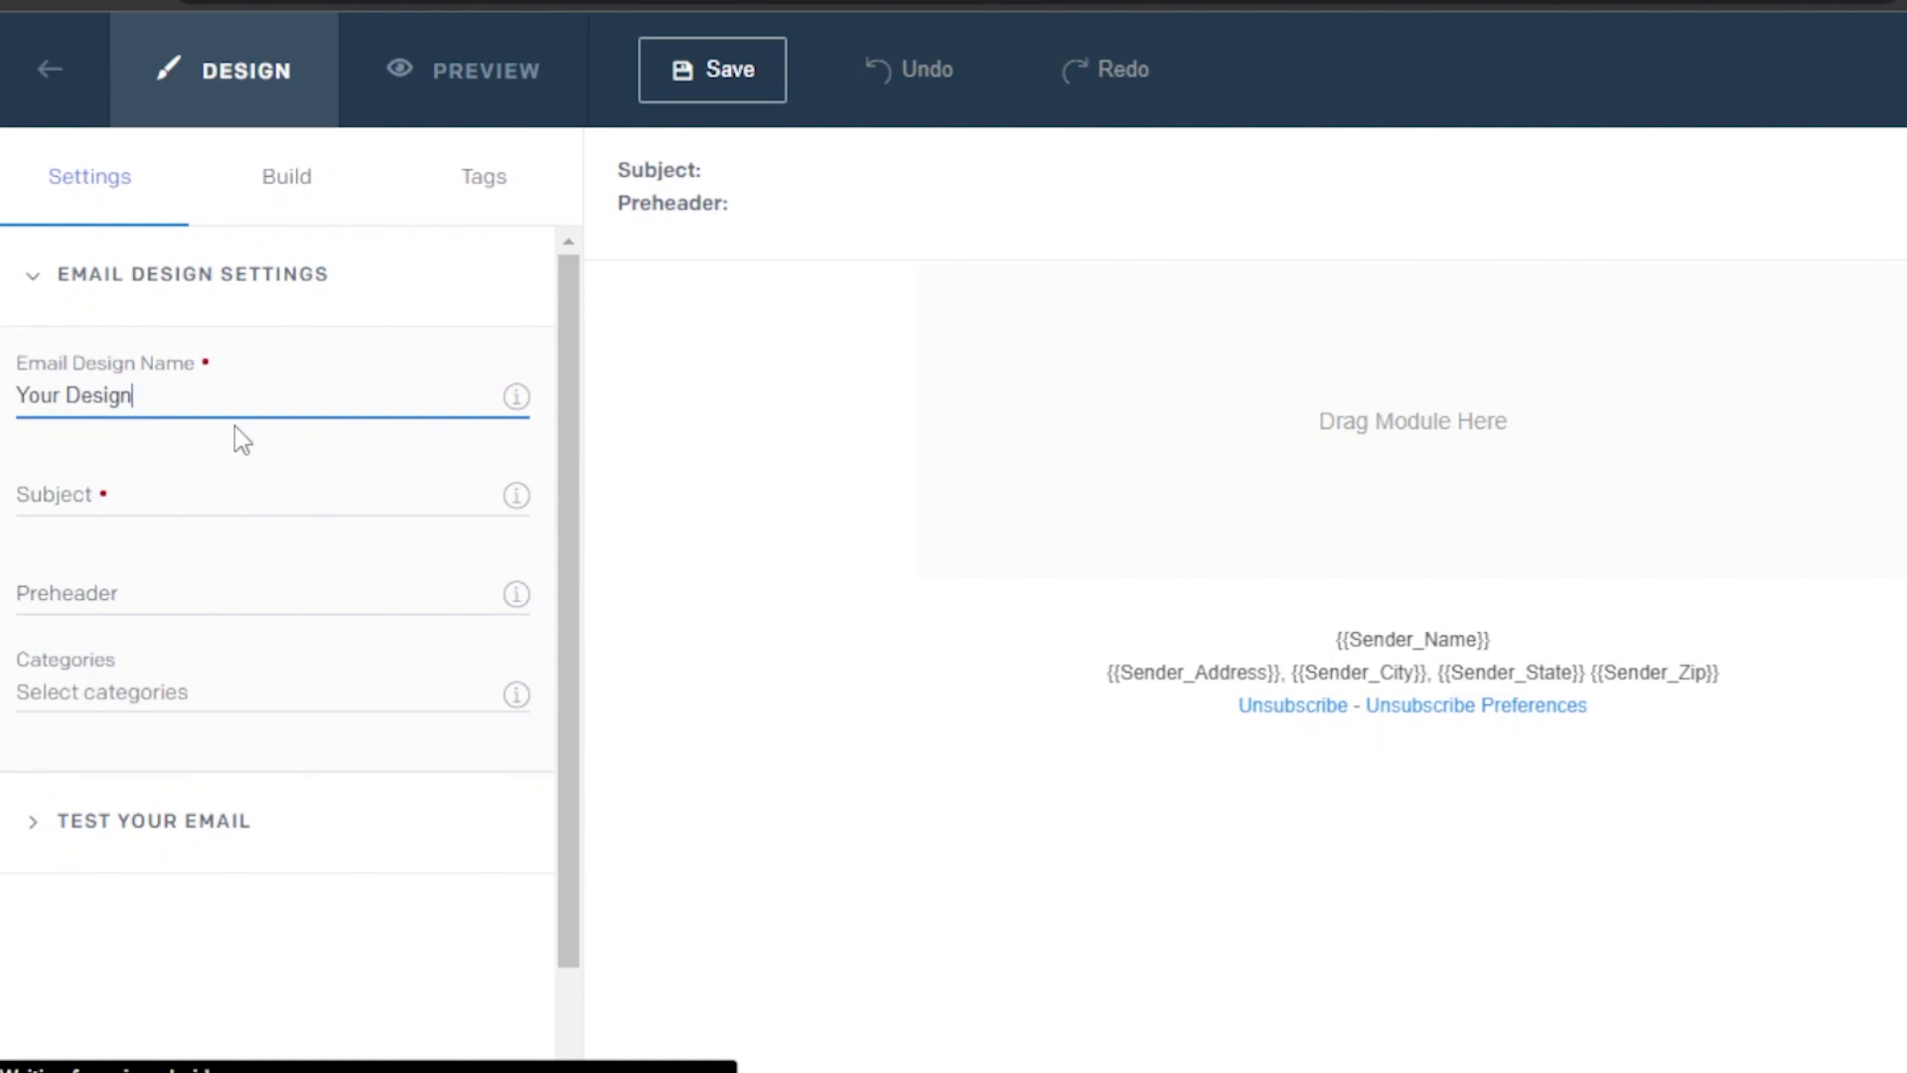
key(BackSpace)
key(BackSpace)
key(BackSpace)
key(BackSpace)
key(BackSpace)
key(BackSpace)
key(BackSpace)
key(BackSpace)
key(BackSpace)
key(BackSpace)
key(BackSpace)
text(test email)
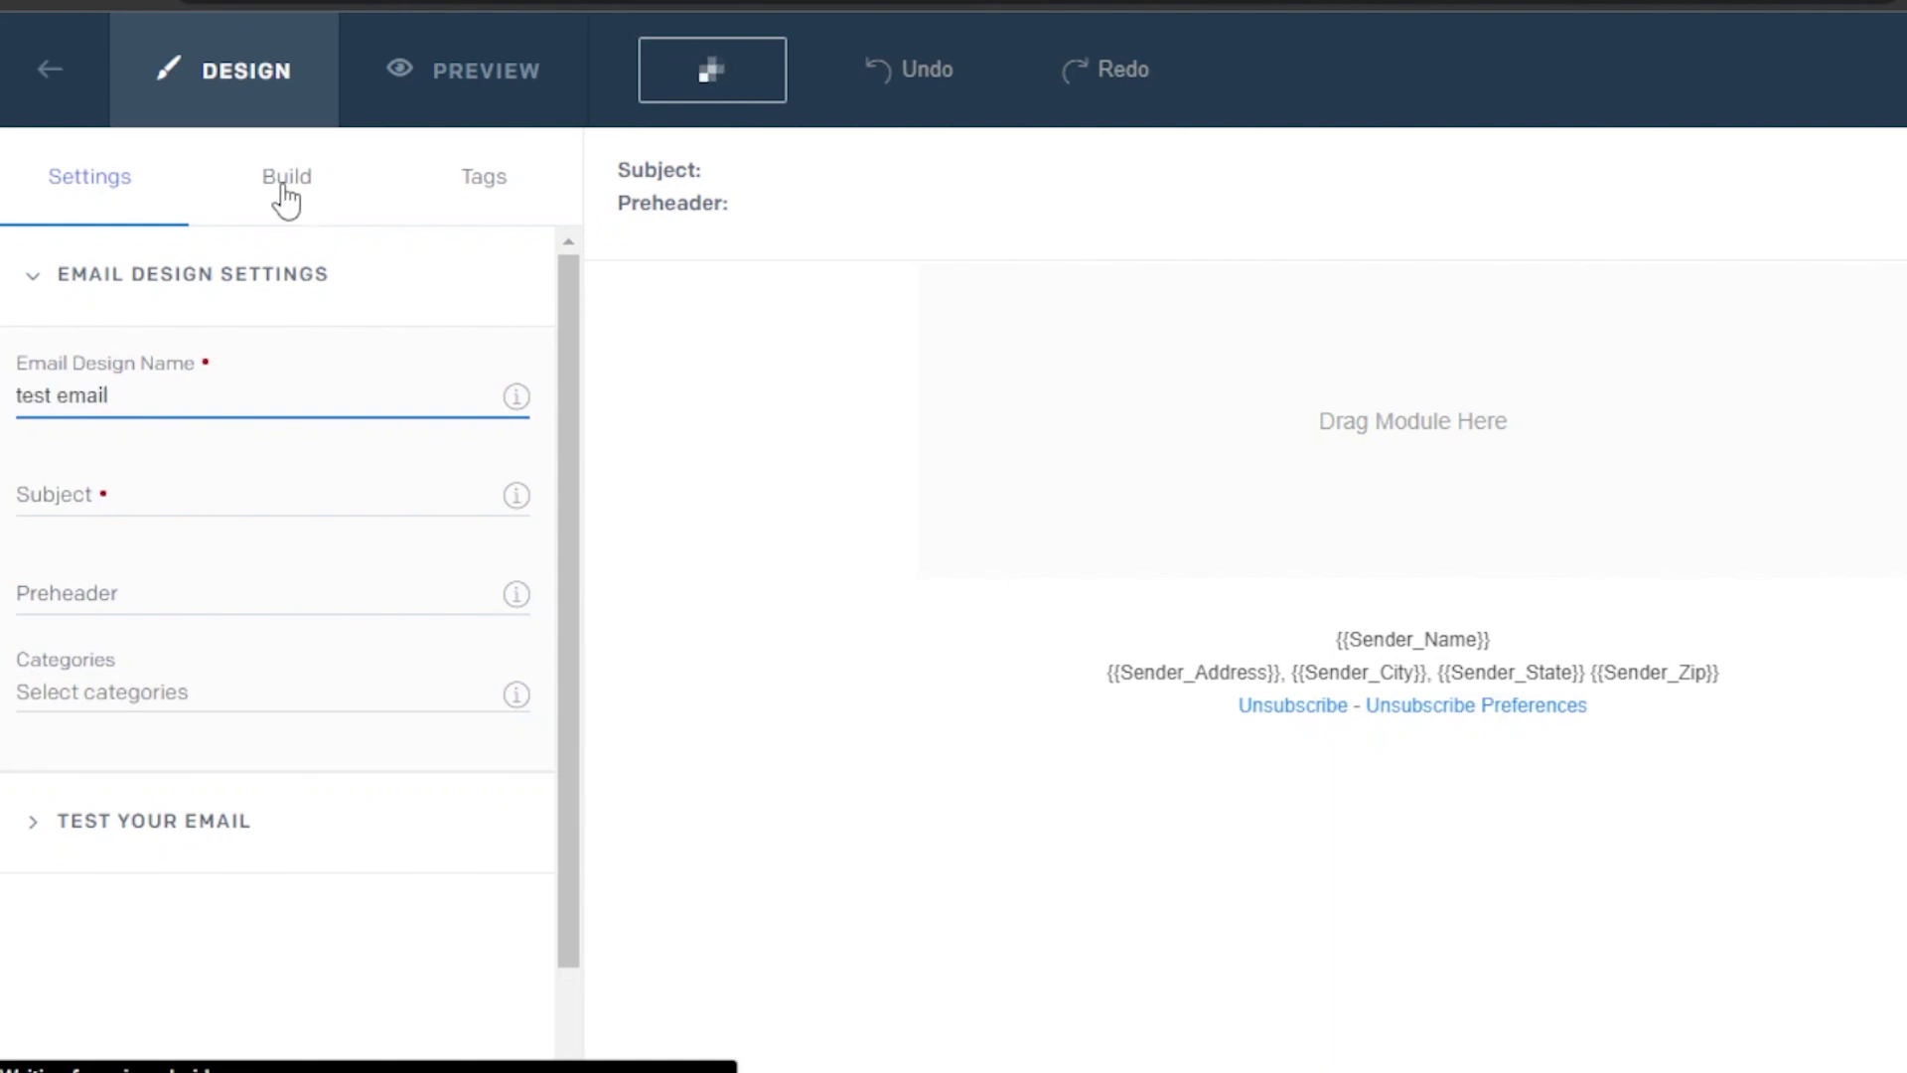
click(121, 500)
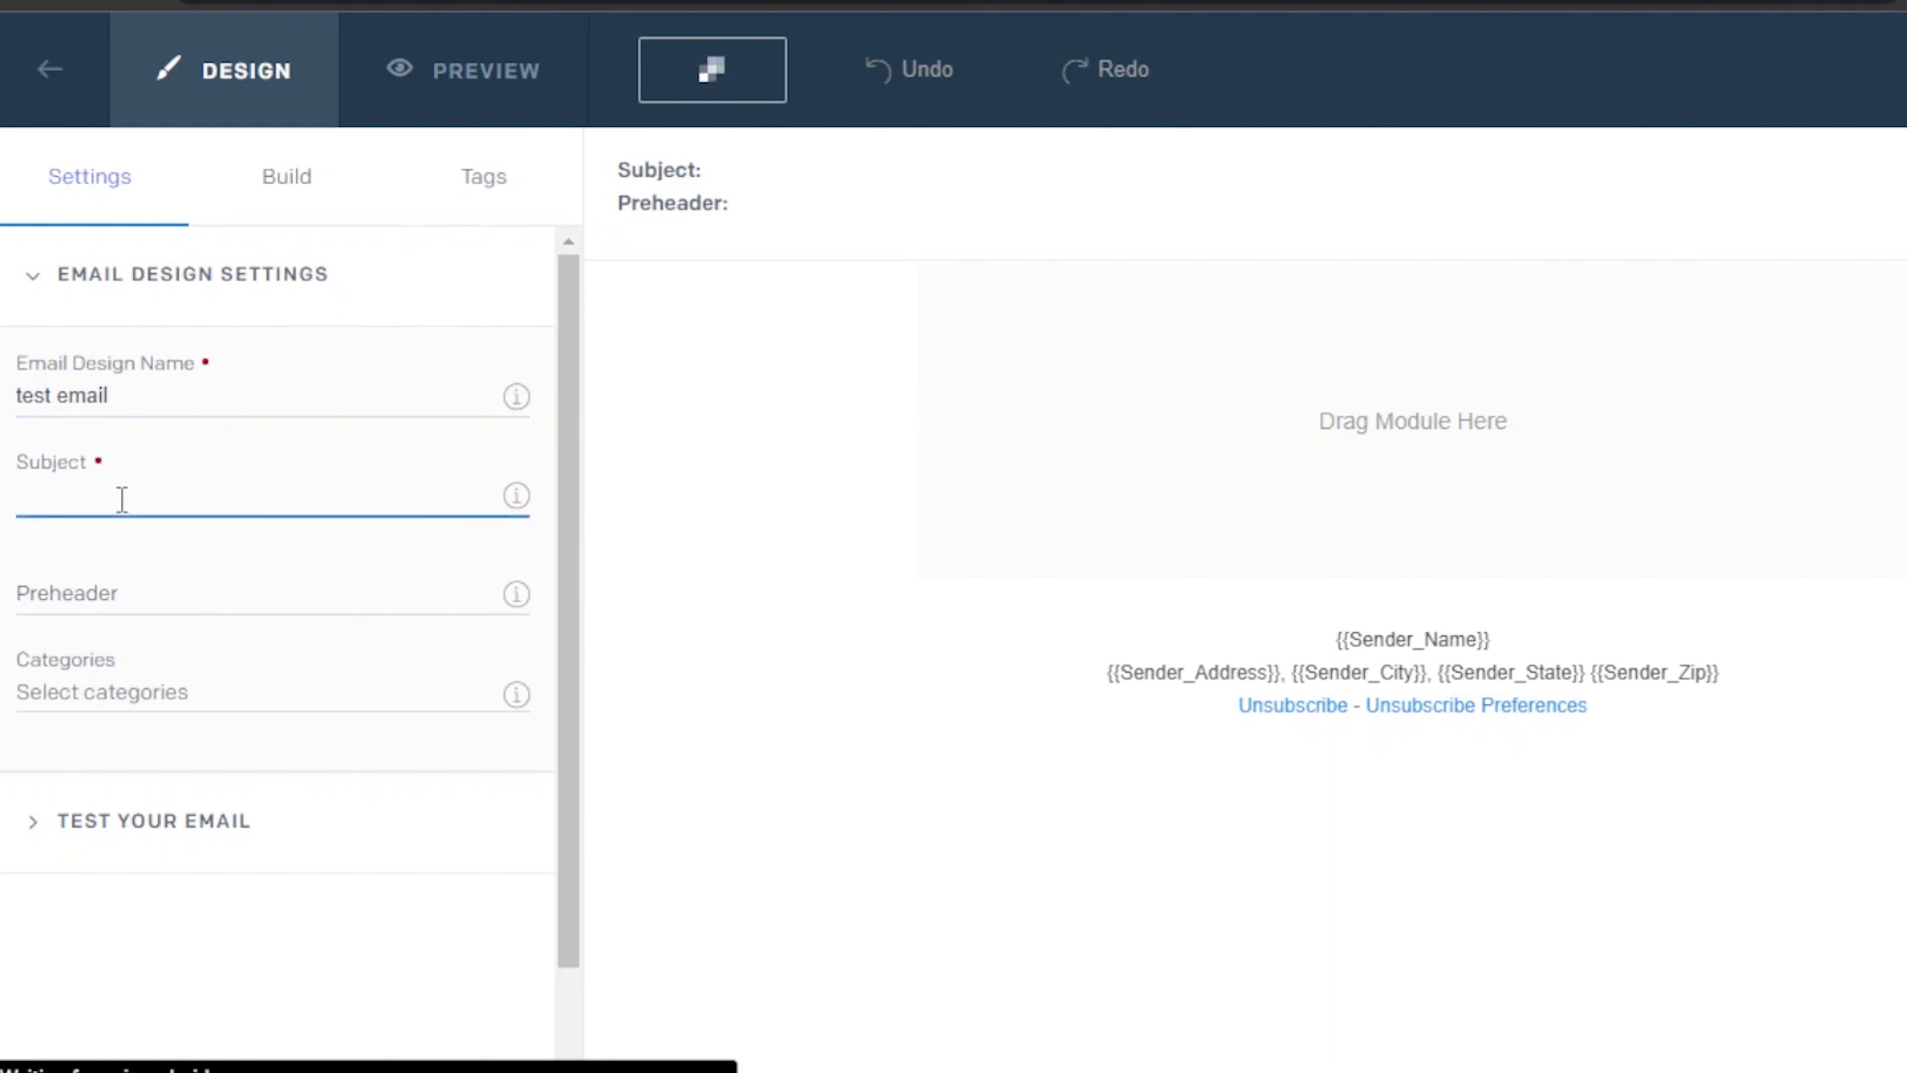
text(welcome)
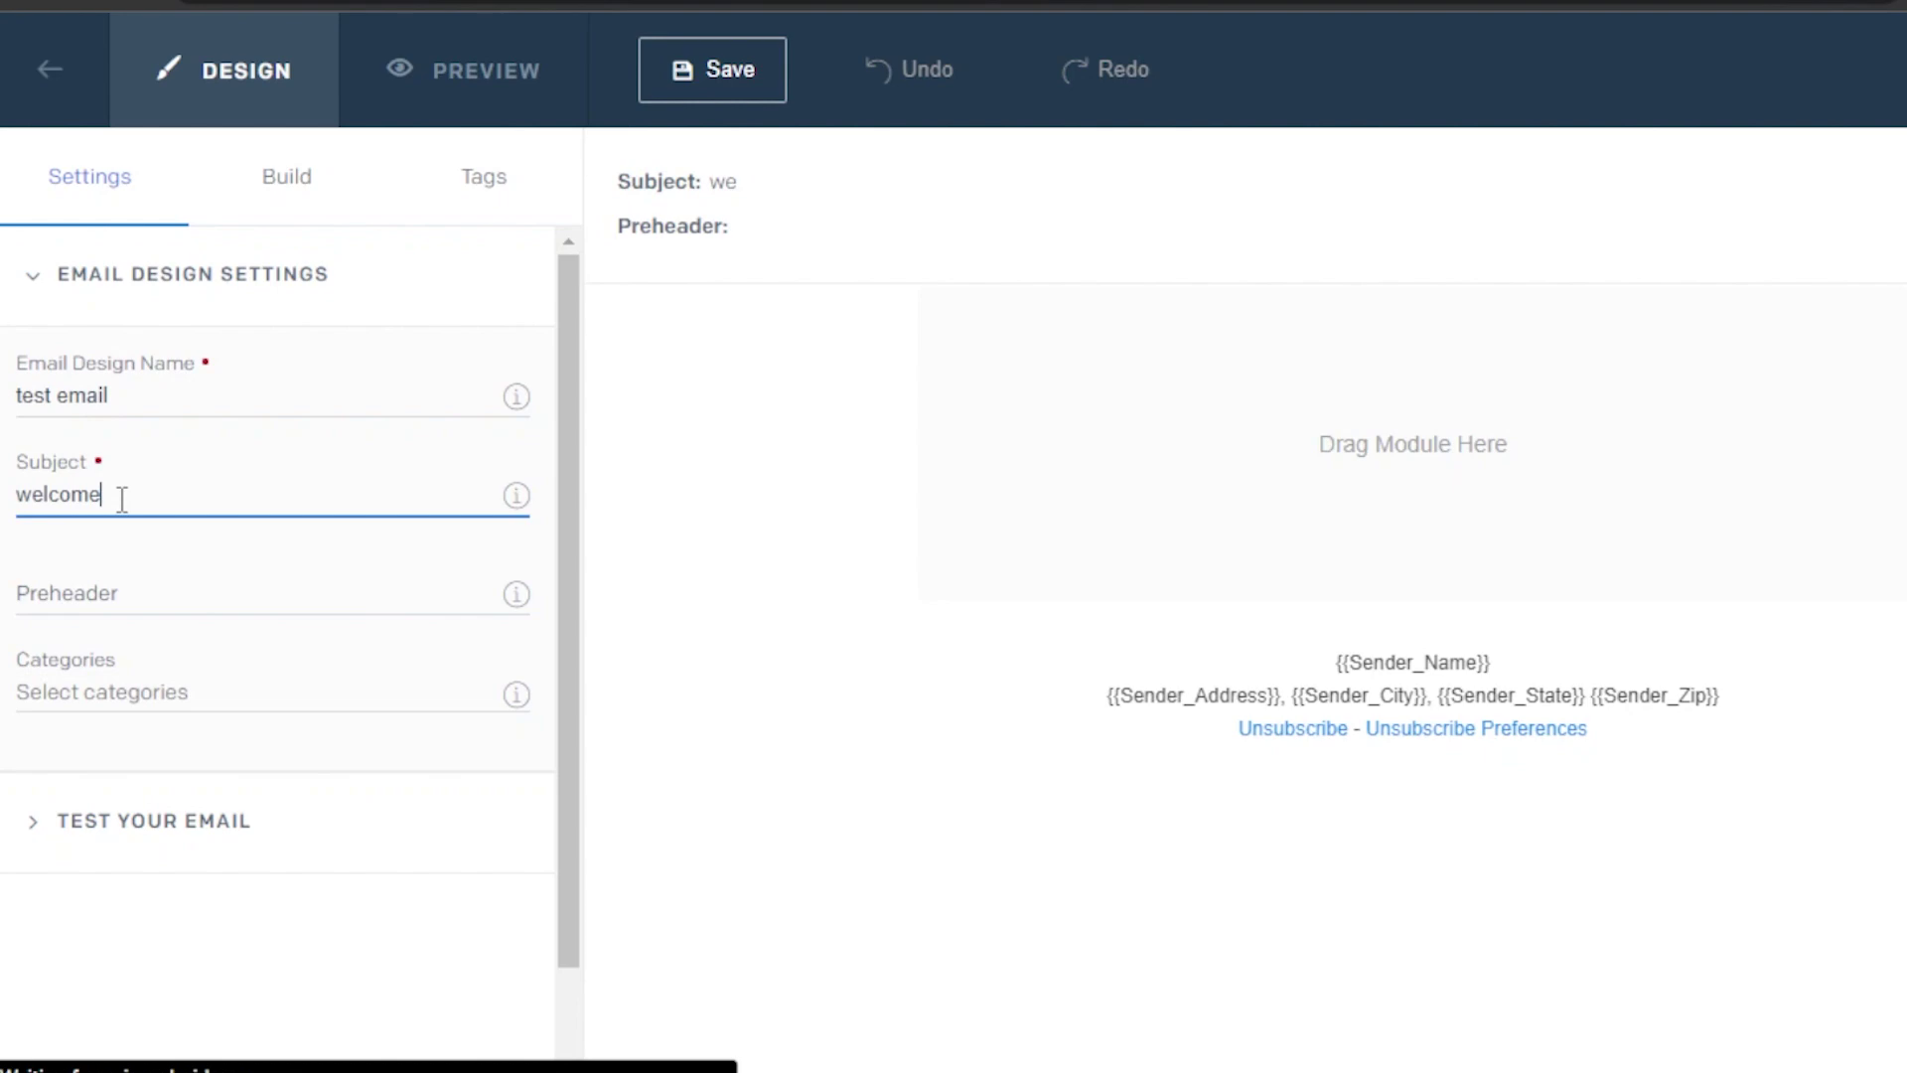
click(140, 608)
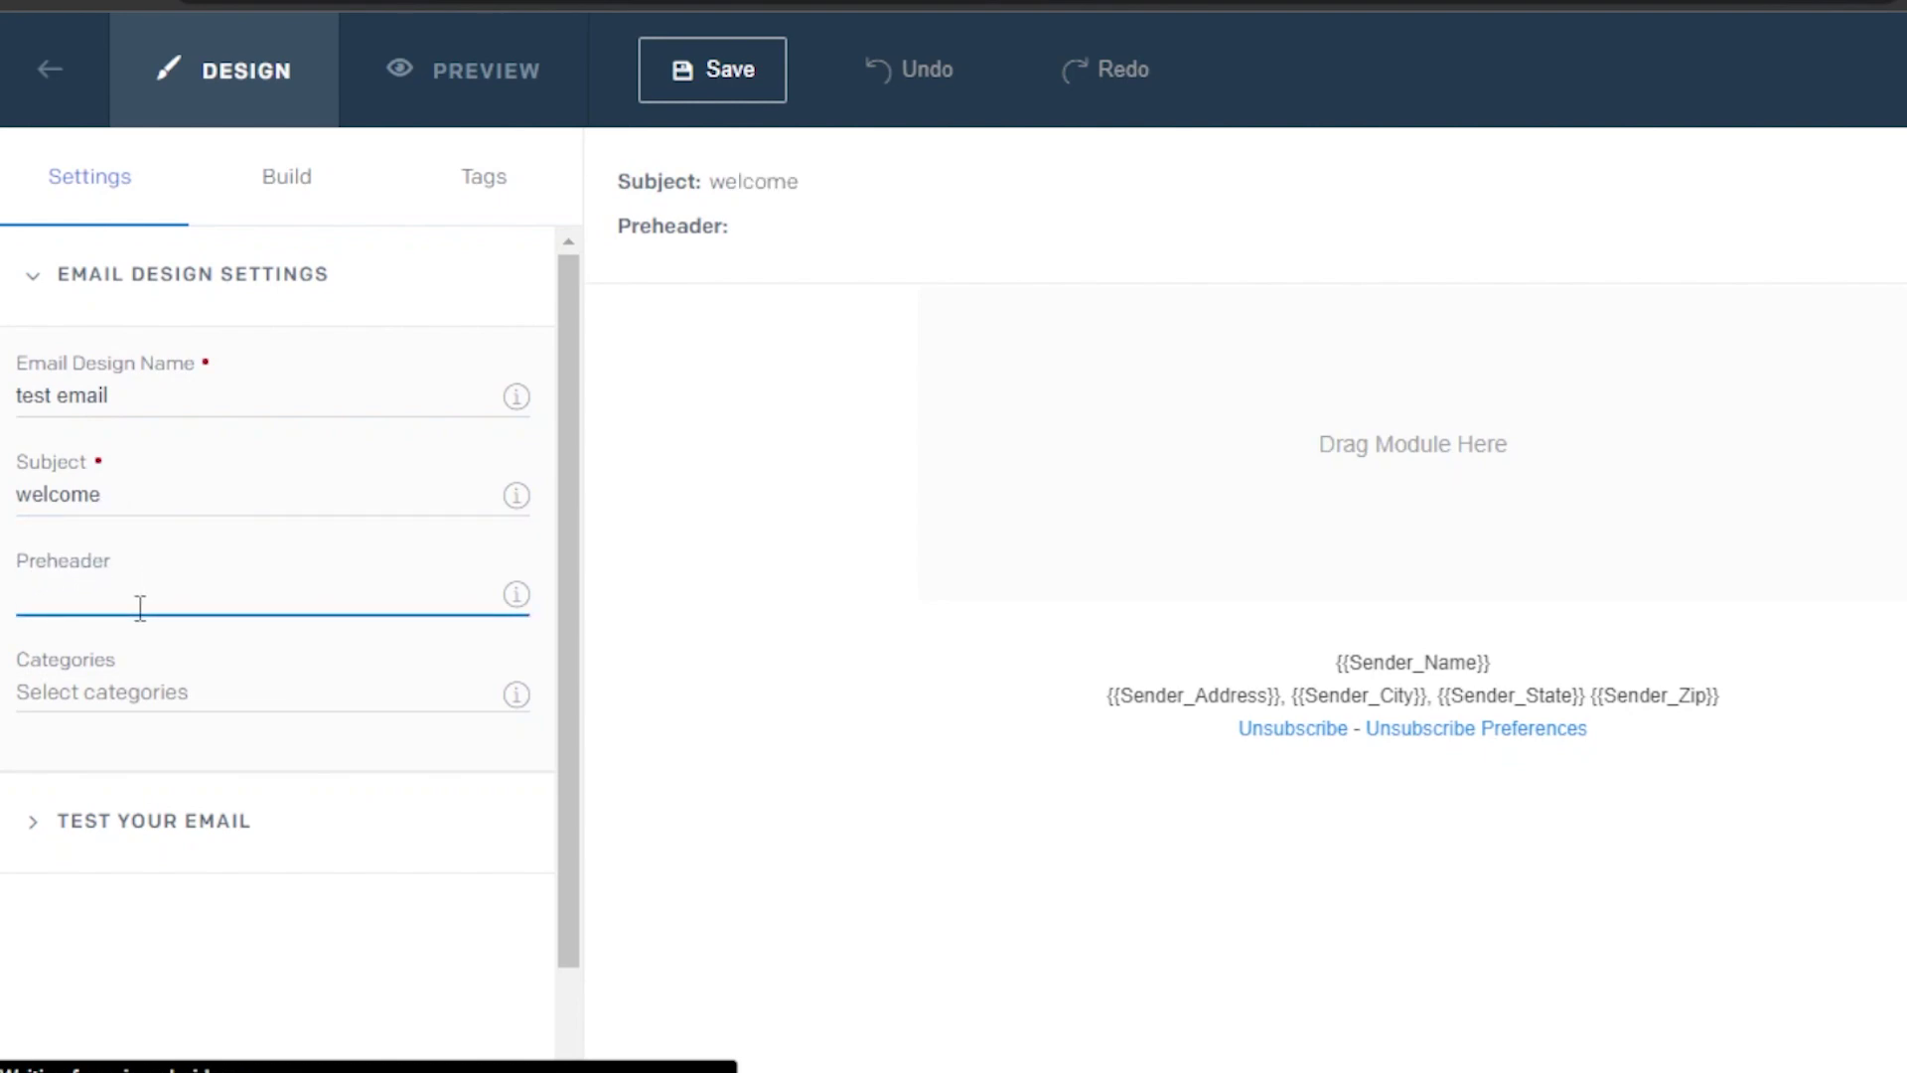
text(welcome to)
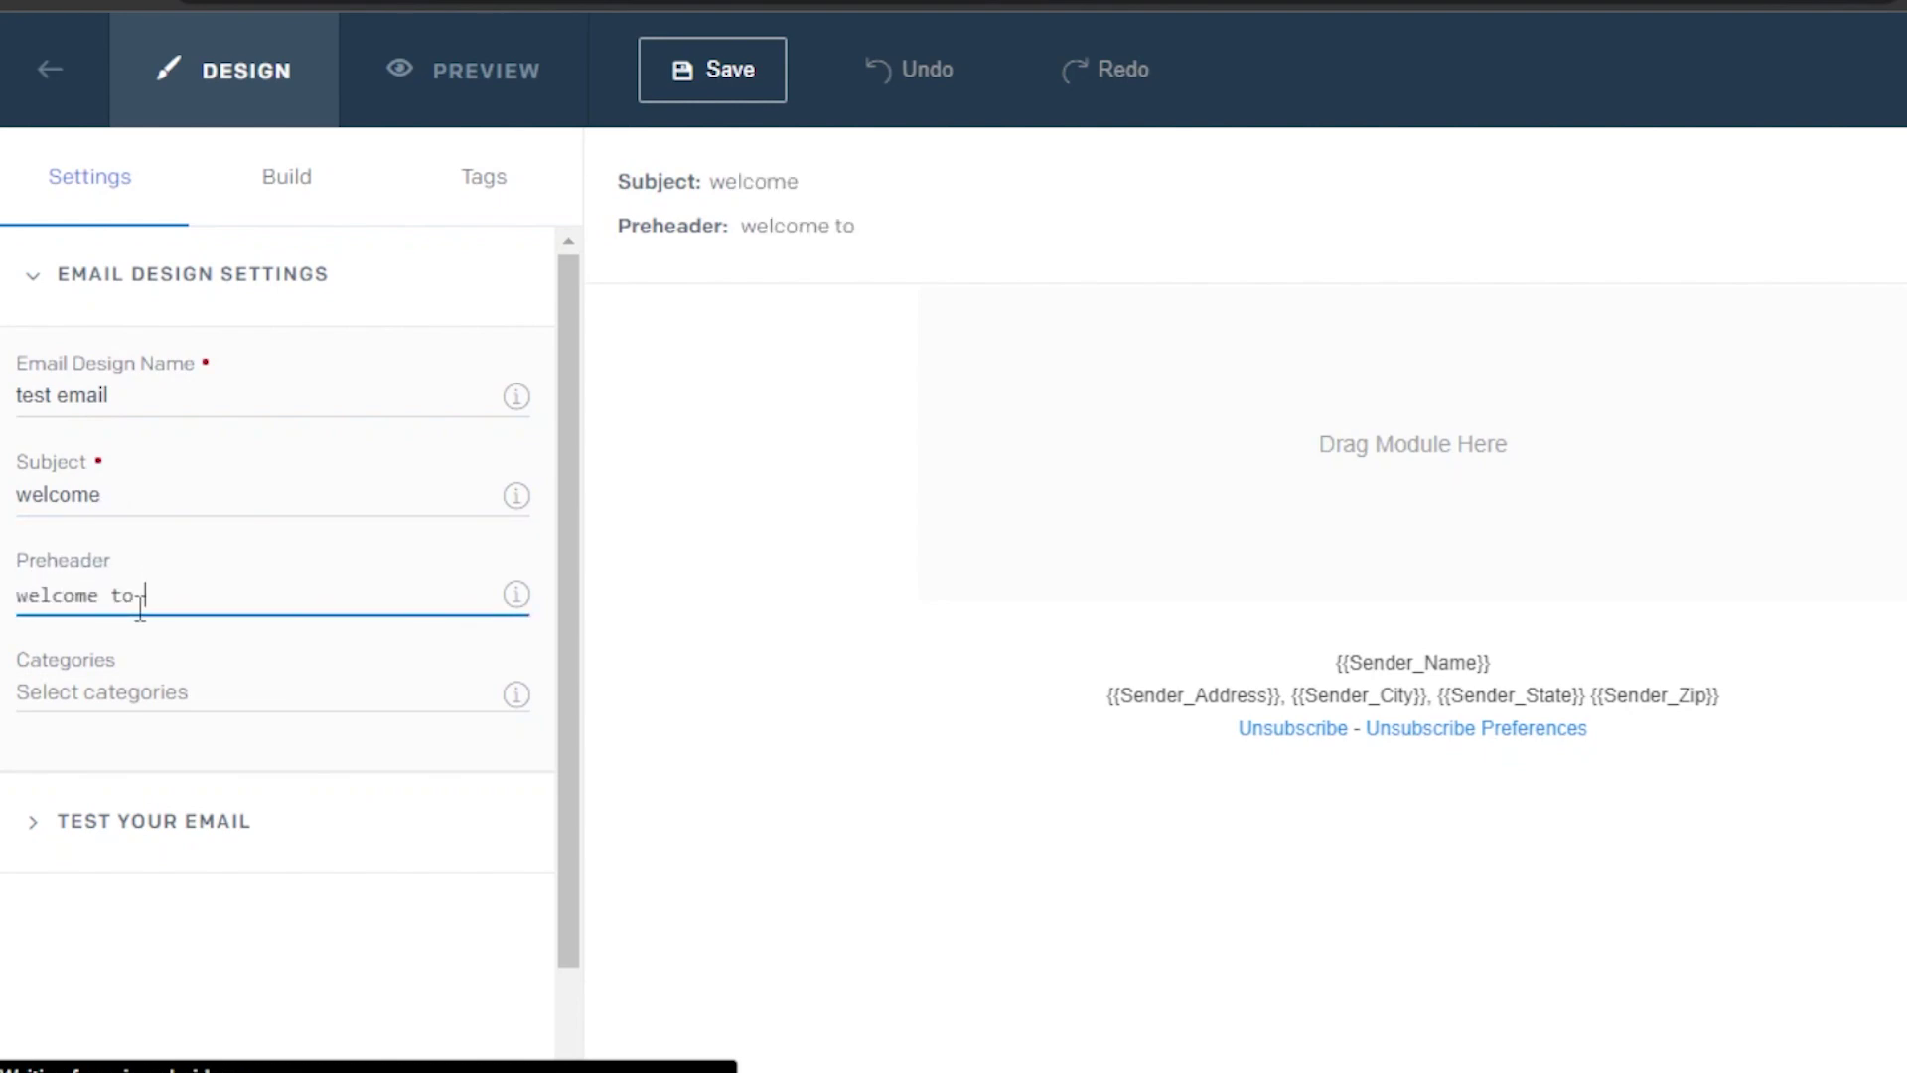
text( our store)
Bring up the Build panel listing the modules that can be added
click(185, 693)
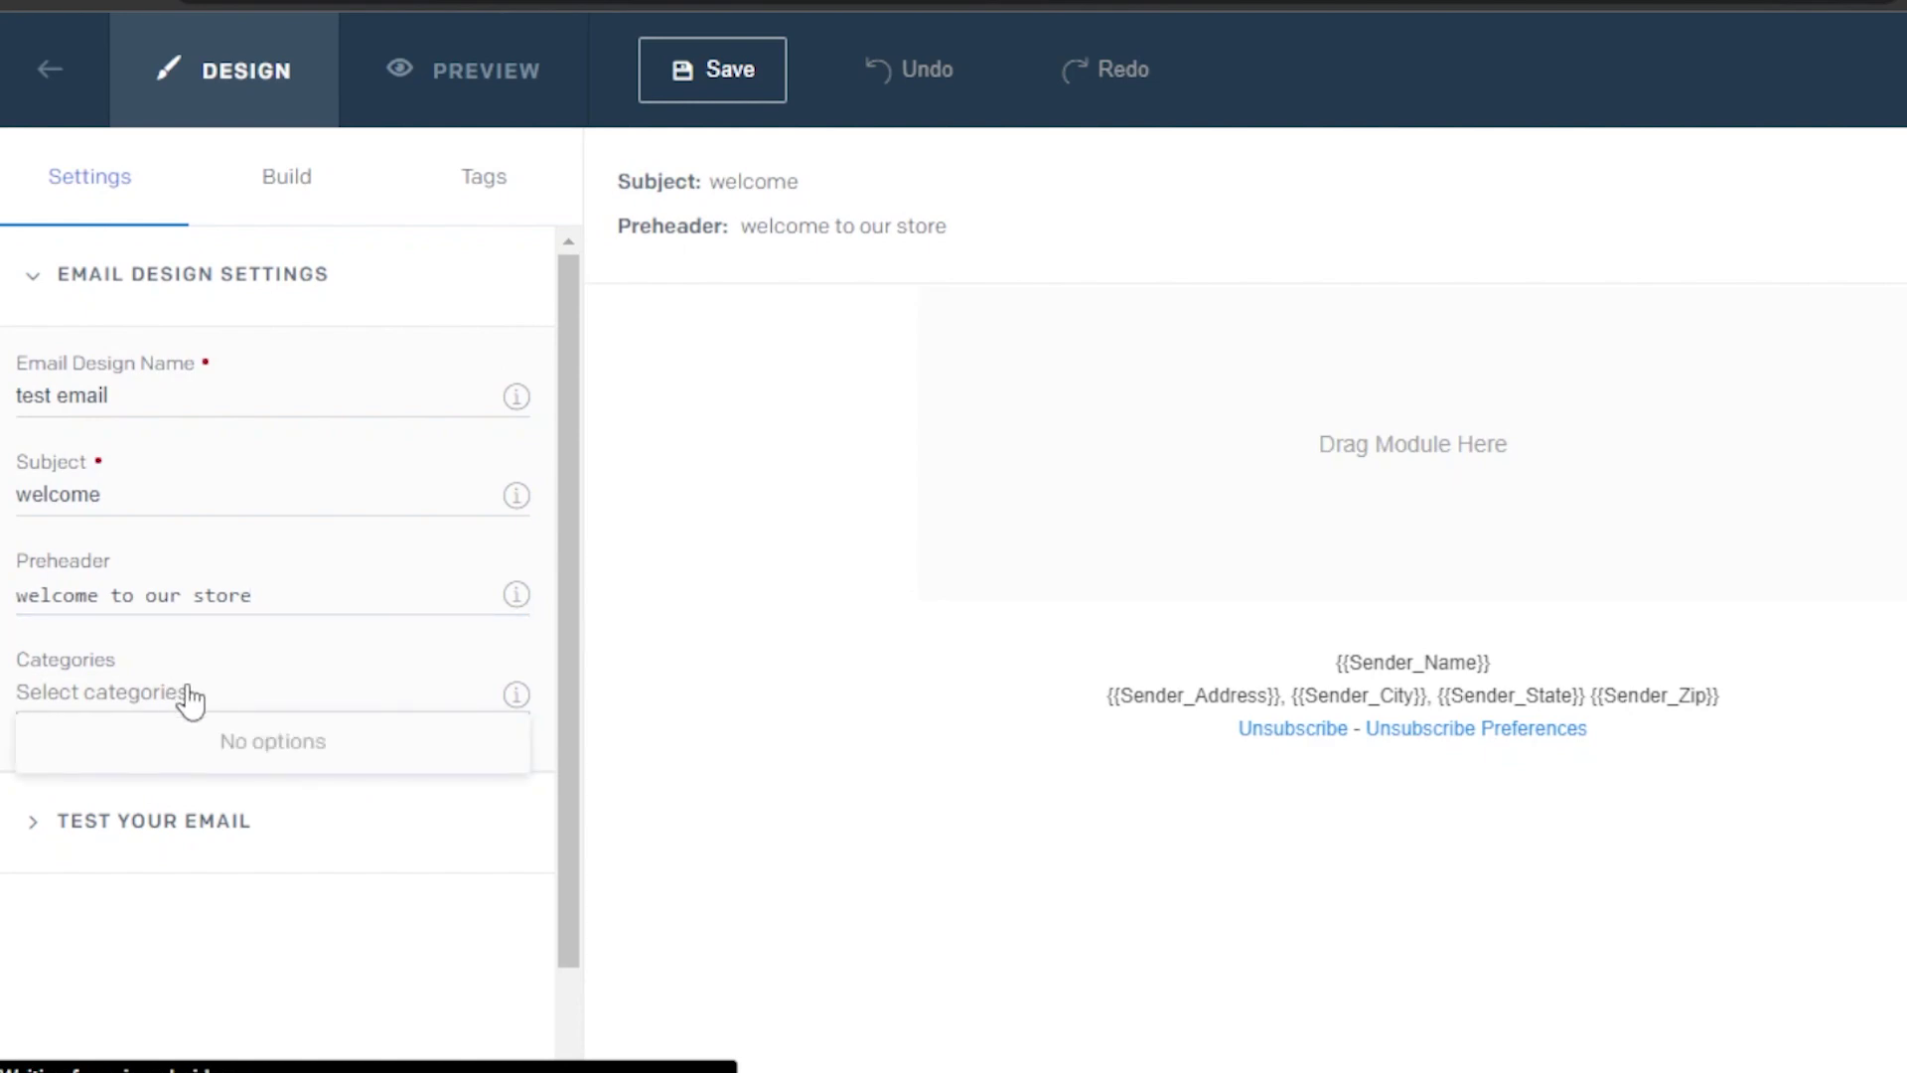
click(298, 181)
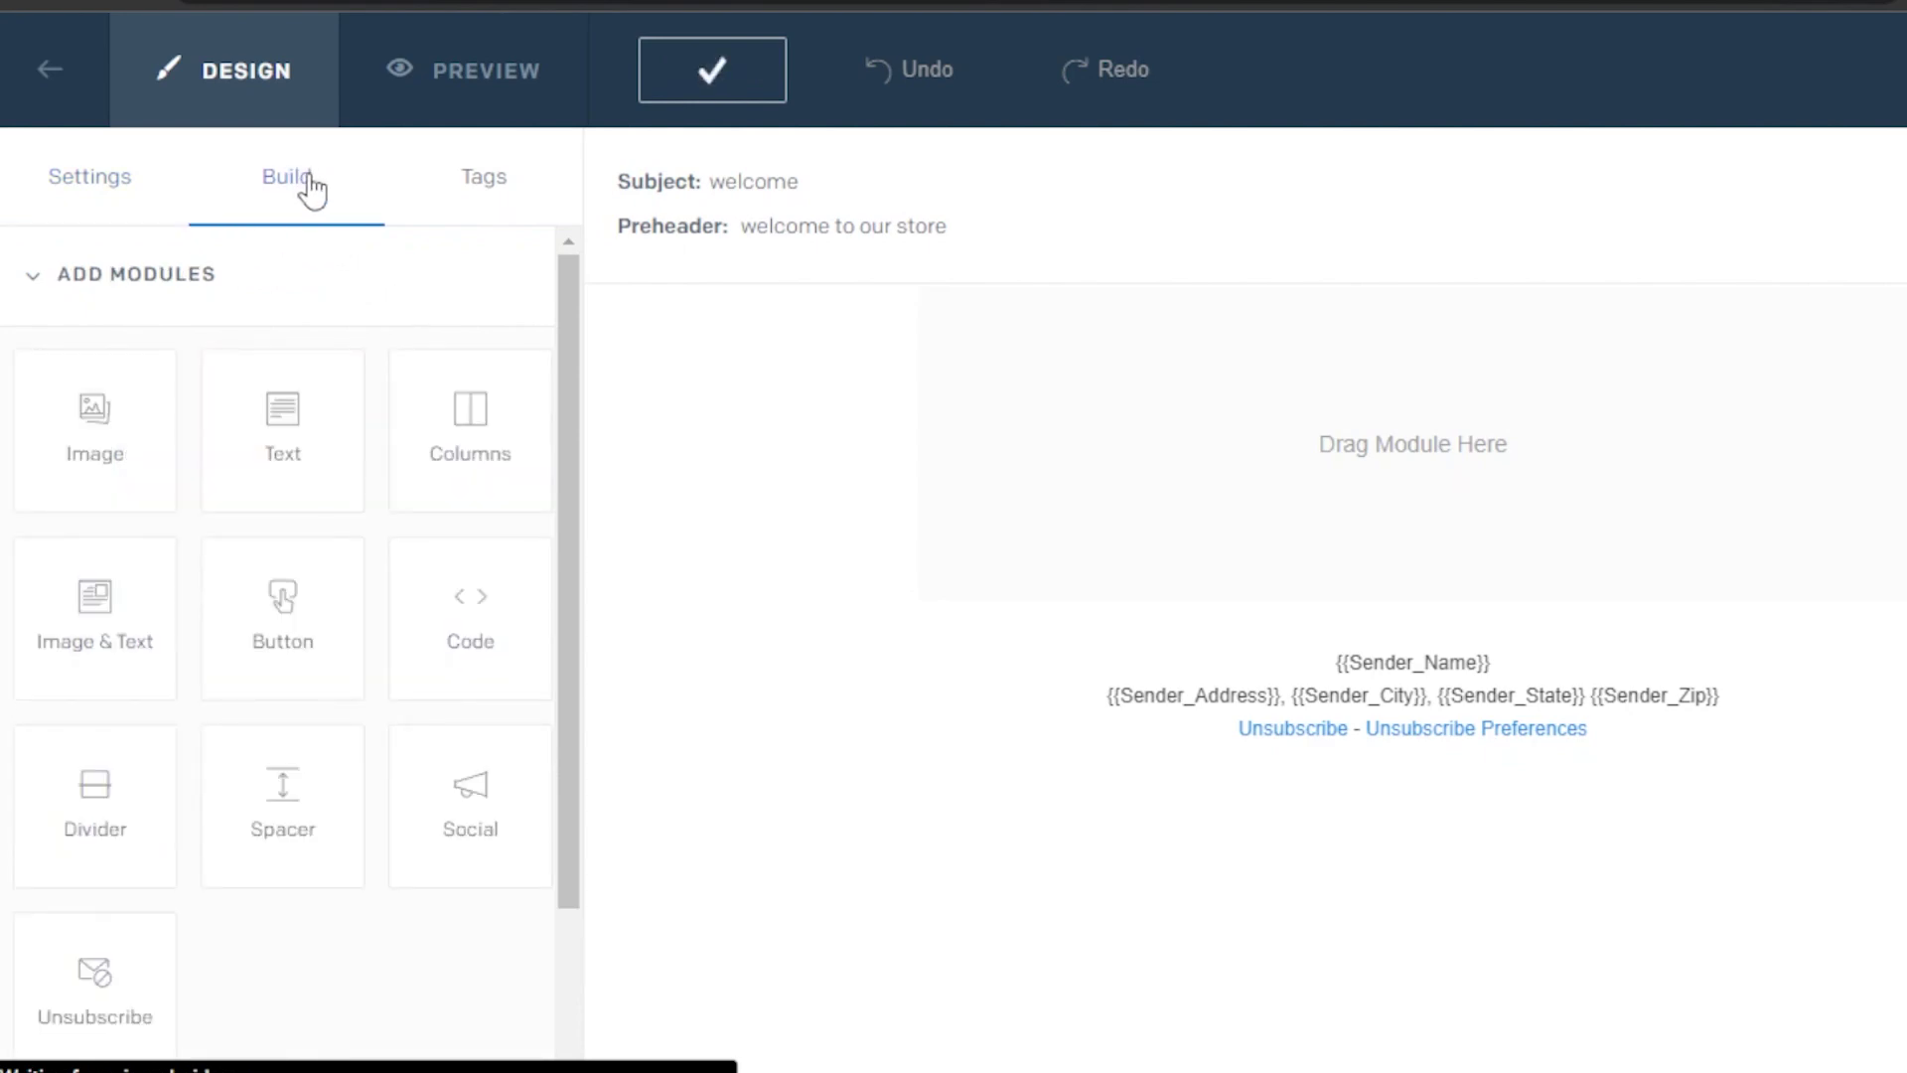
click(86, 204)
click(298, 191)
Drop a Text module into the empty email and replace its Lorem ipsum with WELCOME
drag(333, 450, 1172, 395)
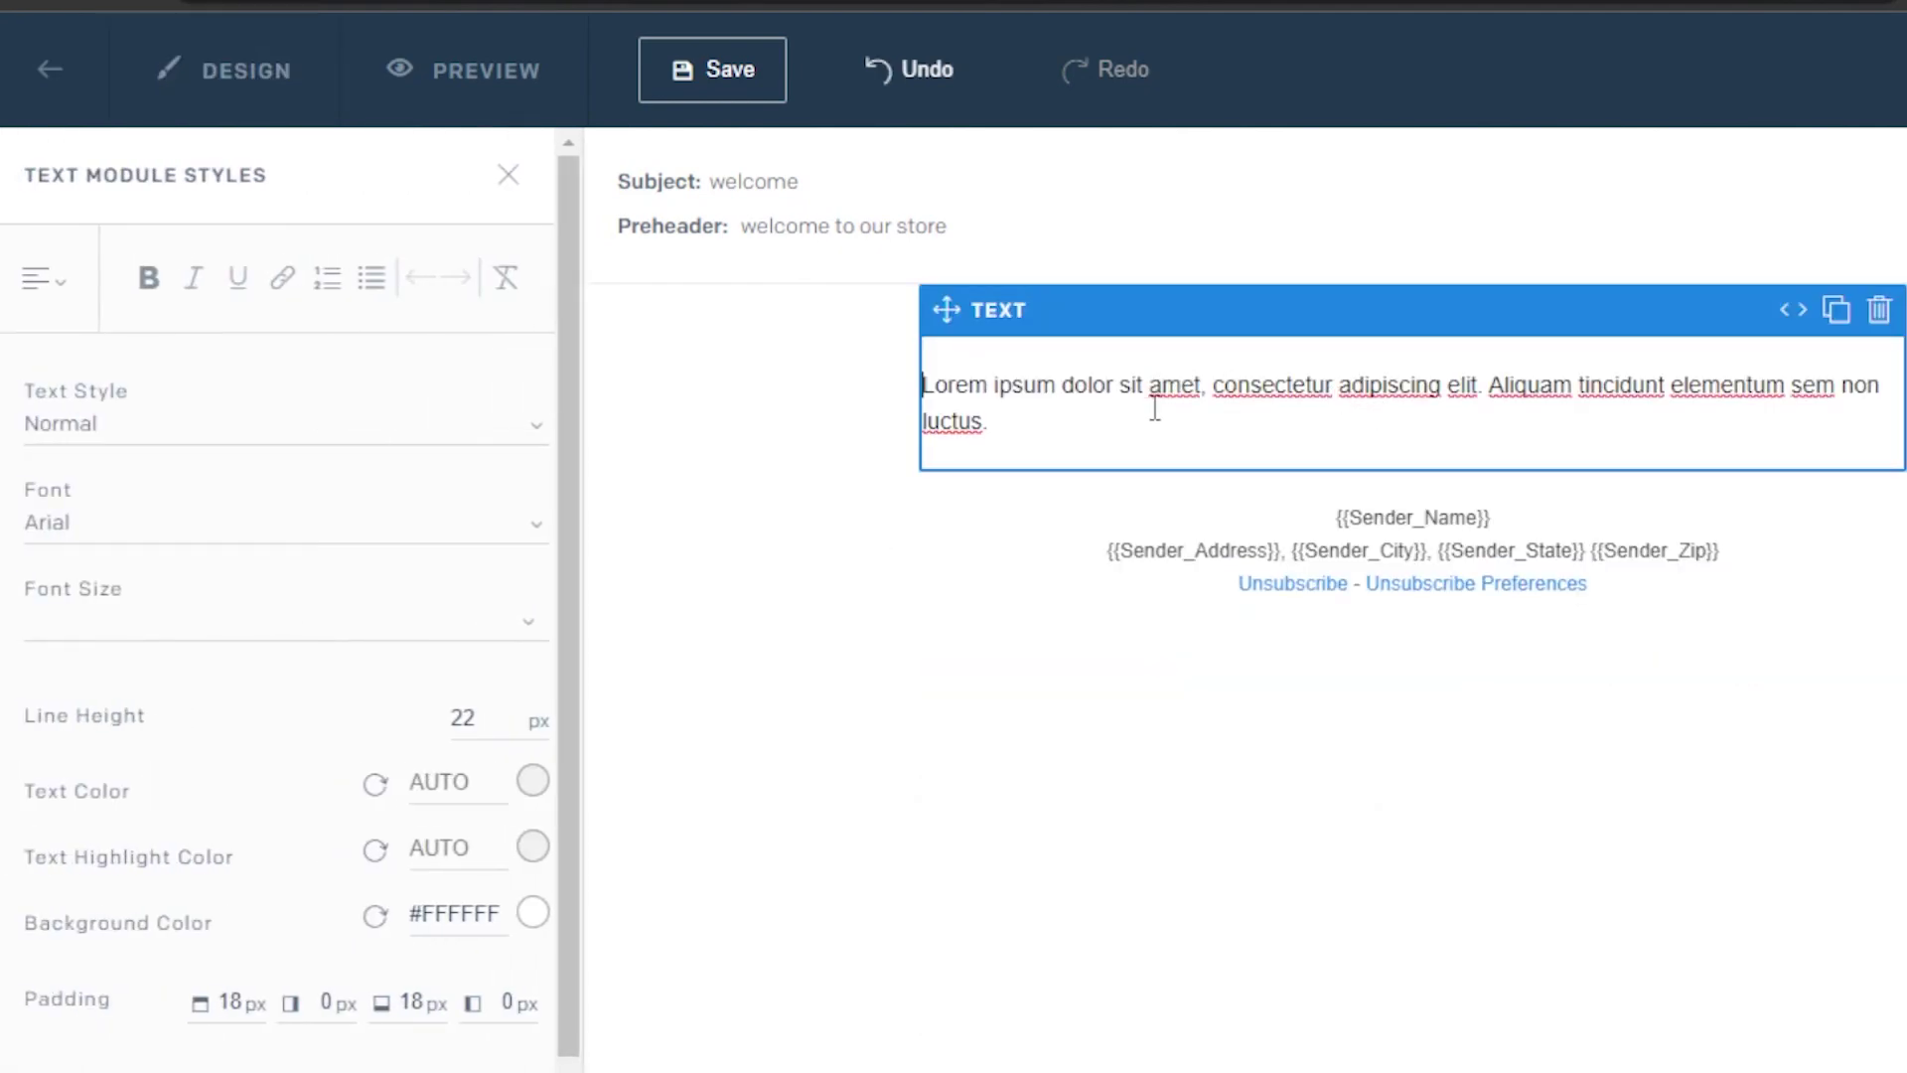
click(1017, 425)
key(BackSpace)
key(BackSpace)
key(BackSpace)
key(BackSpace)
key(BackSpace)
key(BackSpace)
key(BackSpace)
key(BackSpace)
key(BackSpace)
key(BackSpace)
key(BackSpace)
key(BackSpace)
key(BackSpace)
key(BackSpace)
key(BackSpace)
key(BackSpace)
key(BackSpace)
key(BackSpace)
key(BackSpace)
key(BackSpace)
key(BackSpace)
key(BackSpace)
key(BackSpace)
key(BackSpace)
key(BackSpace)
key(BackSpace)
key(BackSpace)
key(BackSpace)
key(BackSpace)
key(BackSpace)
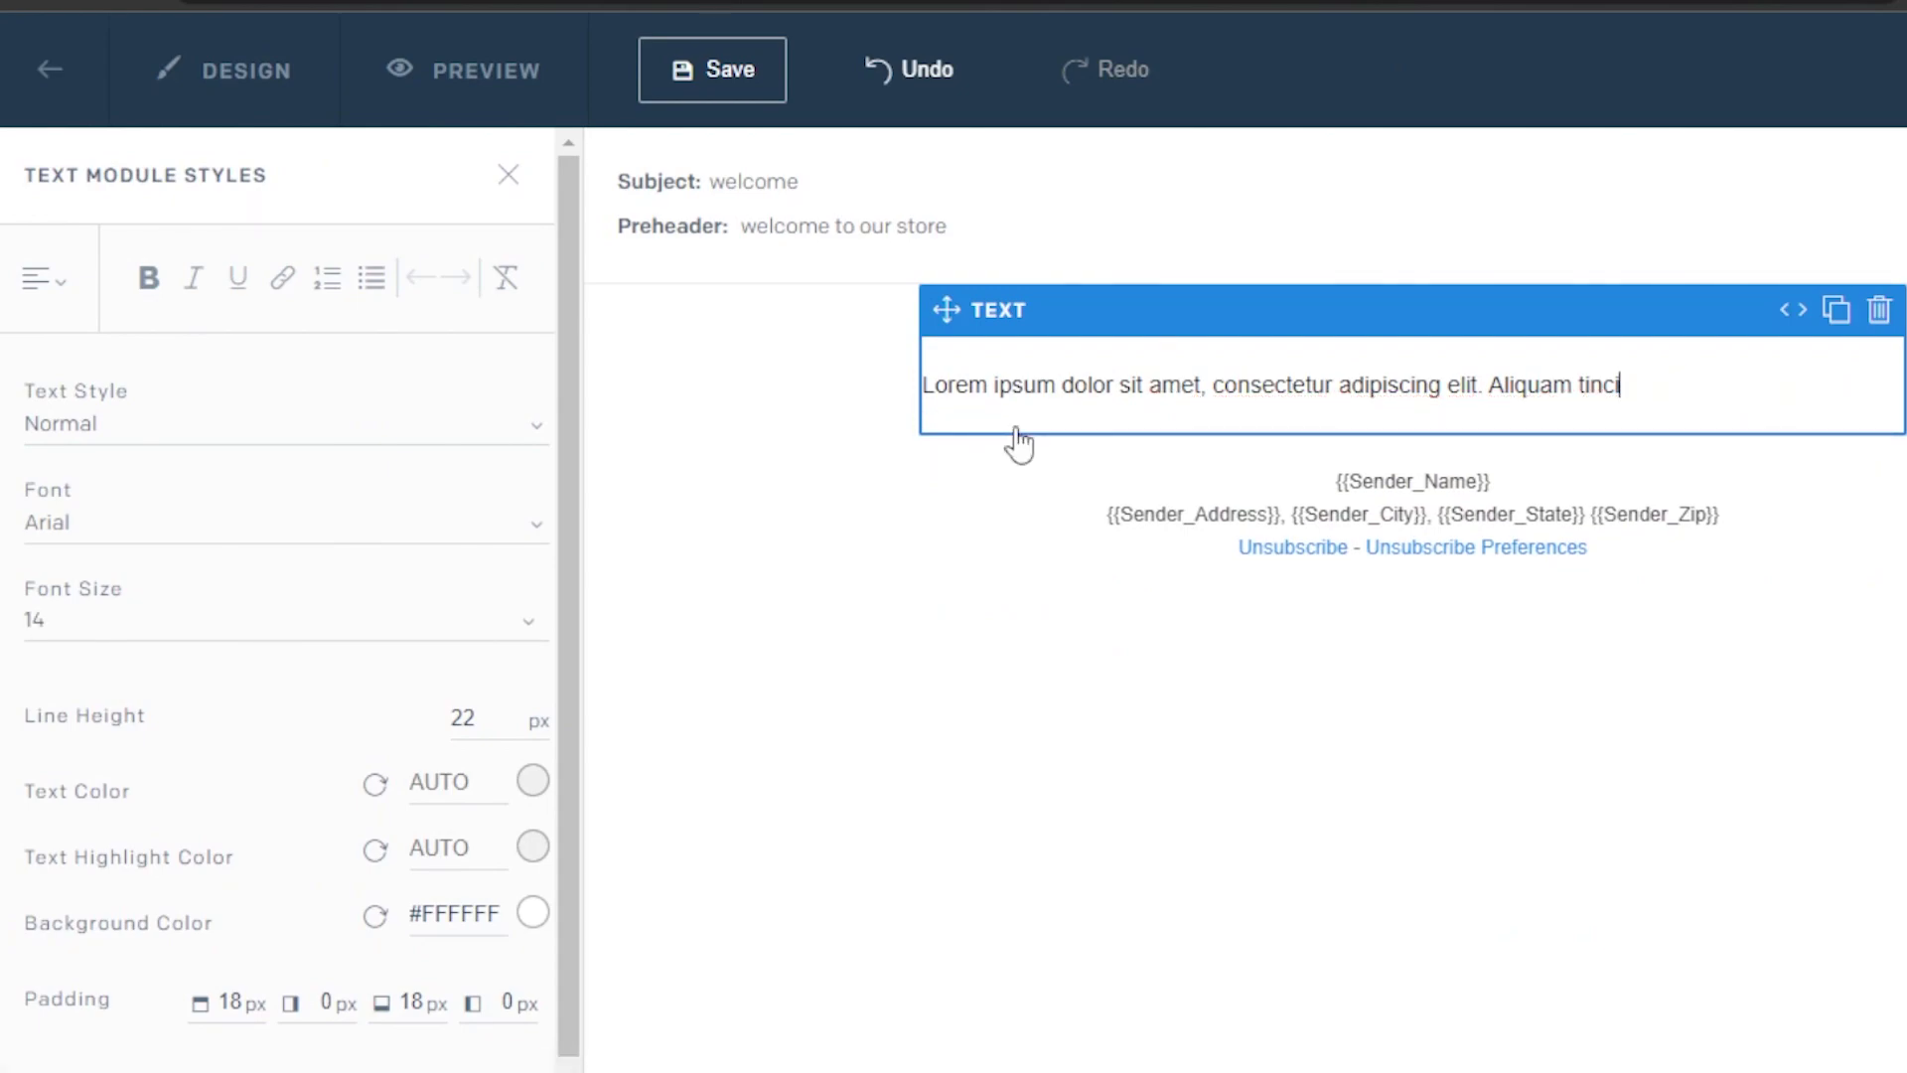
key(BackSpace)
key(BackSpace)
key(BackSpace)
key(BackSpace)
key(BackSpace)
key(BackSpace)
key(BackSpace)
key(BackSpace)
key(BackSpace)
key(BackSpace)
key(BackSpace)
key(BackSpace)
key(BackSpace)
key(BackSpace)
key(BackSpace)
key(BackSpace)
key(BackSpace)
key(BackSpace)
key(BackSpace)
key(BackSpace)
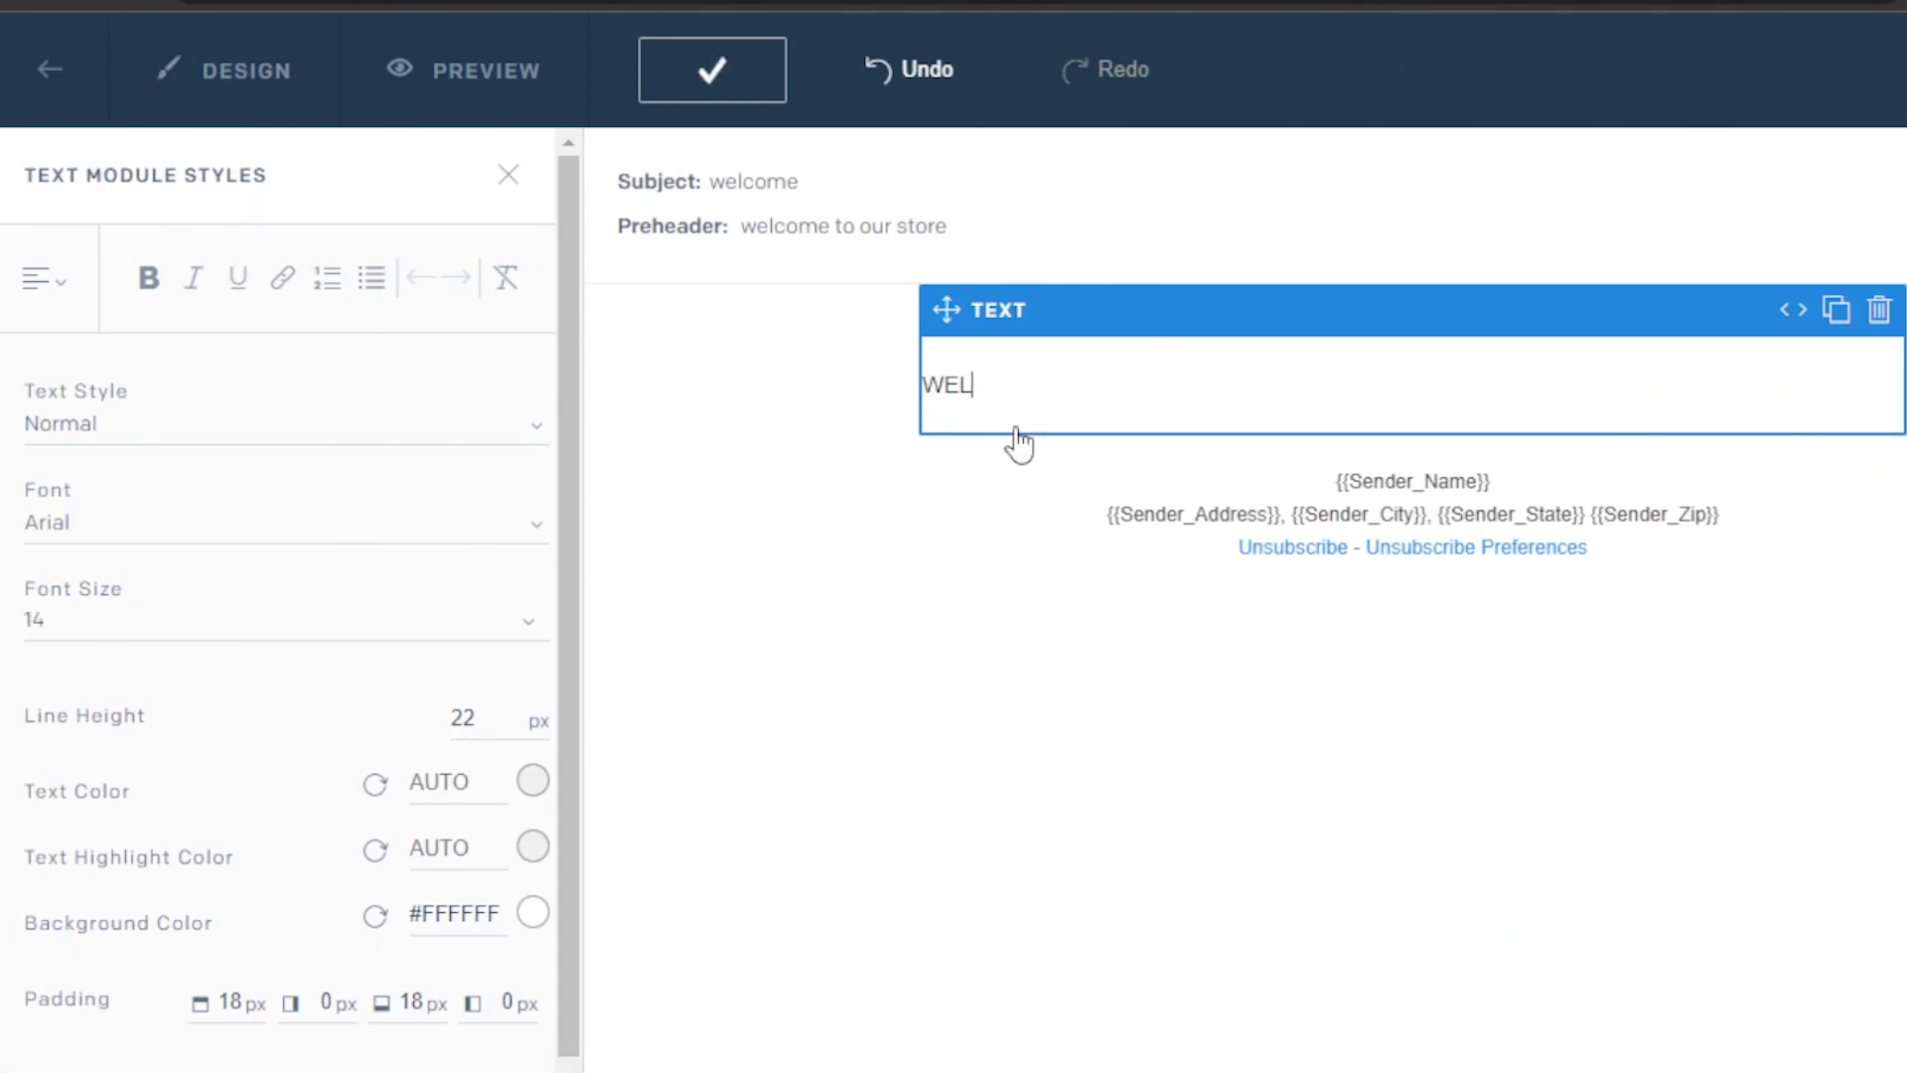
text(WELCOME)
Set the WELCOME text colour to light blue #8CA5FC
drag(570, 371, 562, 609)
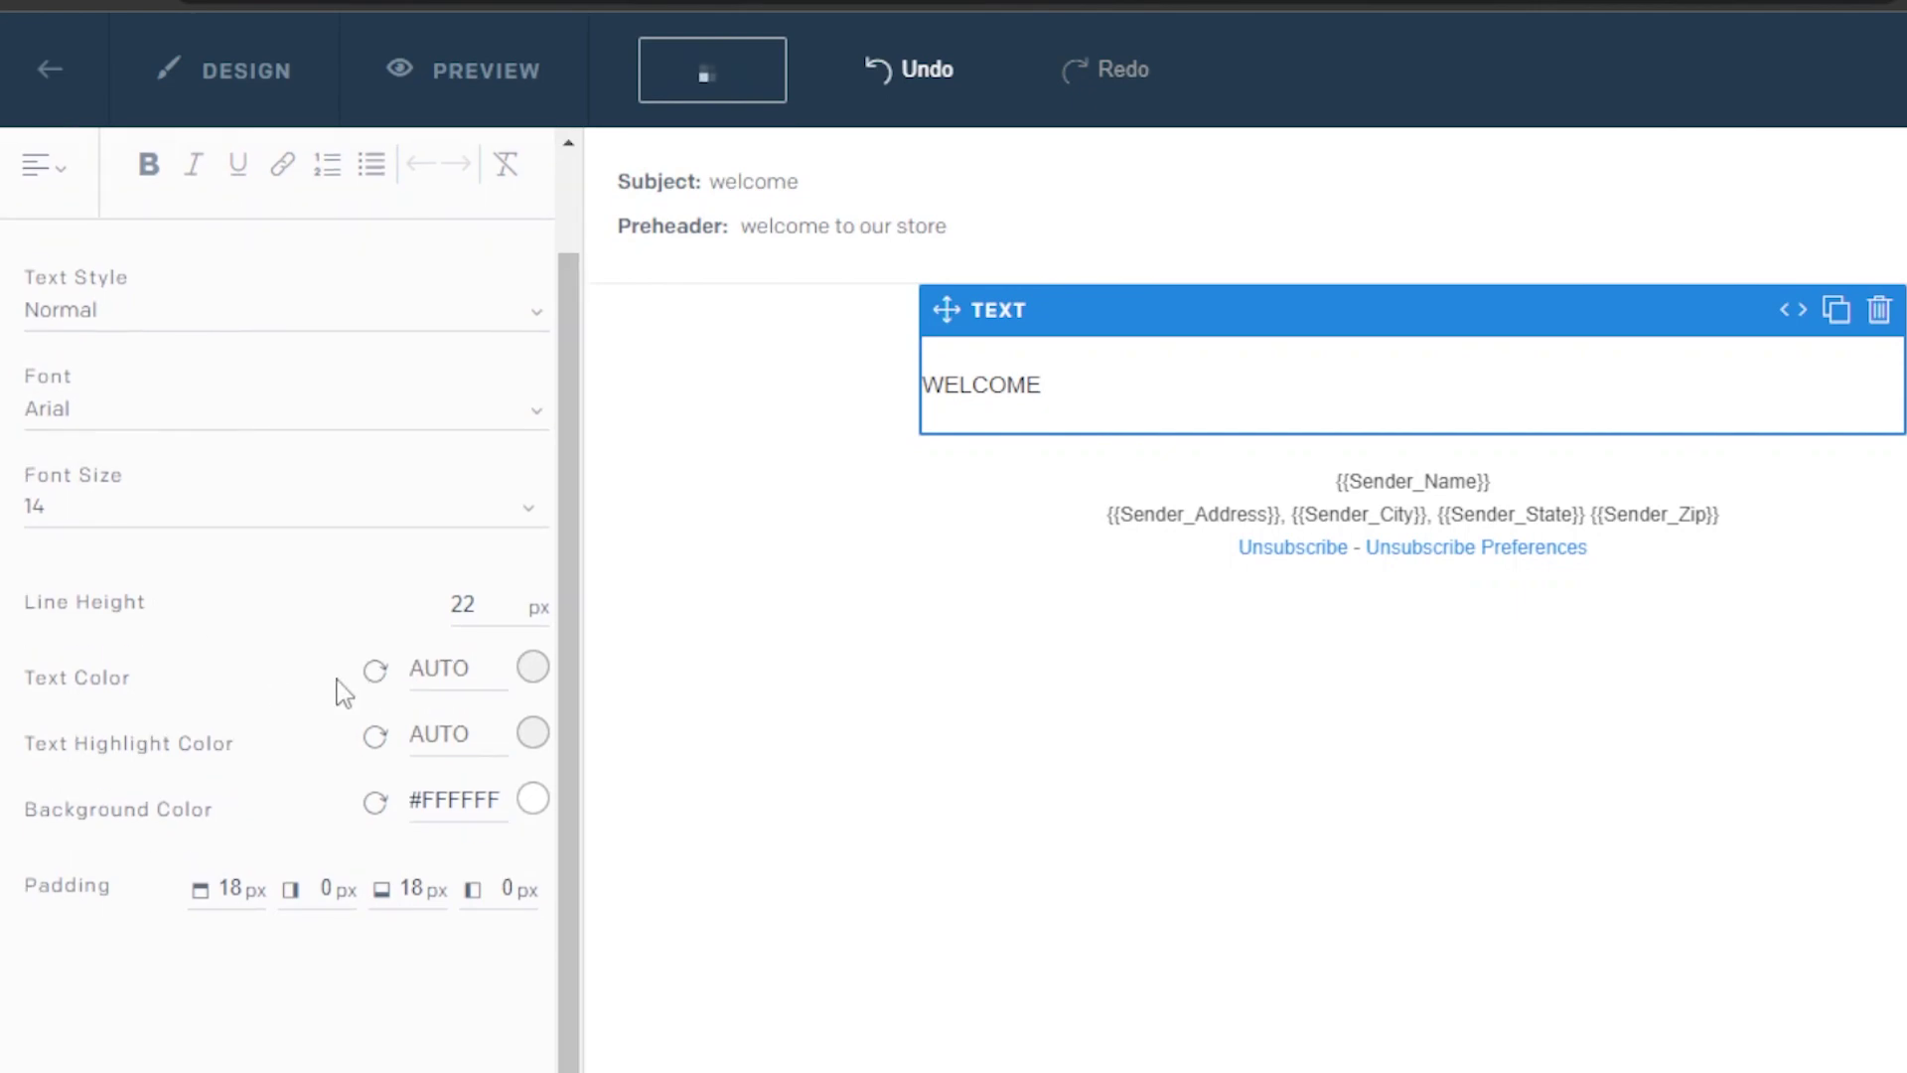
click(534, 667)
drag(408, 200, 605, 170)
click(636, 234)
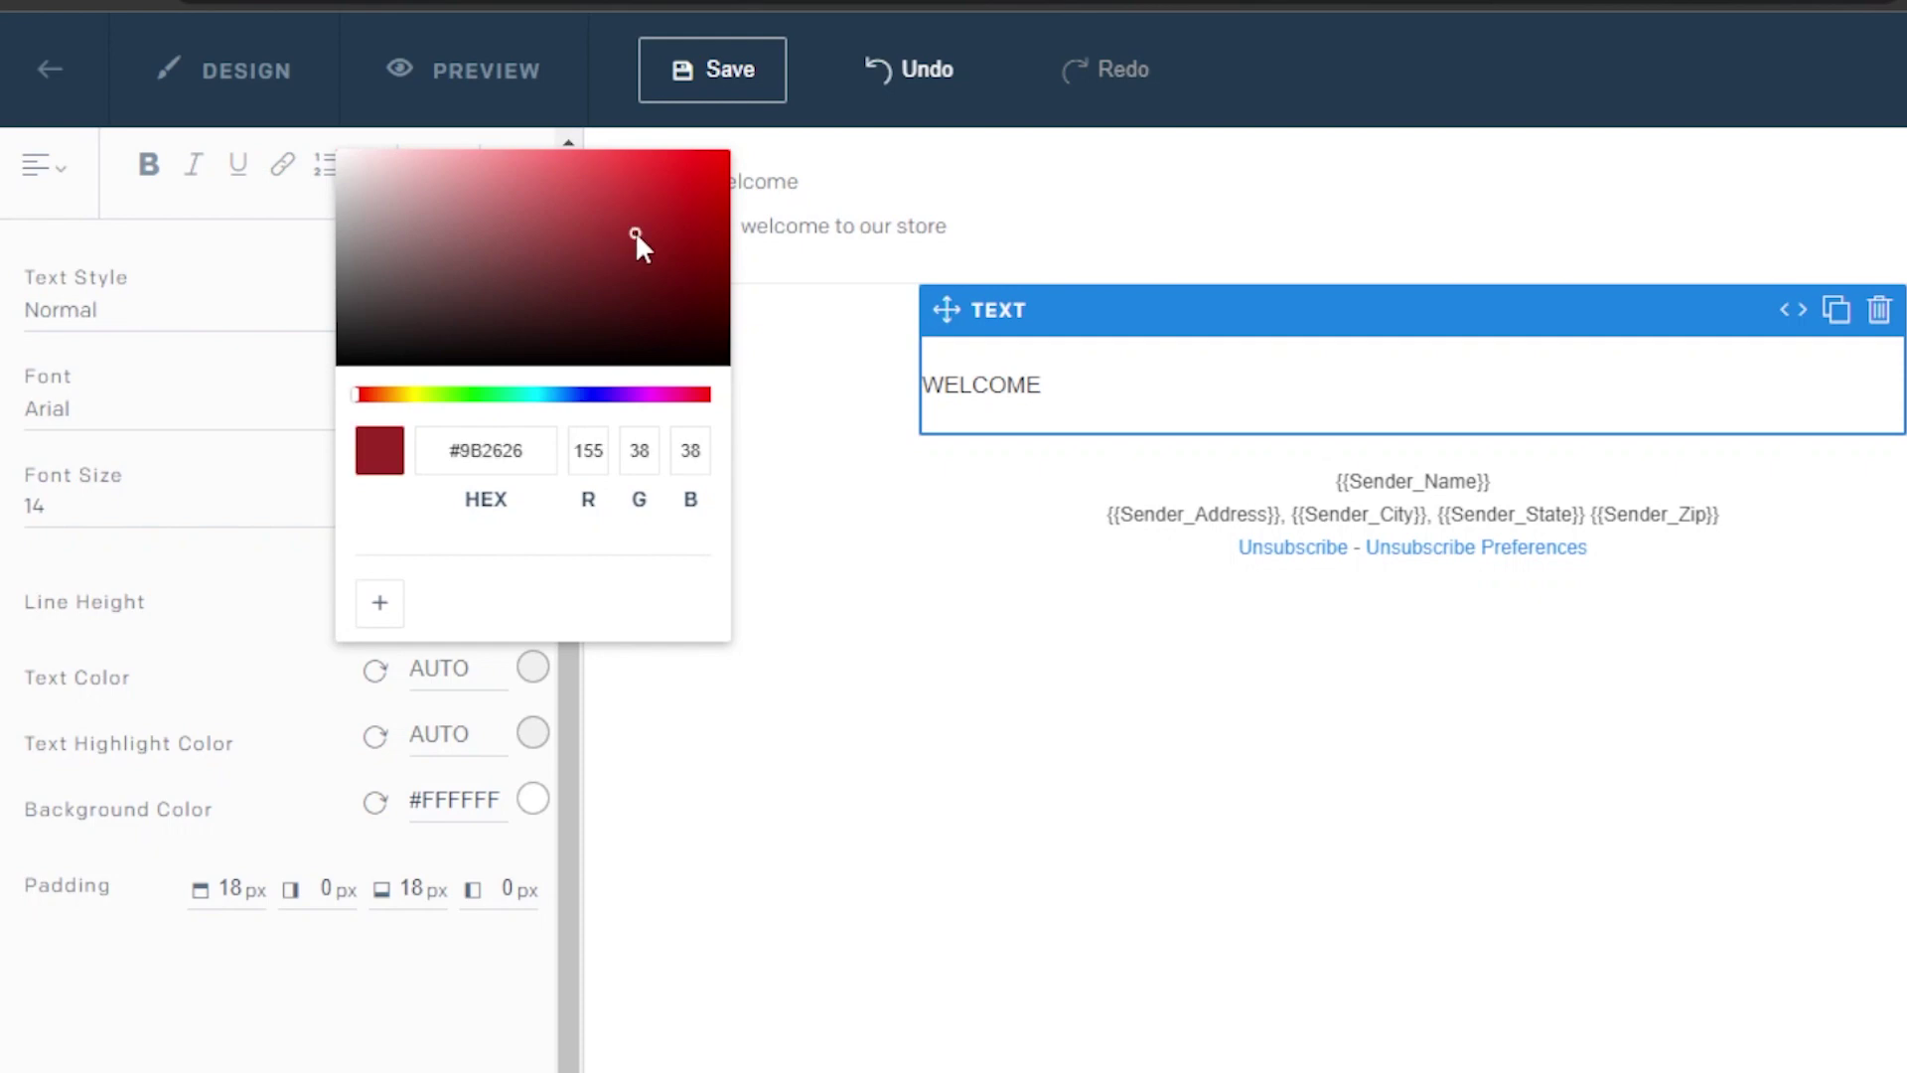
click(491, 162)
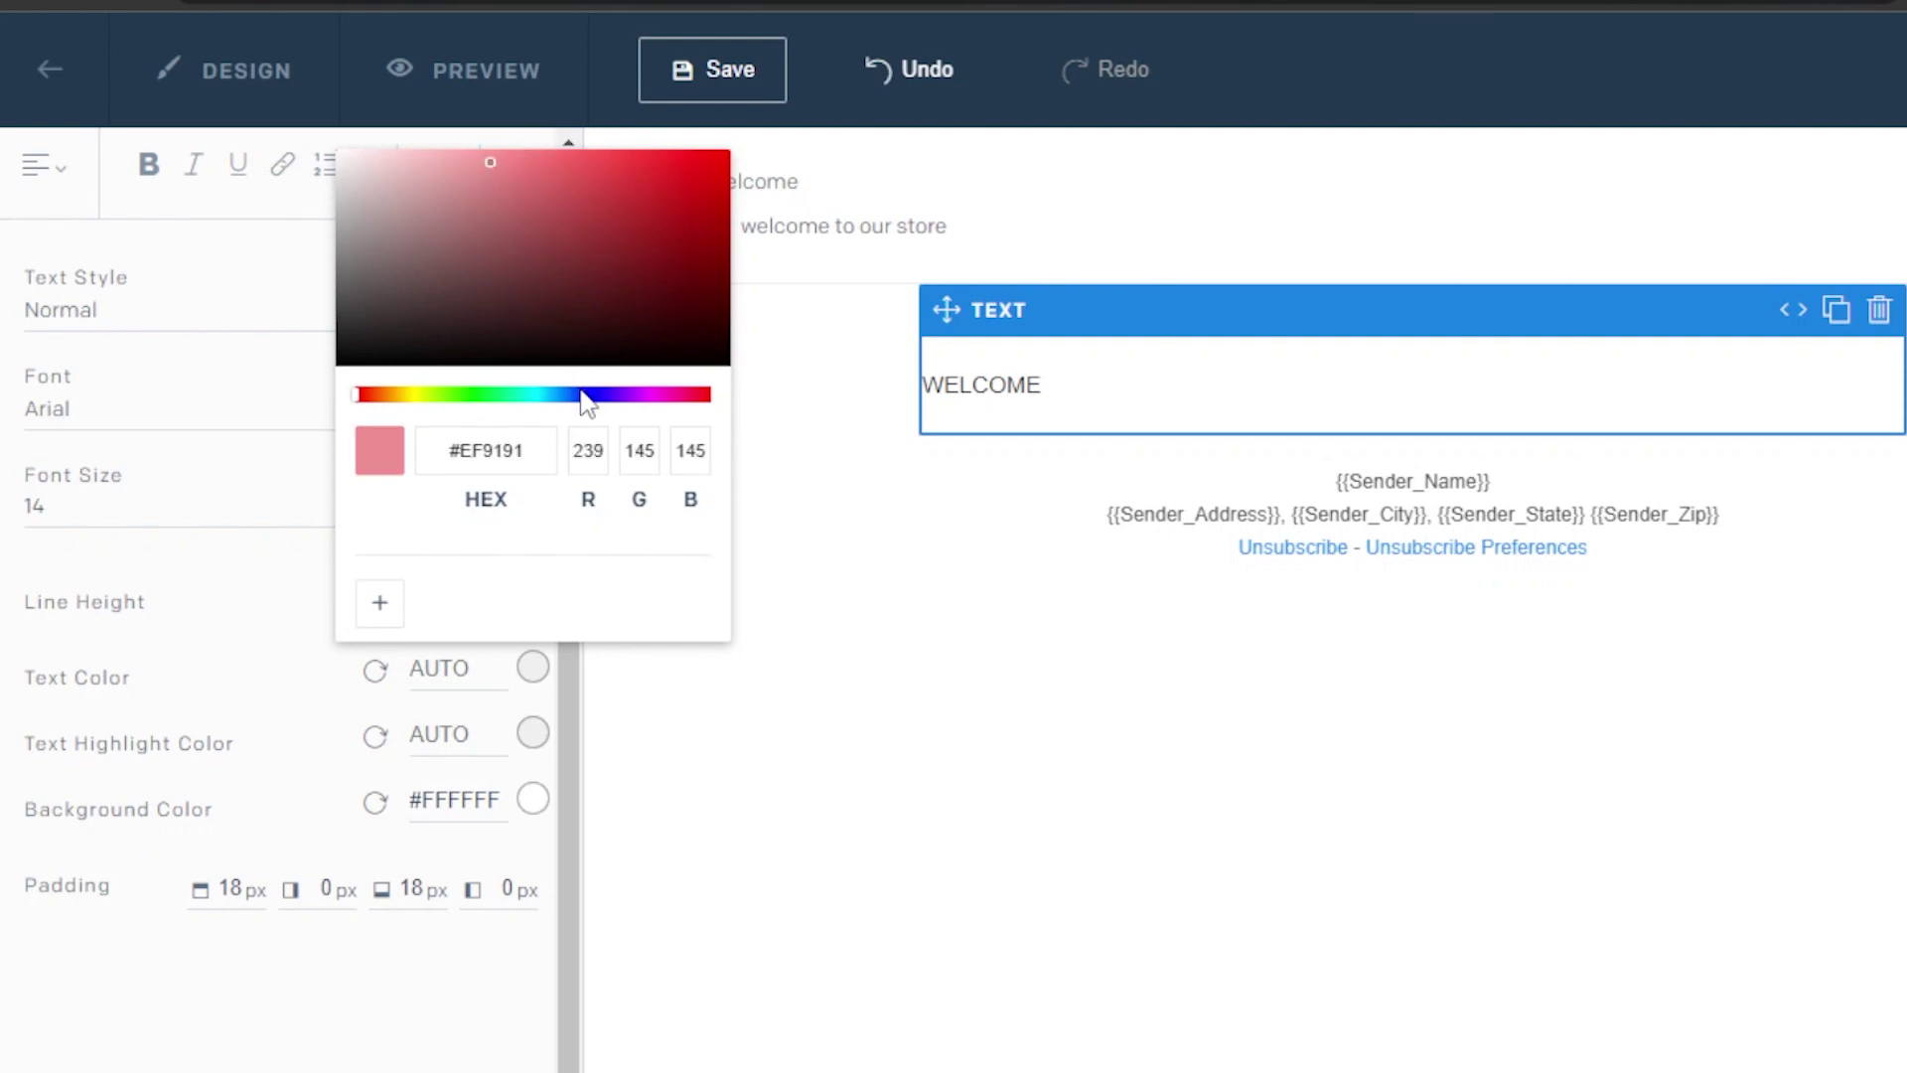
click(579, 394)
click(508, 154)
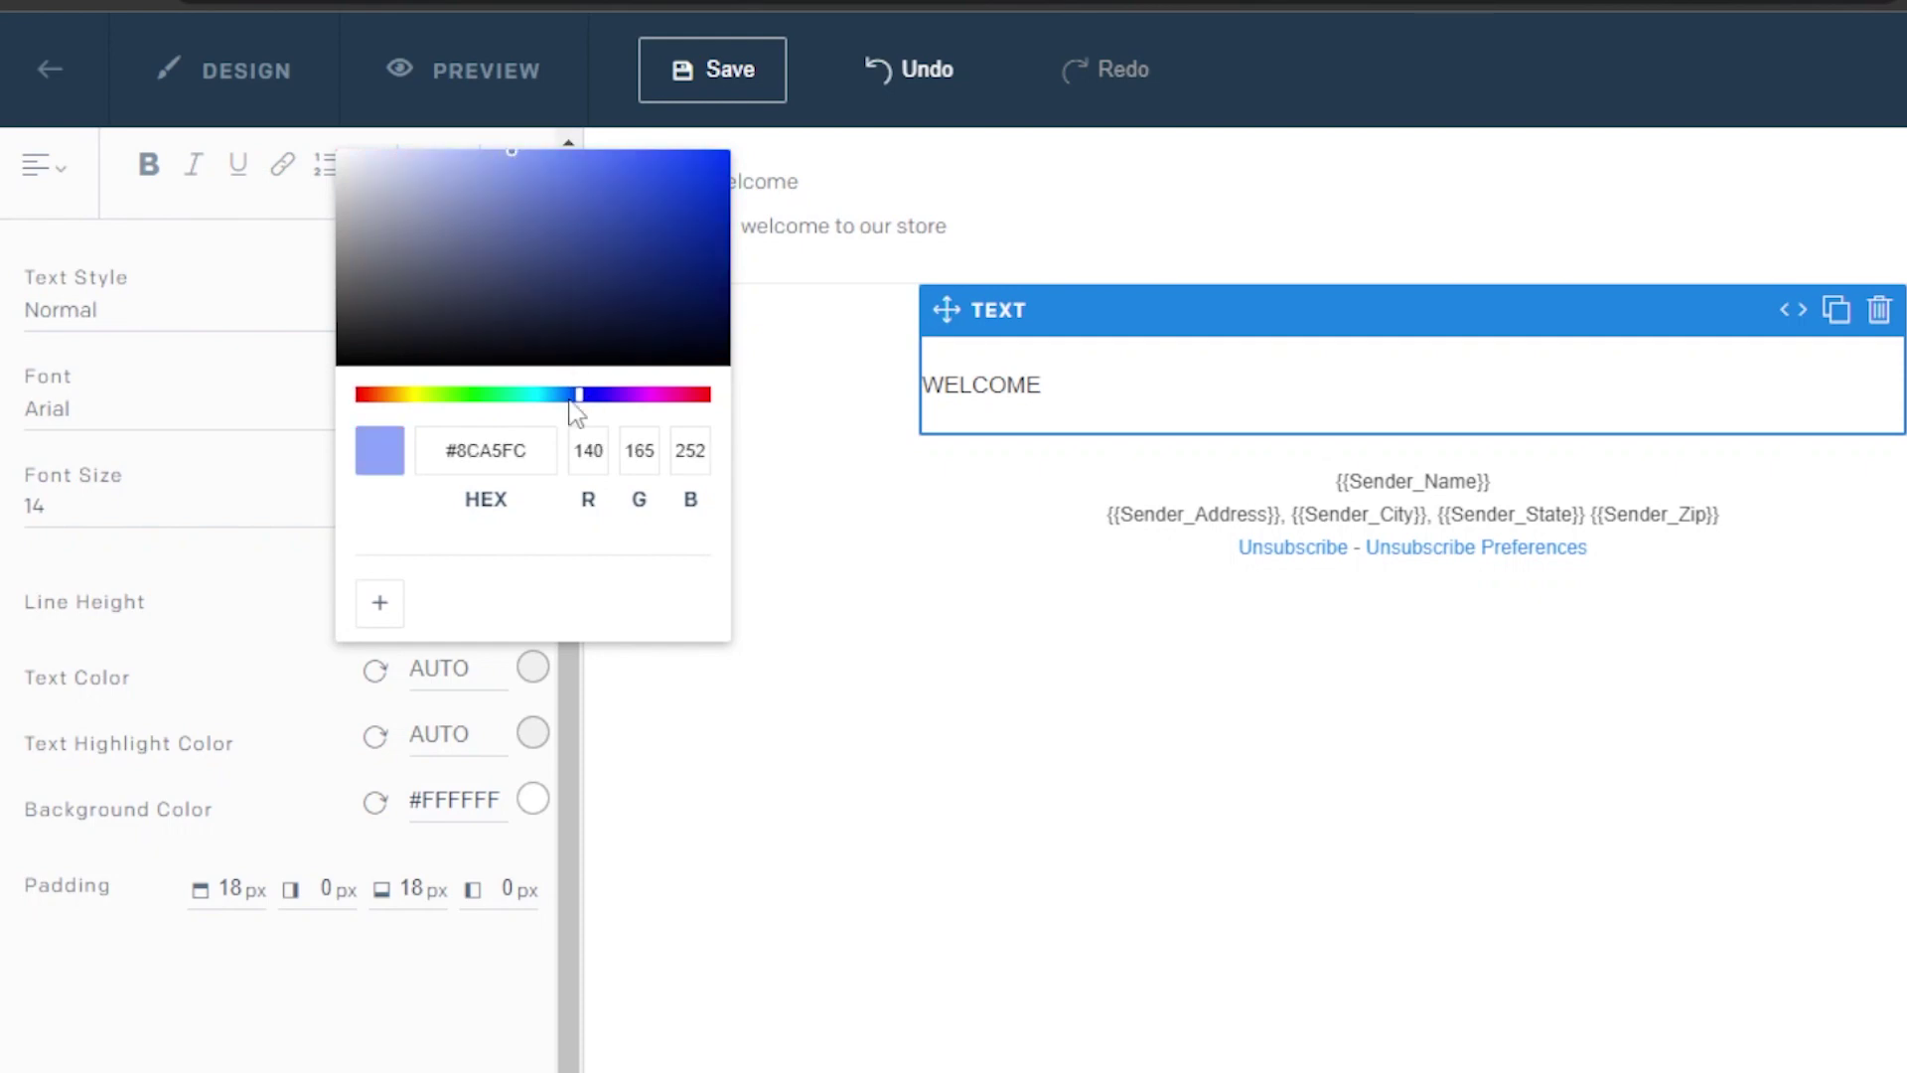
click(706, 801)
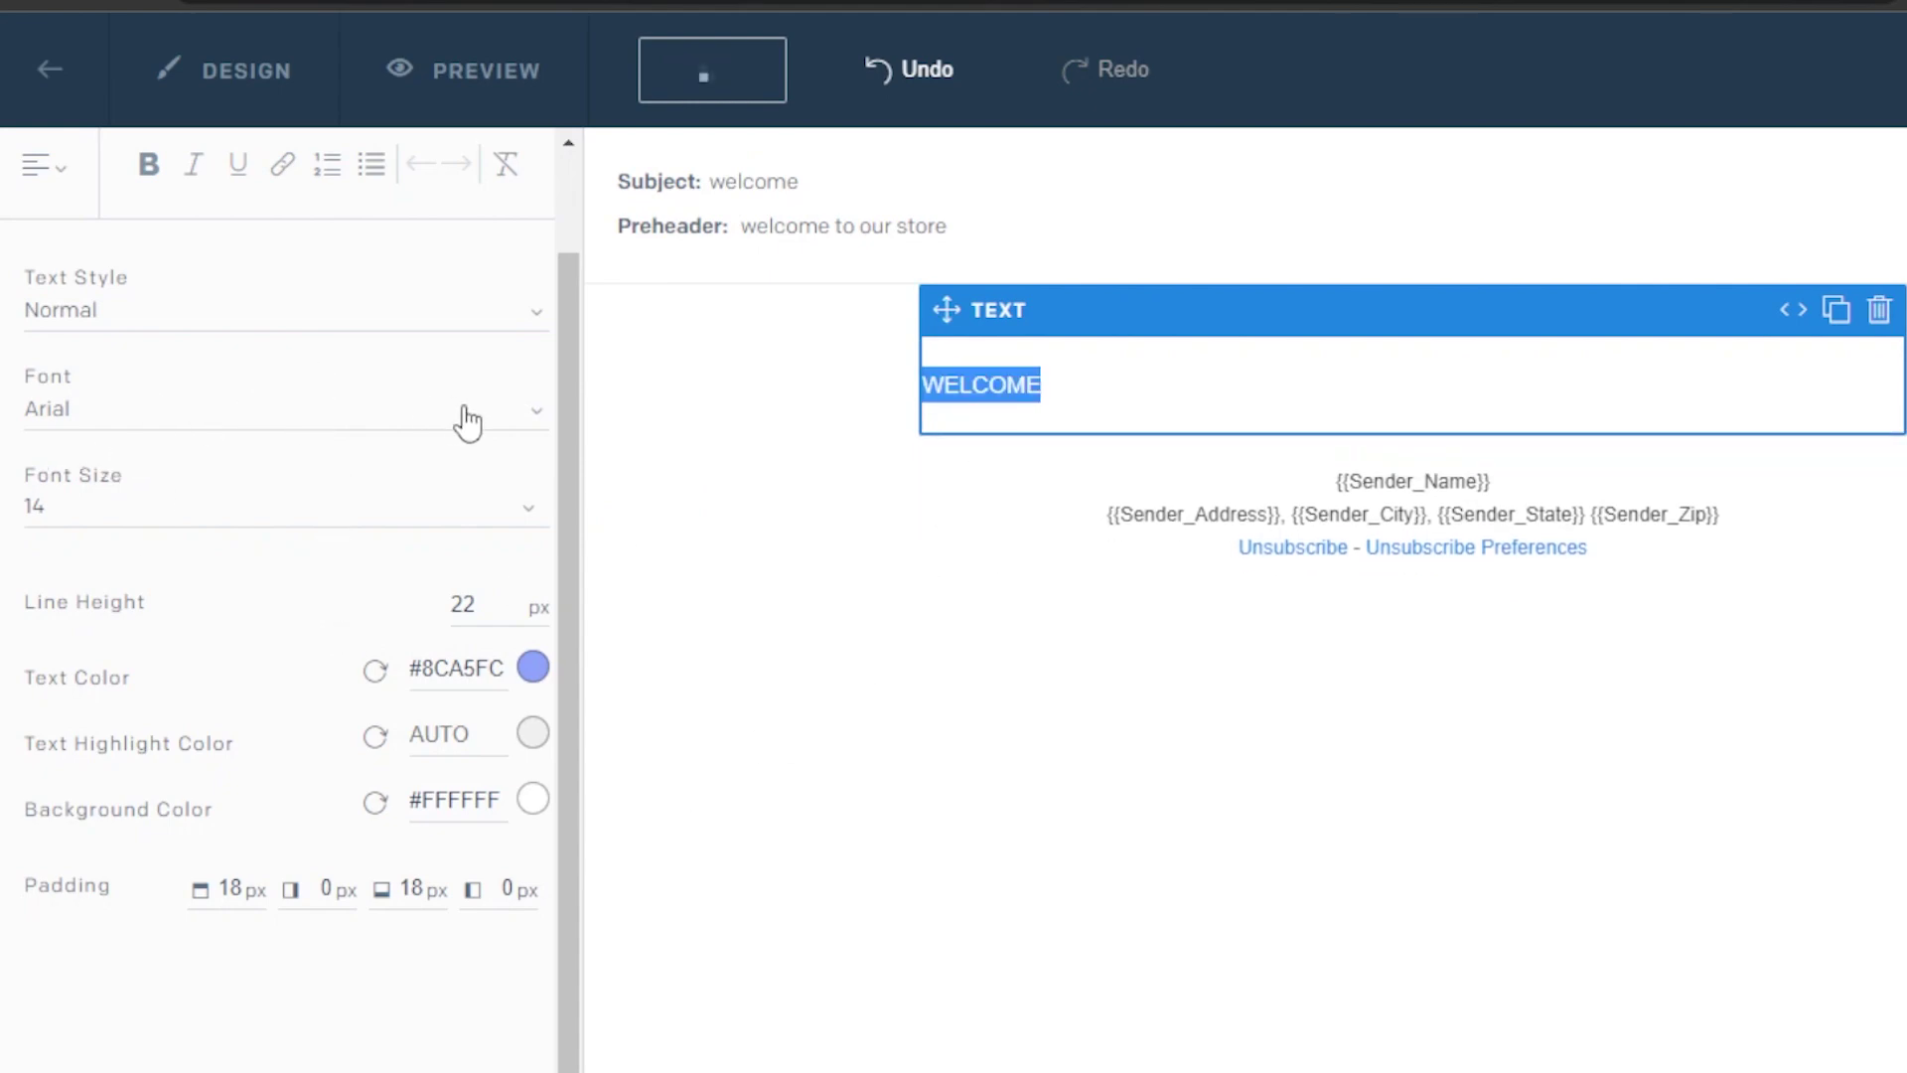
Make the WELCOME text font size 24 and centre-aligned
click(518, 511)
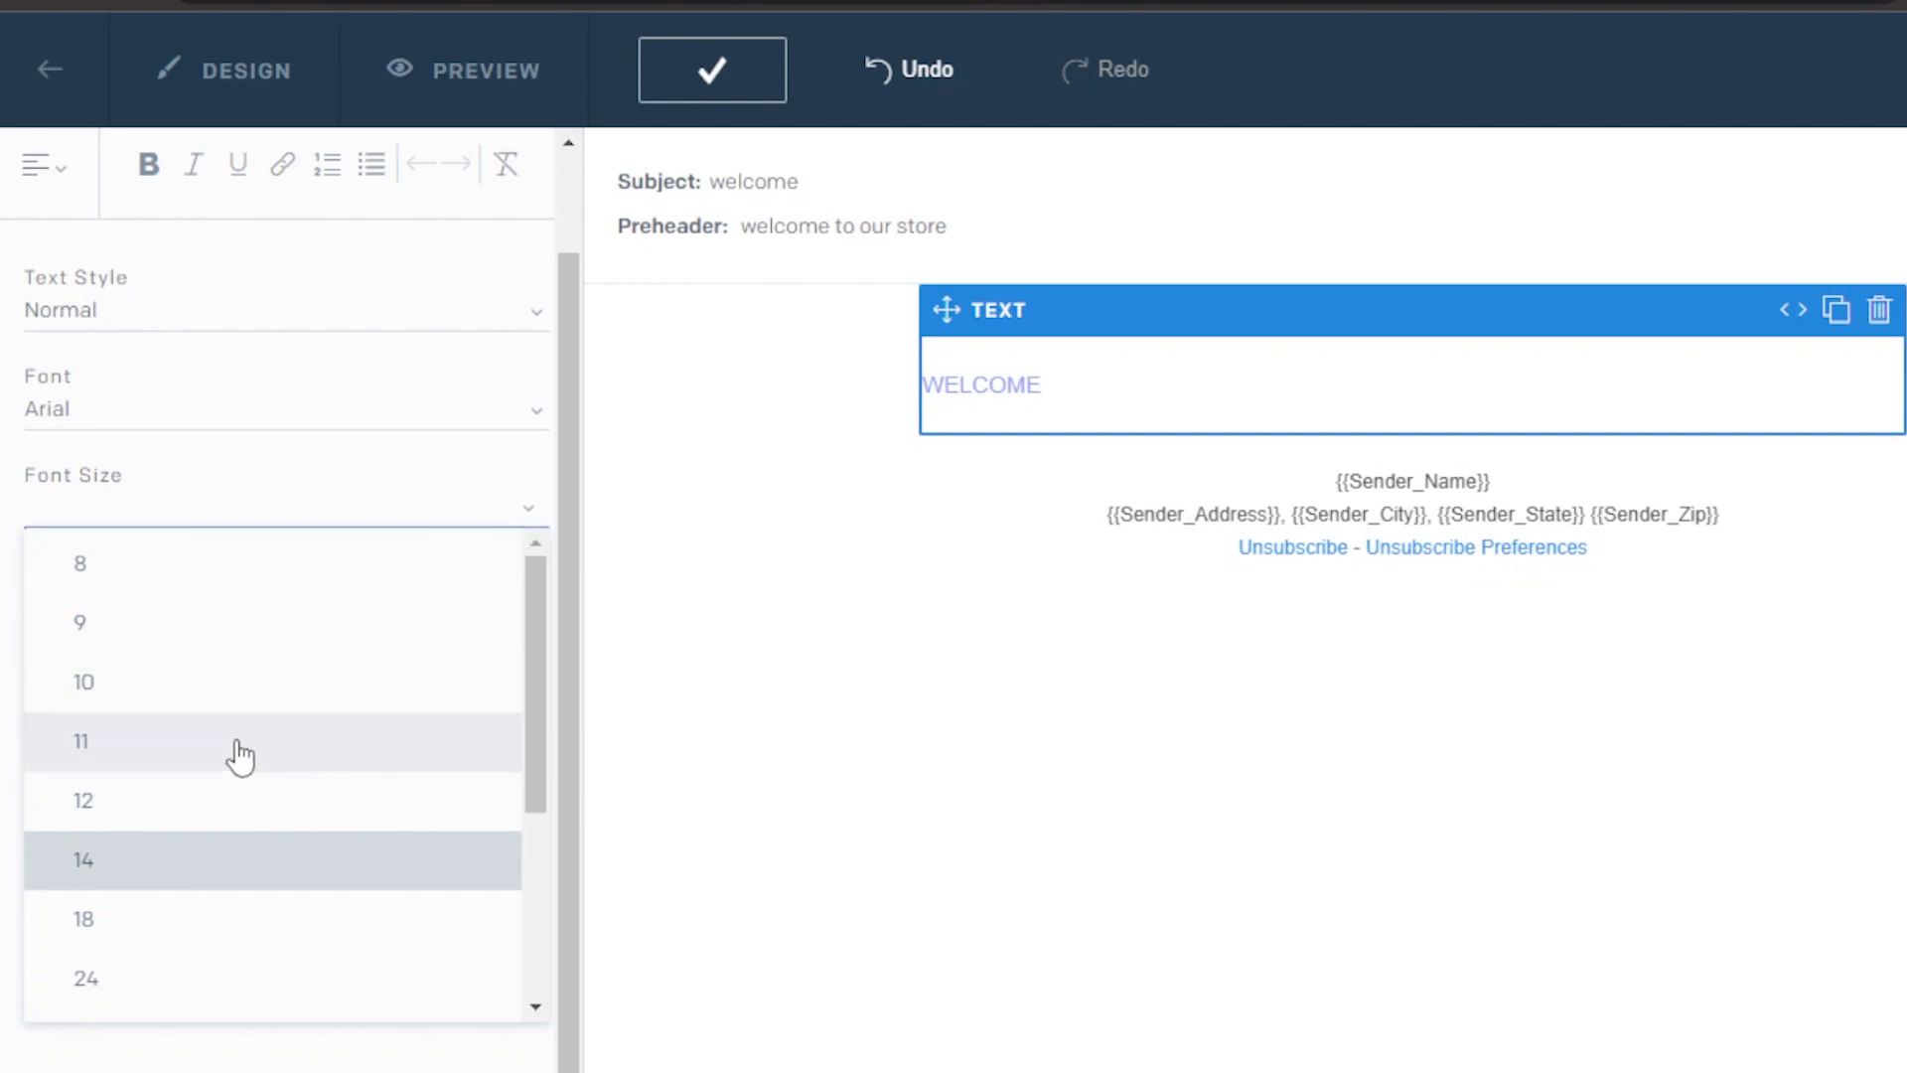
drag(528, 717, 528, 763)
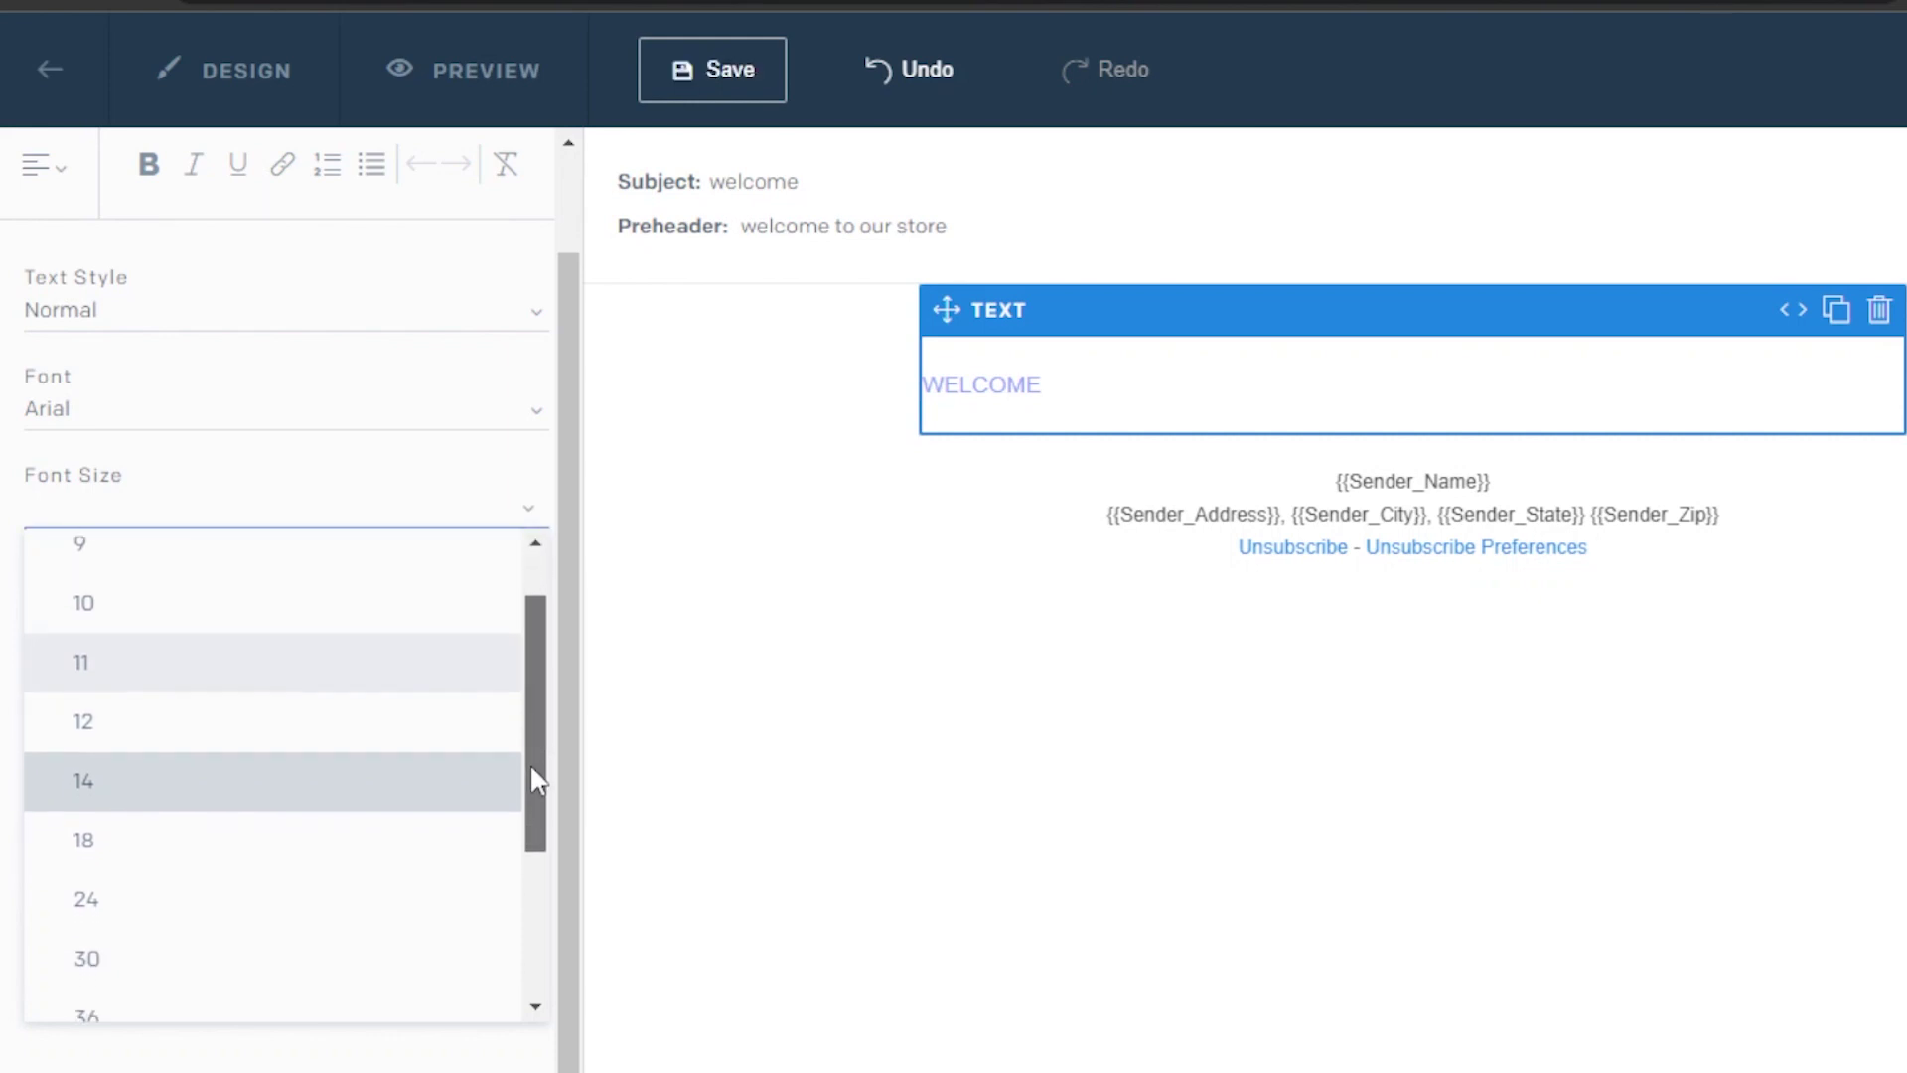
click(175, 879)
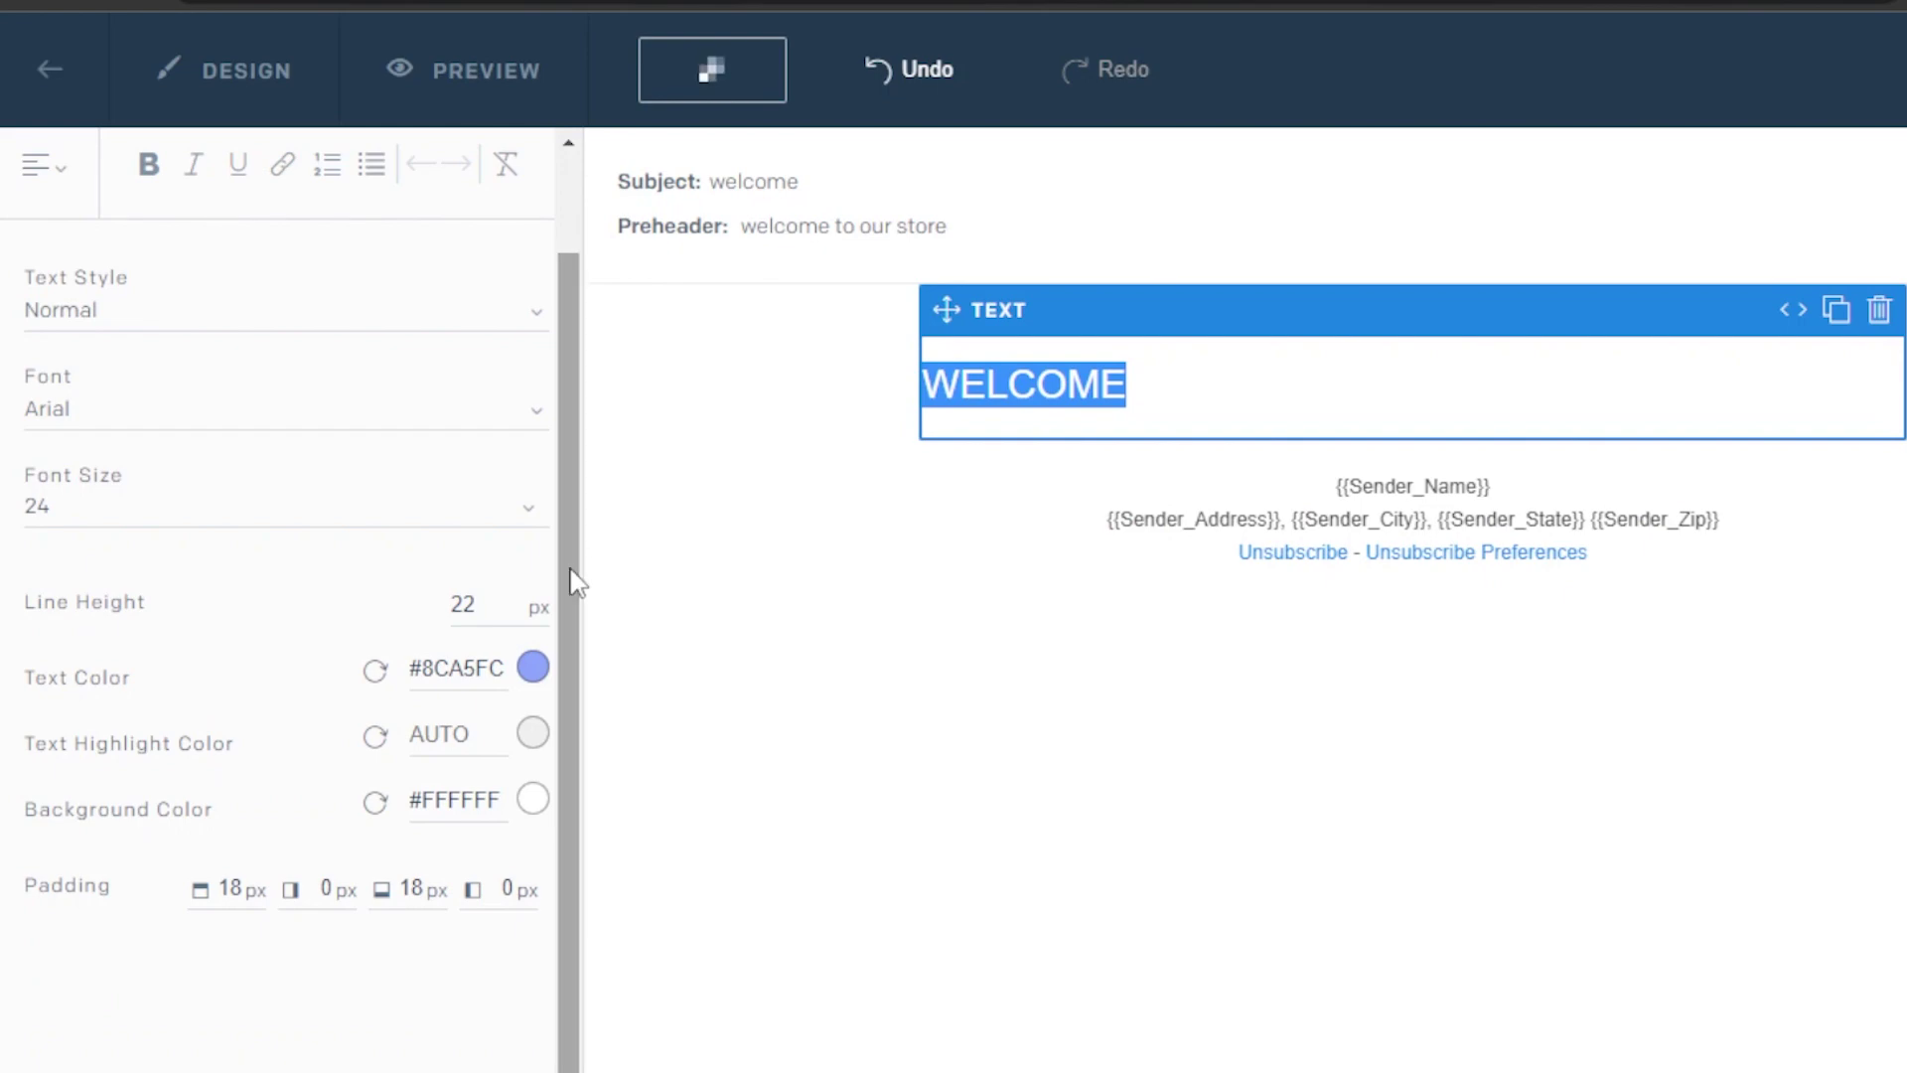
drag(568, 632, 552, 374)
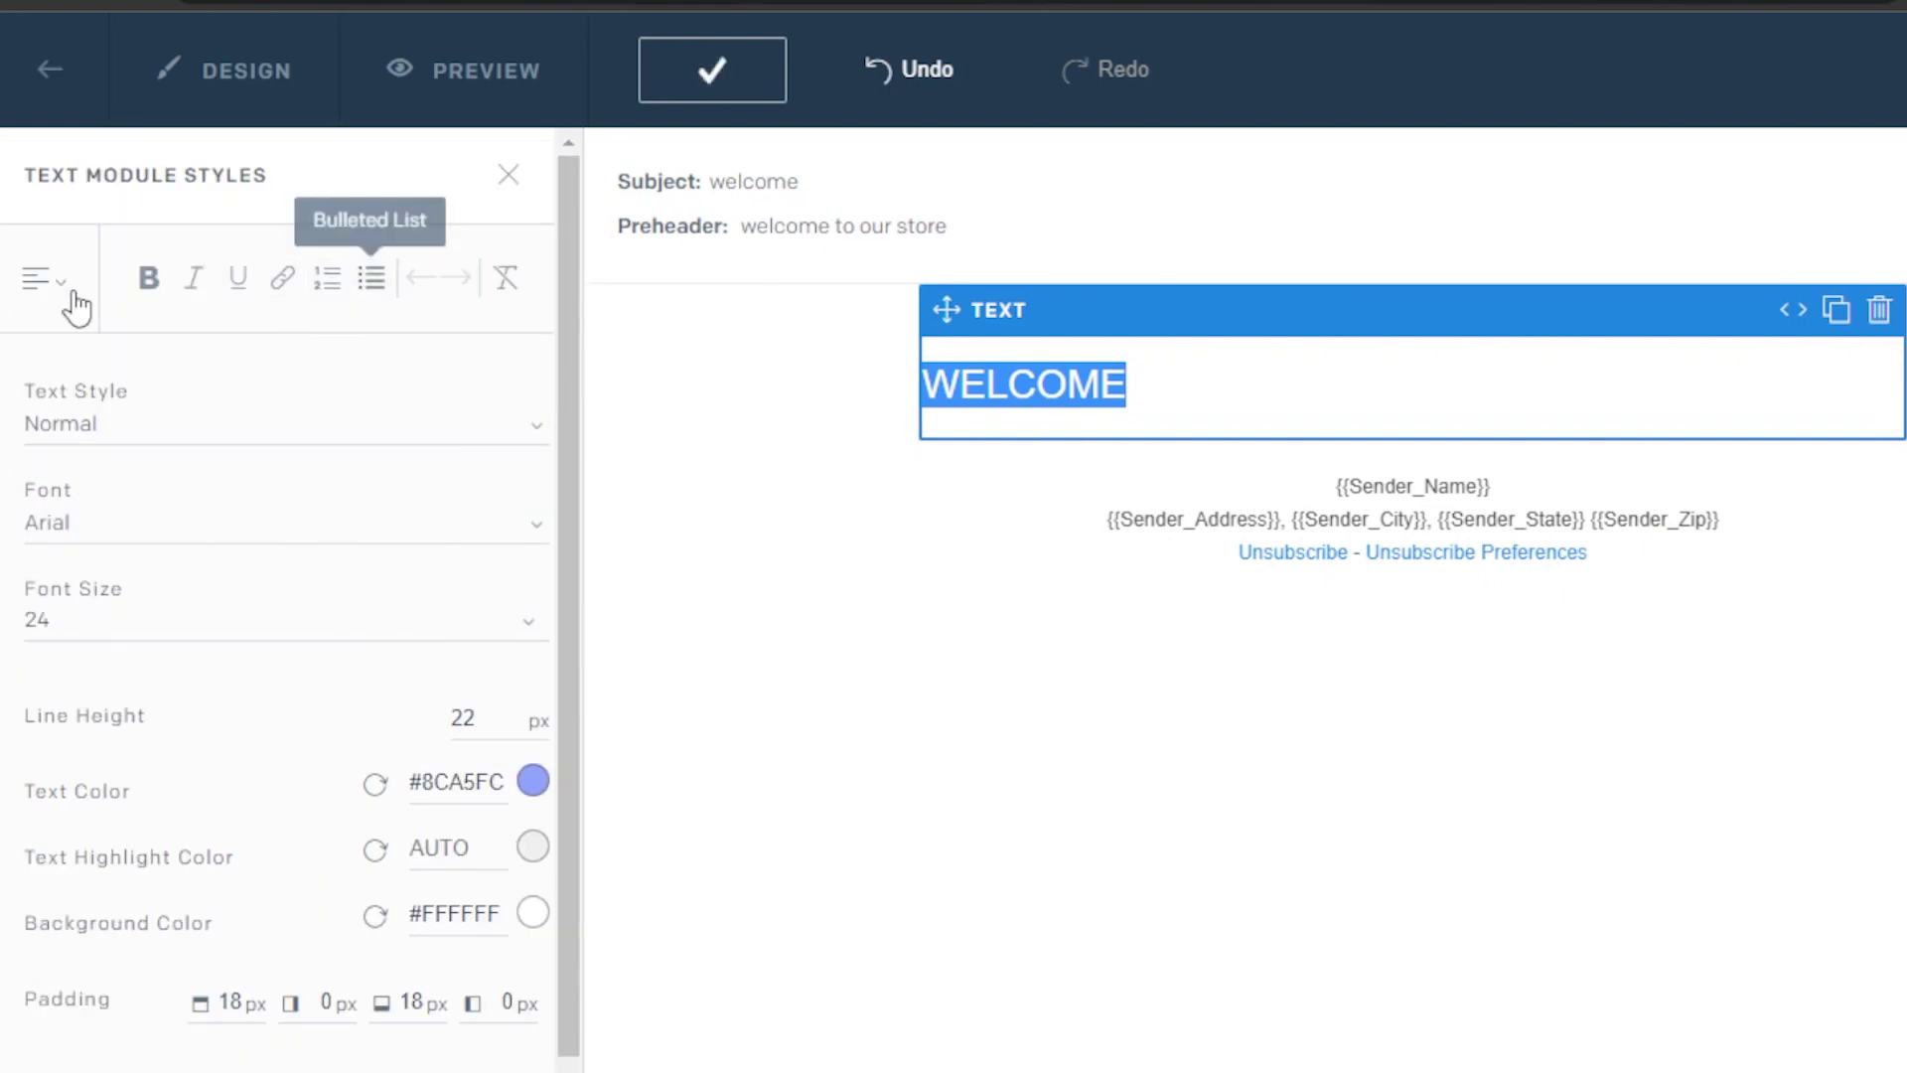
click(45, 283)
click(188, 437)
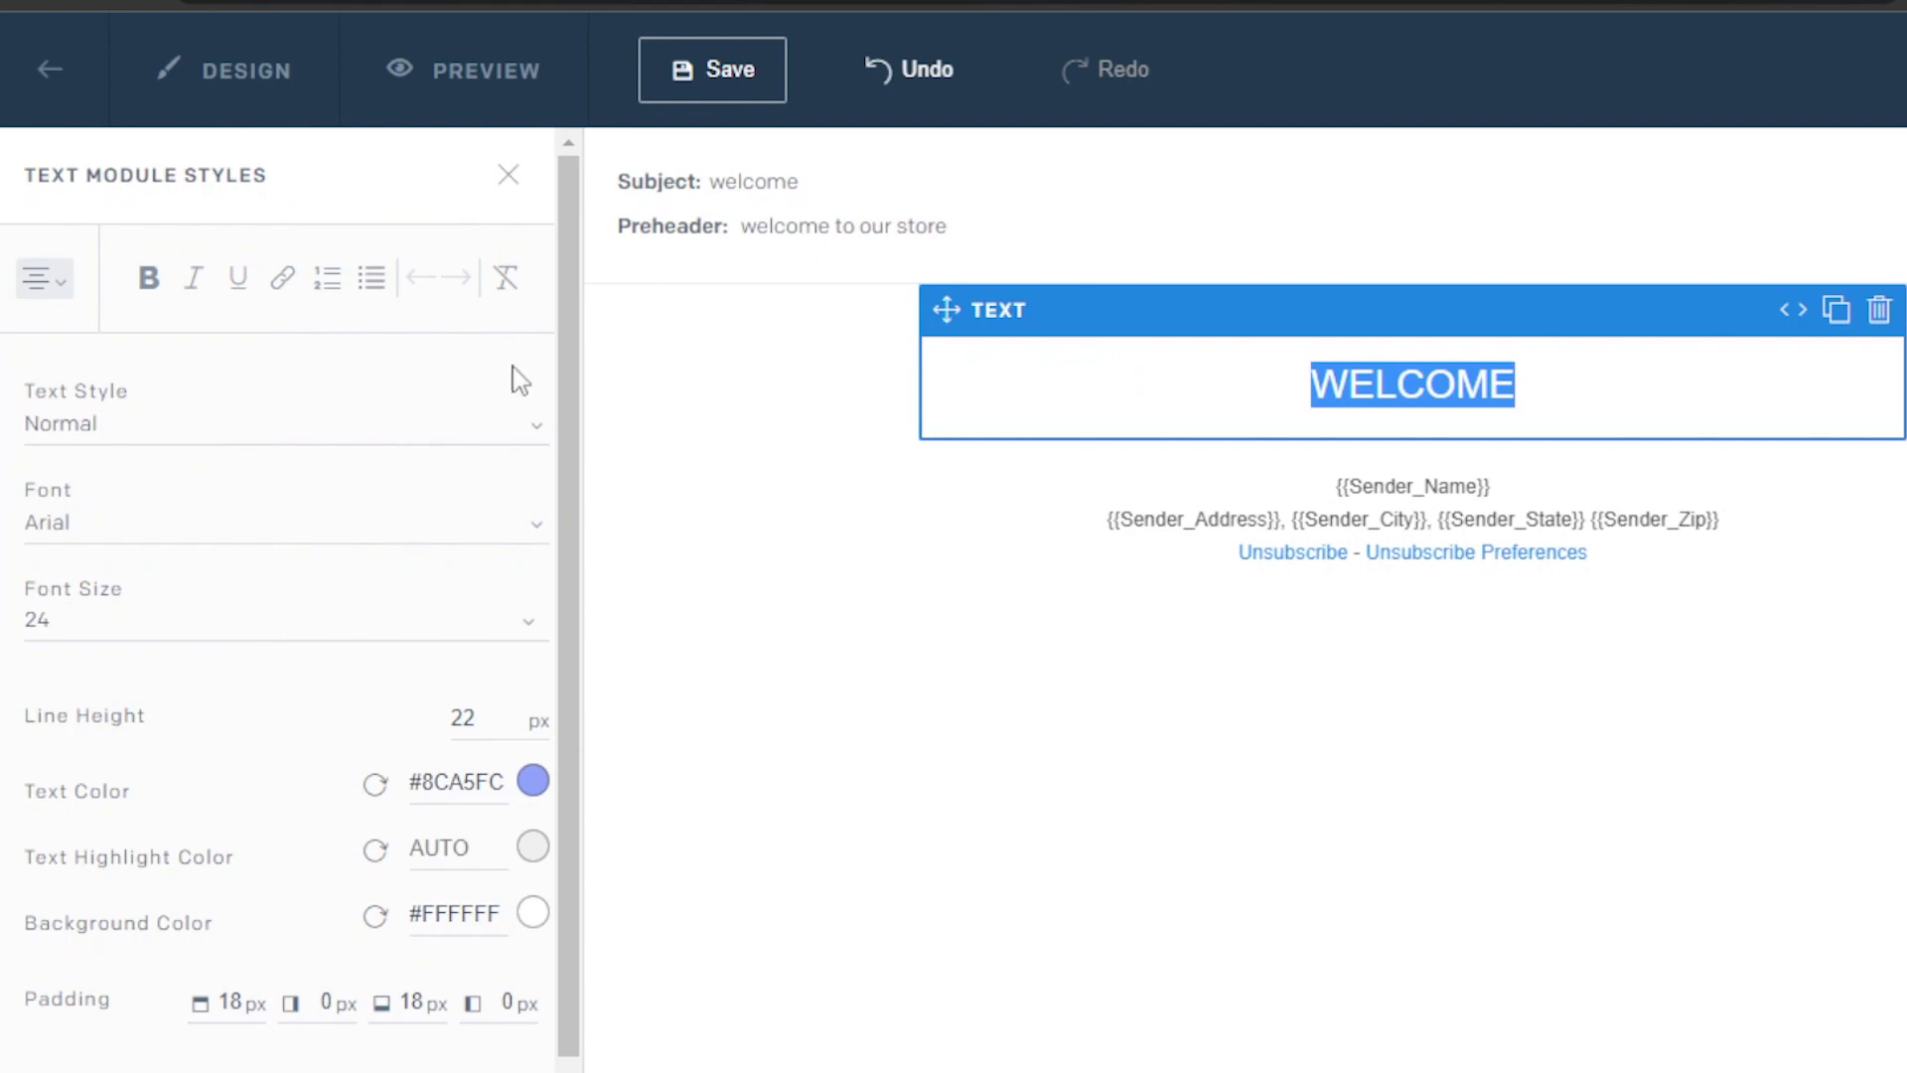
click(968, 905)
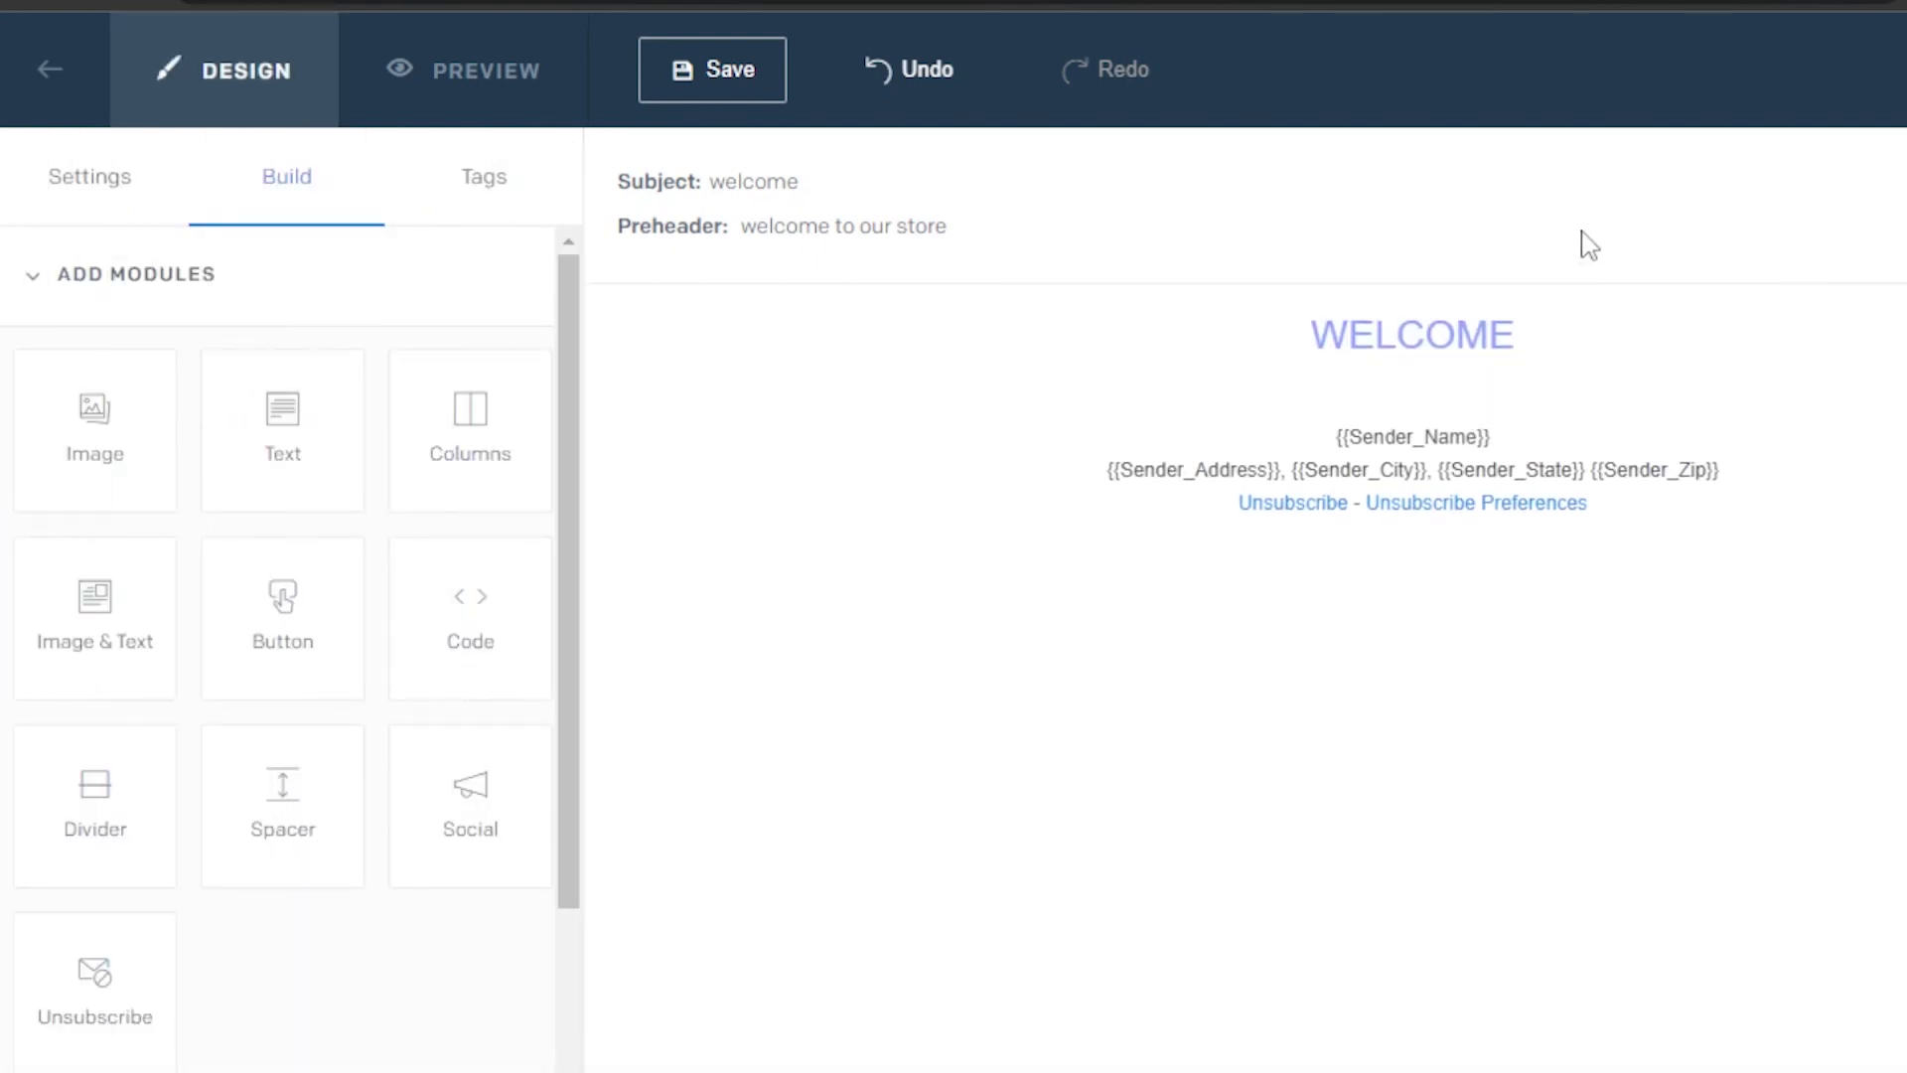
click(1383, 367)
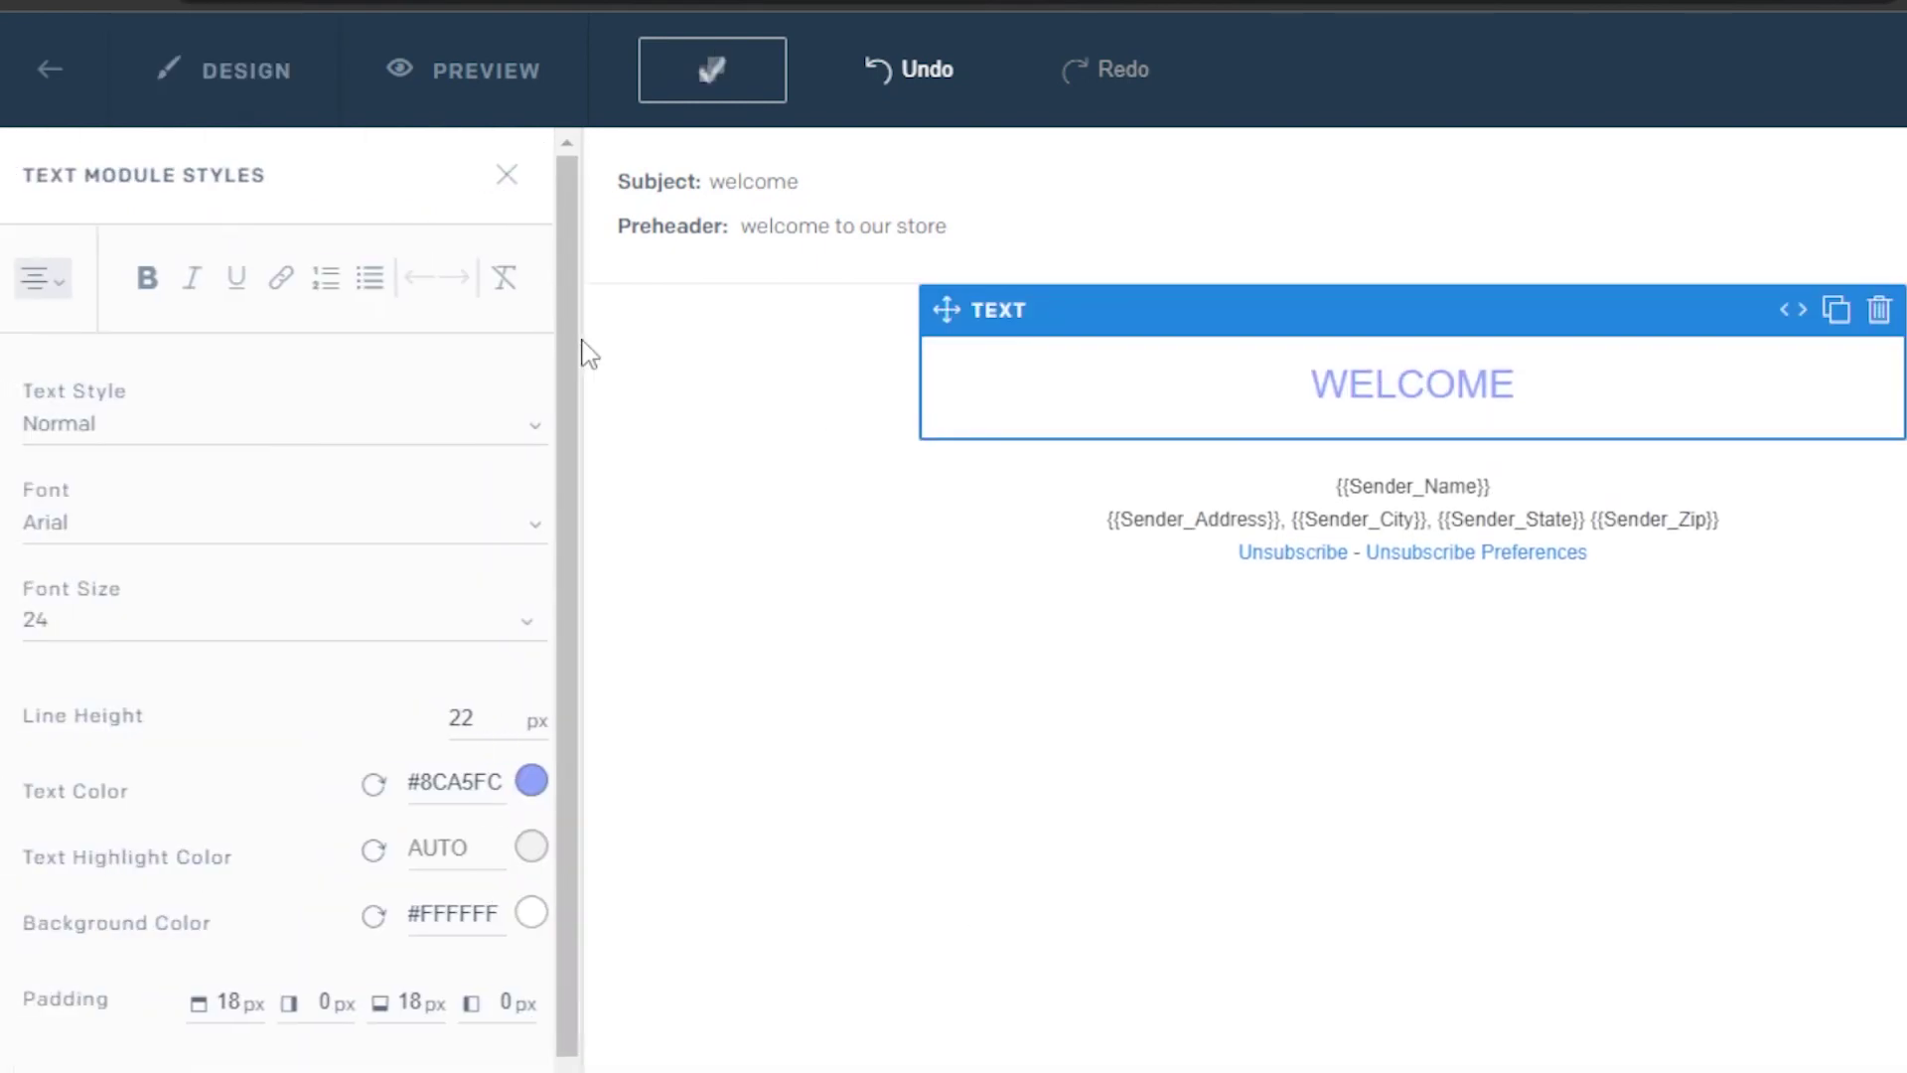
Add a single-column image block below the WELCOME heading
click(509, 184)
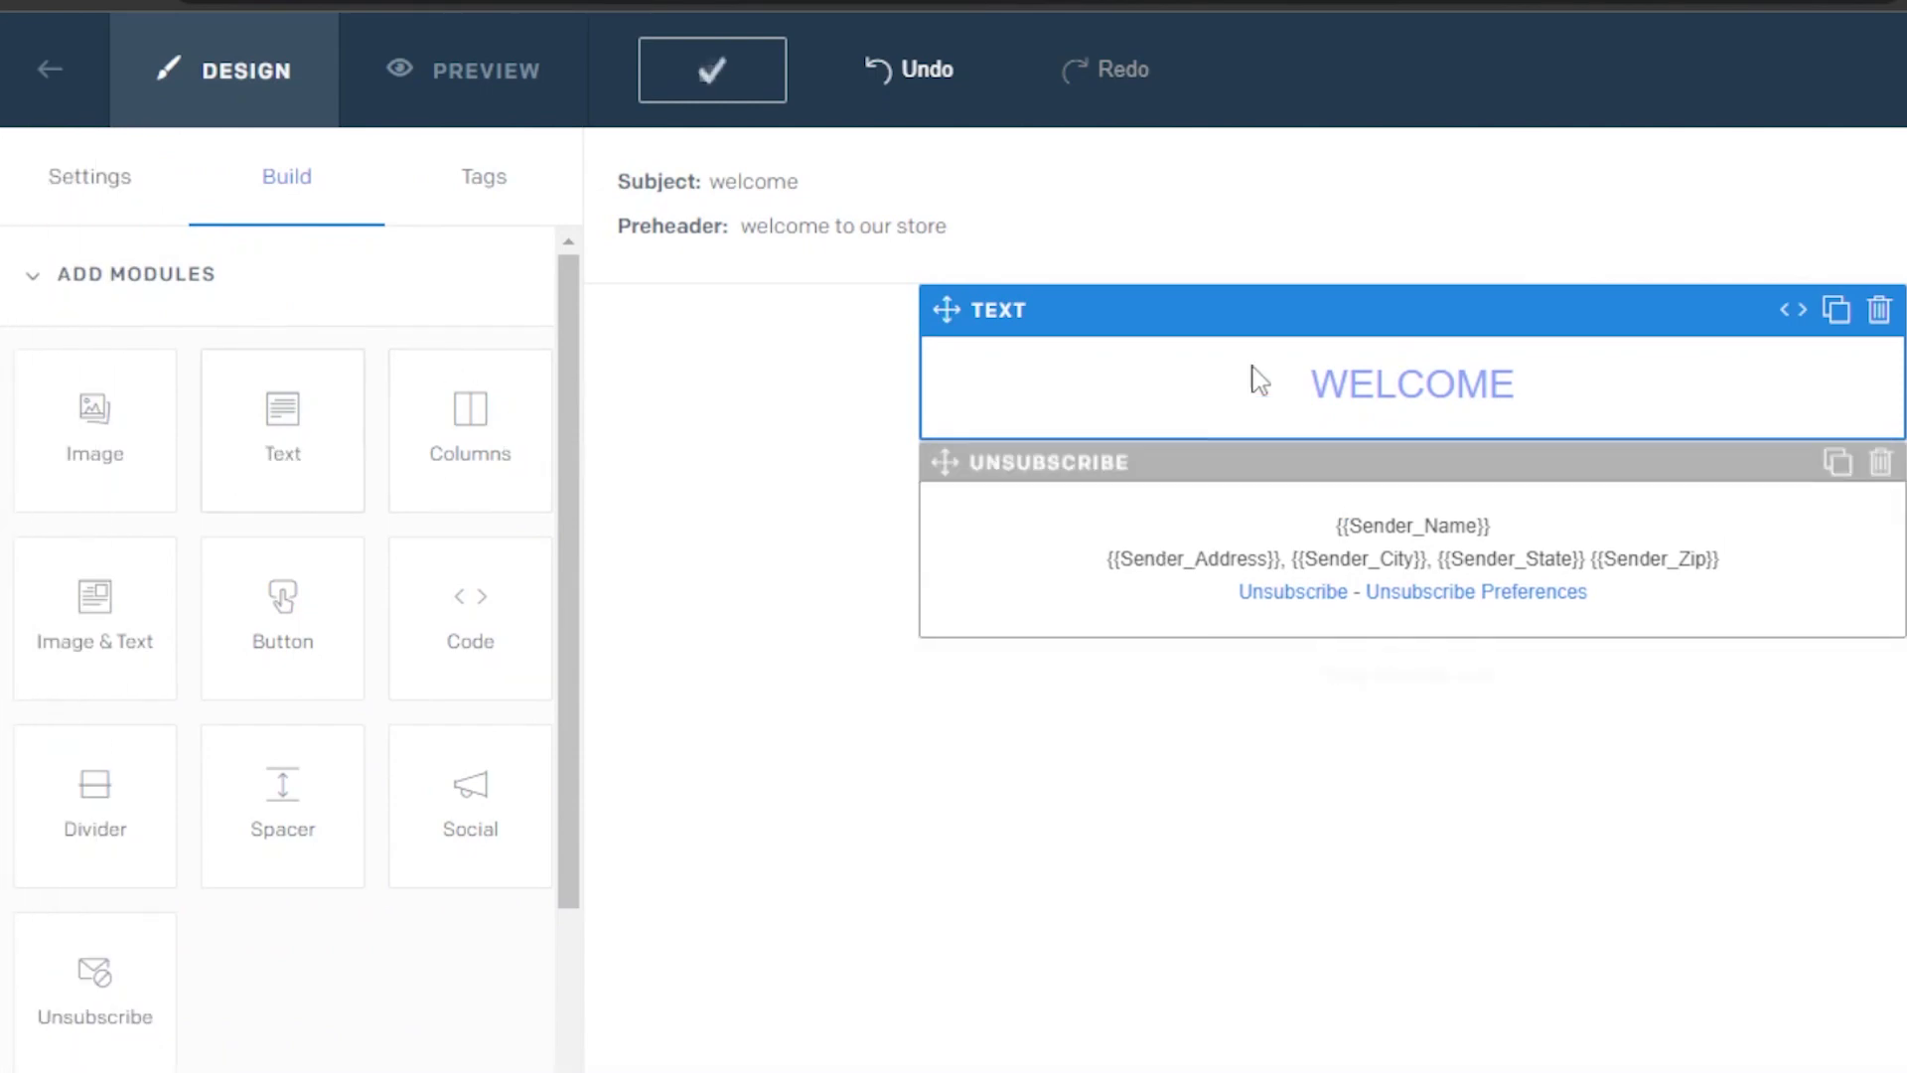
drag(68, 655, 1406, 616)
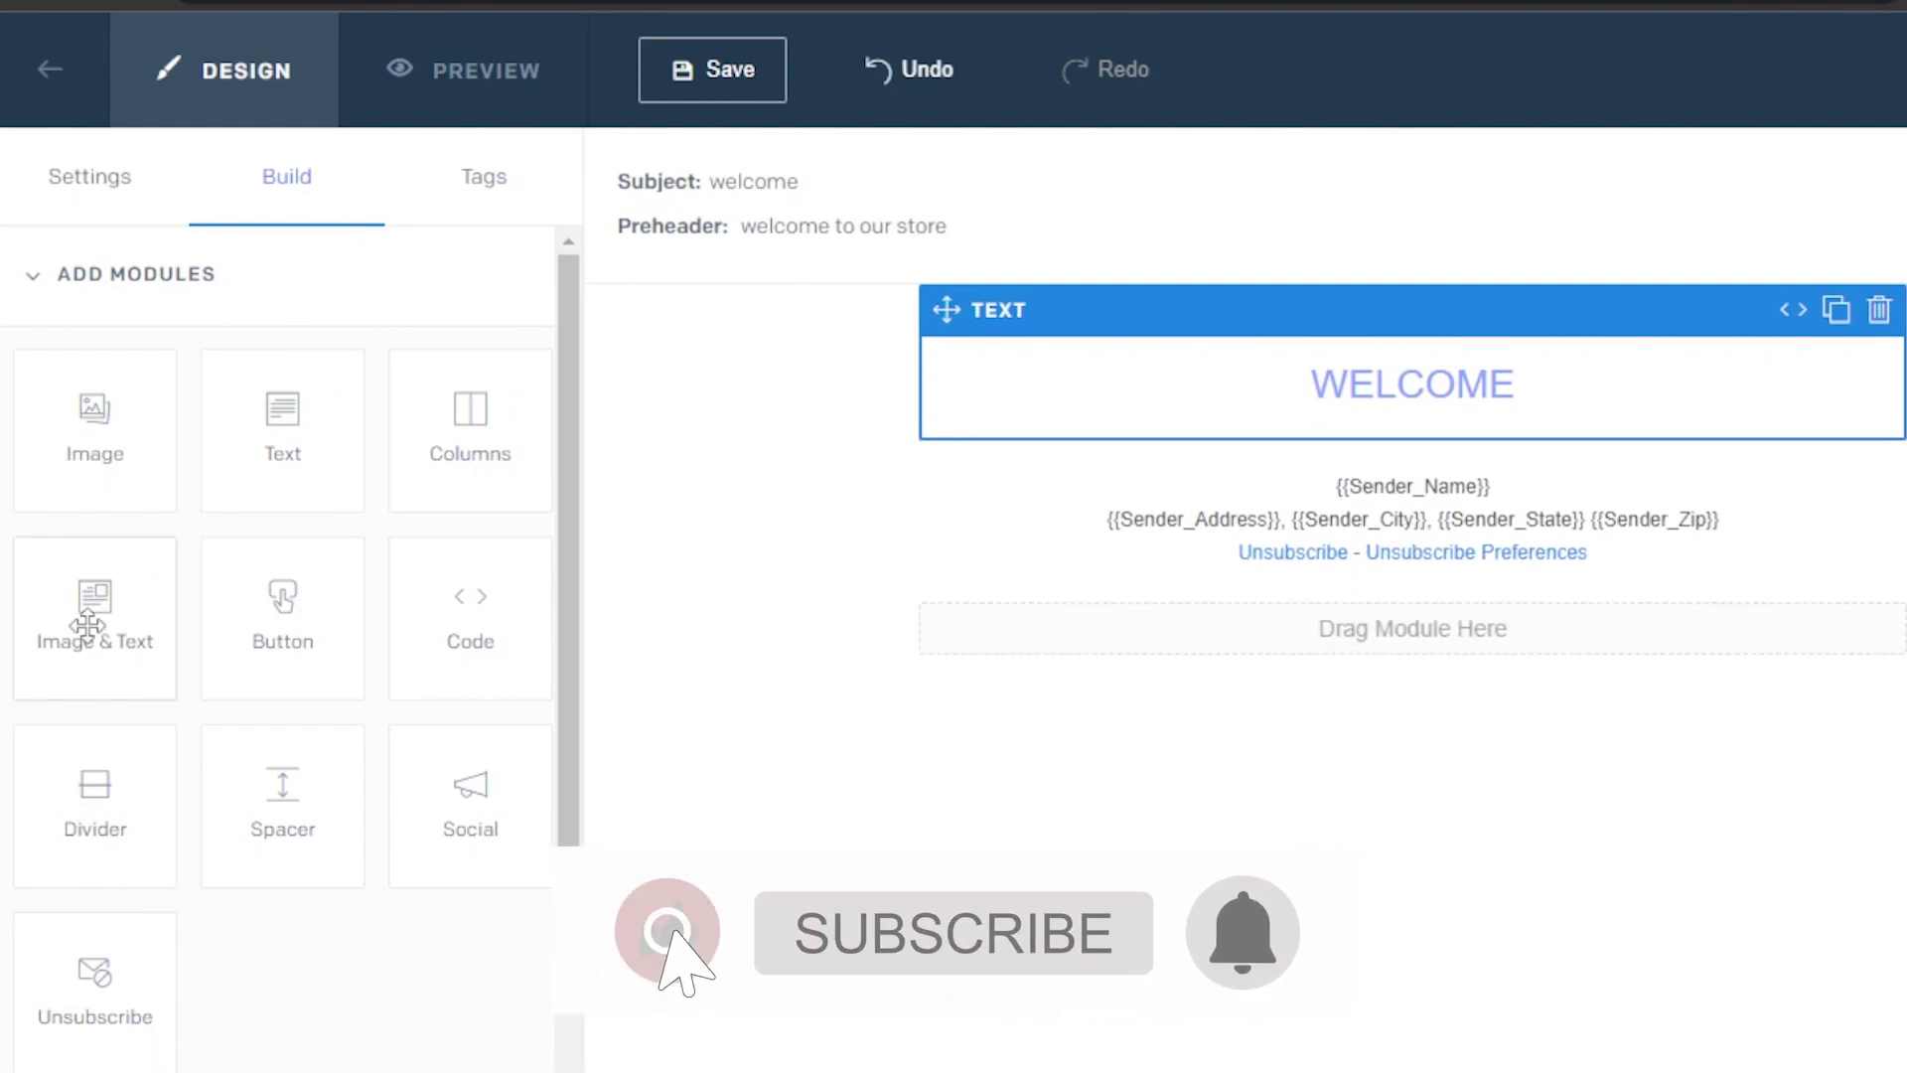
drag(94, 596, 994, 477)
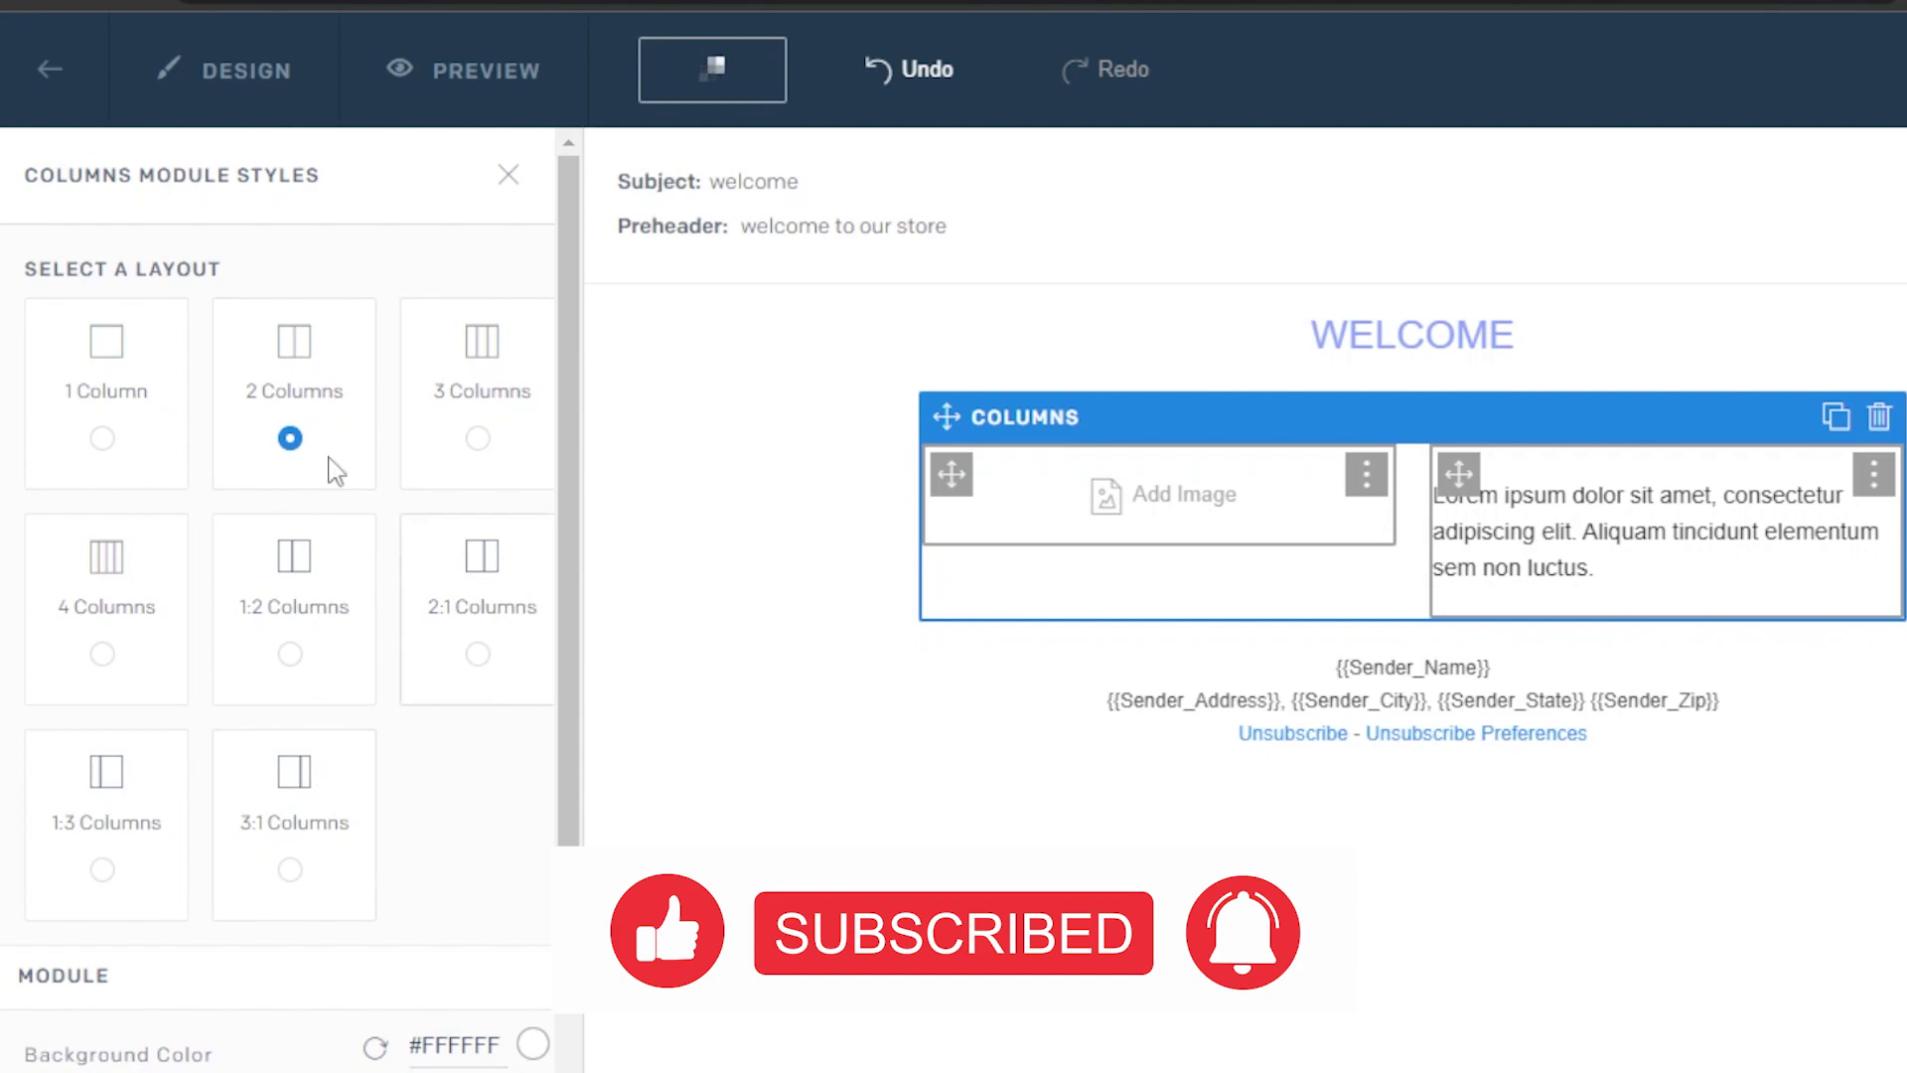
click(105, 447)
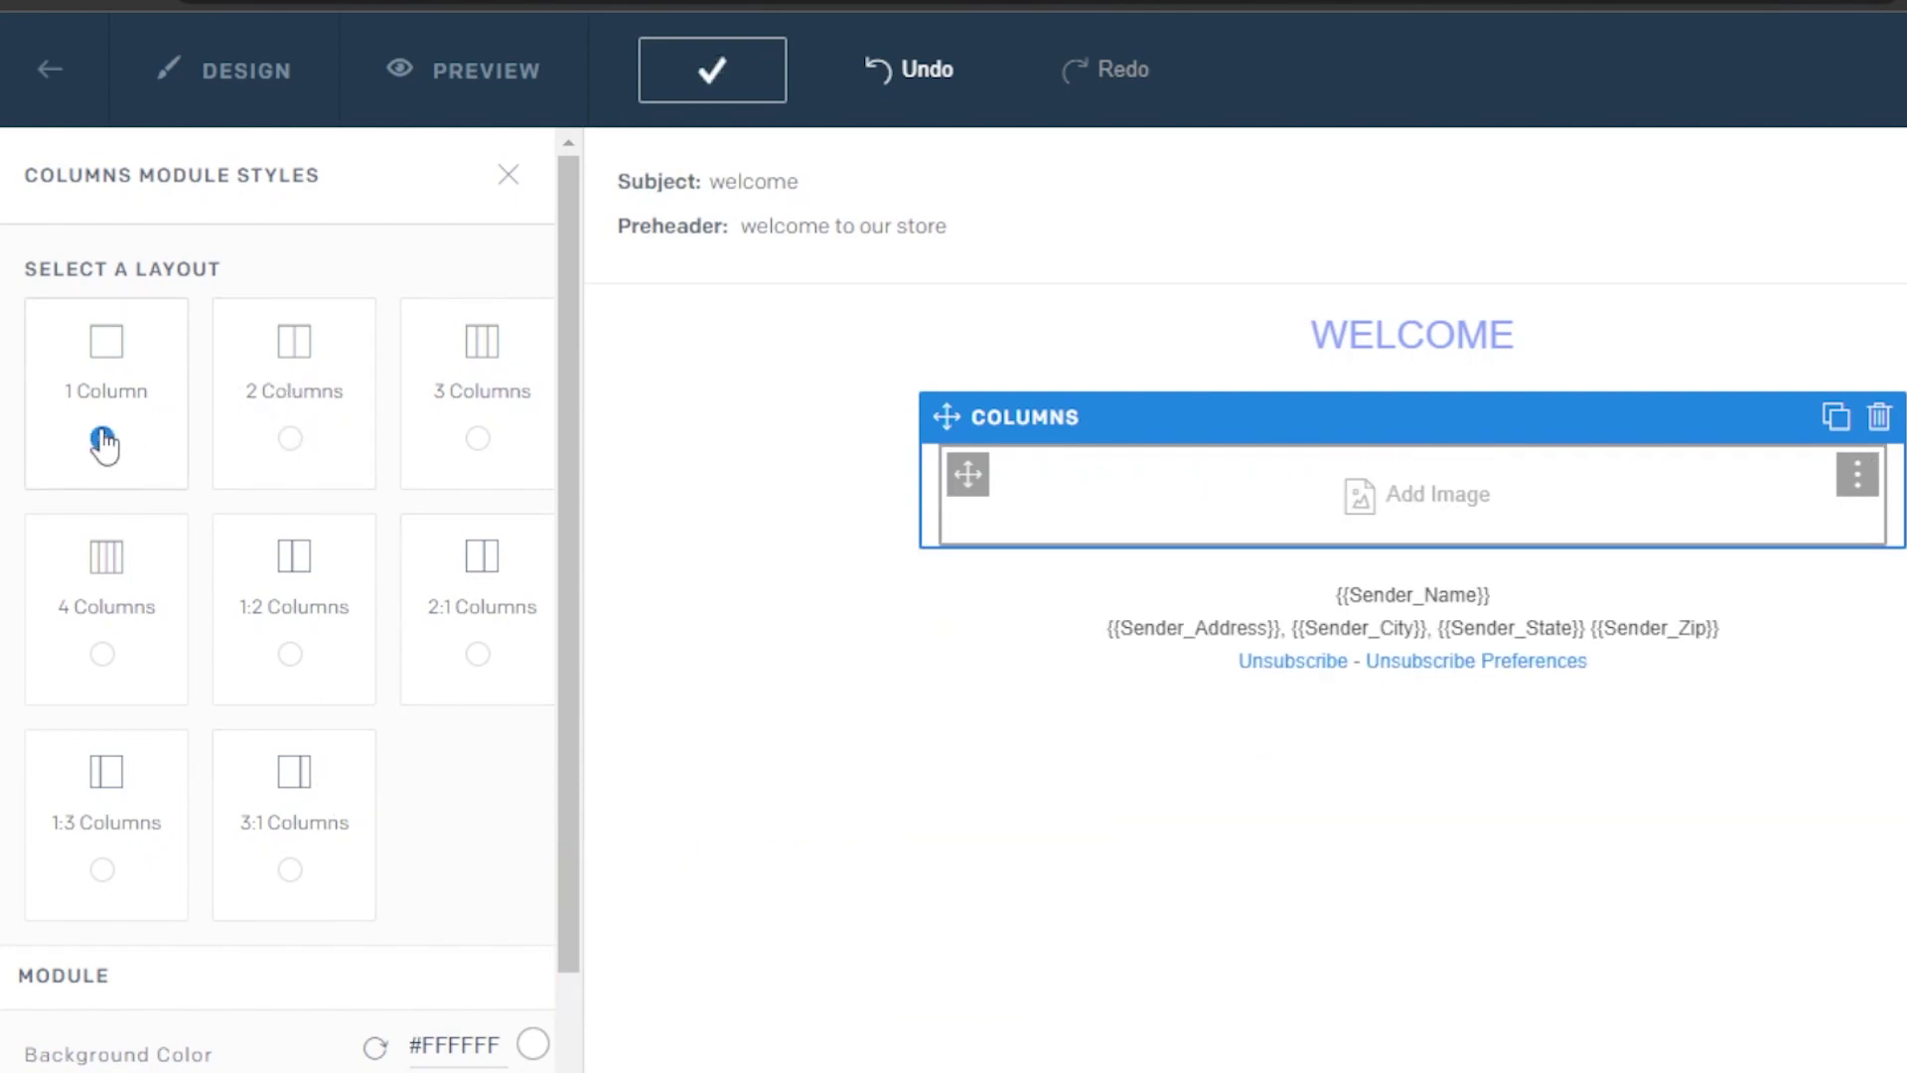
Insert the pink-background photo images (2).jpeg from the Image Library
click(1446, 514)
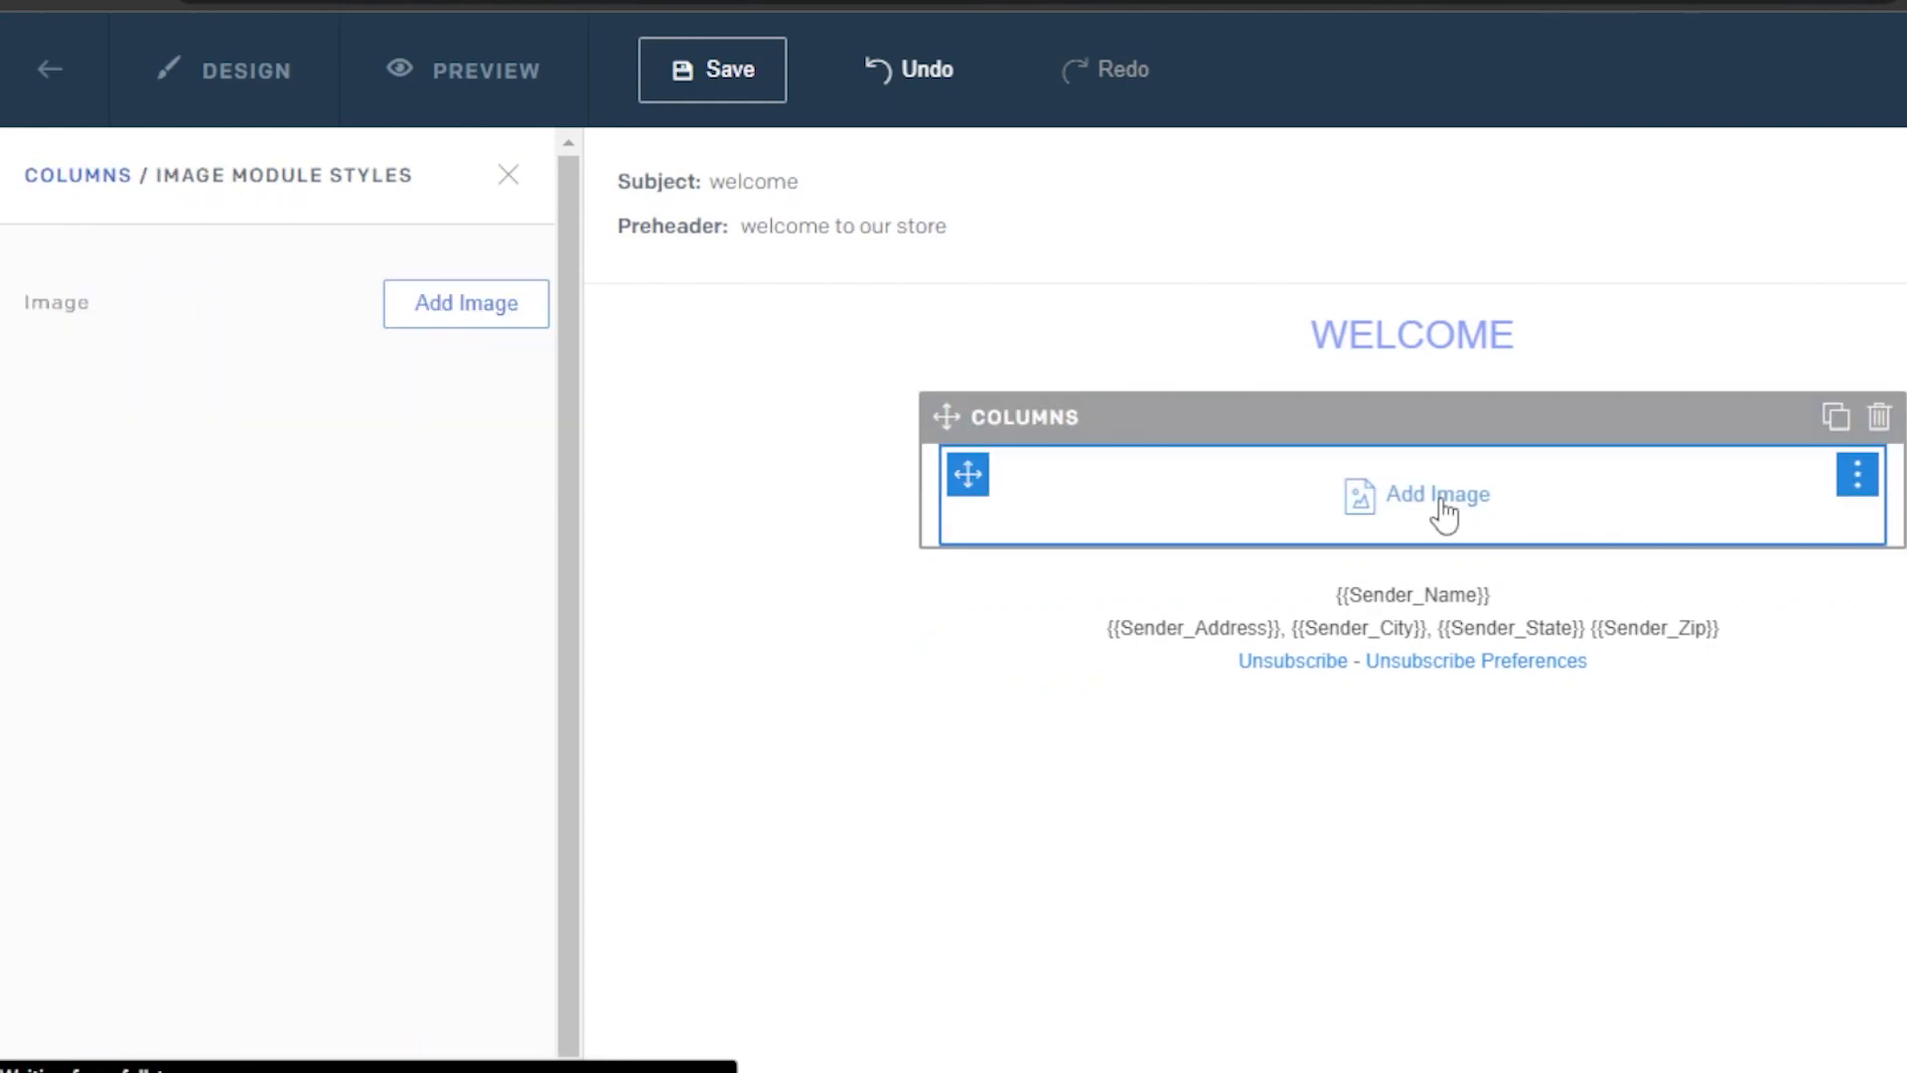
click(502, 316)
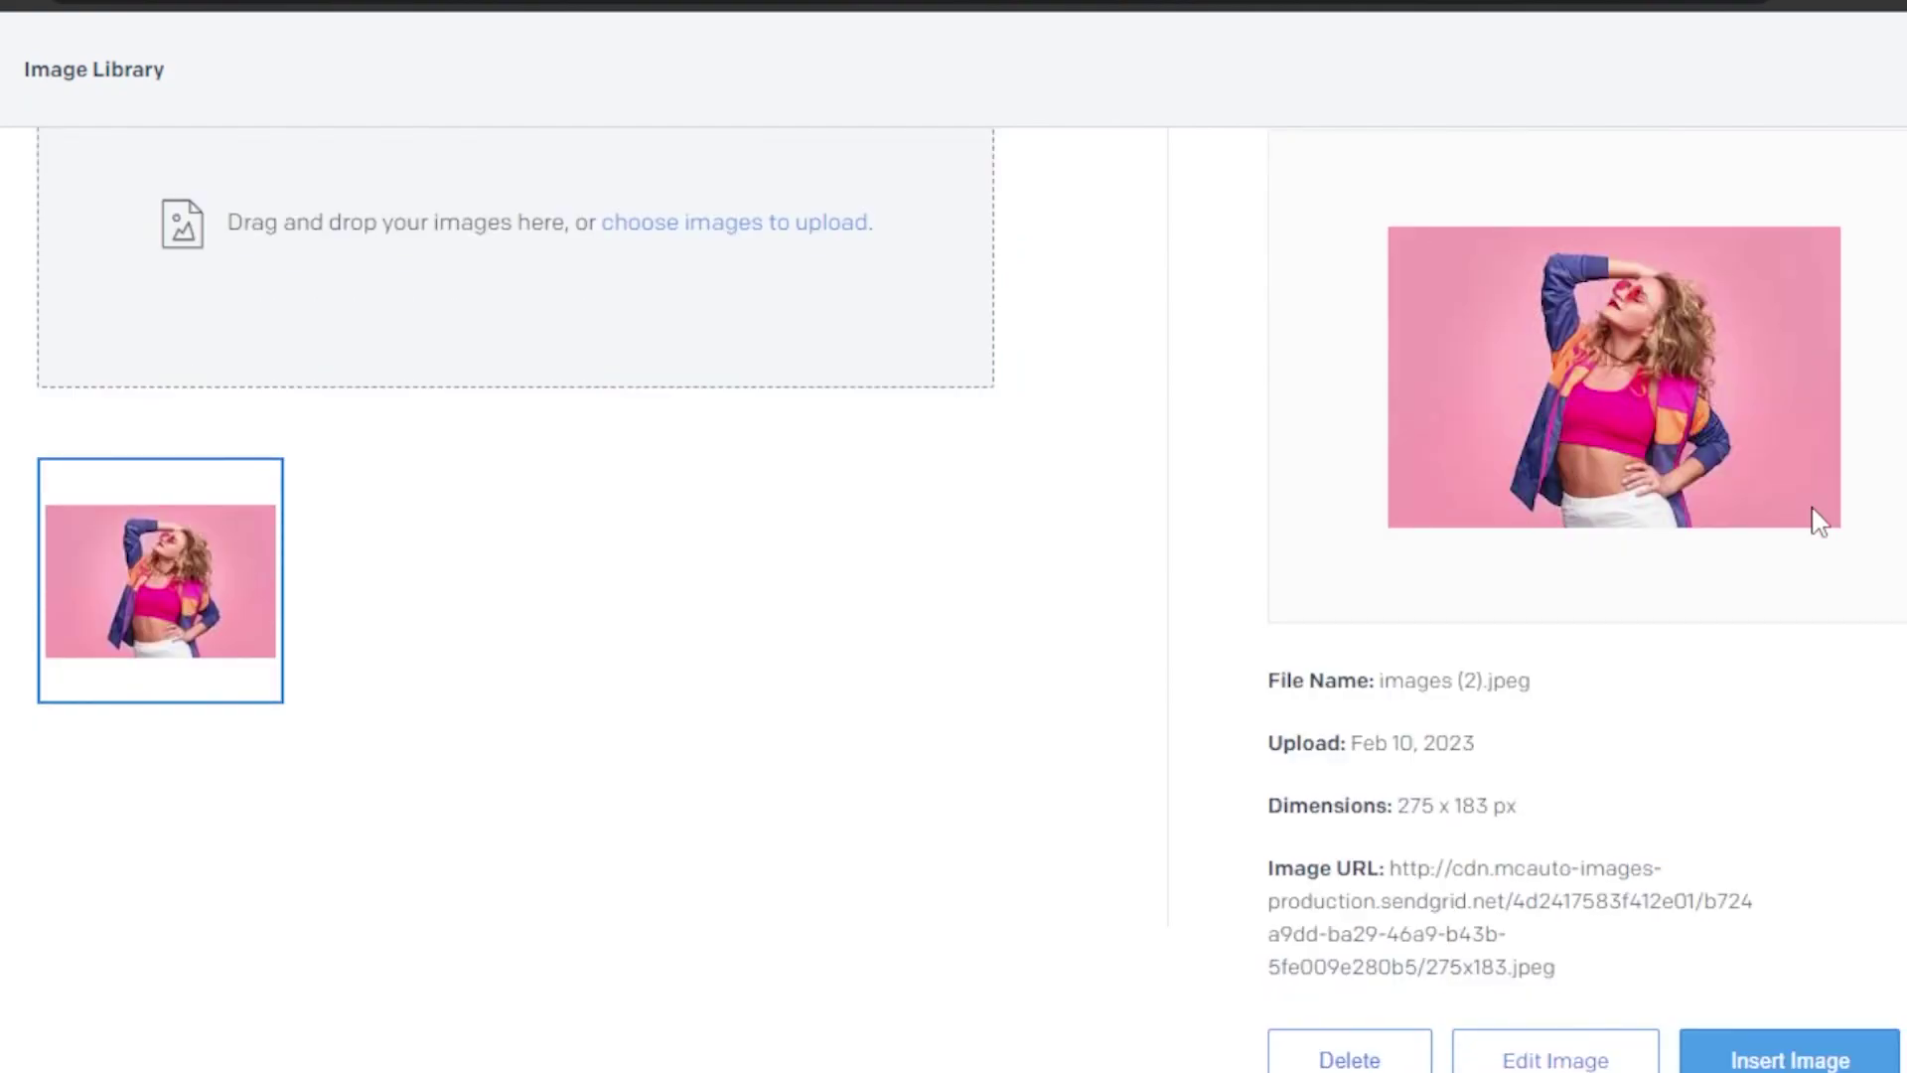
click(1806, 1050)
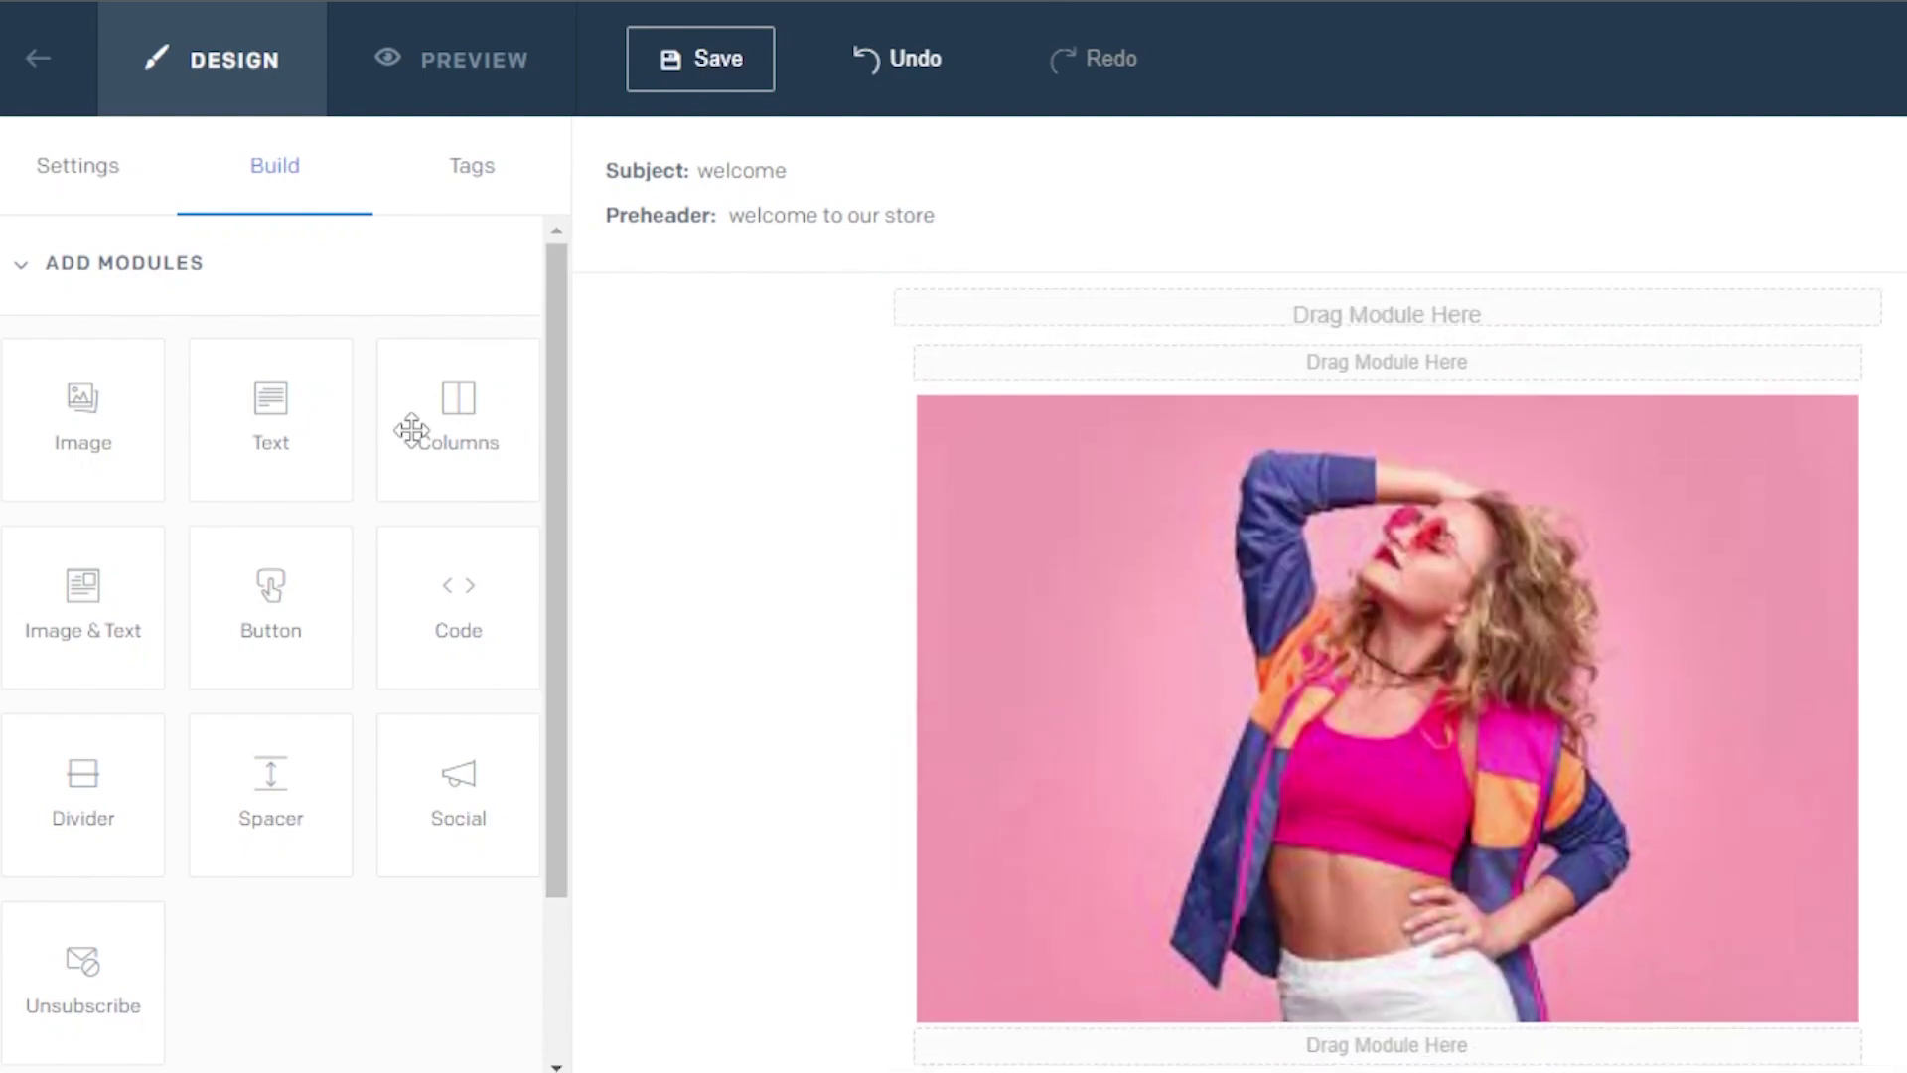
Drop a Lorem ipsum Text module and a Divider module below the photo
drag(264, 423, 1448, 1060)
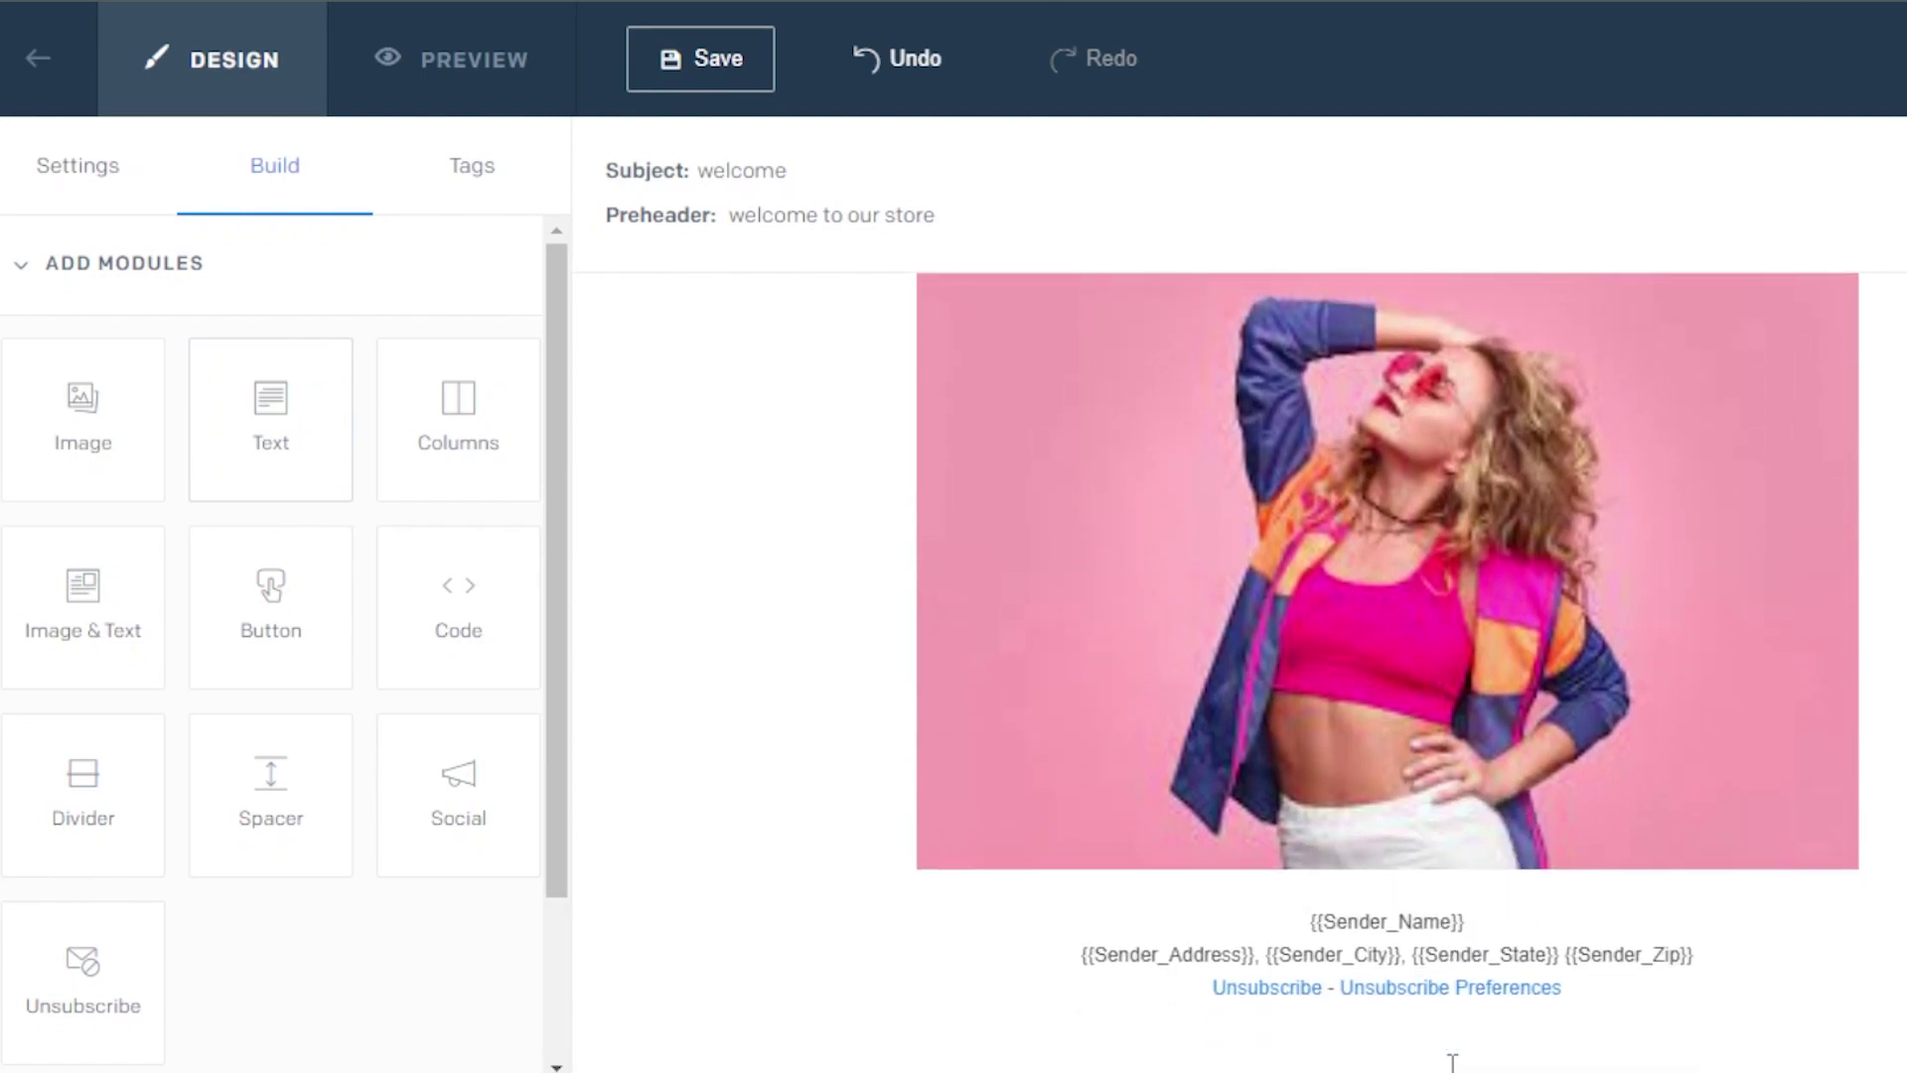
drag(264, 413, 1345, 993)
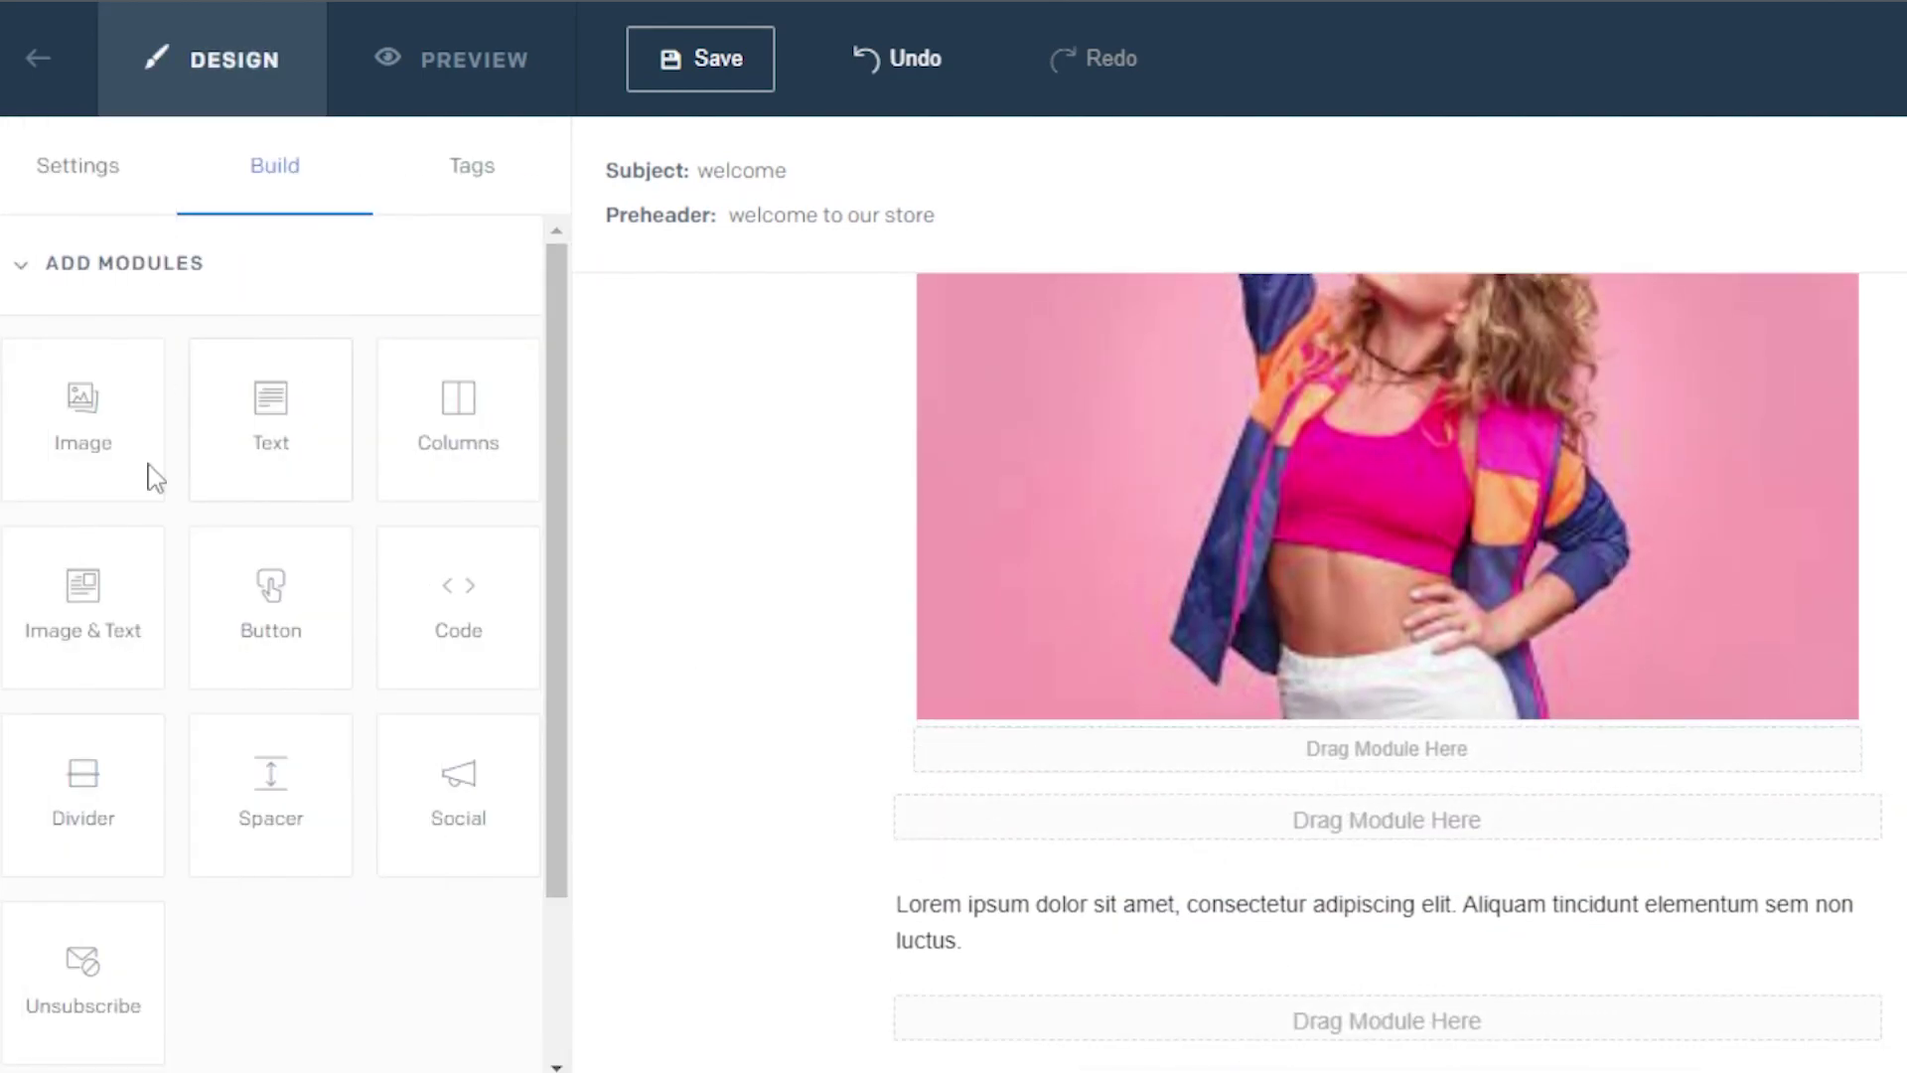
drag(91, 797, 1322, 770)
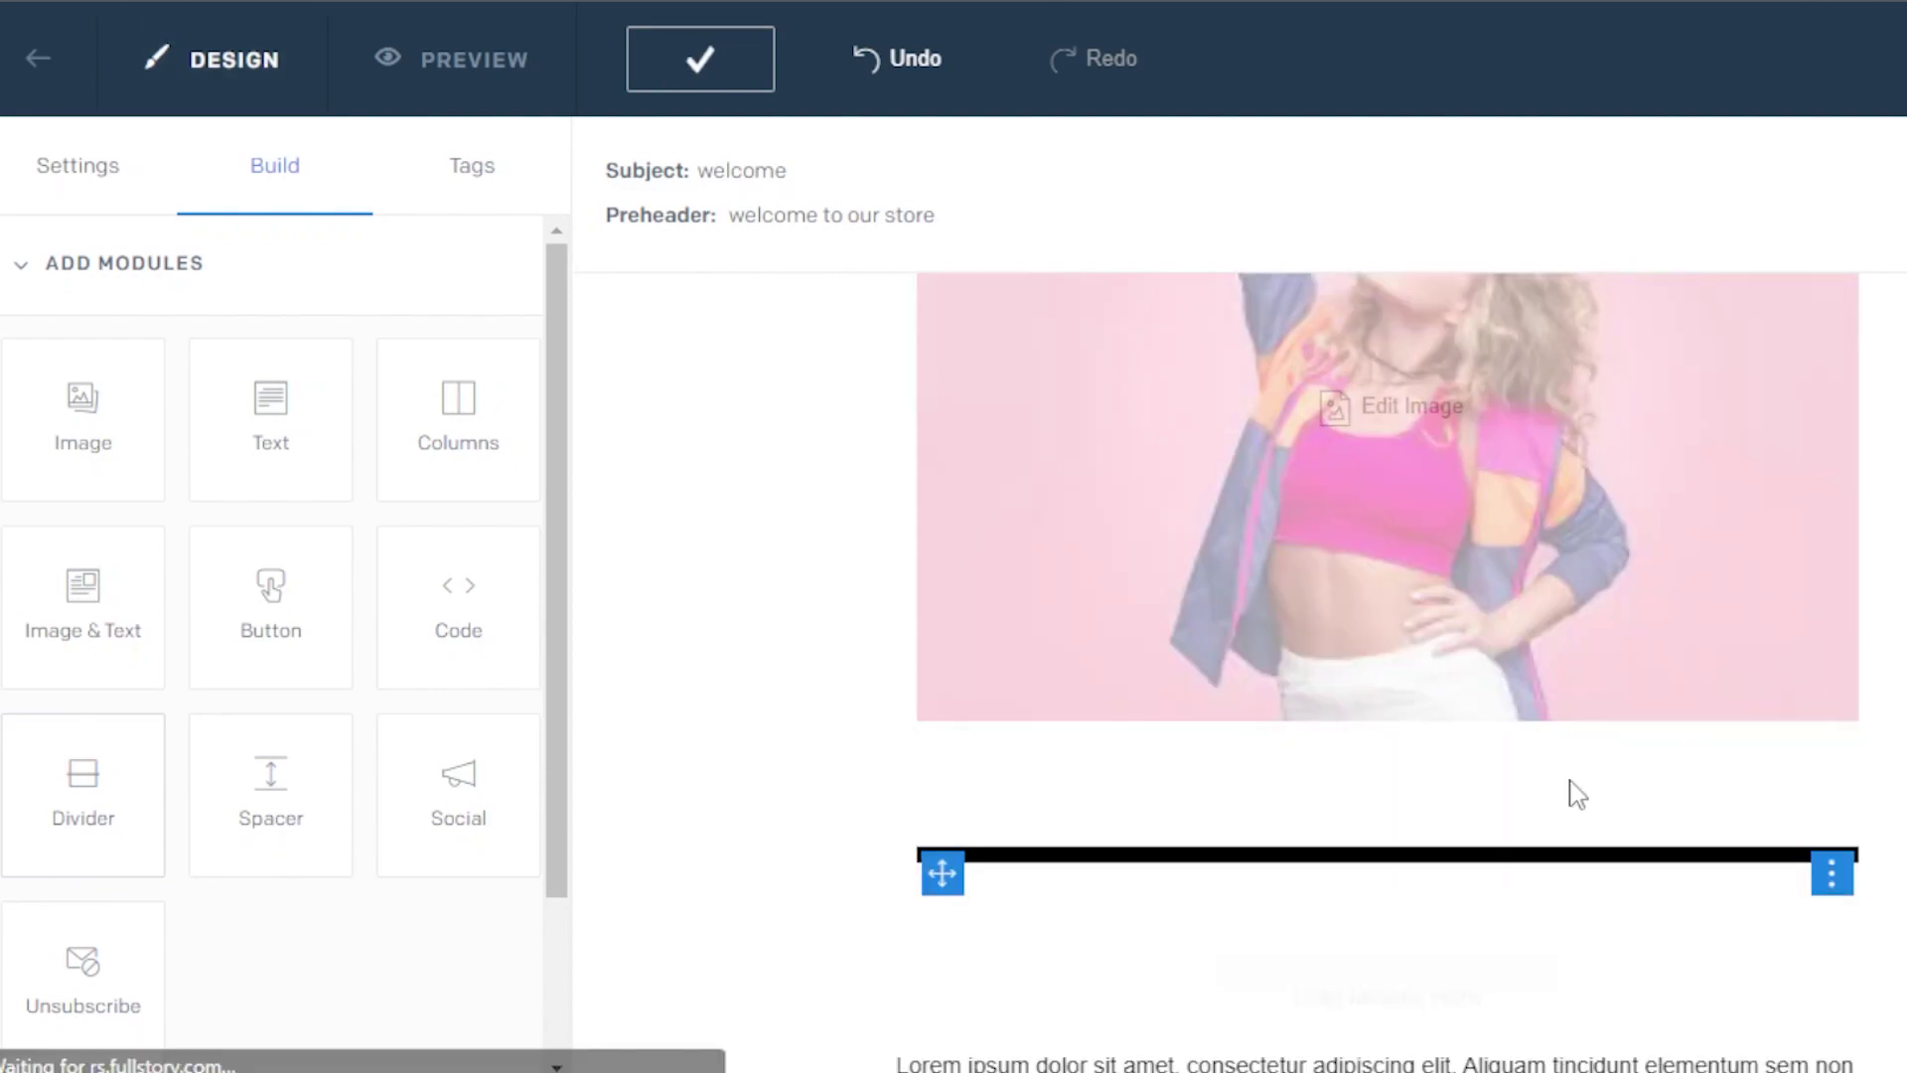
mouse_move(1233, 463)
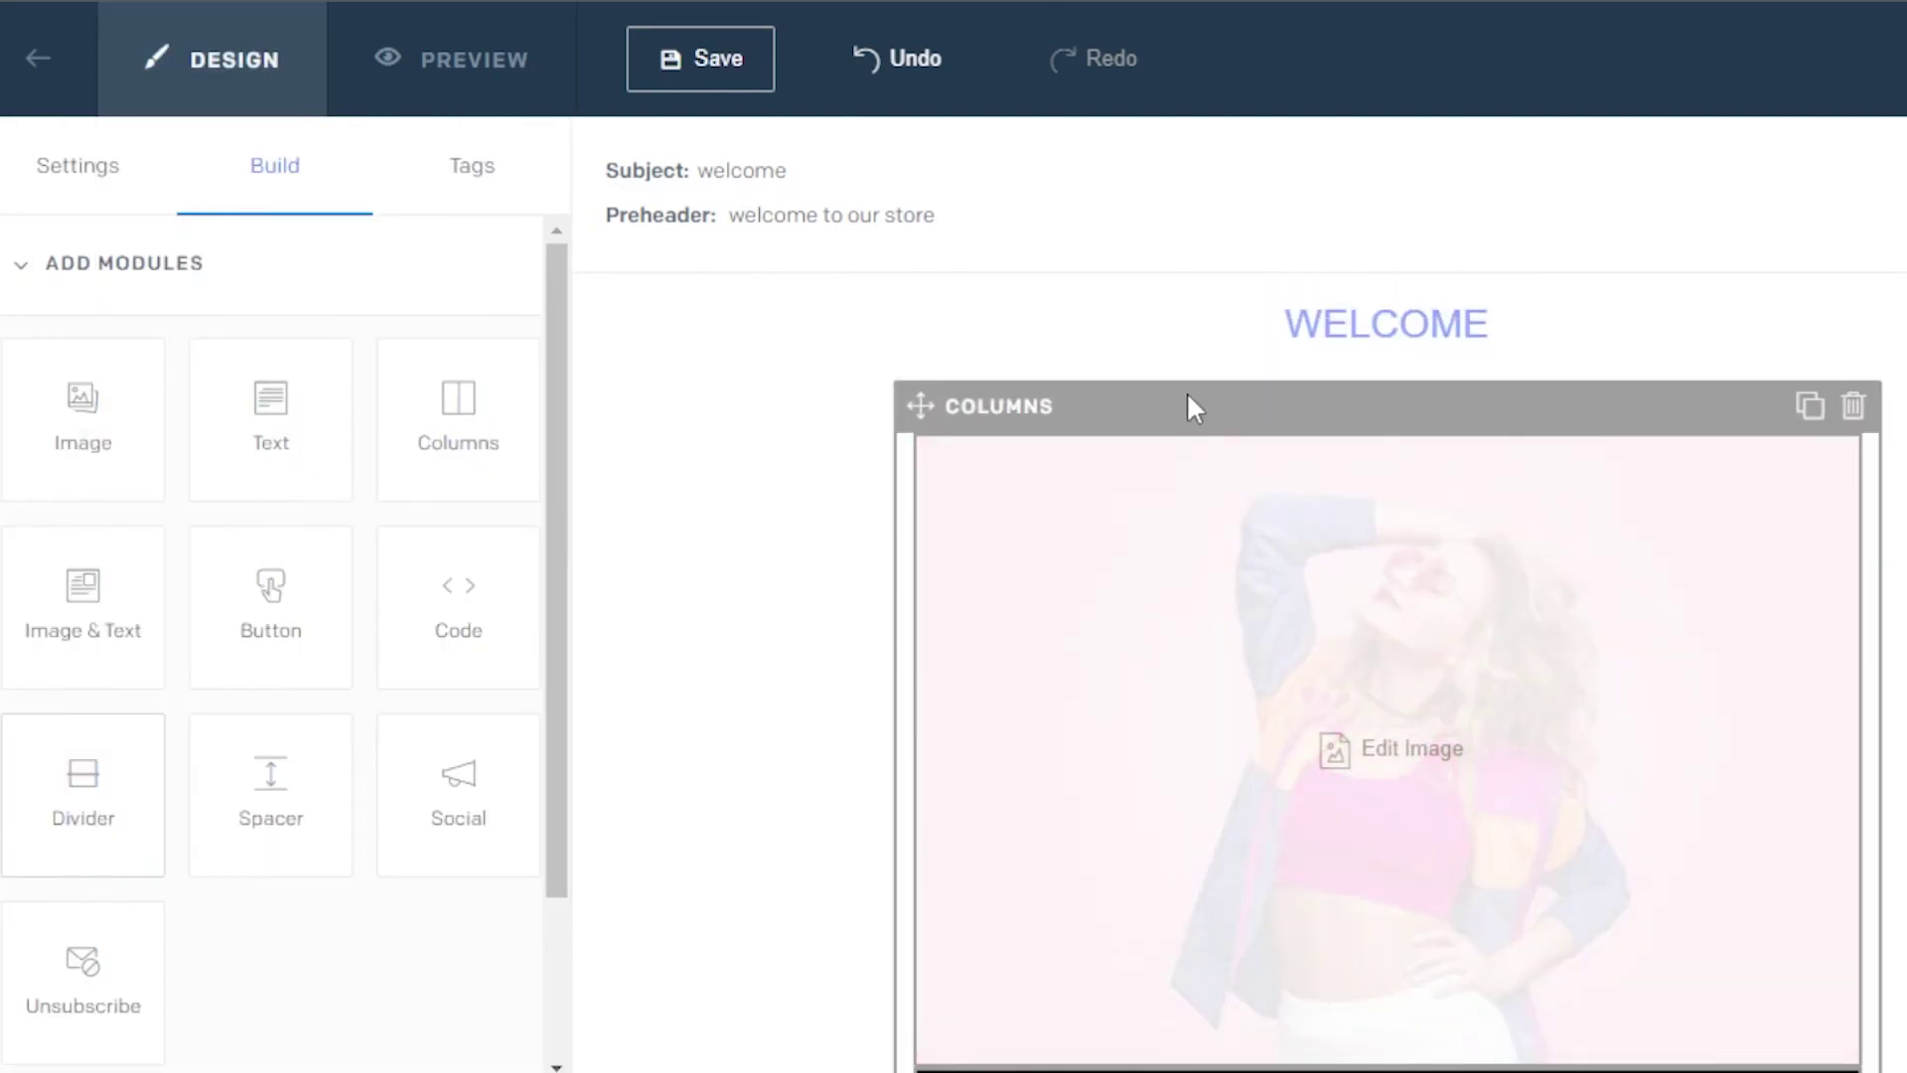
scroll(1341, 745, down, 3)
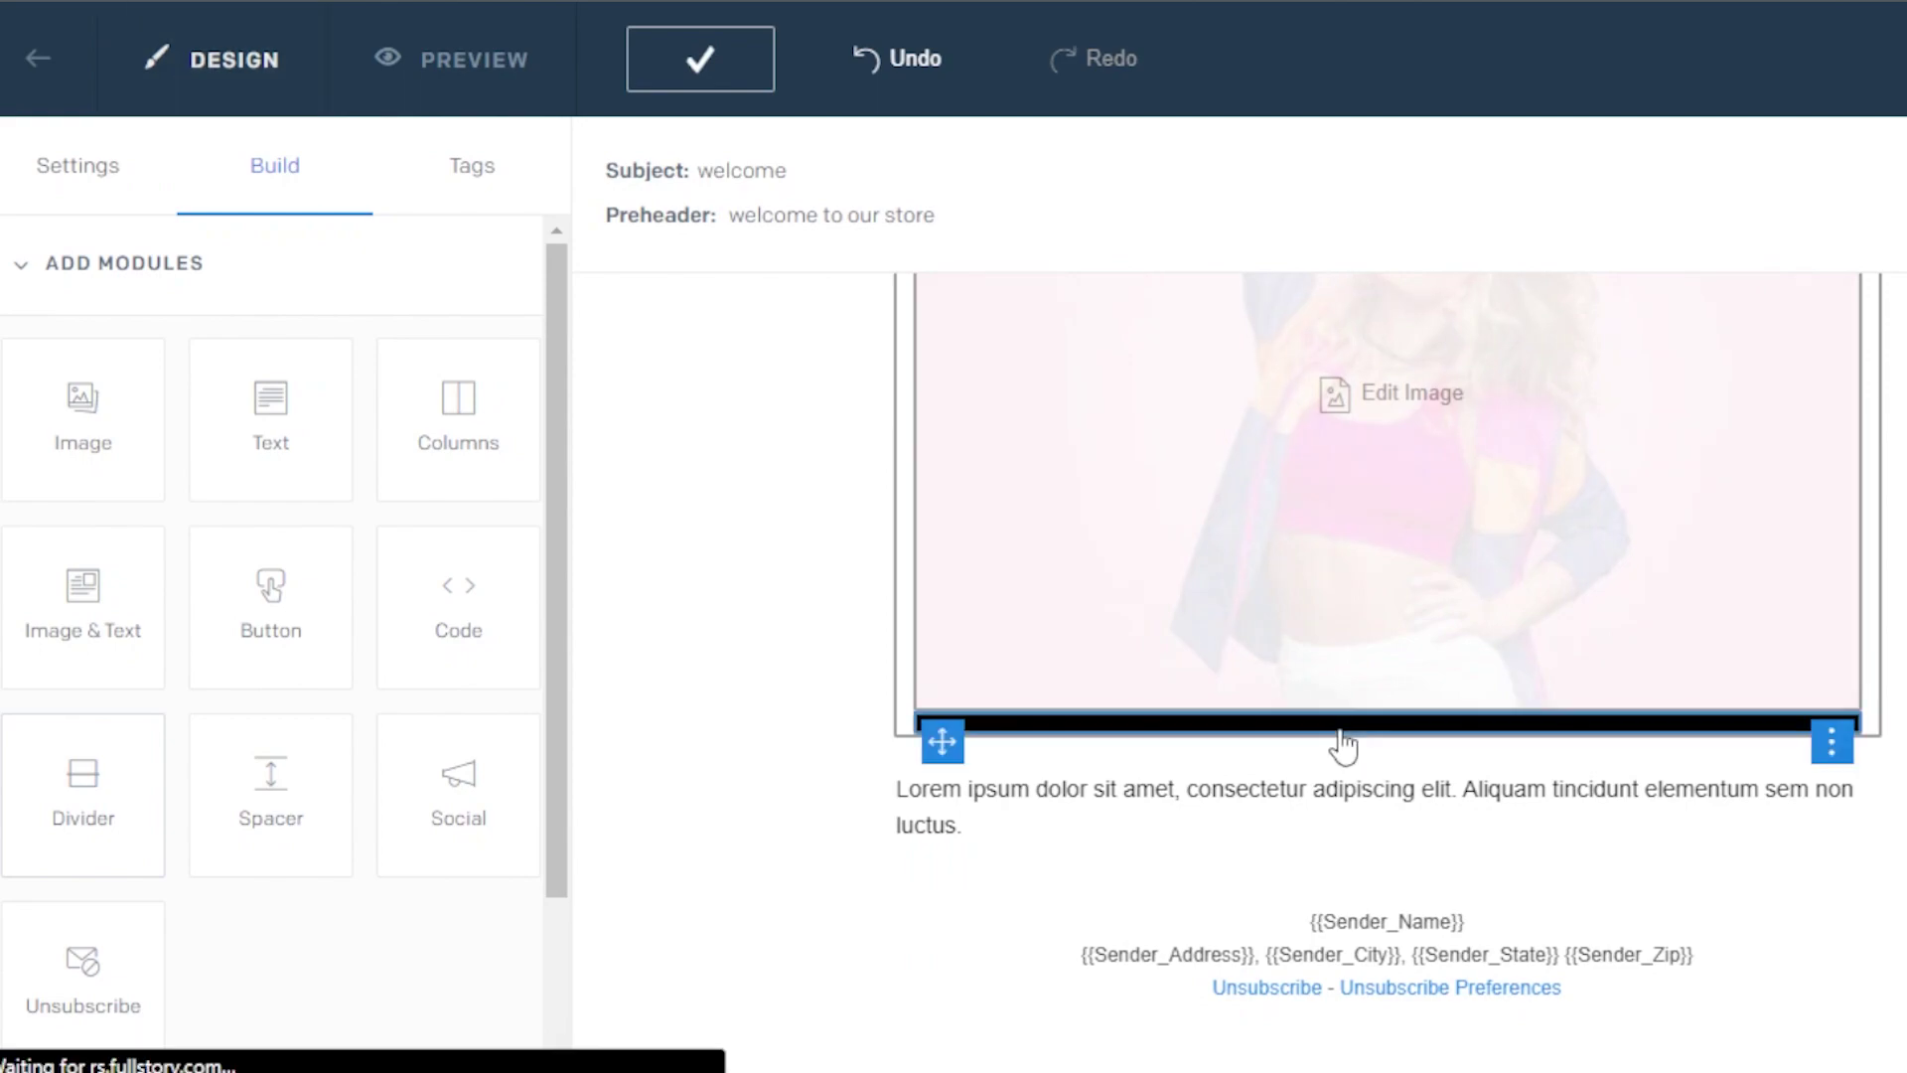
Give the divider line colour #C8E5FA and a height of 2 px
click(1343, 745)
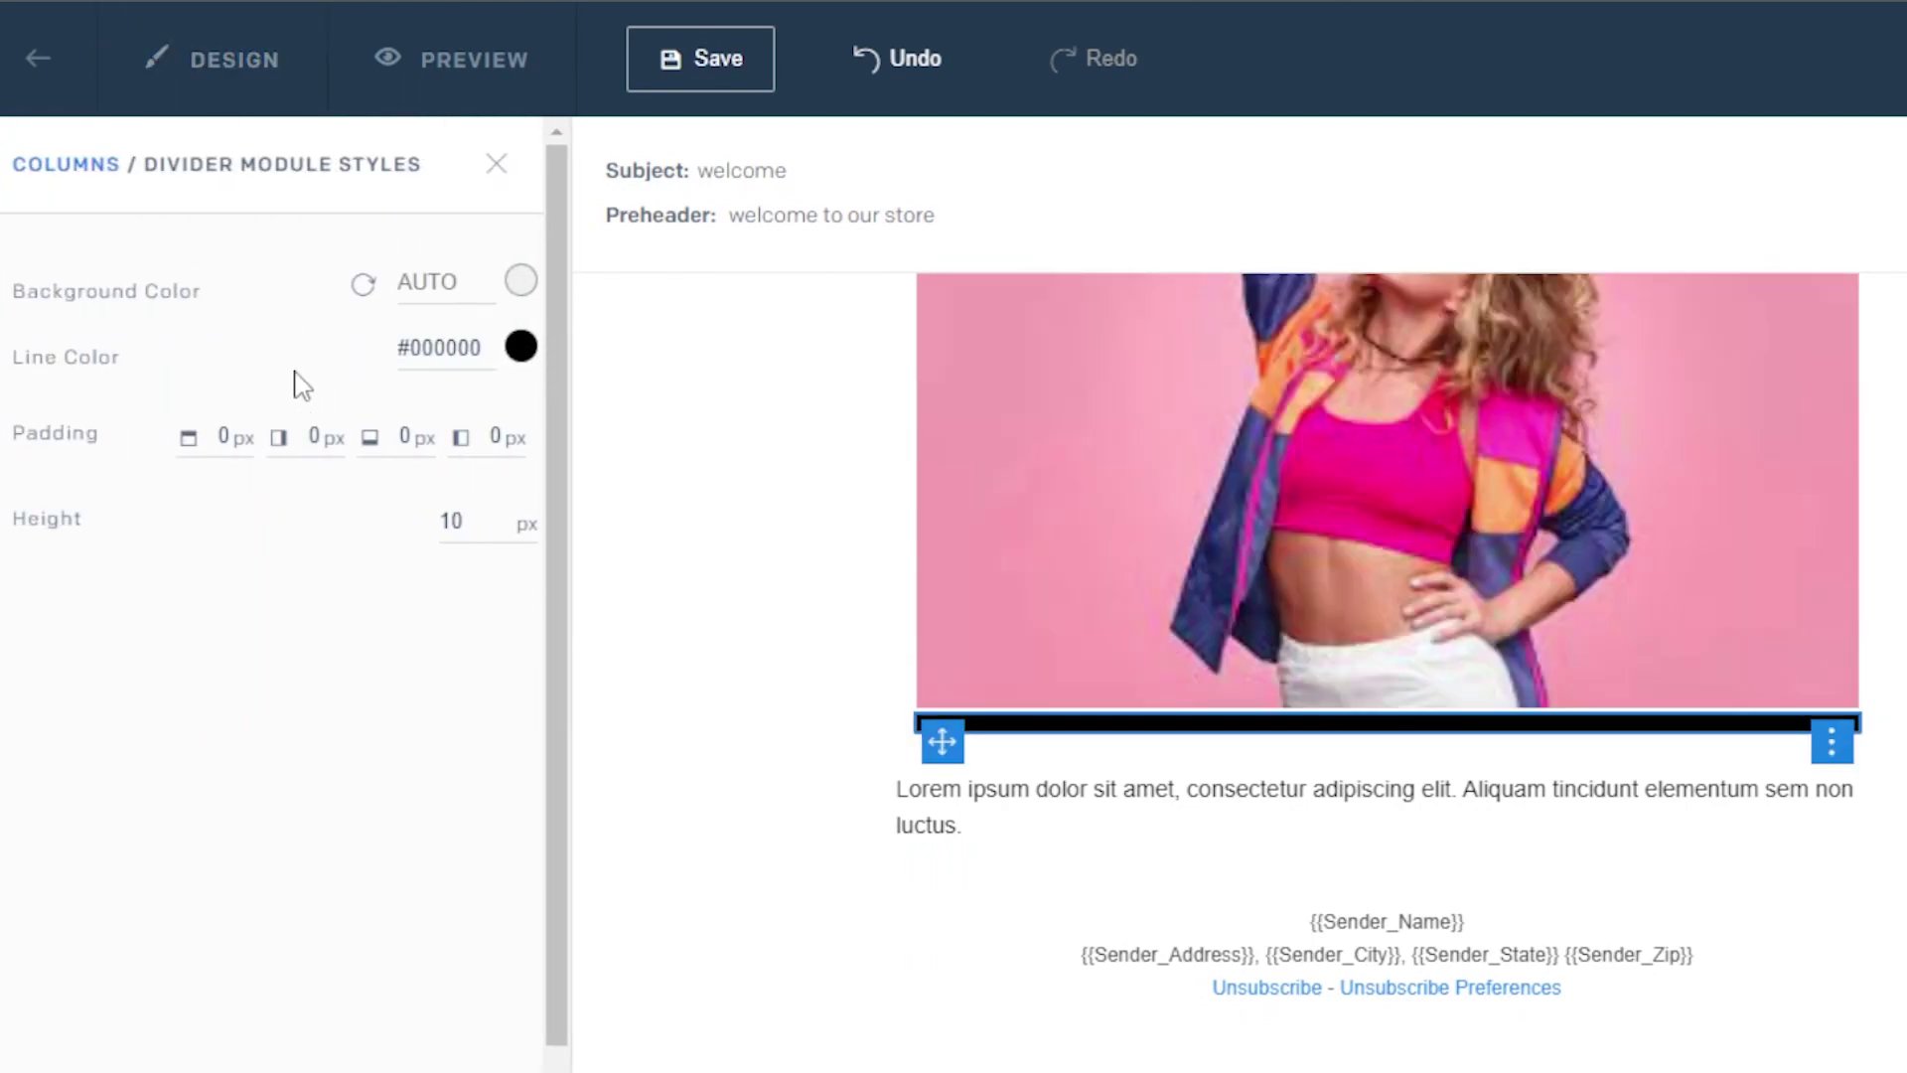
click(521, 347)
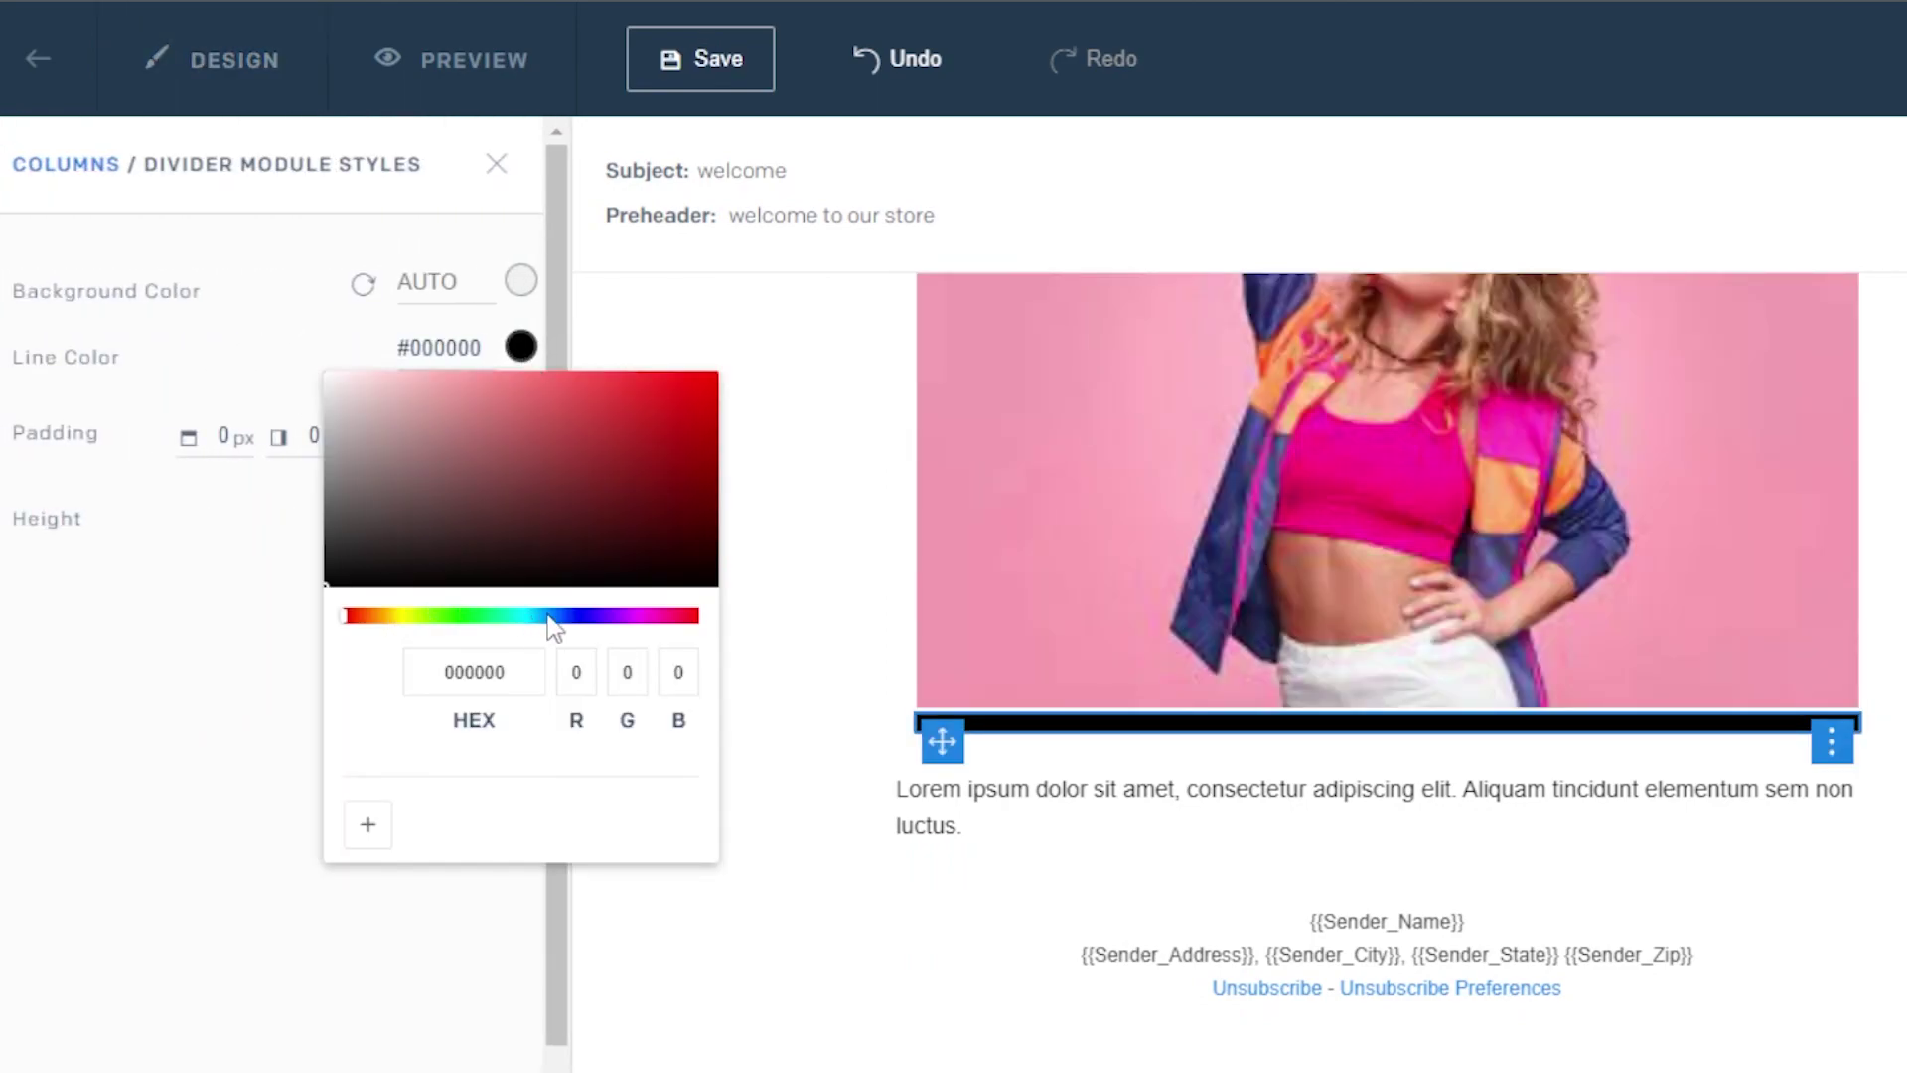
click(548, 617)
click(484, 377)
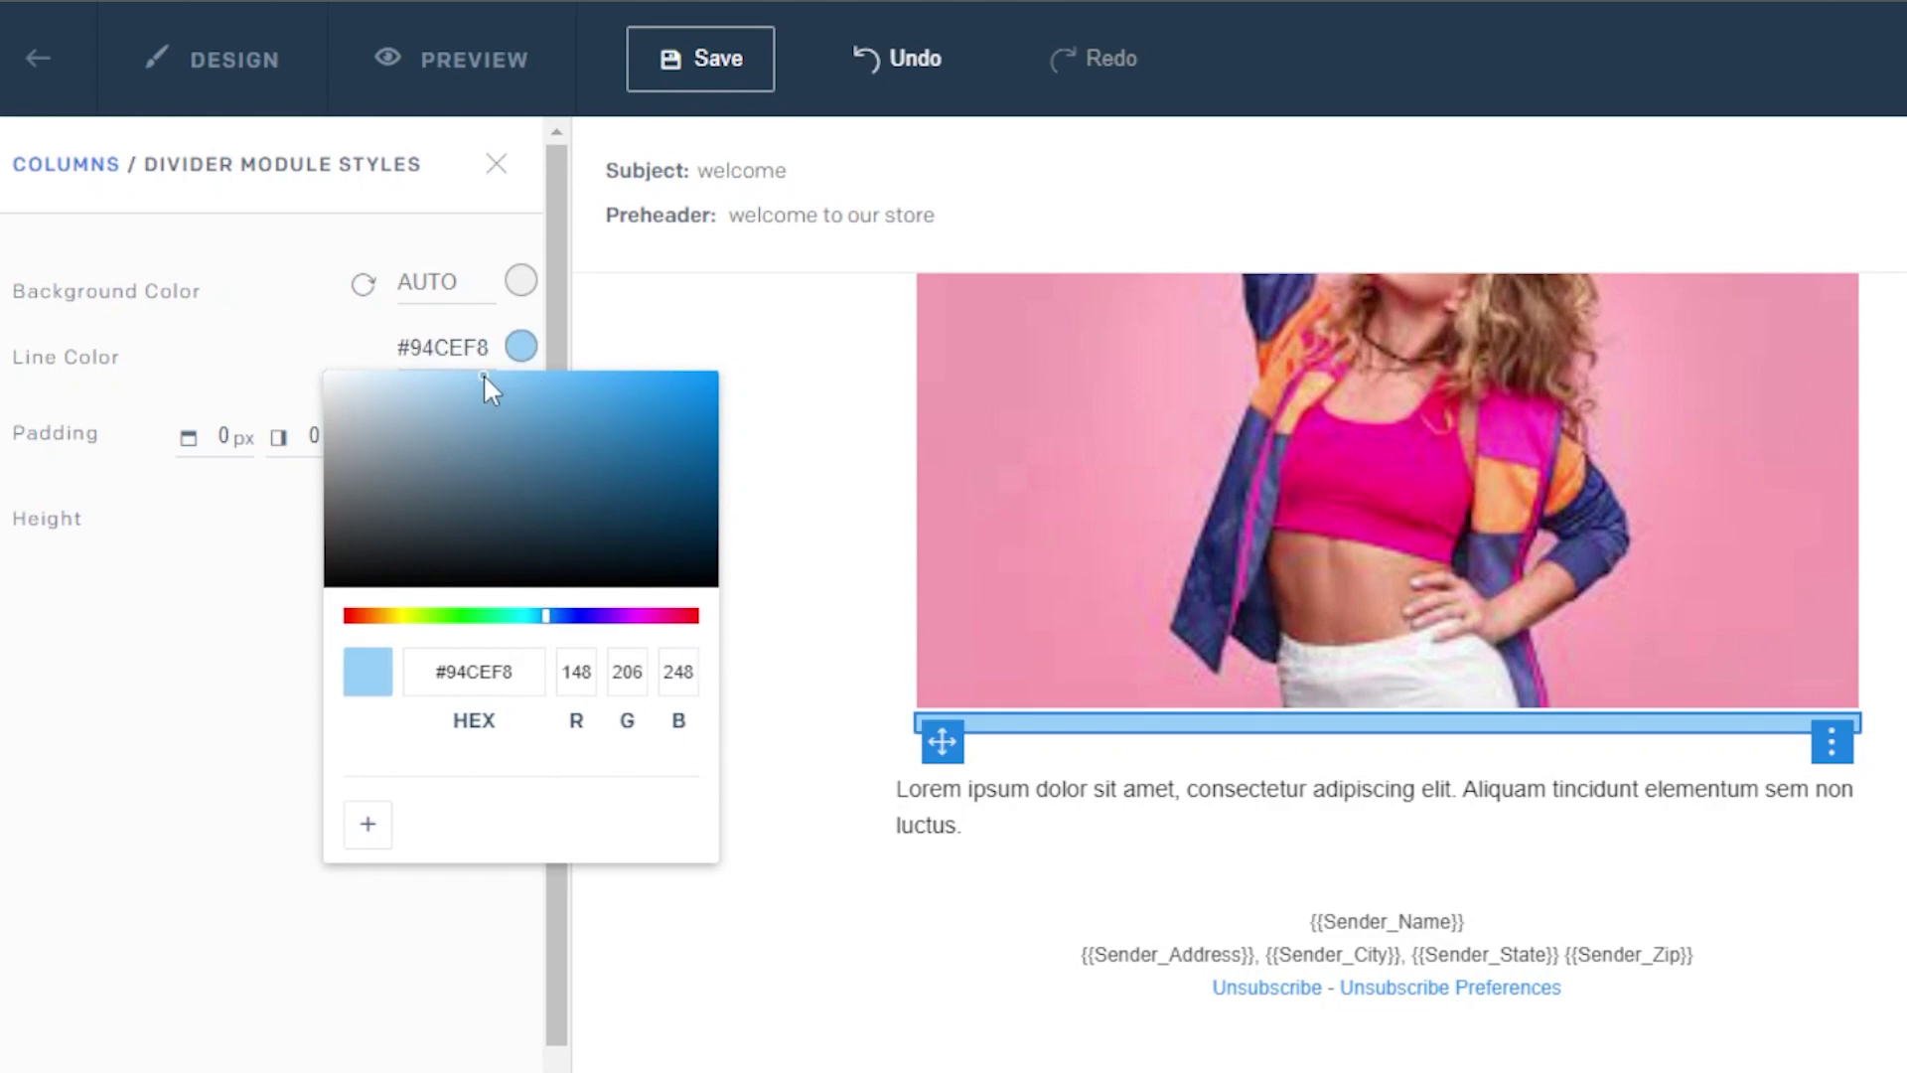
click(463, 374)
click(403, 375)
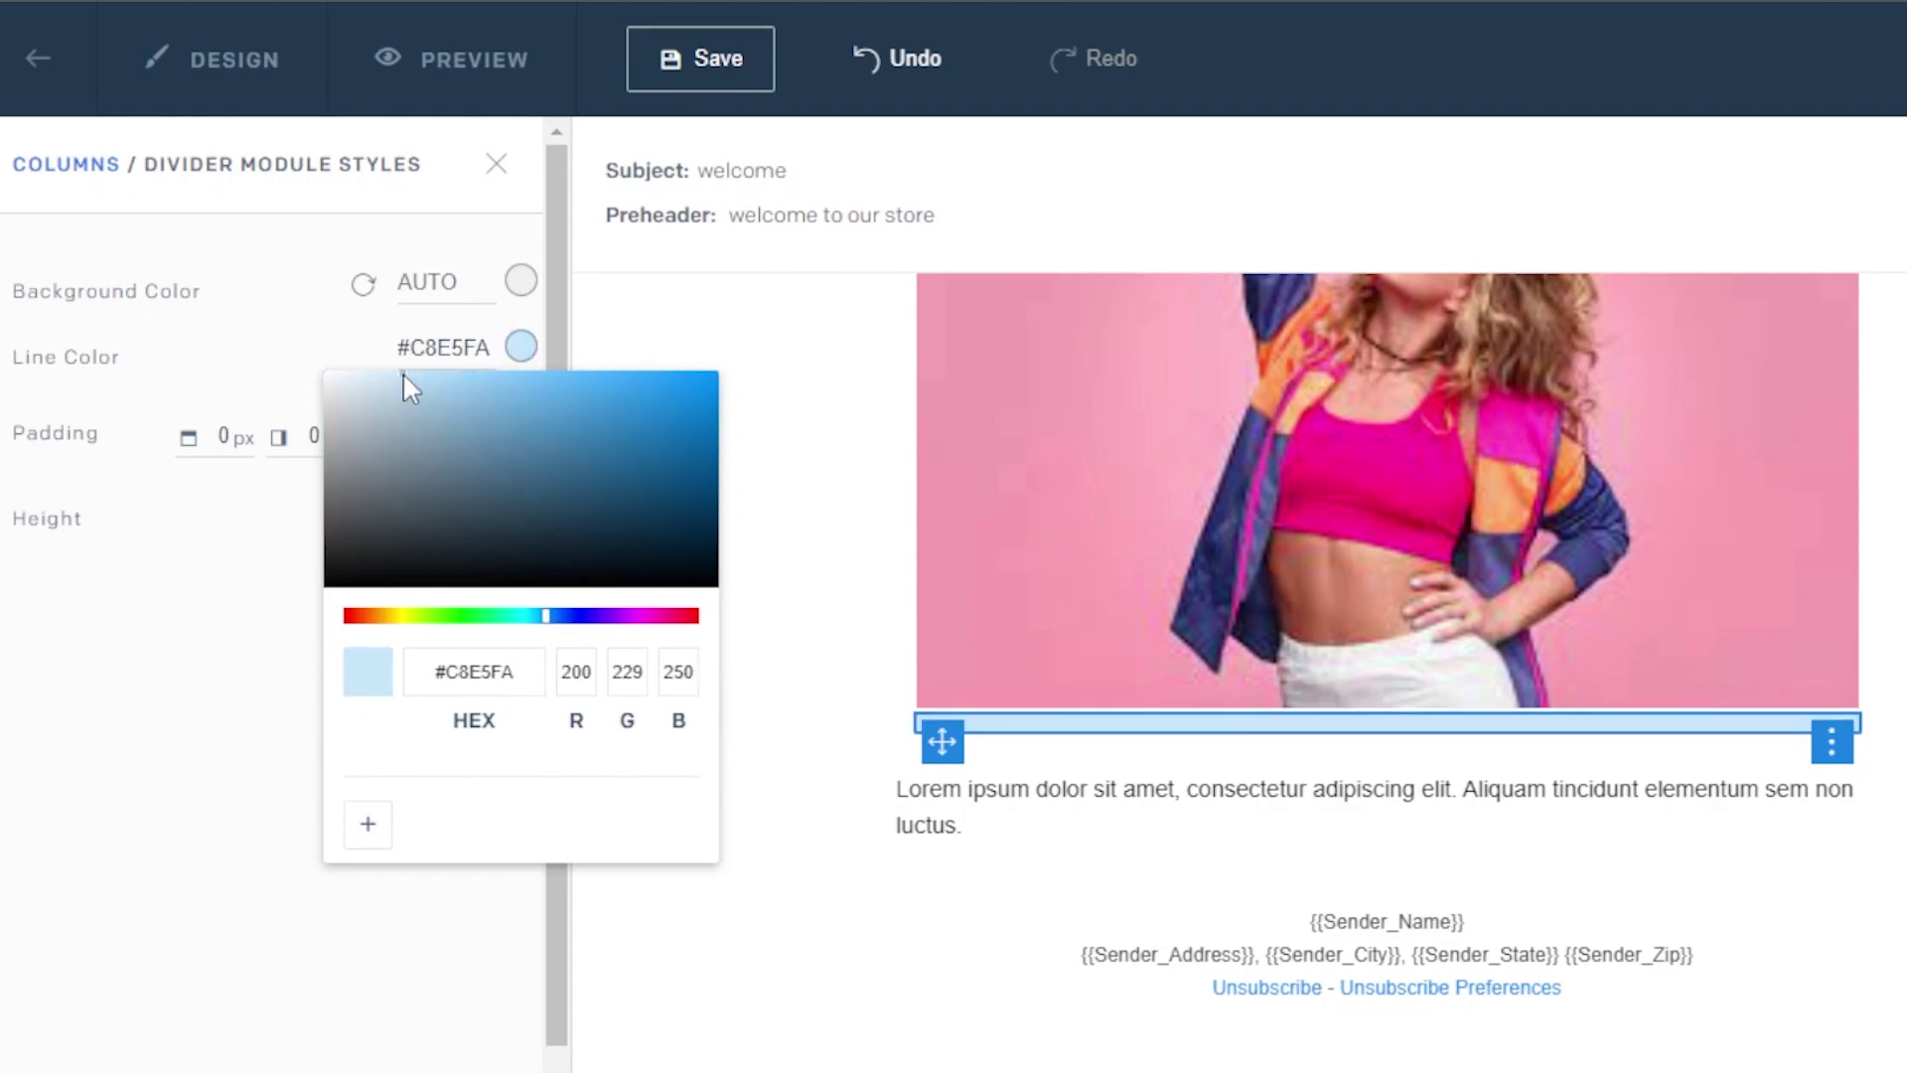
click(478, 512)
key(BackSpace)
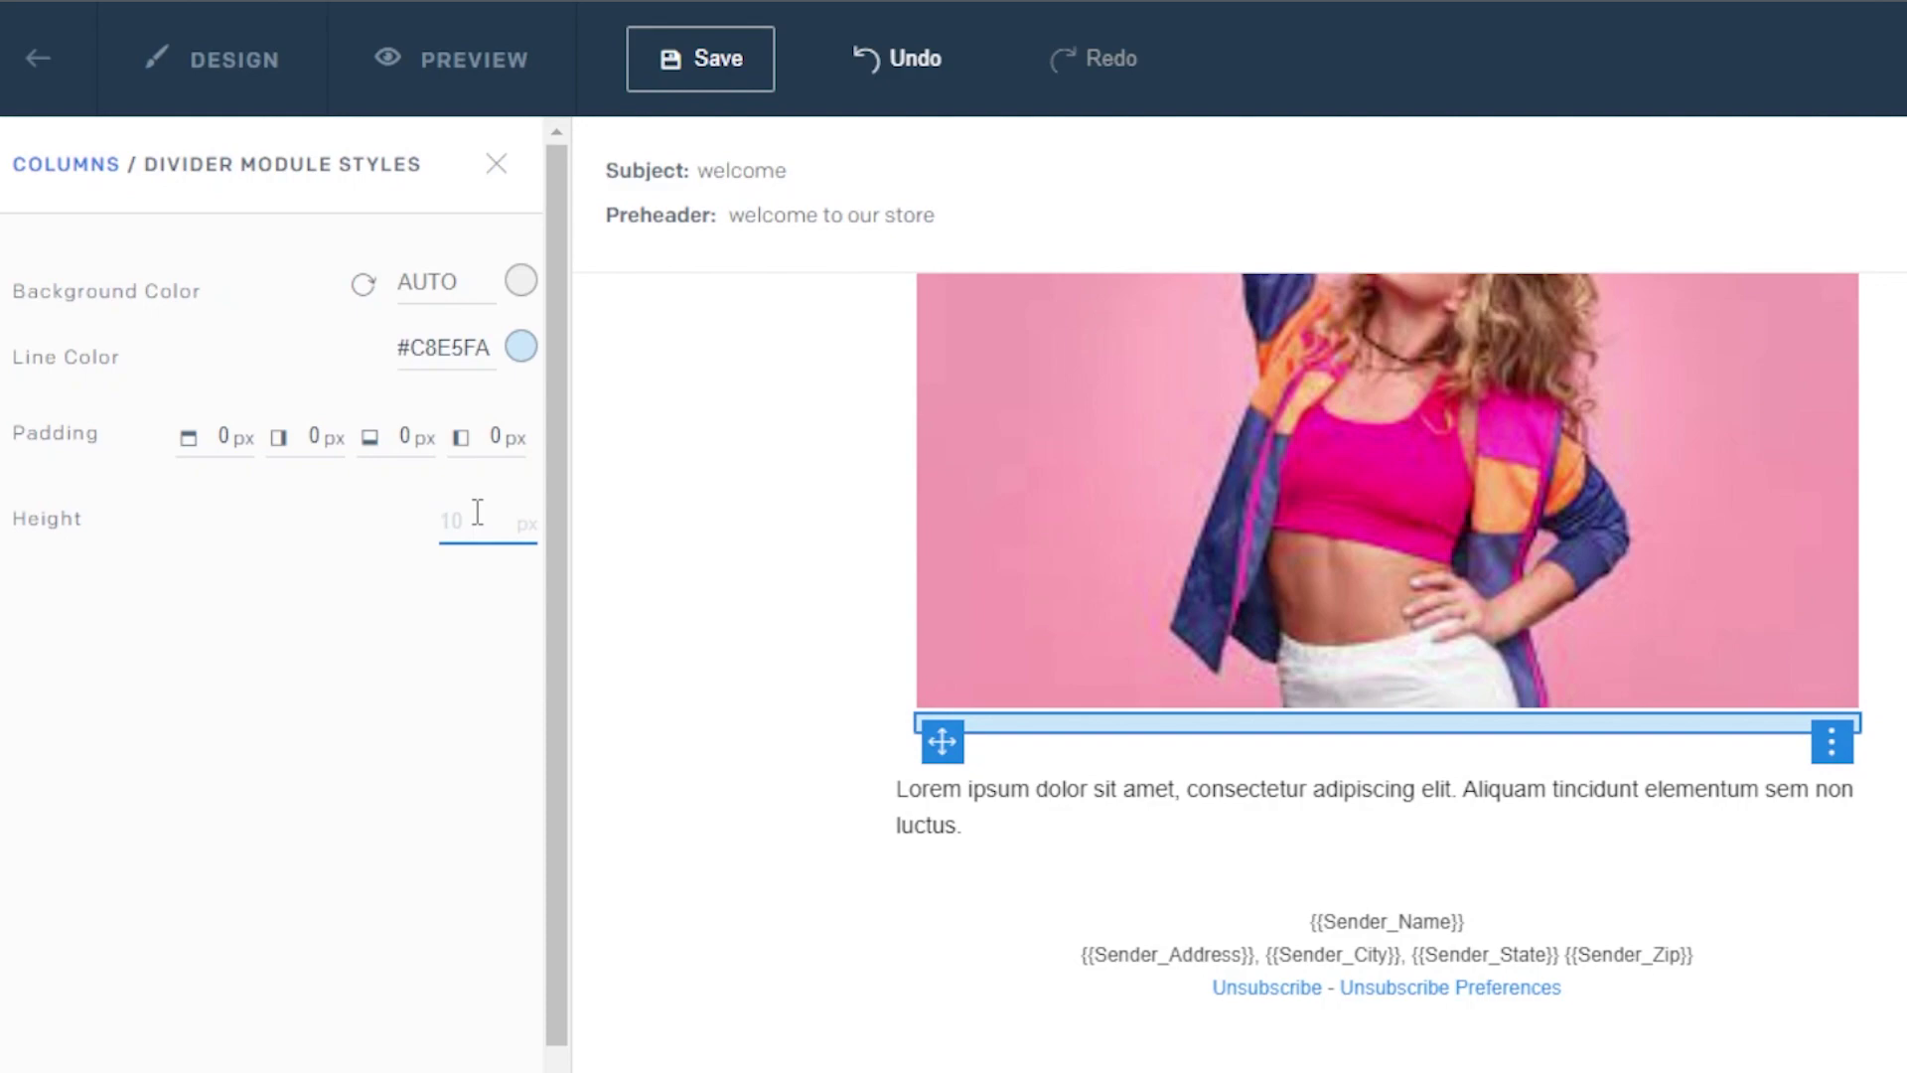
text(2)
click(760, 727)
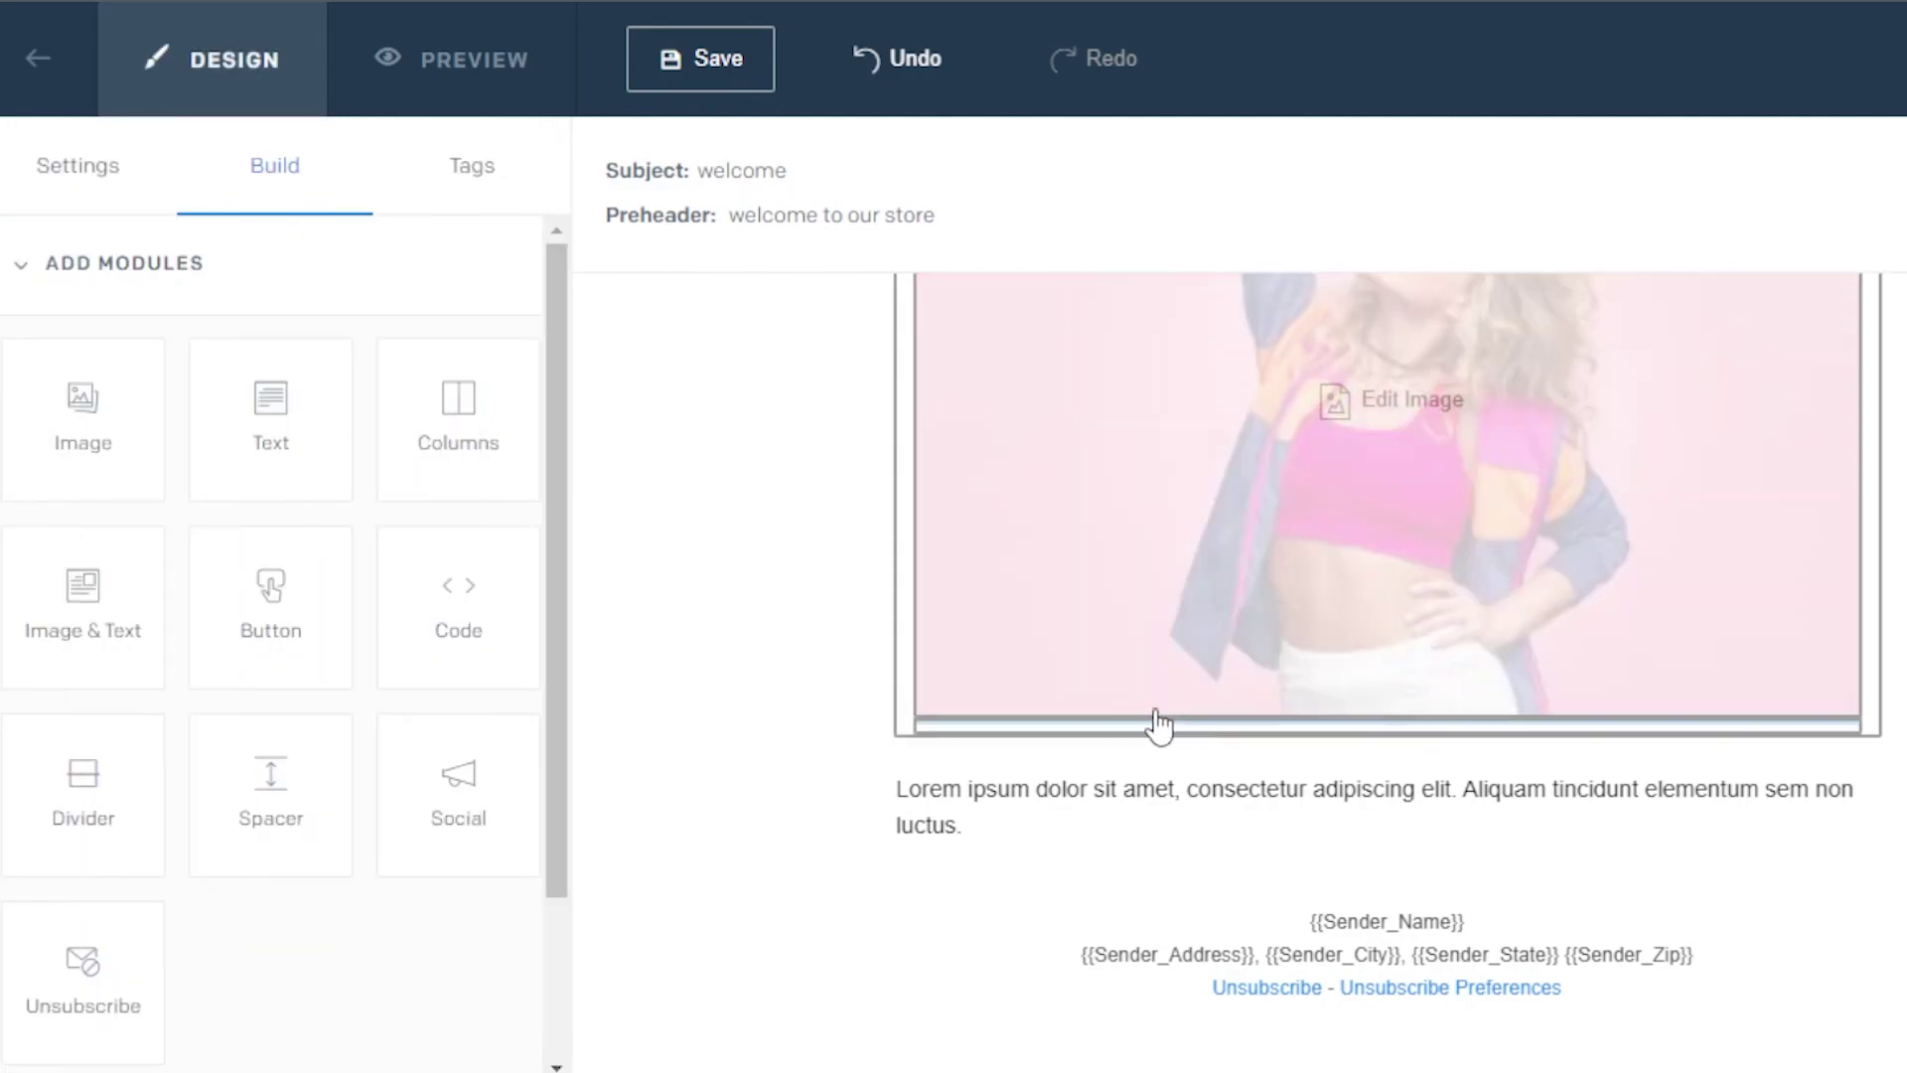
Place a Button module below the divider, above the body text
drag(459, 425, 554, 468)
scroll(550, 608, down, 3)
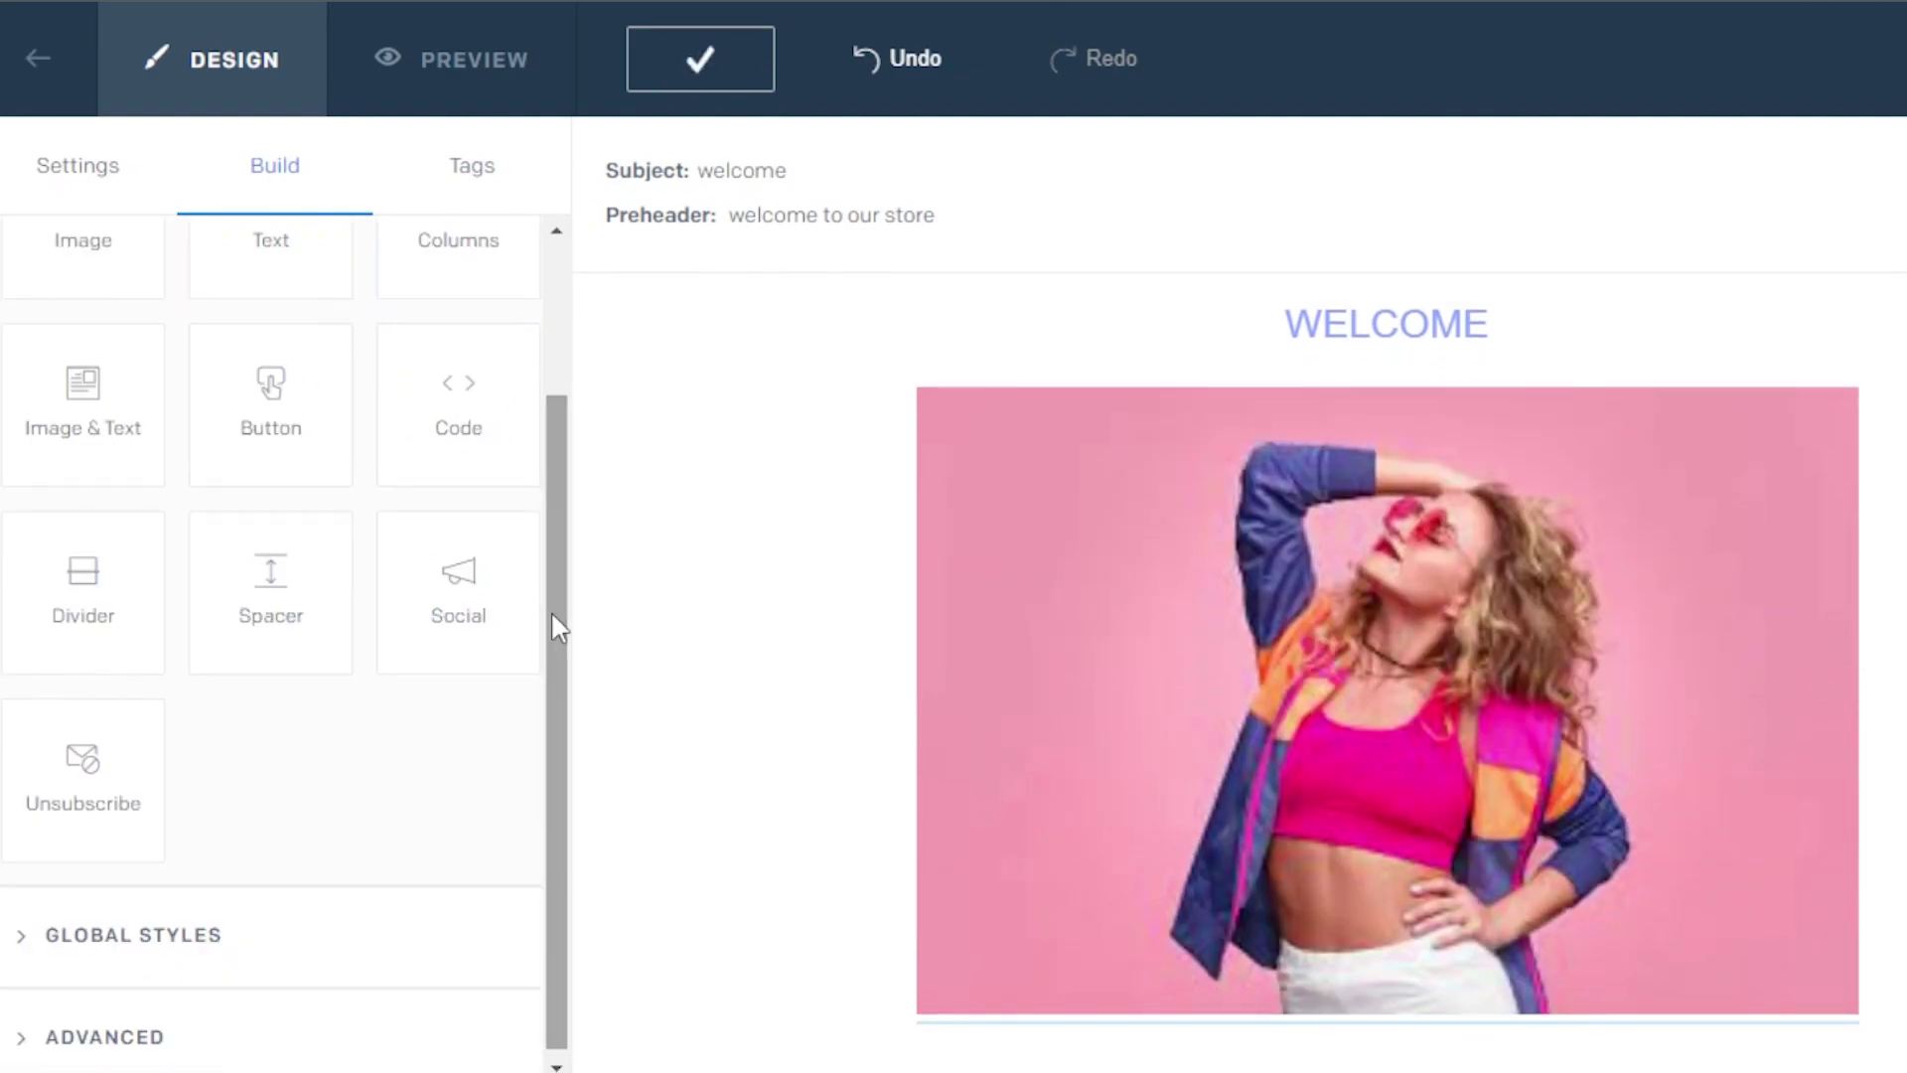
drag(250, 425, 245, 427)
drag(1162, 611, 1162, 596)
scroll(1013, 430, down, 5)
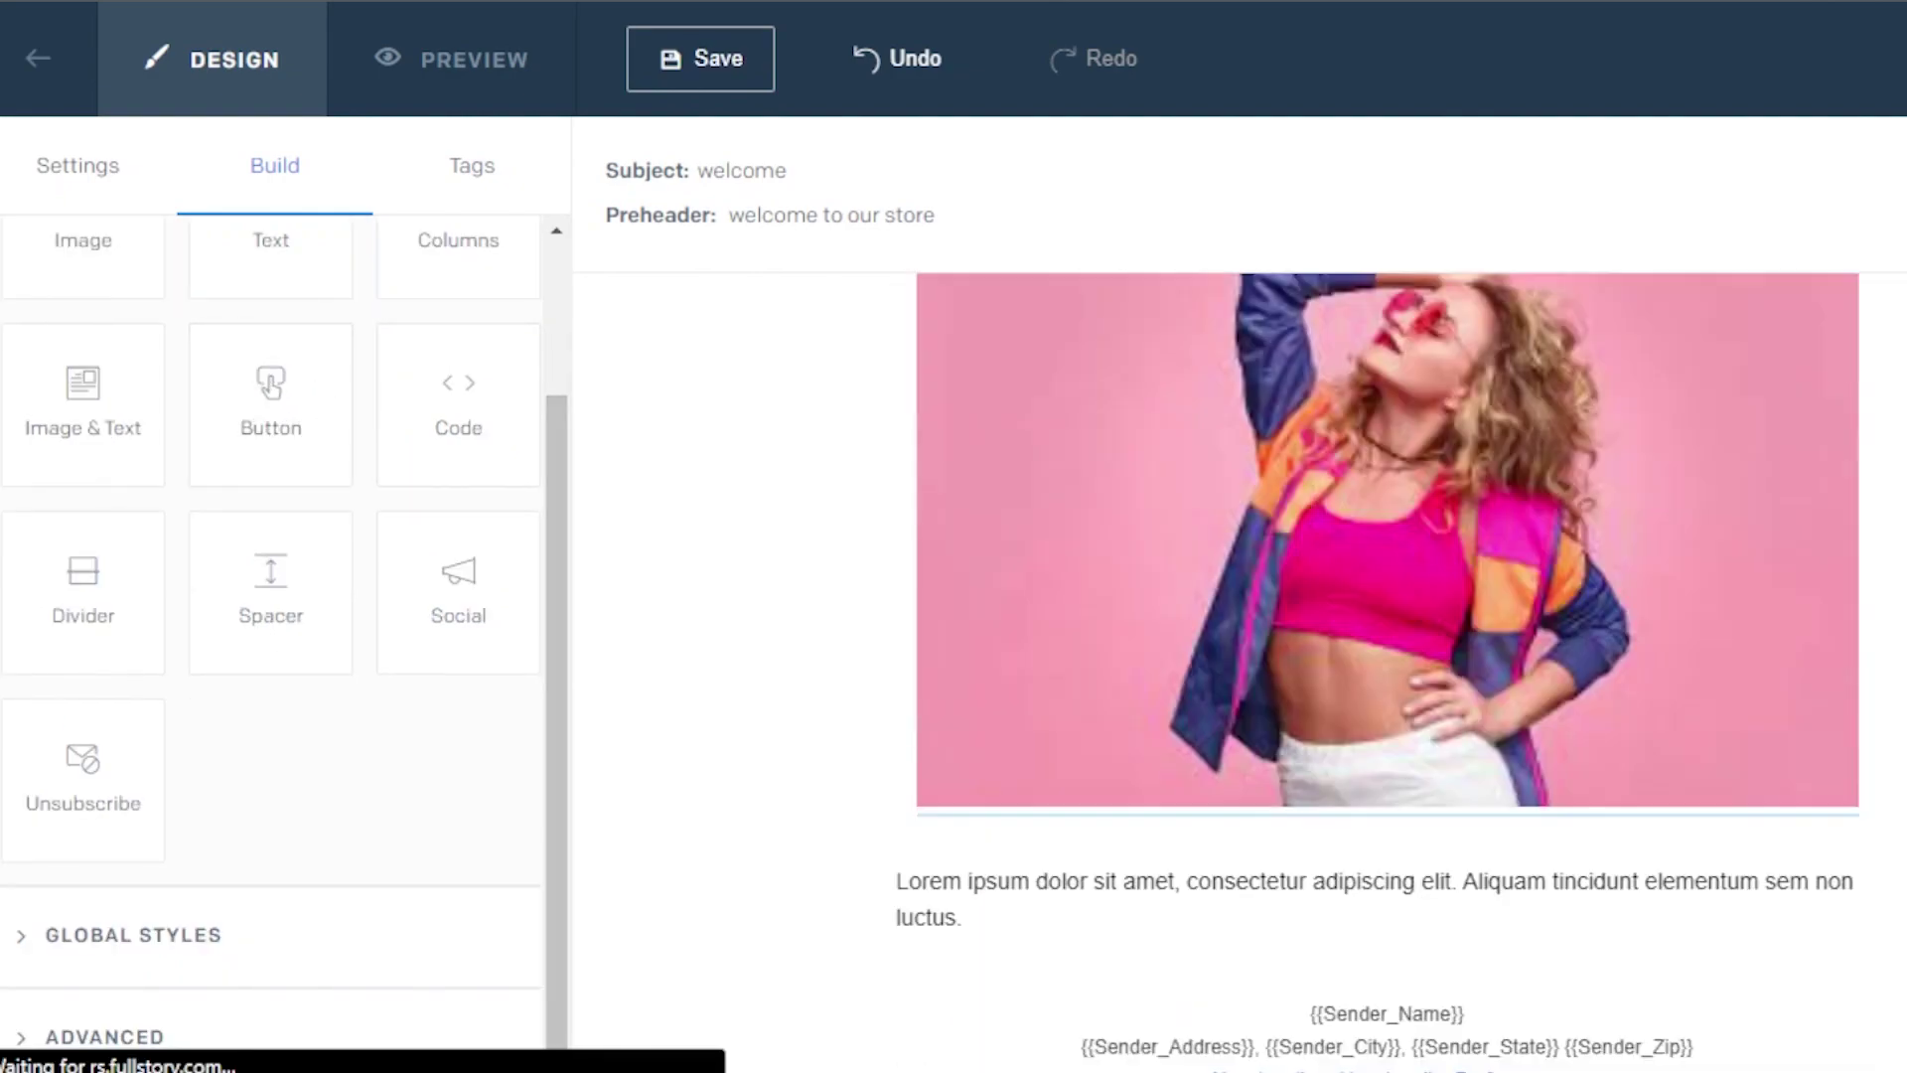
drag(452, 392, 1413, 912)
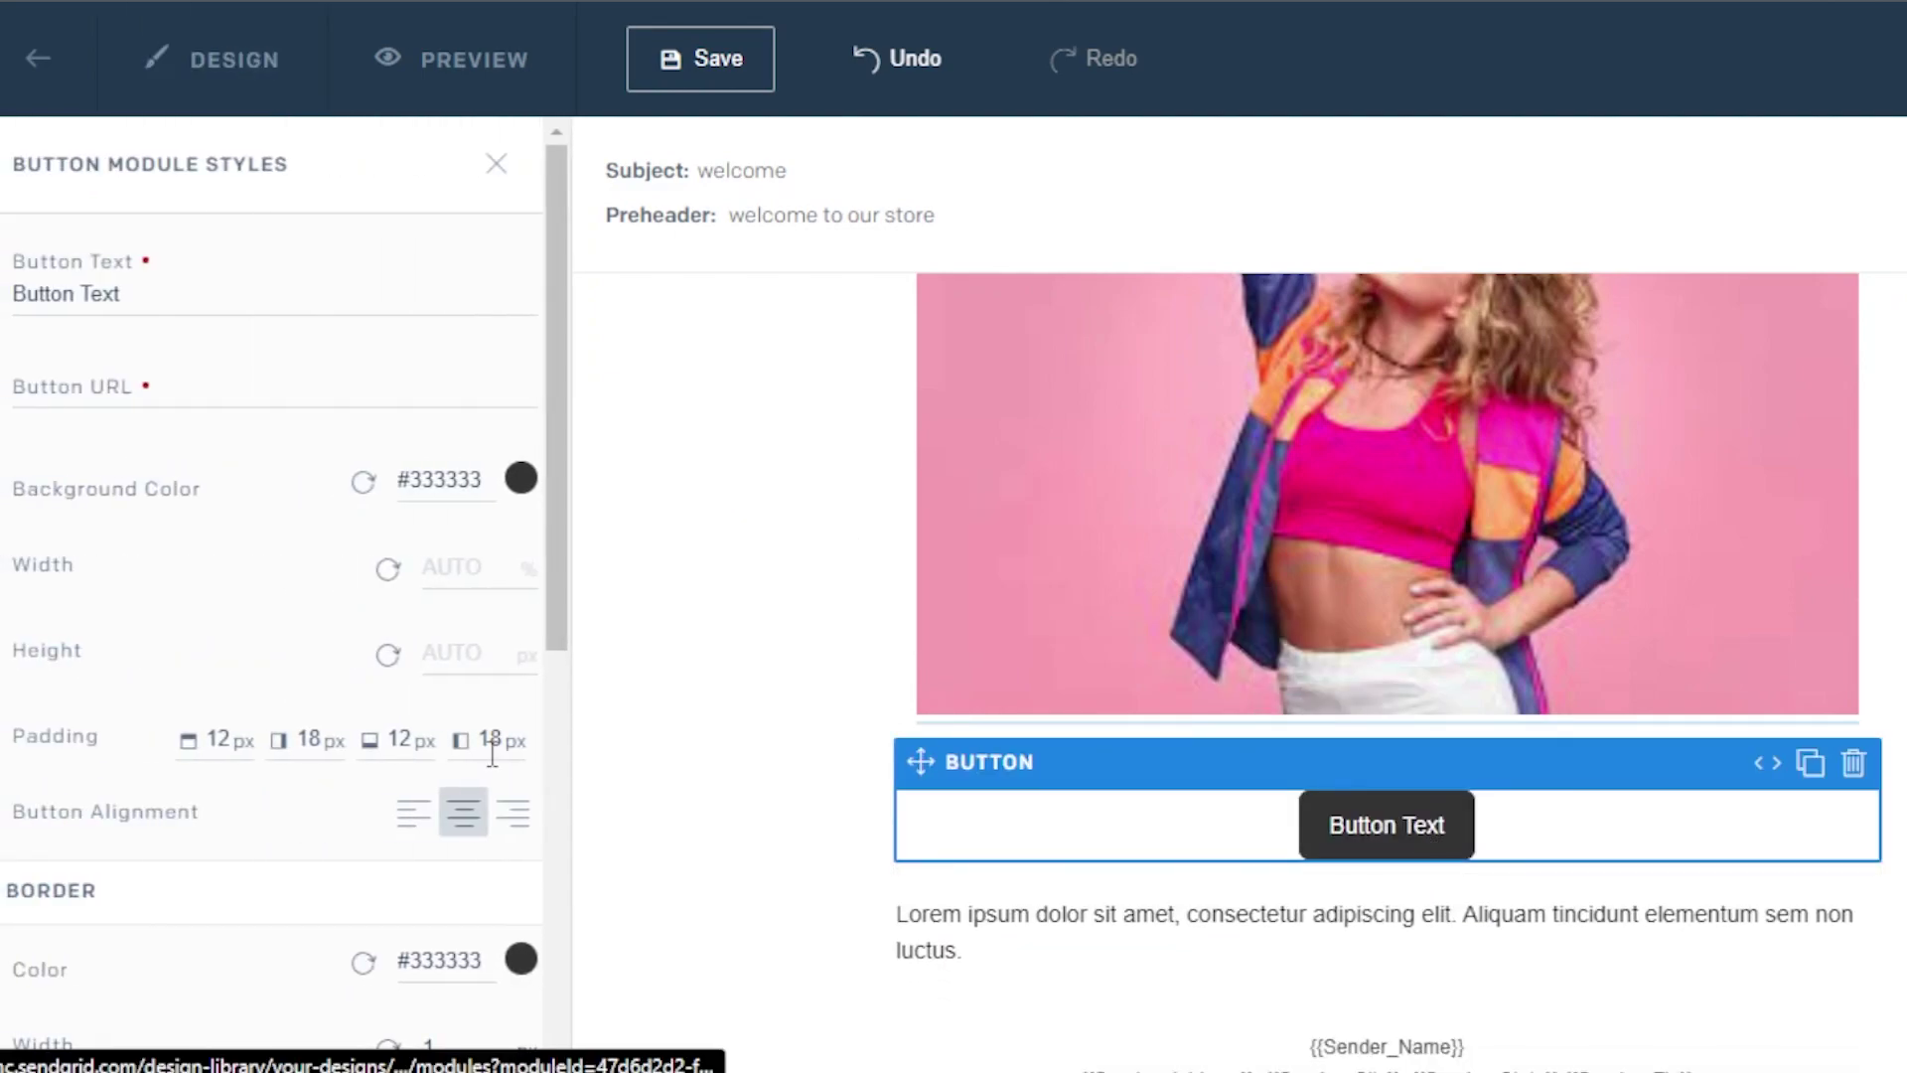
Change the button label to 'Click Here'
click(128, 295)
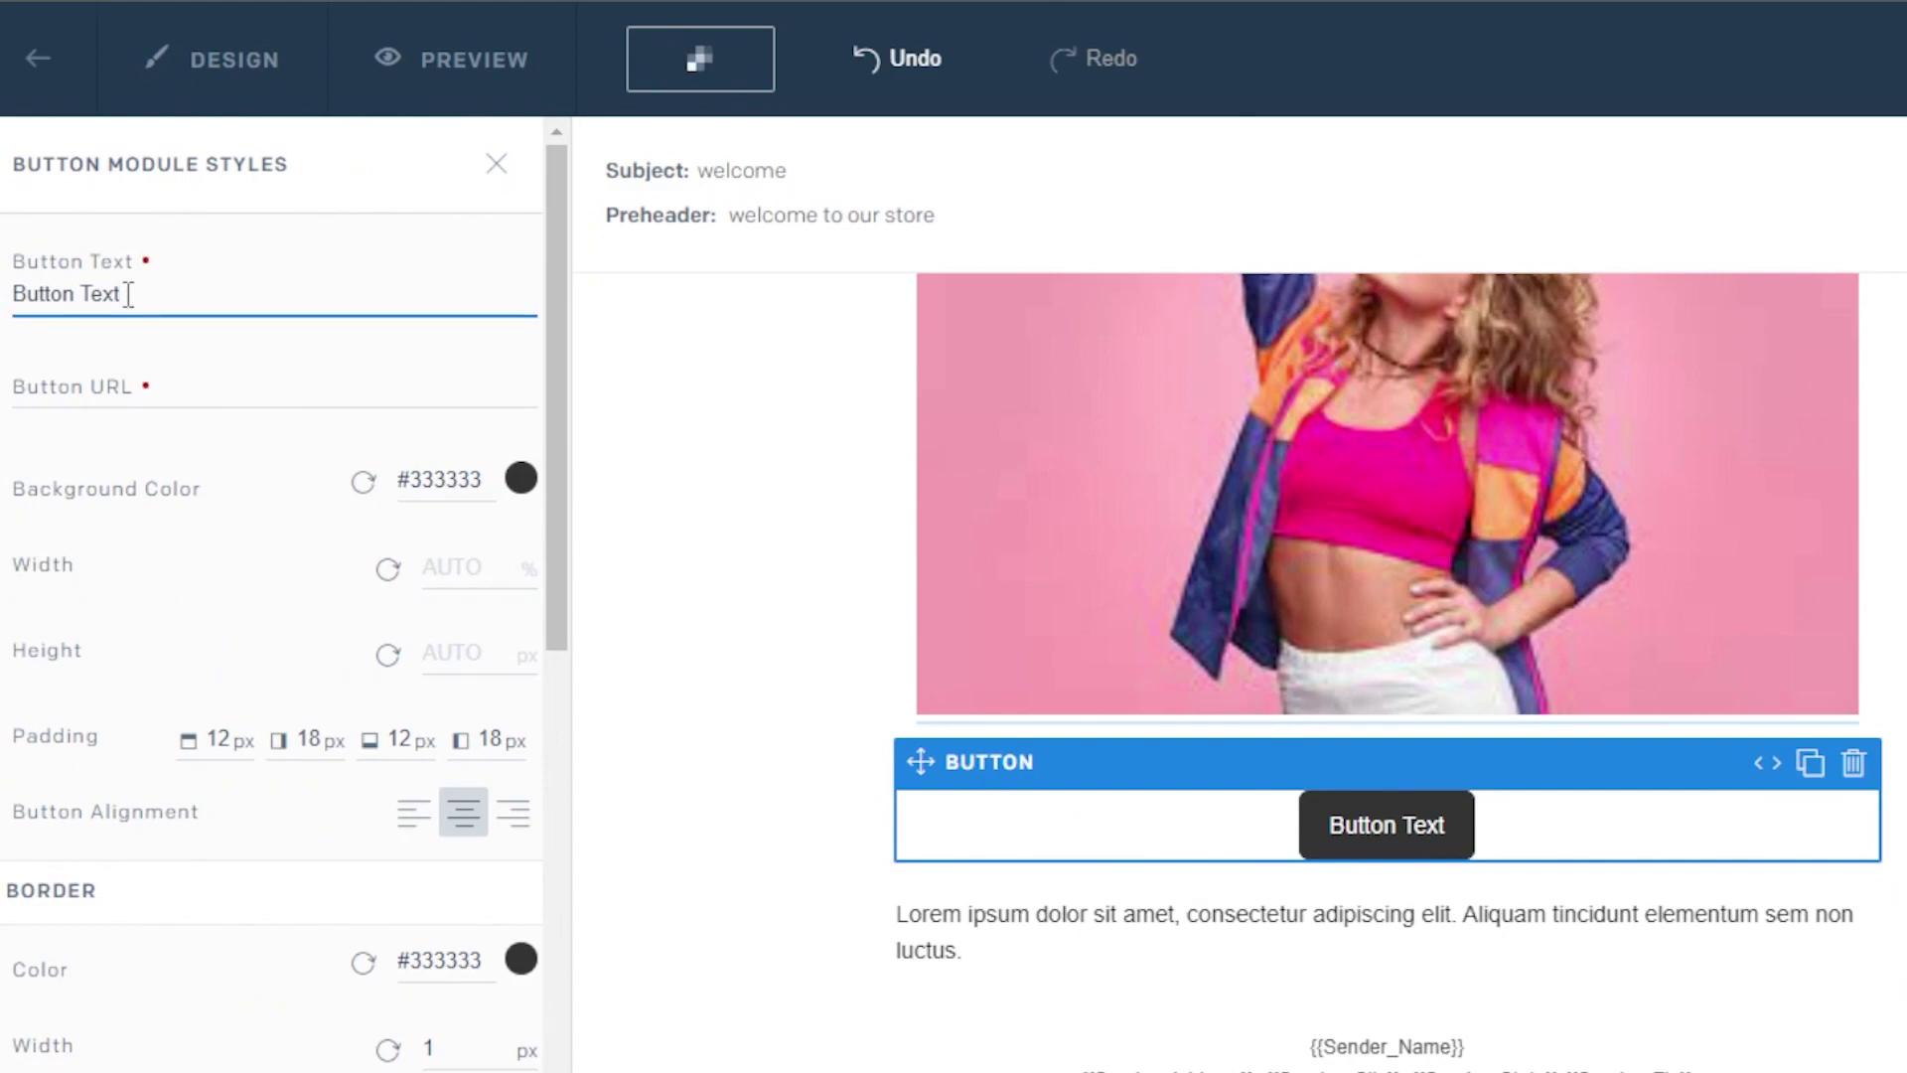
key(BackSpace)
key(BackSpace)
key(BackSpace)
key(BackSpace)
key(BackSpace)
key(BackSpace)
key(BackSpace)
key(BackSpace)
key(BackSpace)
key(BackSpace)
key(BackSpace)
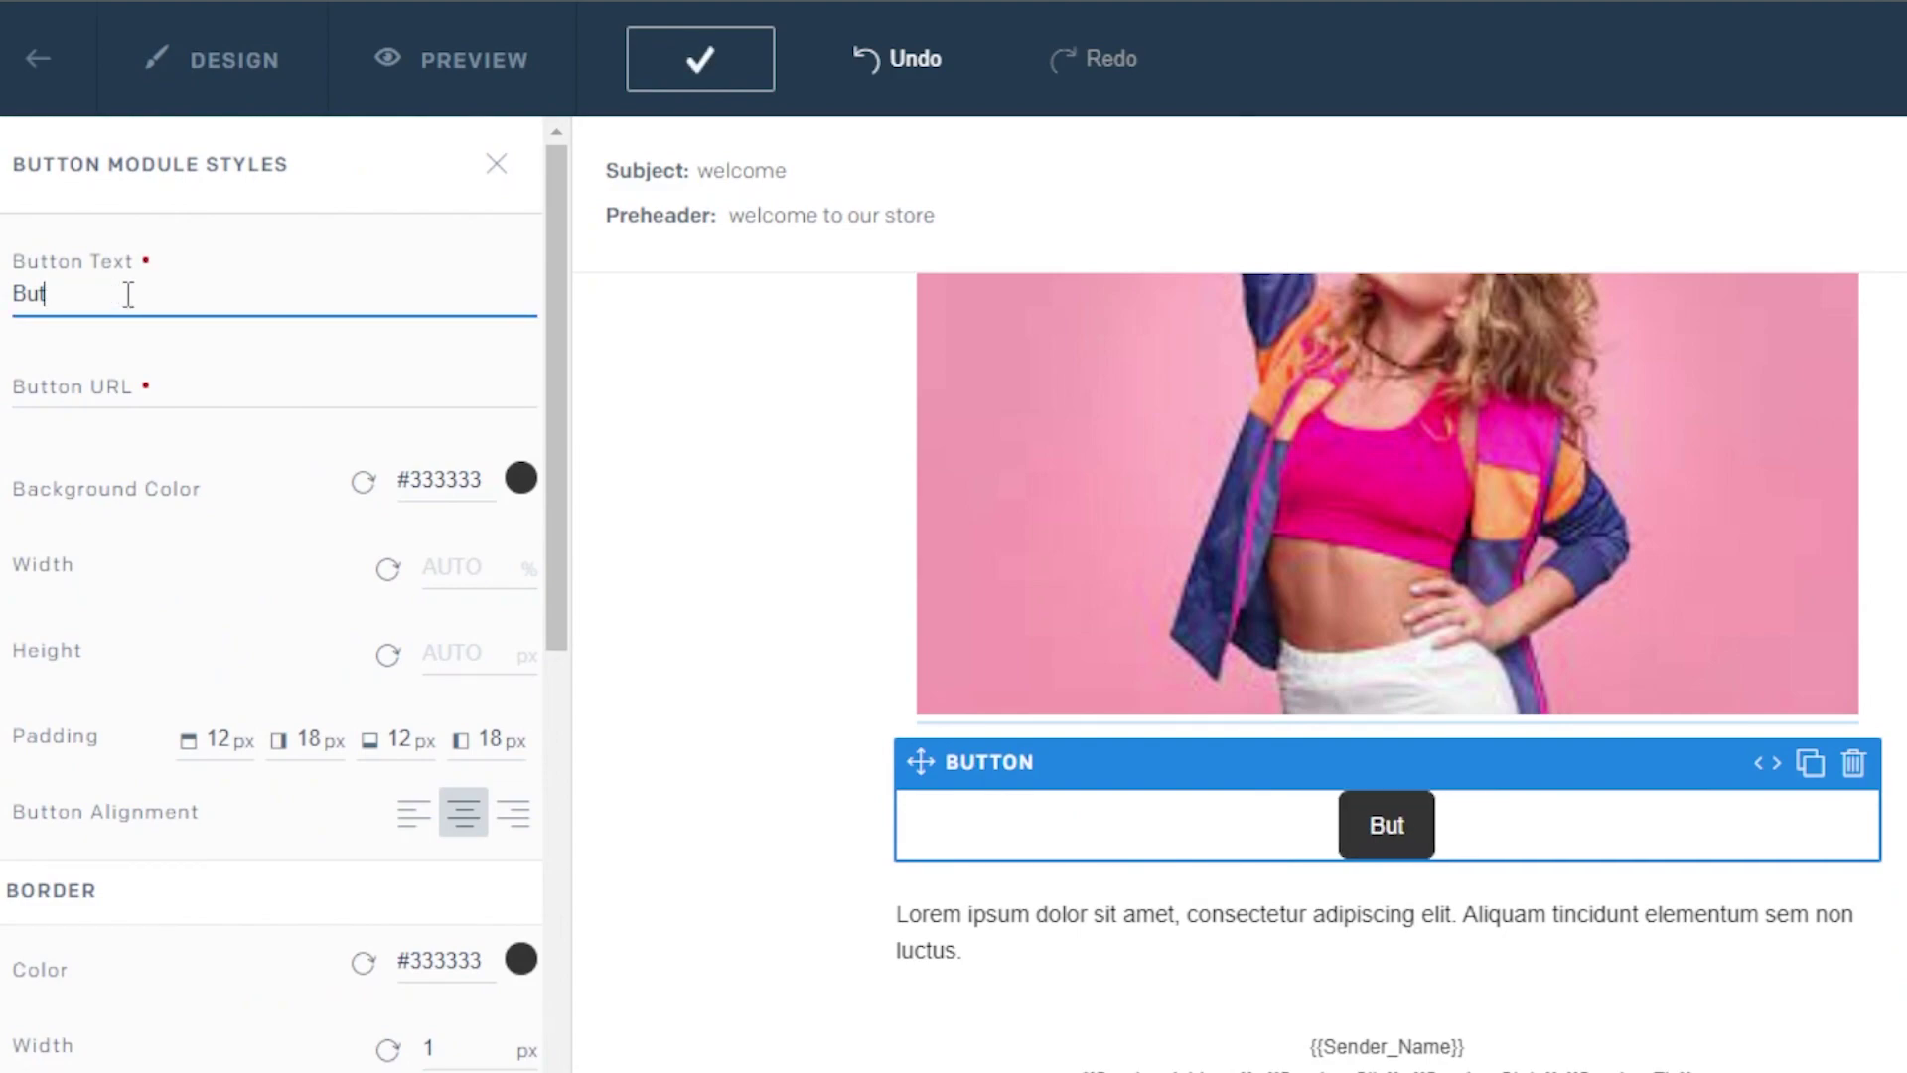
text(Click Here)
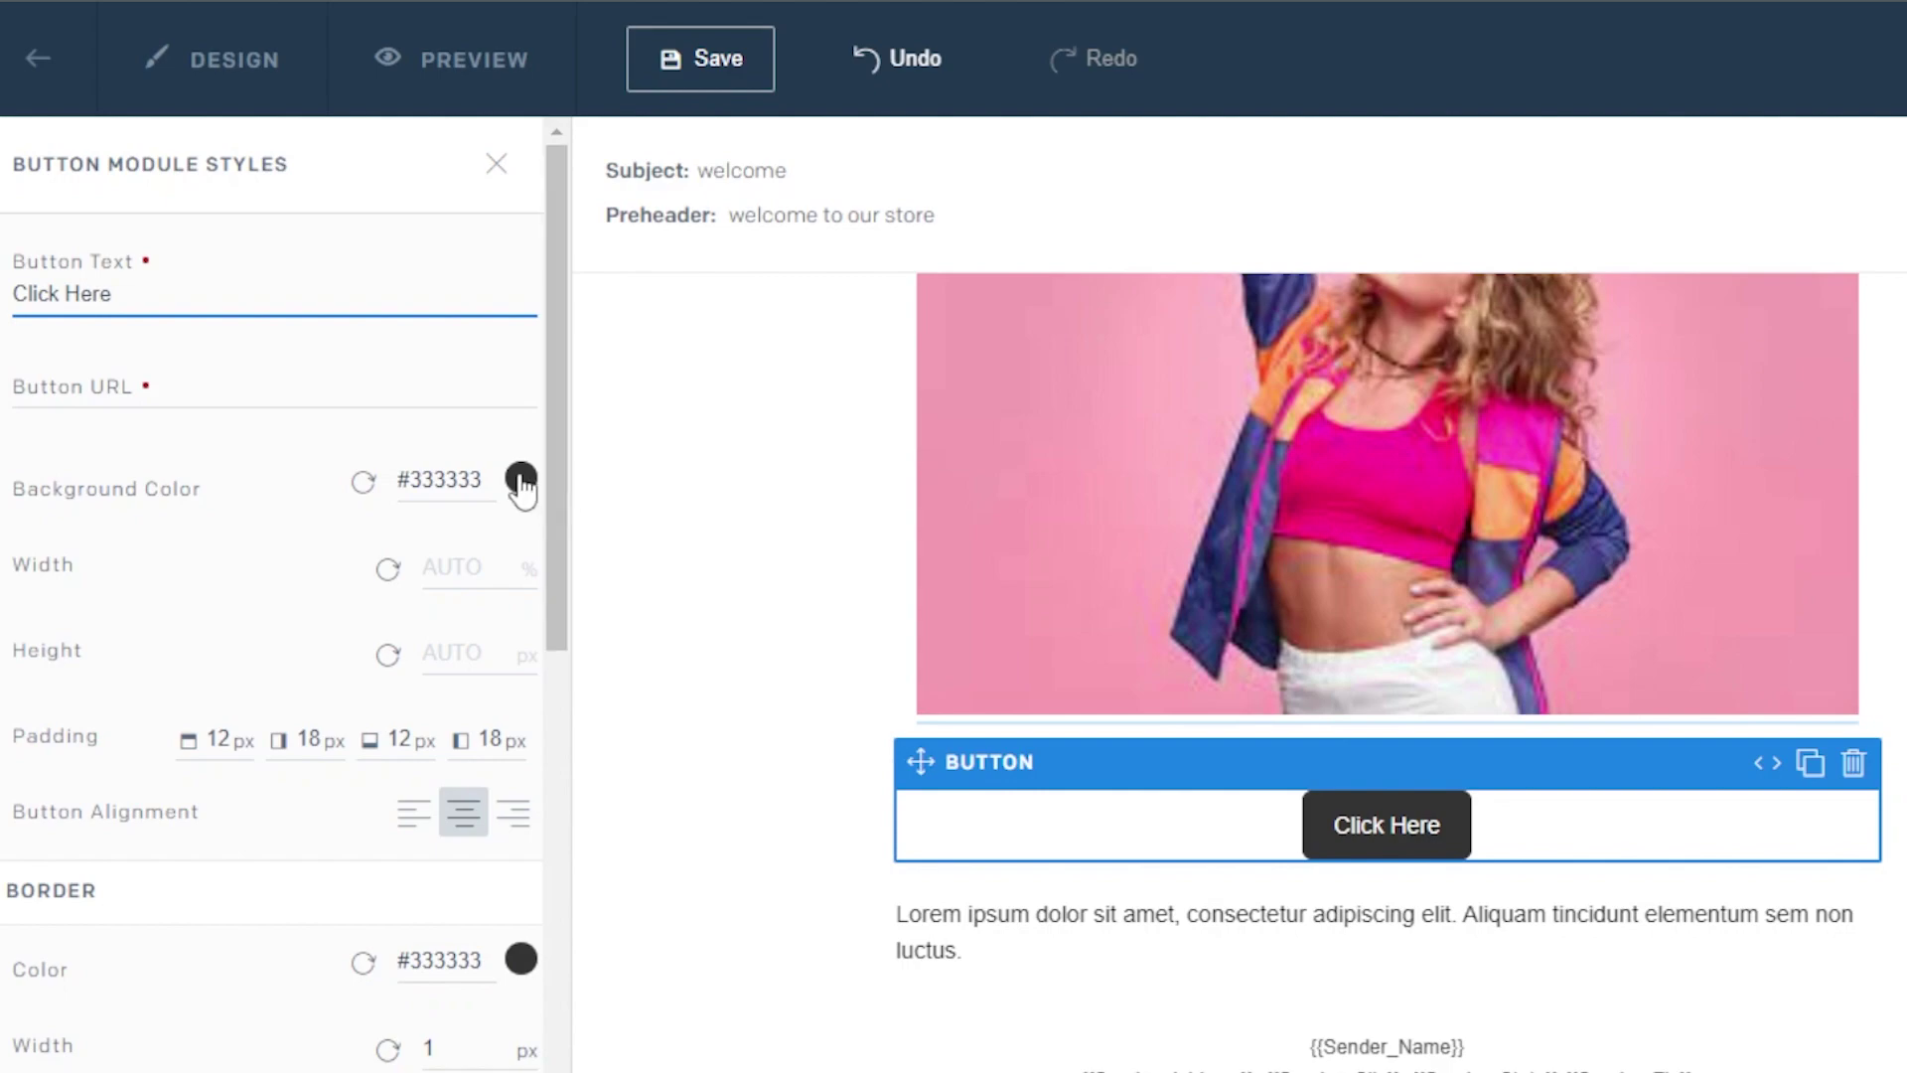
Set the button background colour to blue #2A8EF2
click(521, 479)
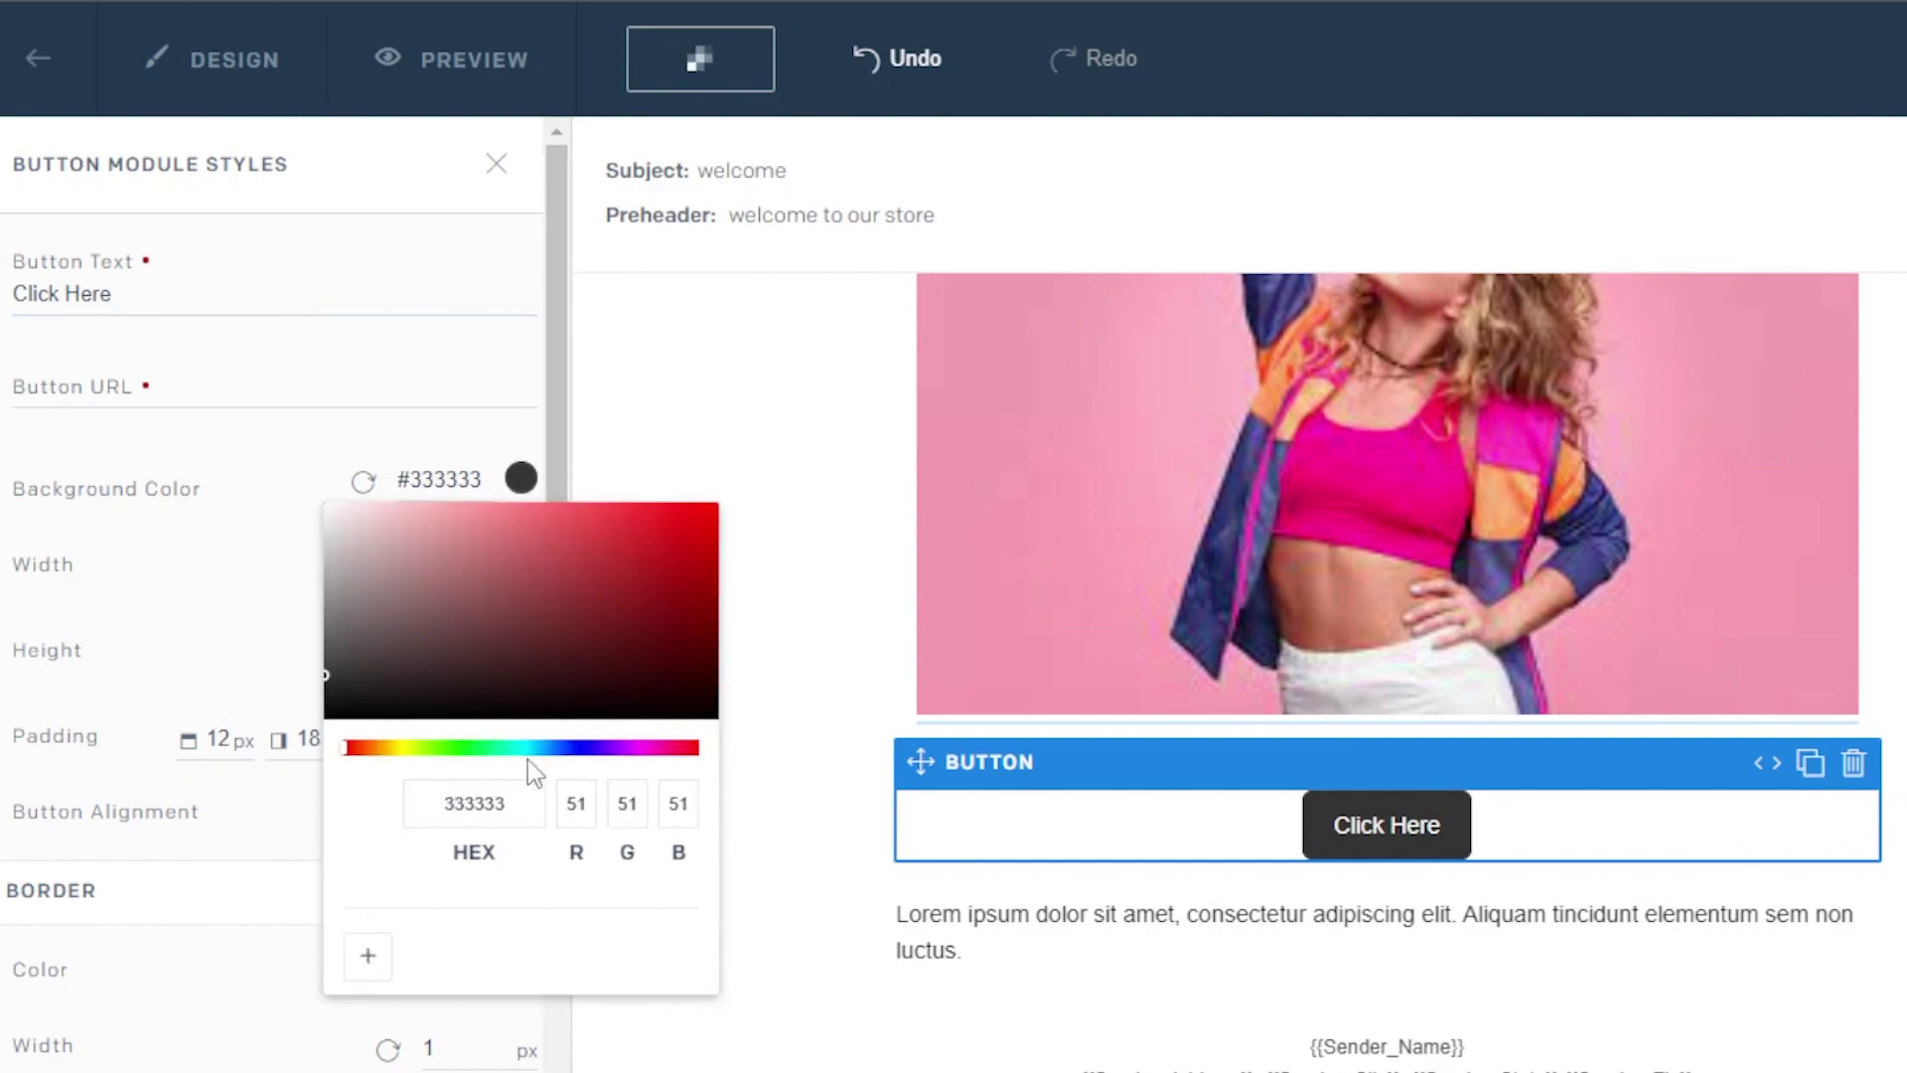
click(553, 751)
click(581, 517)
click(788, 469)
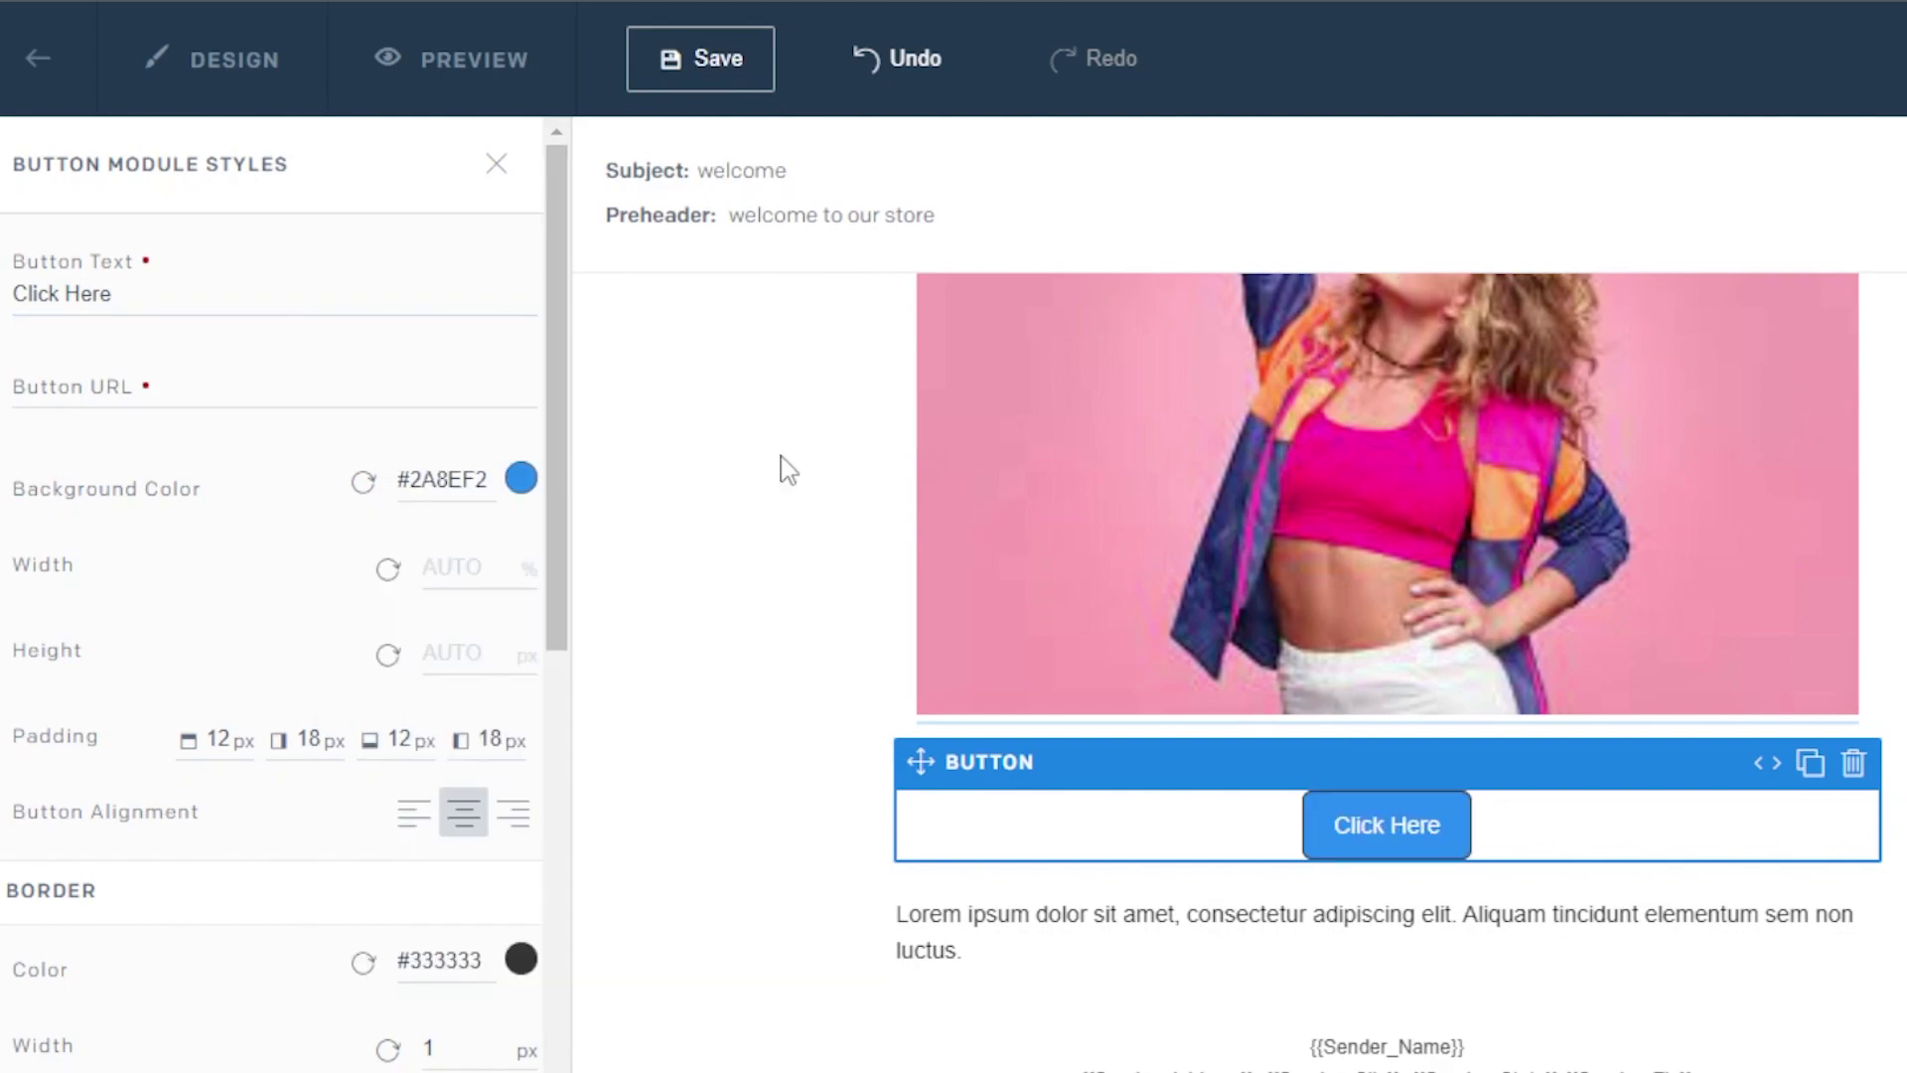
click(788, 469)
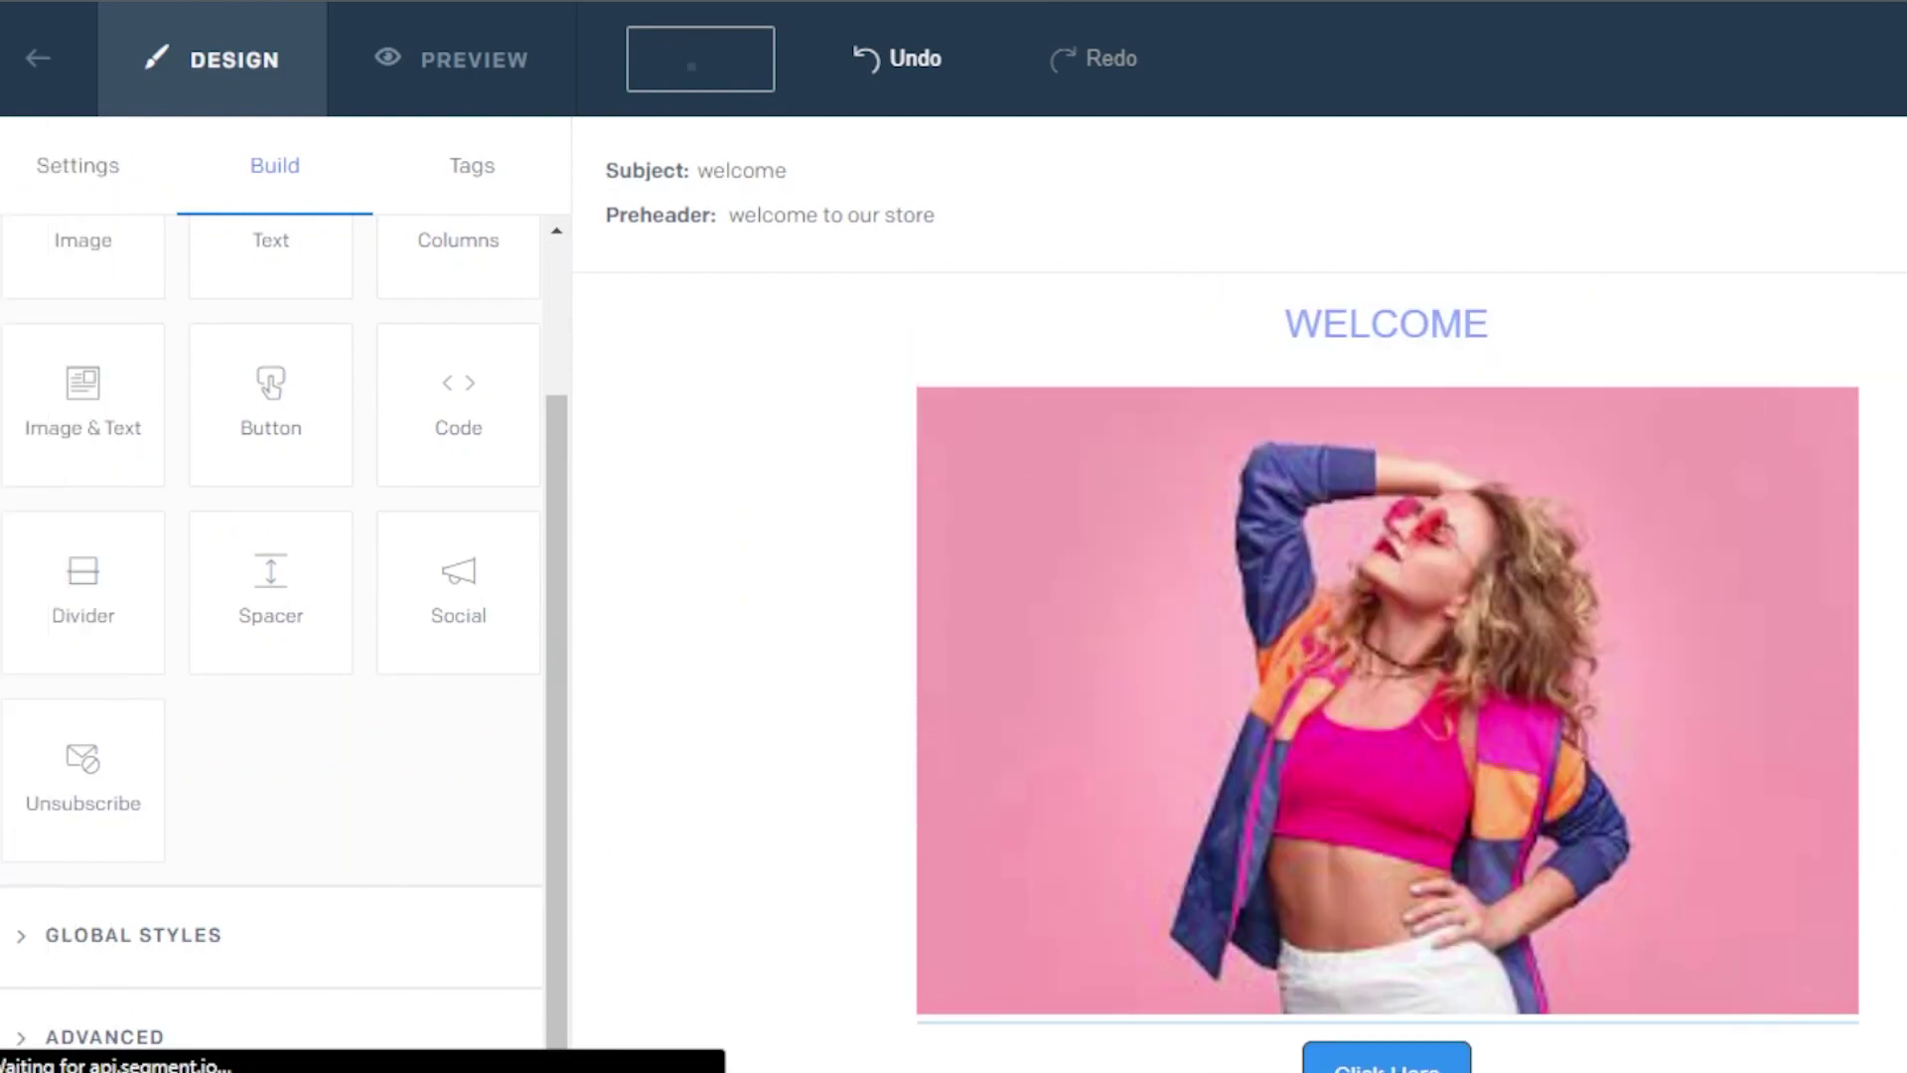
Select the Lorem ipsum body text, then scroll through the Tags list of merge tags
click(1107, 806)
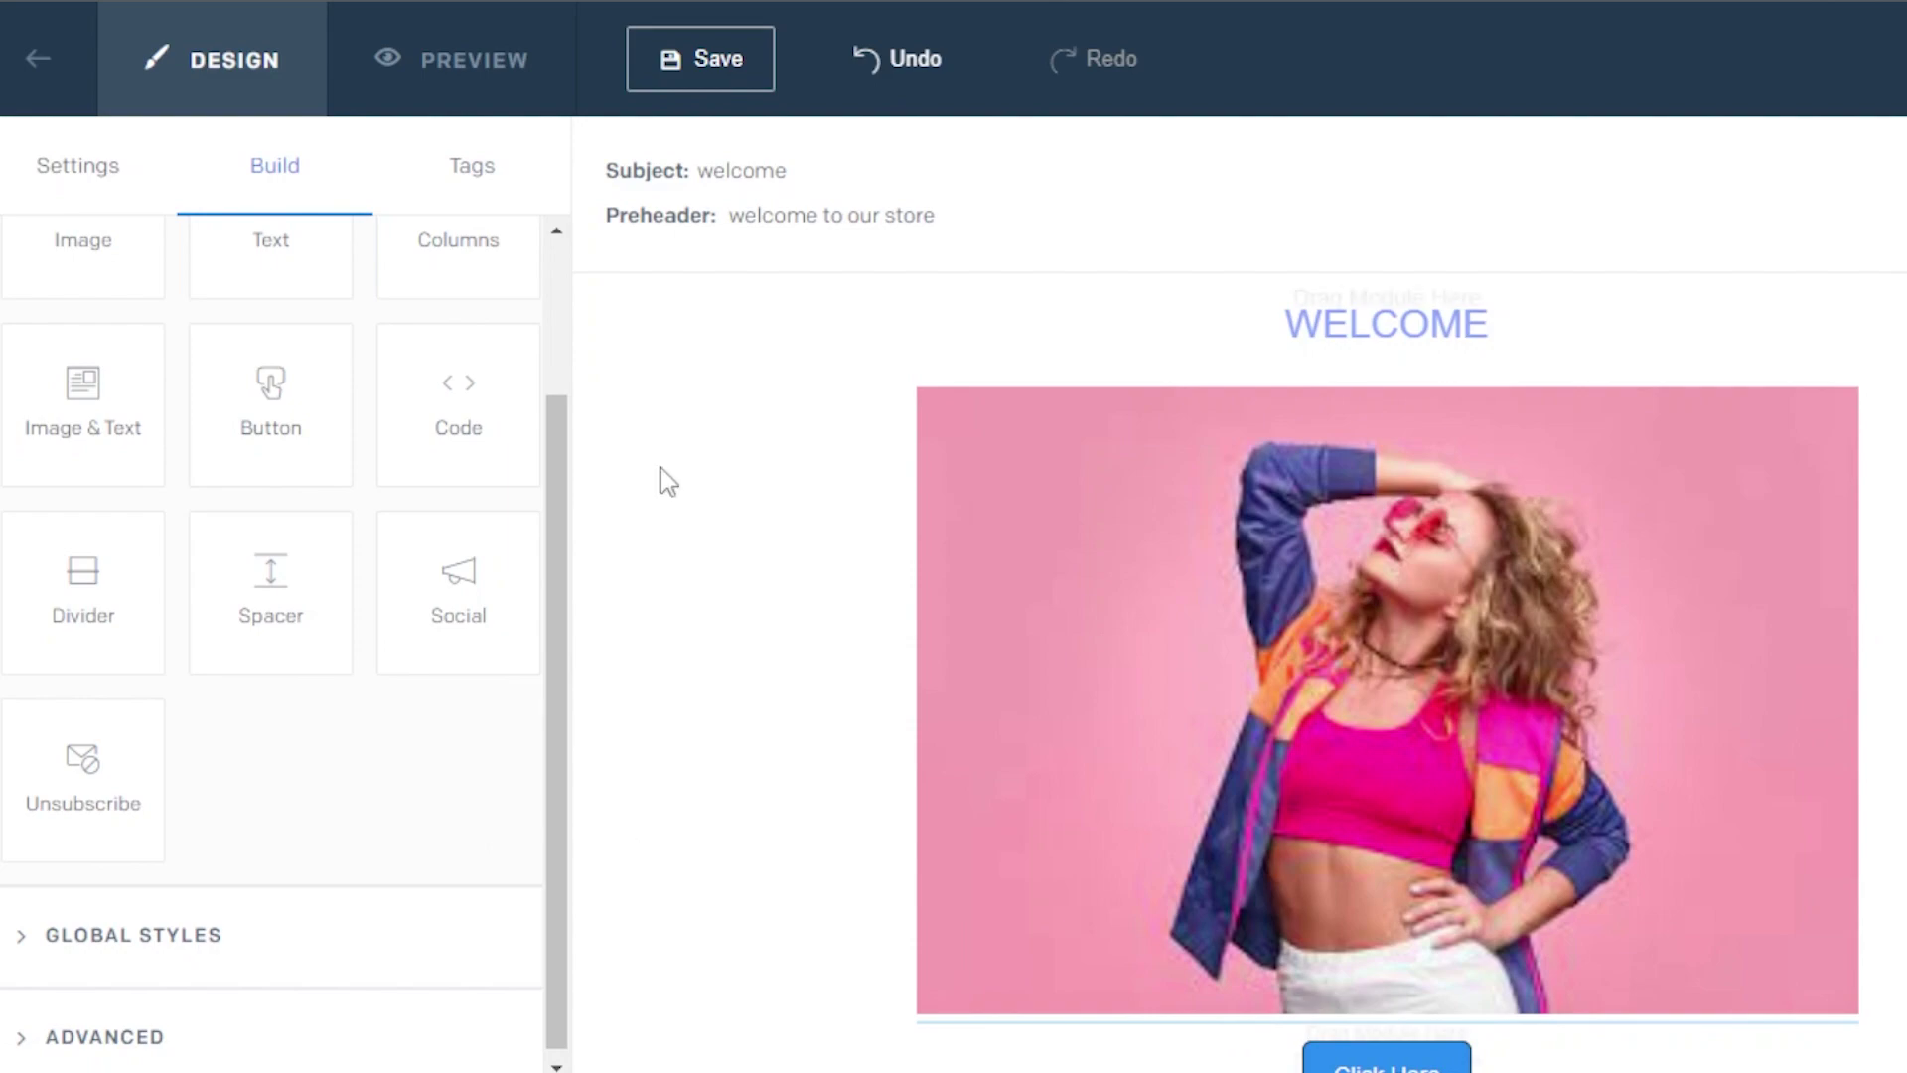
drag(477, 591, 167, 972)
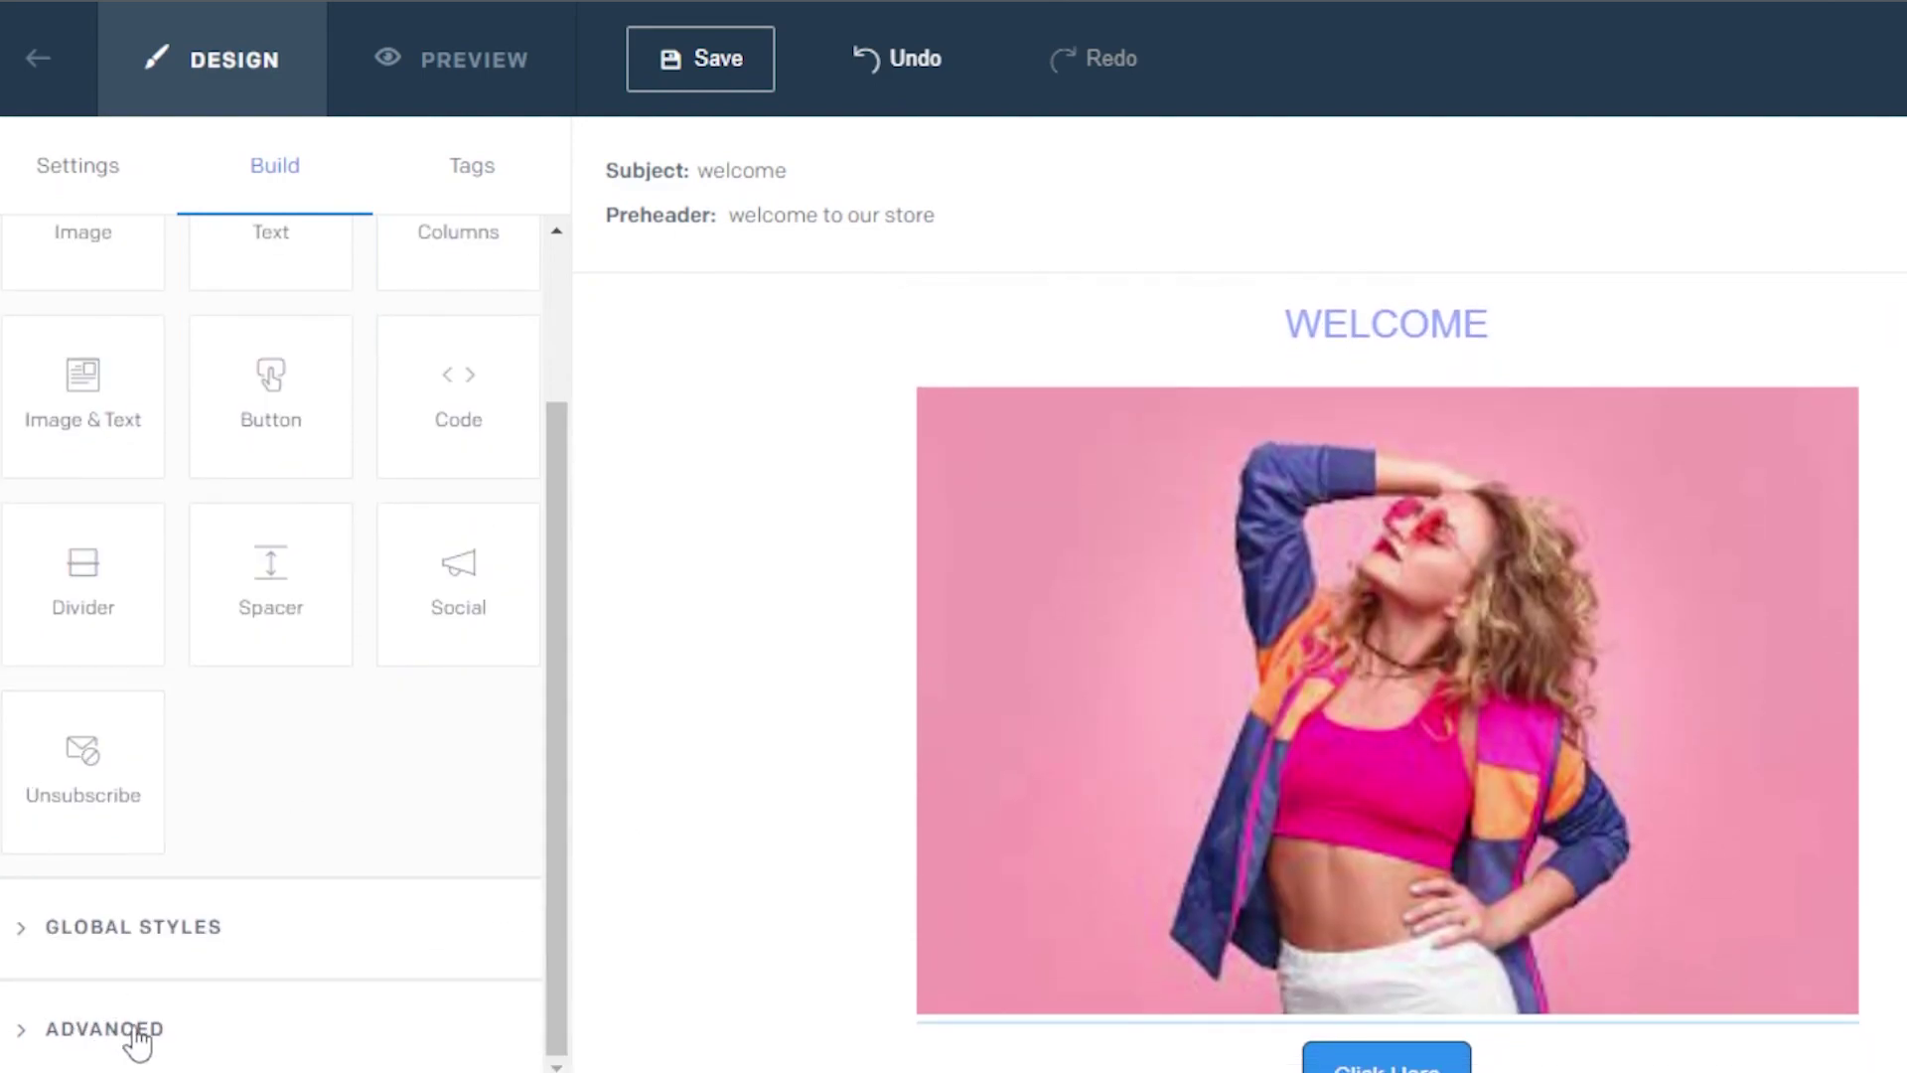
click(472, 176)
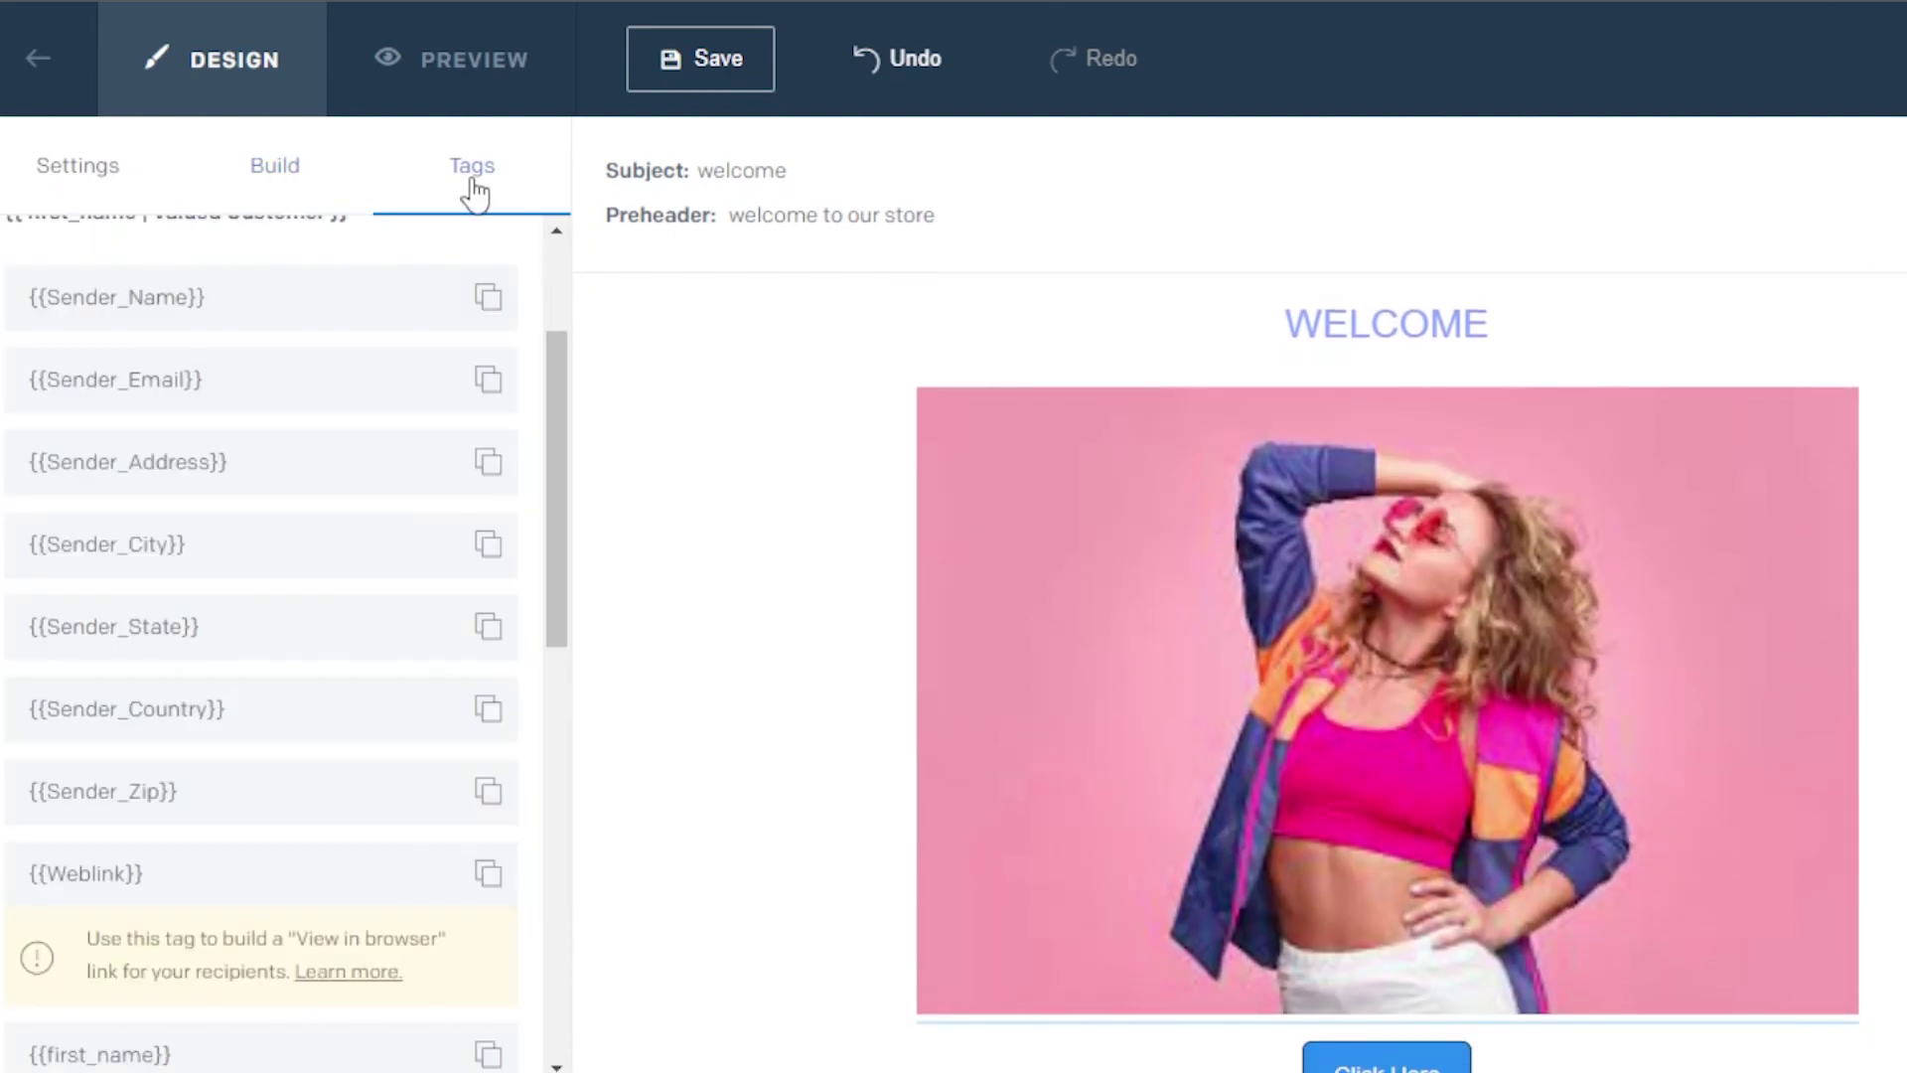
drag(553, 378, 554, 626)
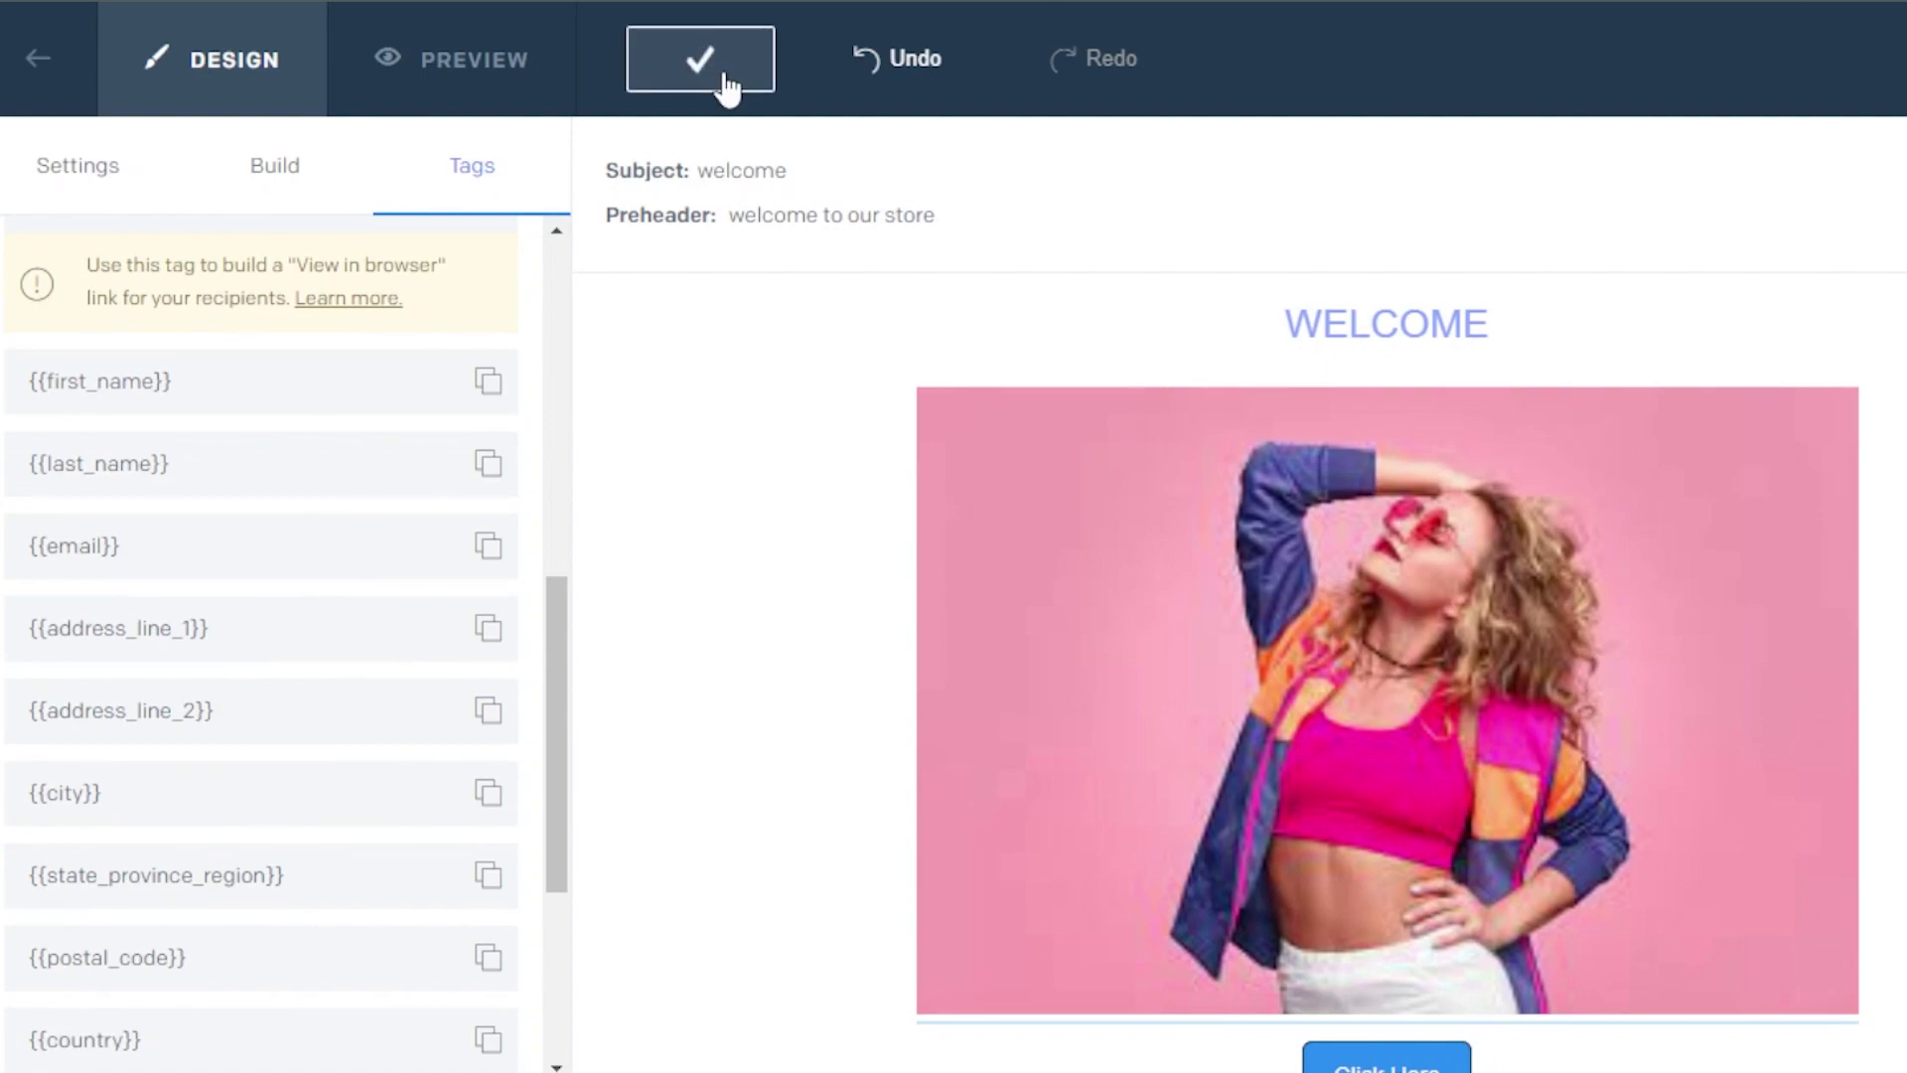
Preview the email's WELCOME heading, photo, Click Here button and text, then save the design
click(515, 70)
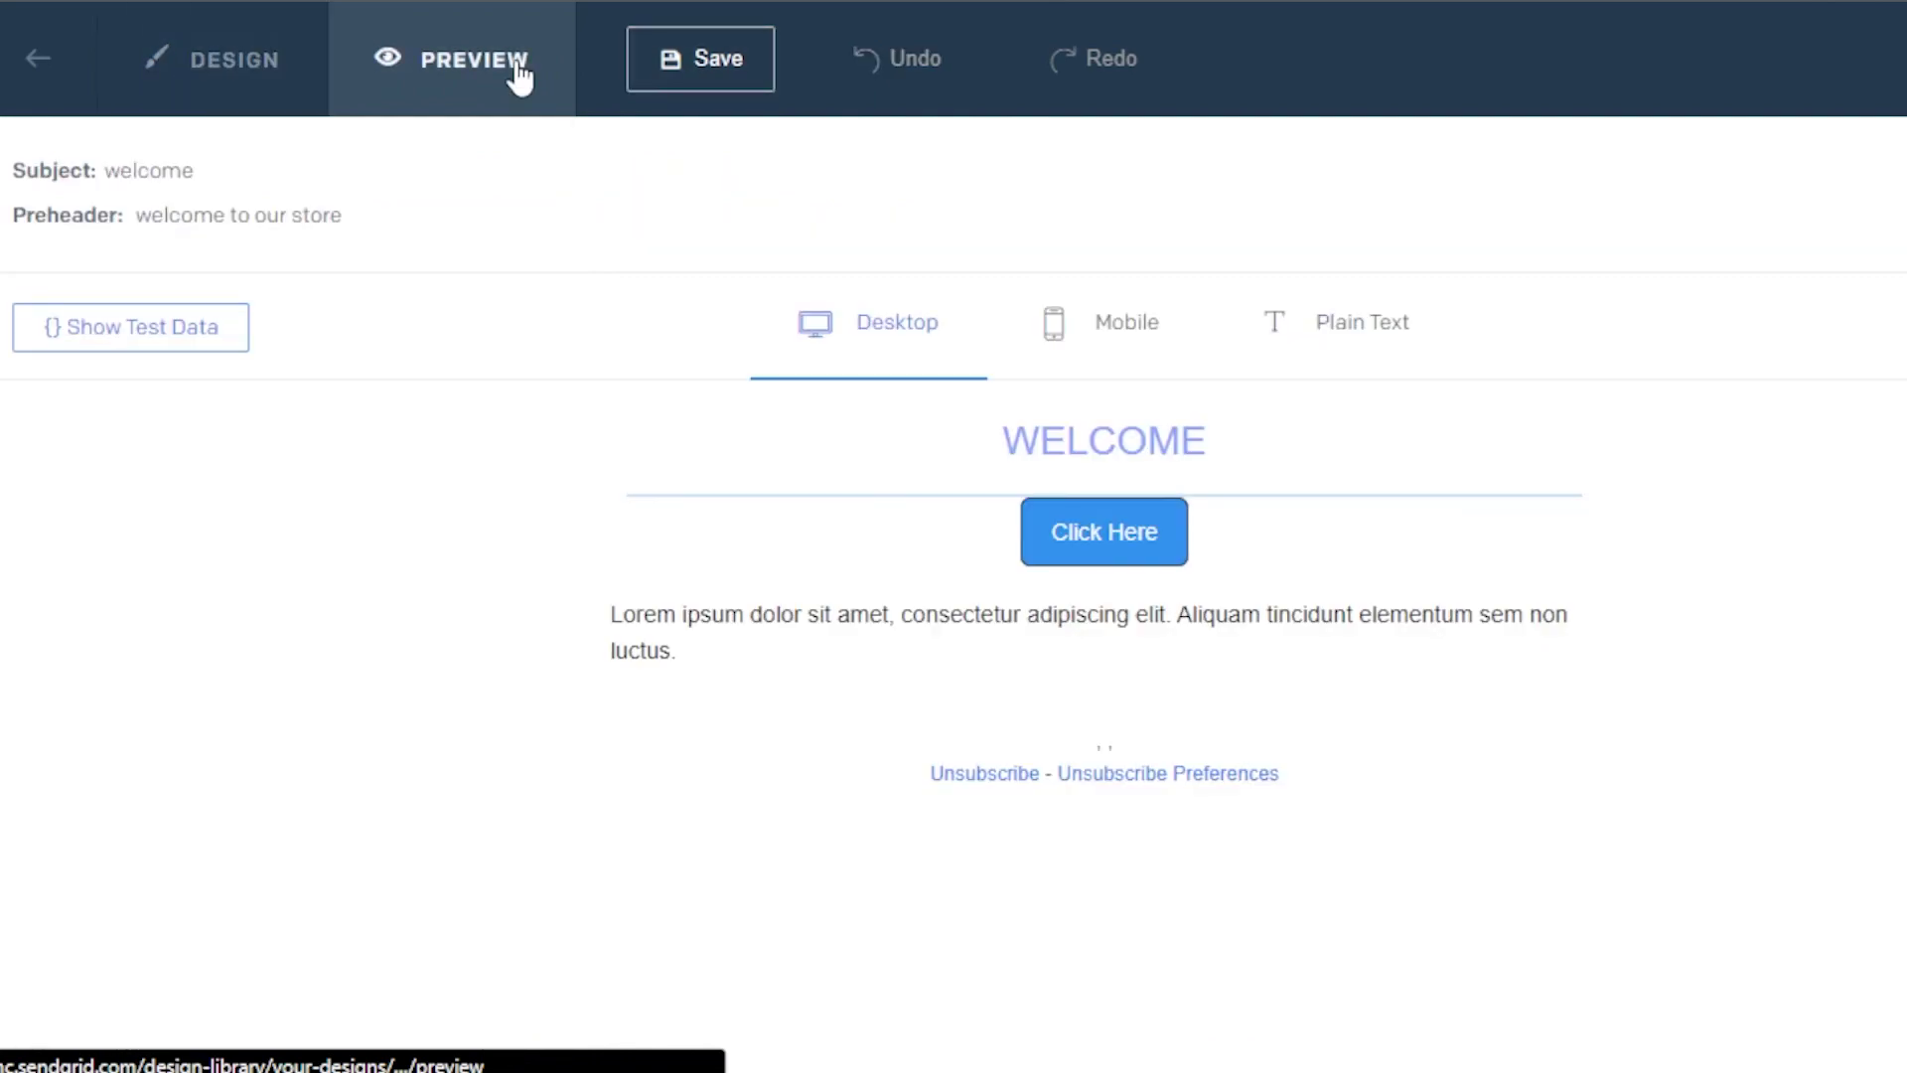
scroll(1091, 725, down, 5)
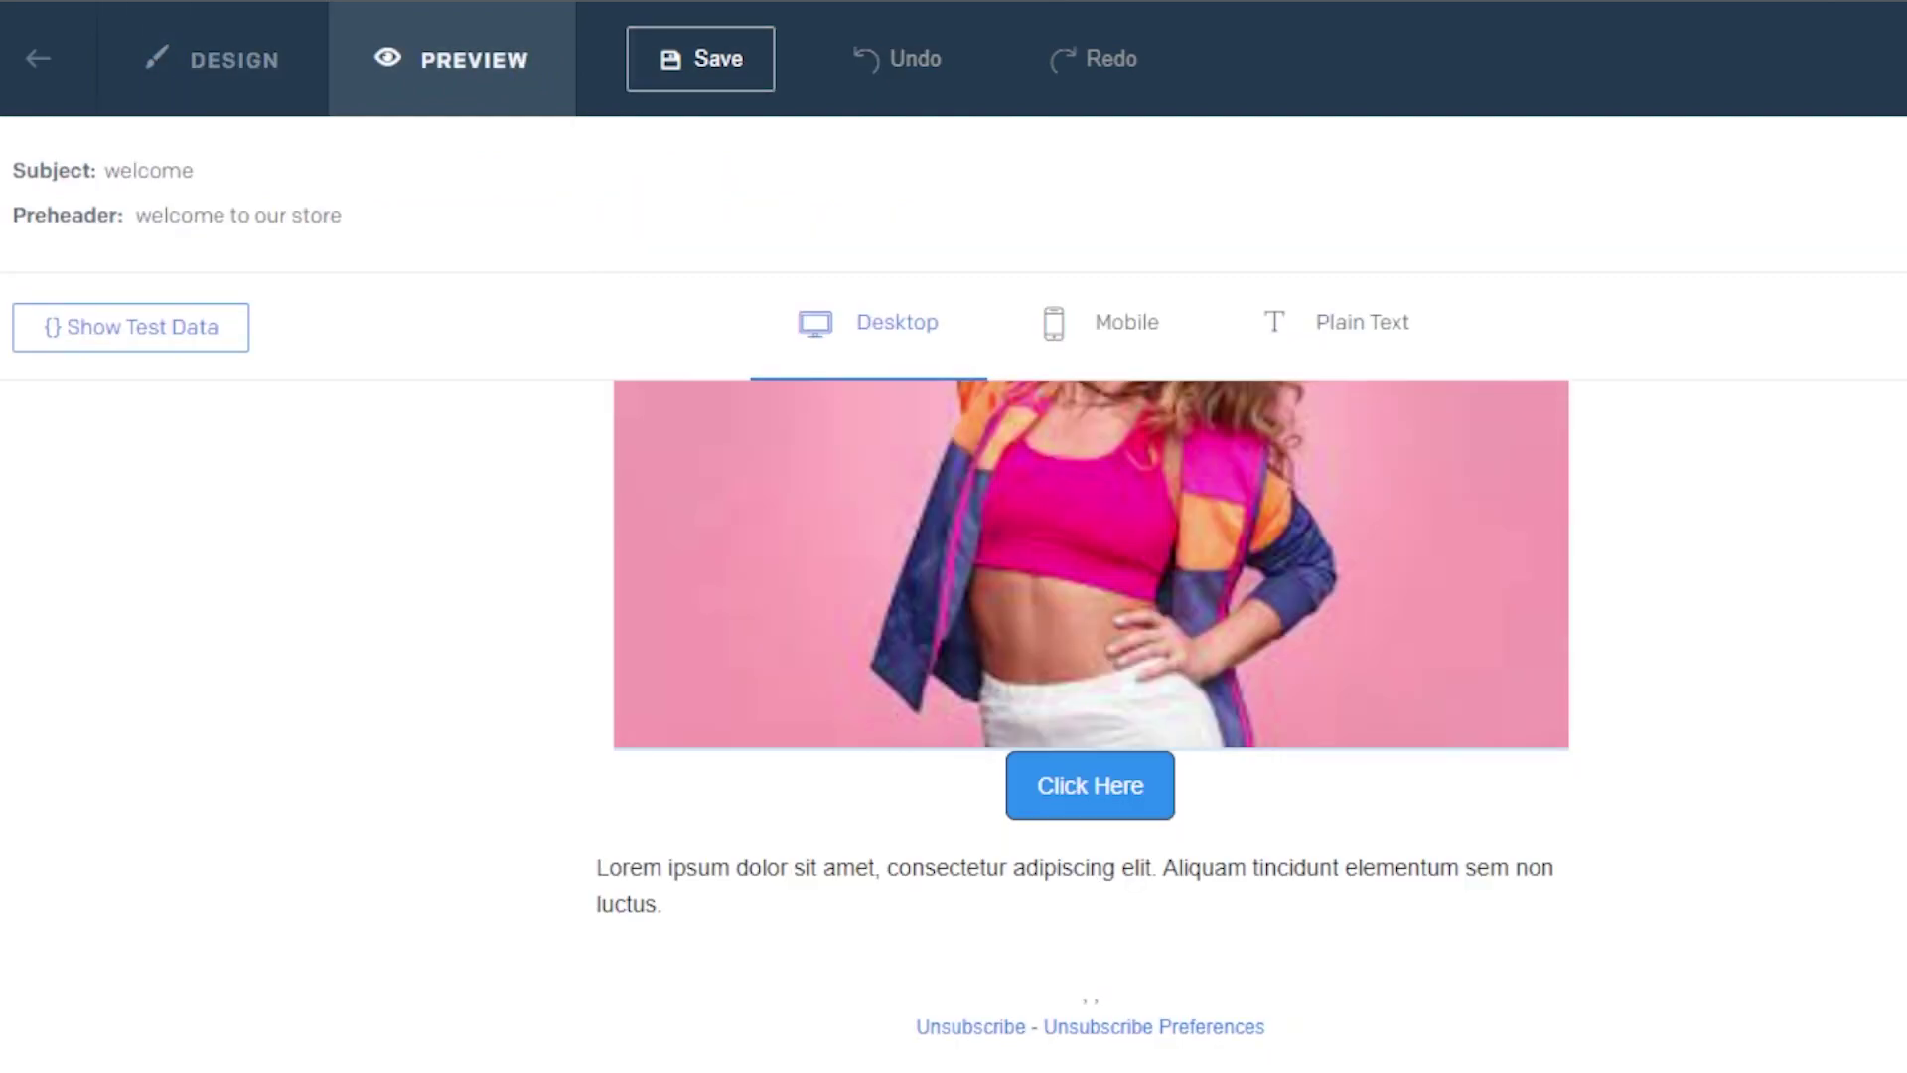
scroll(1090, 726, up, 5)
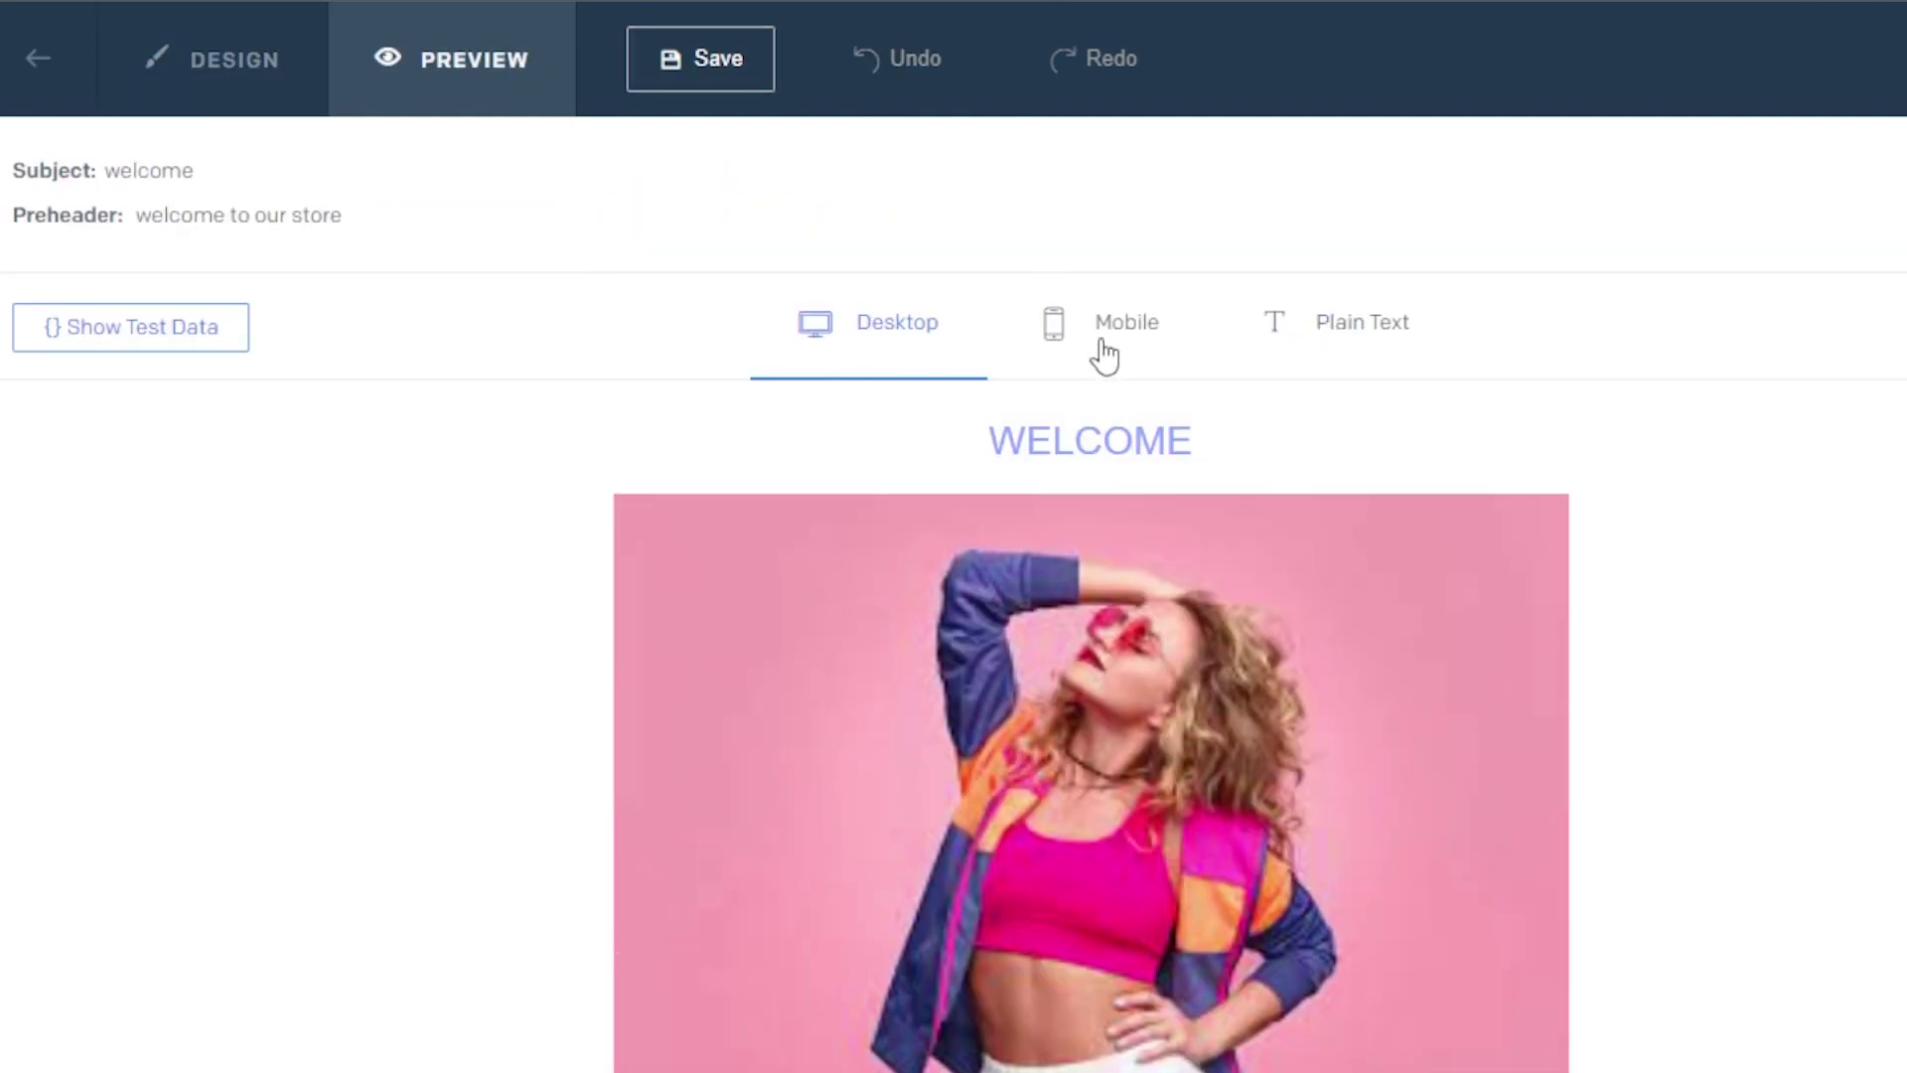
click(723, 62)
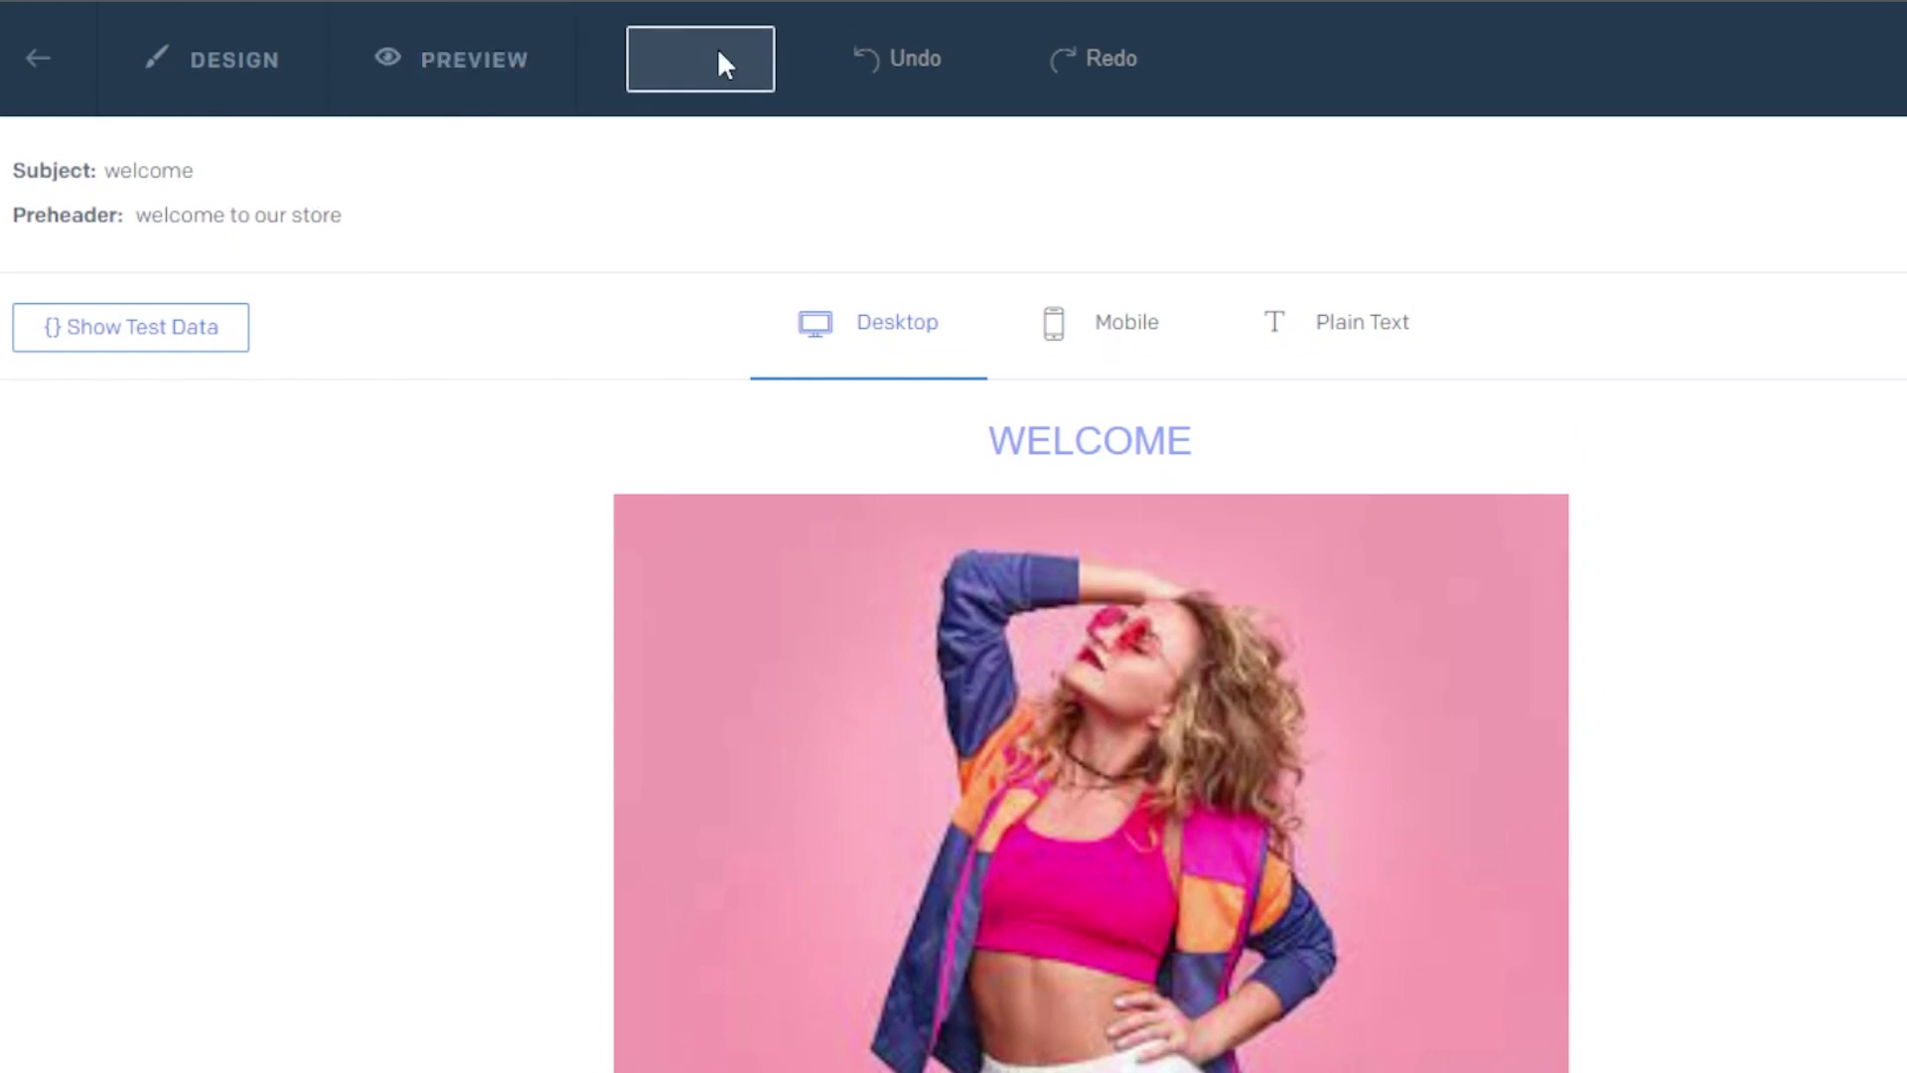
Return to the Design Library and choose Create Single Send for the TEST EMAIL design
click(60, 63)
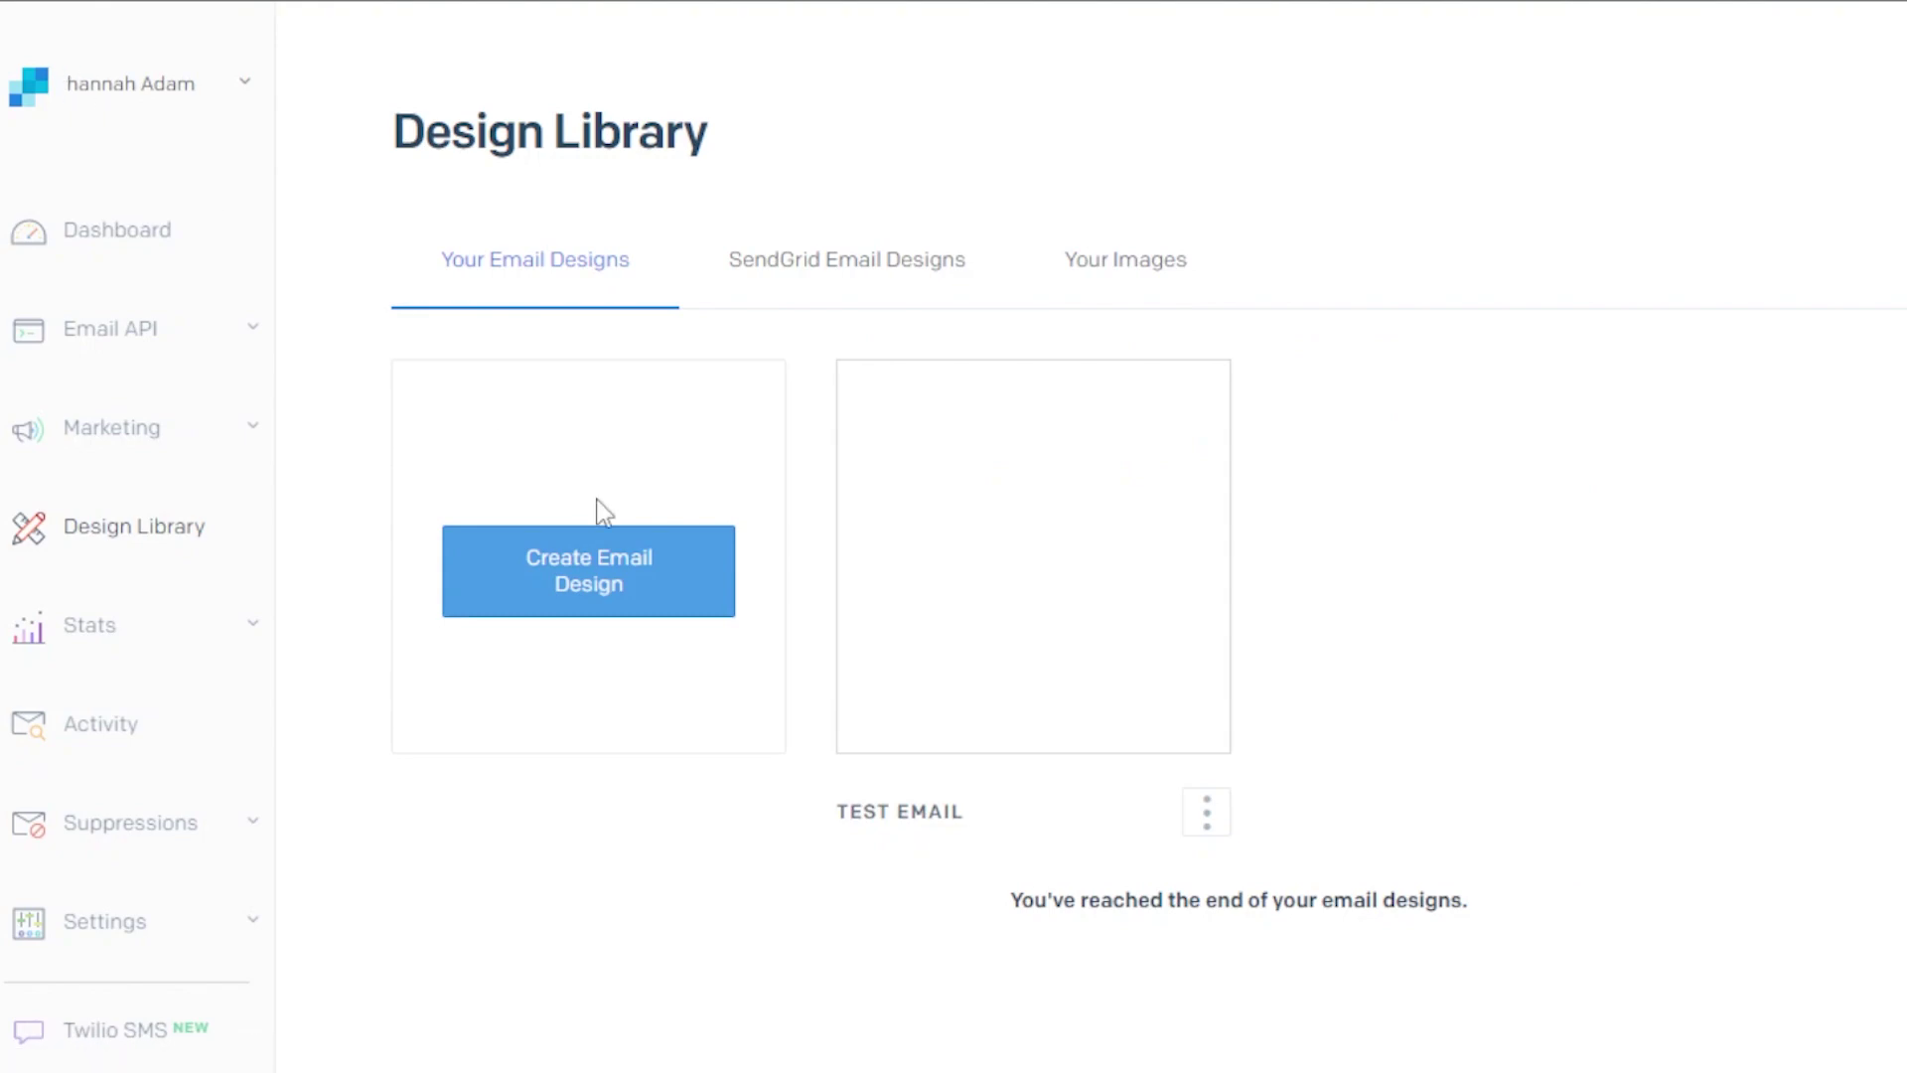
click(1210, 814)
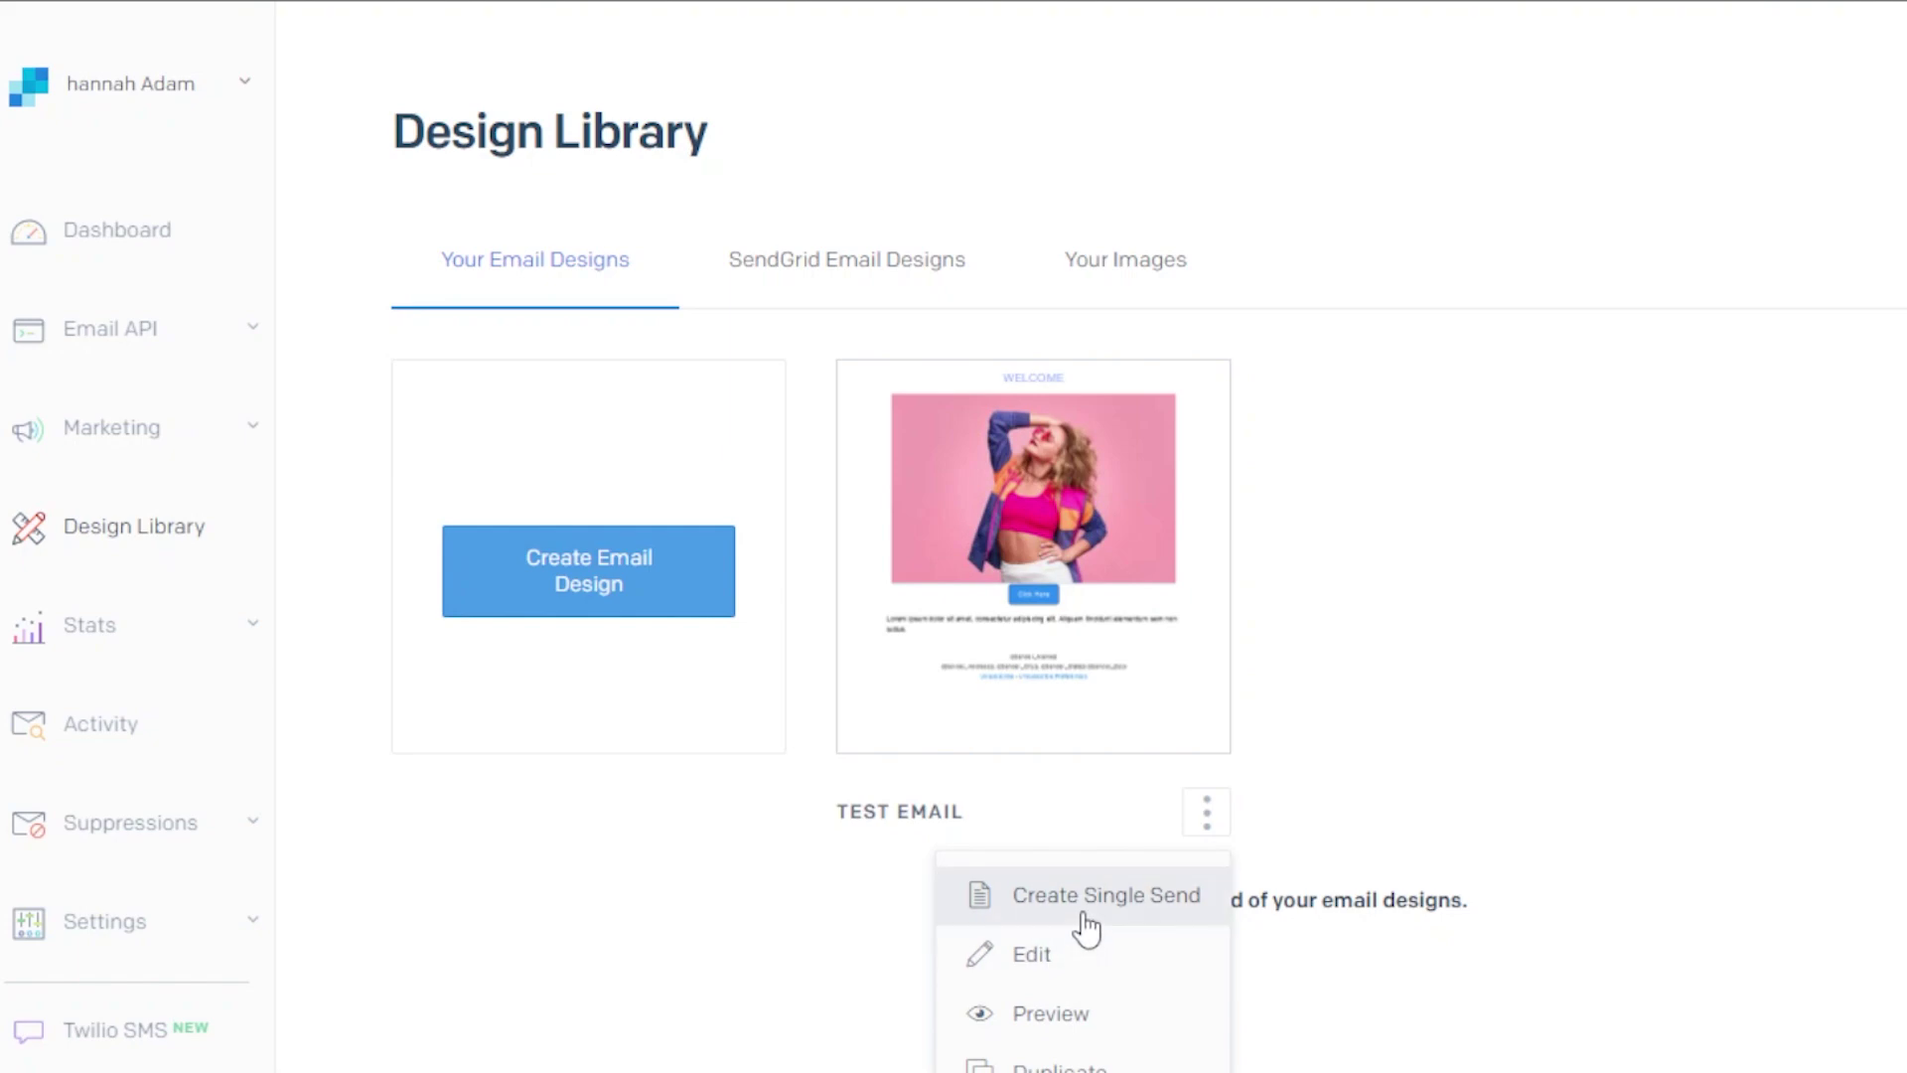
click(1128, 900)
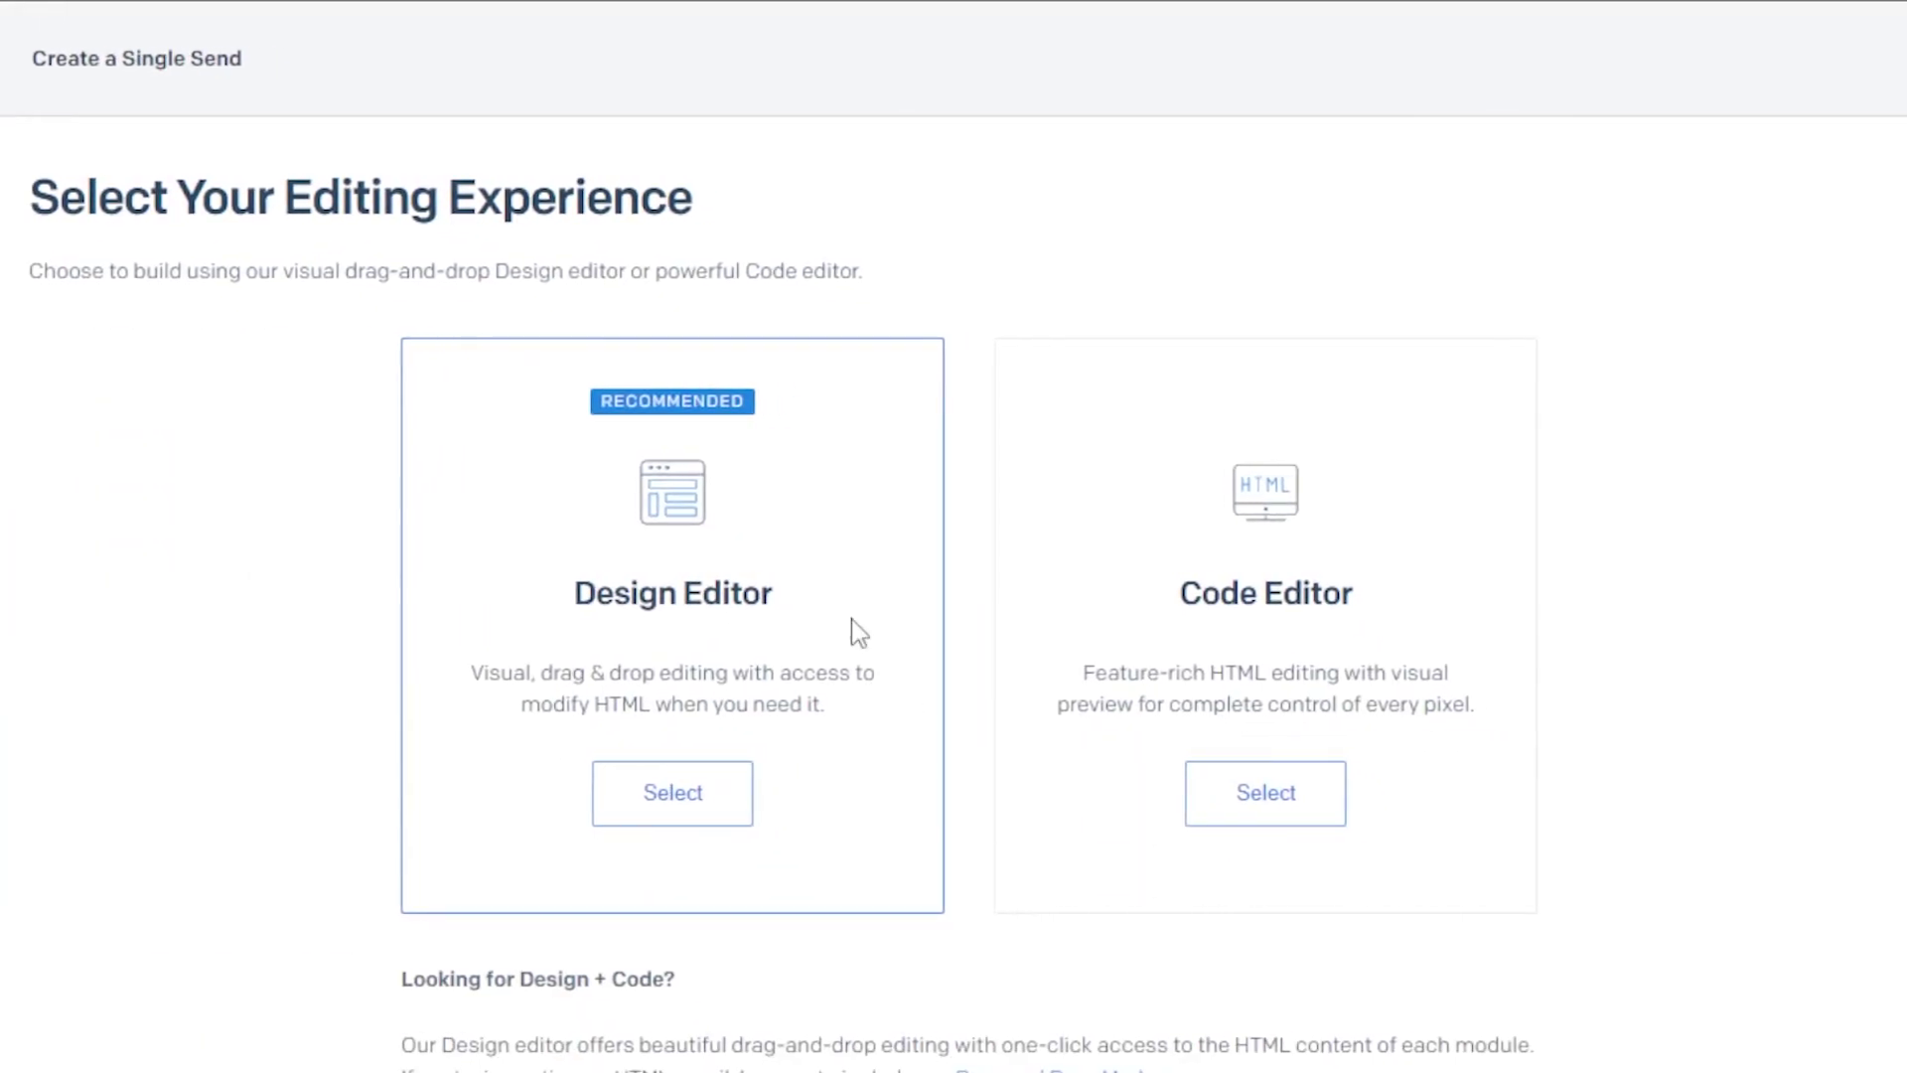
scroll(278, 451, down, 2)
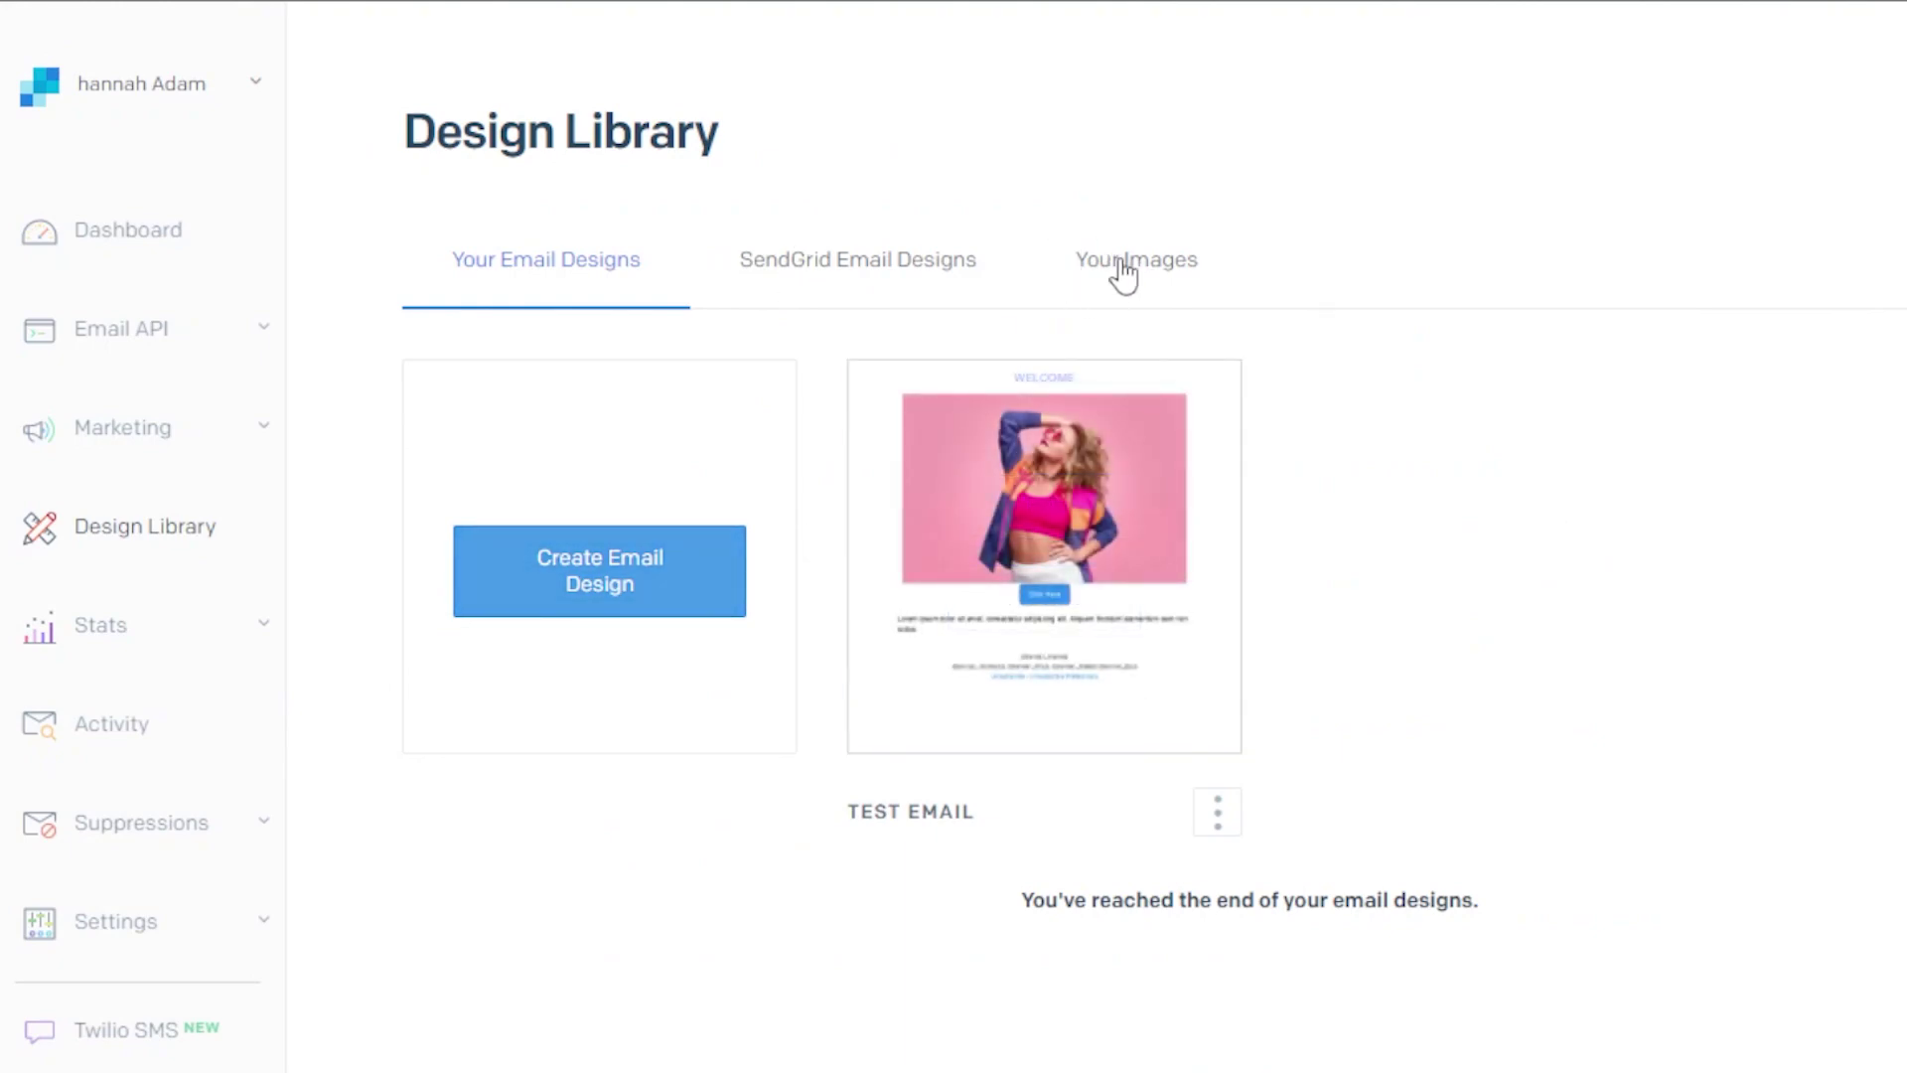
Visit the Email API Dynamic Templates page, then go to Marketing > Automations
click(254, 340)
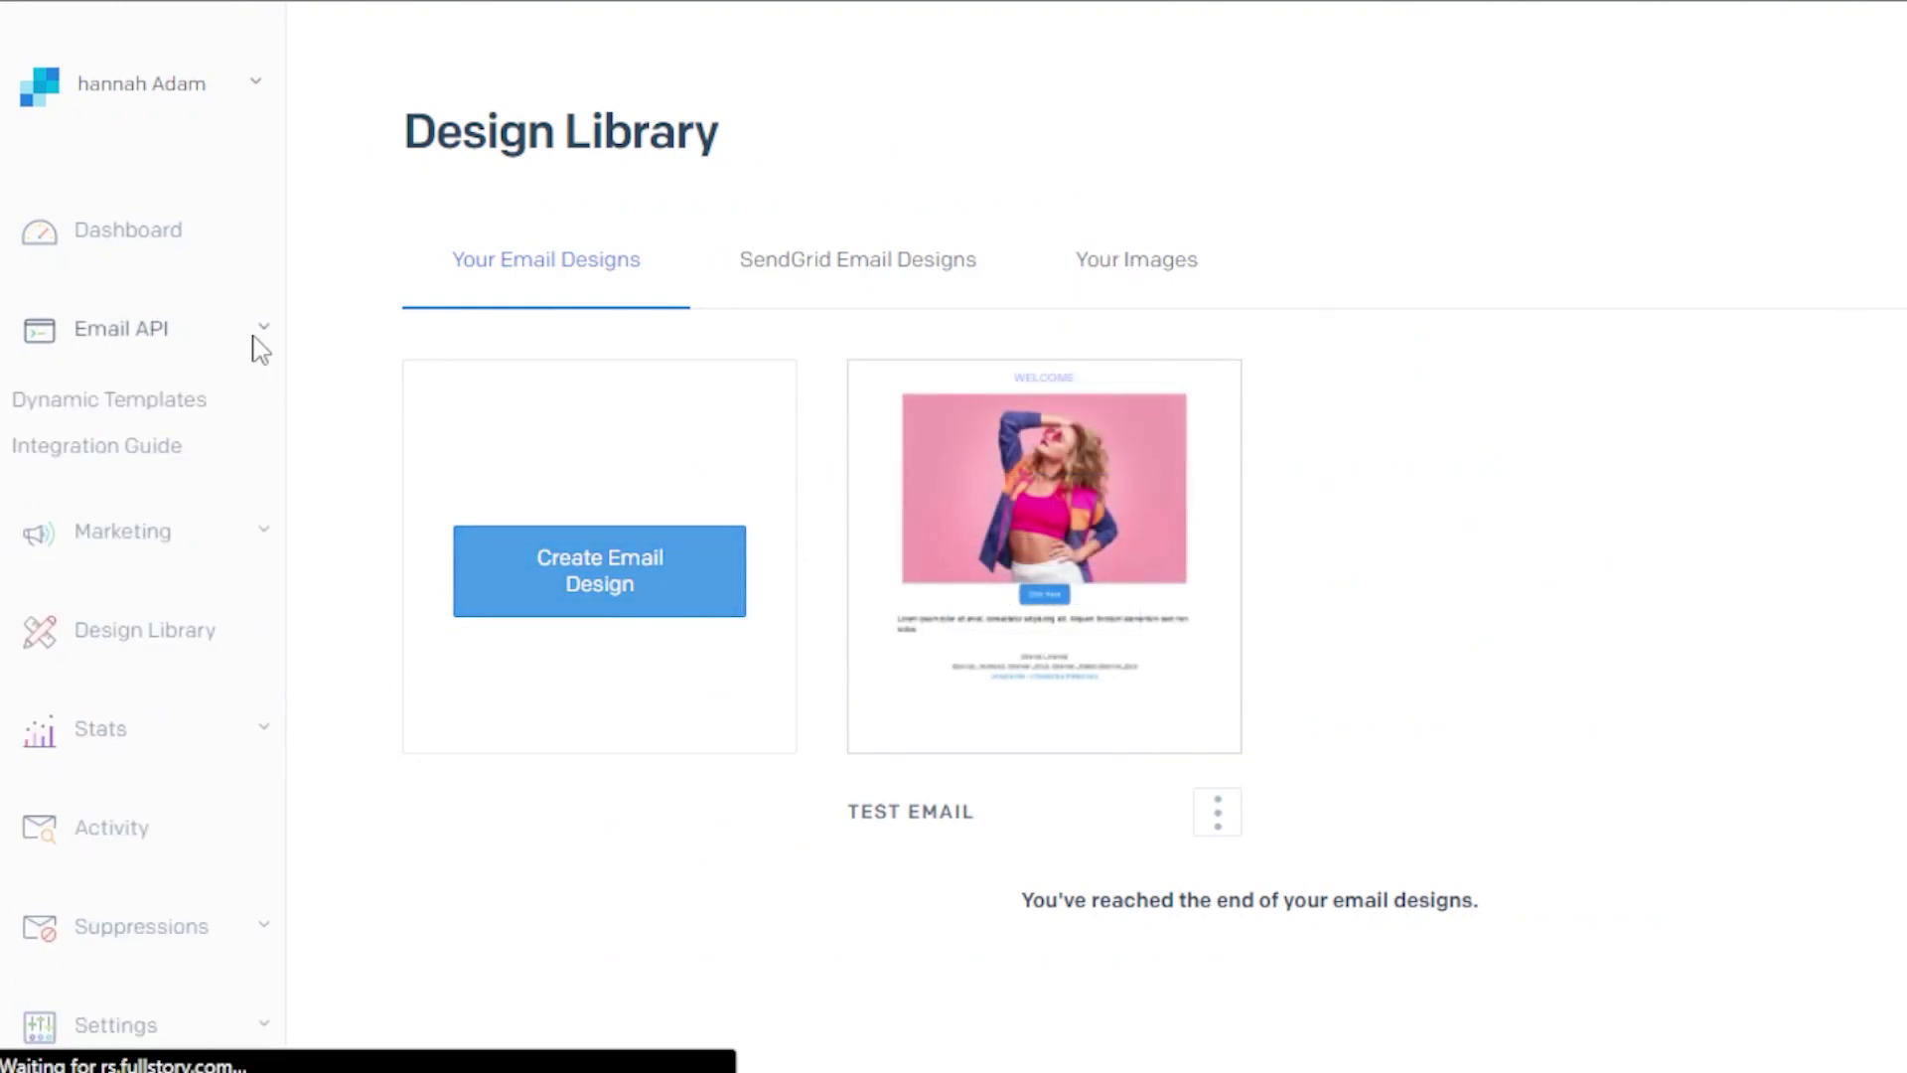
click(154, 405)
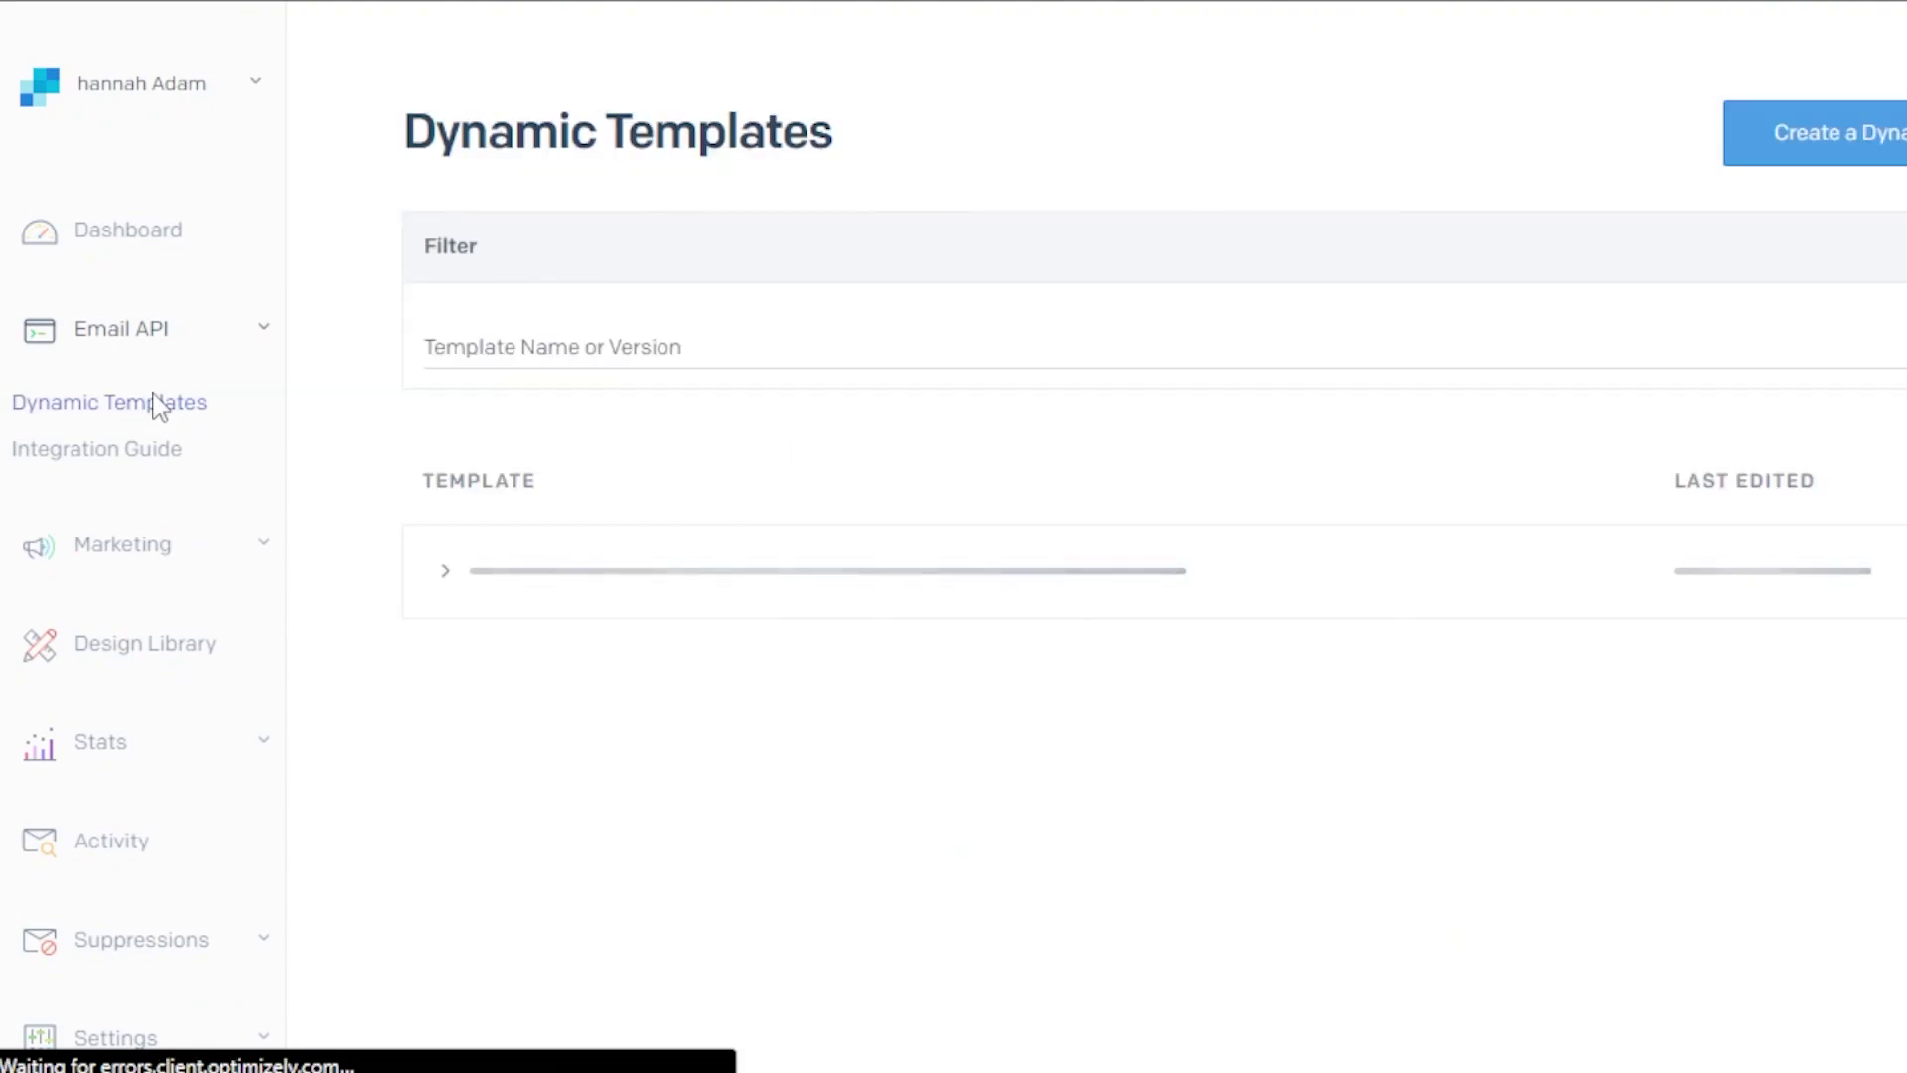
scroll(954, 537, down, 3)
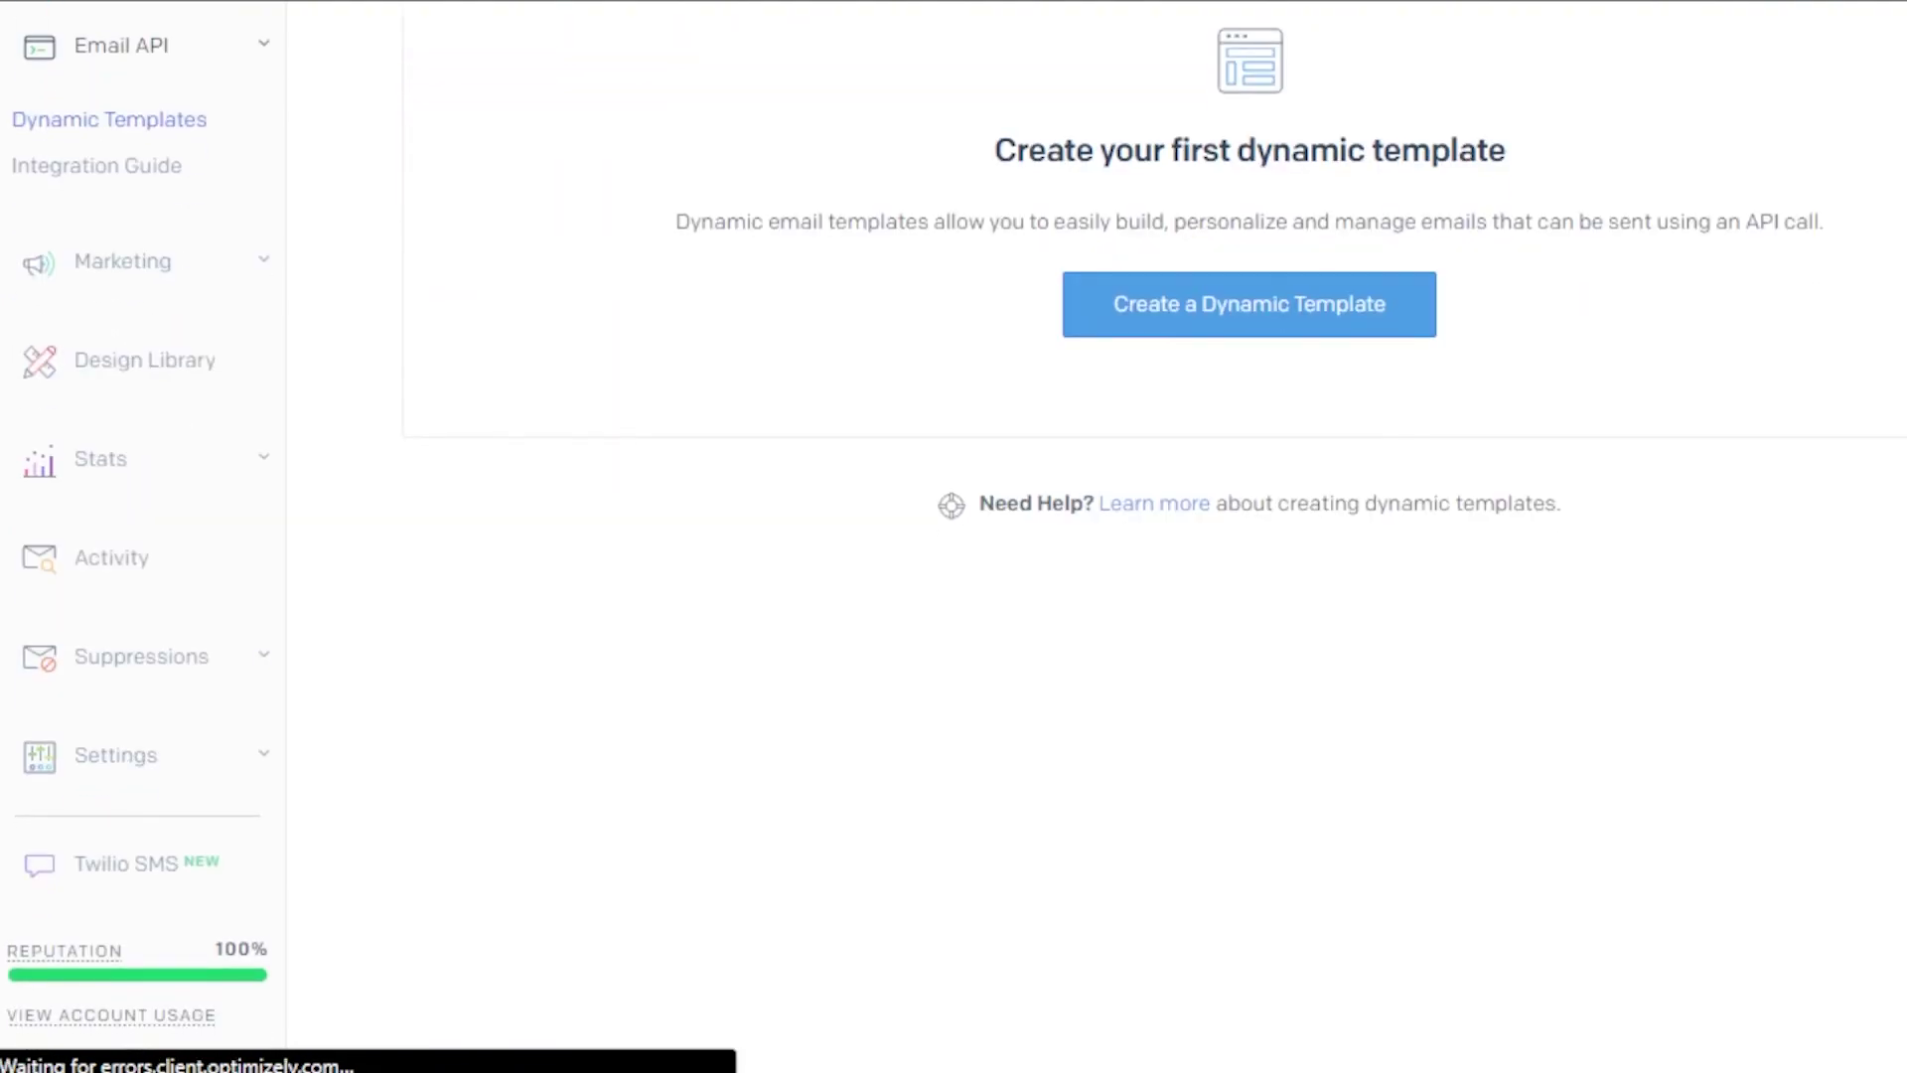
scroll(954, 536, up, 3)
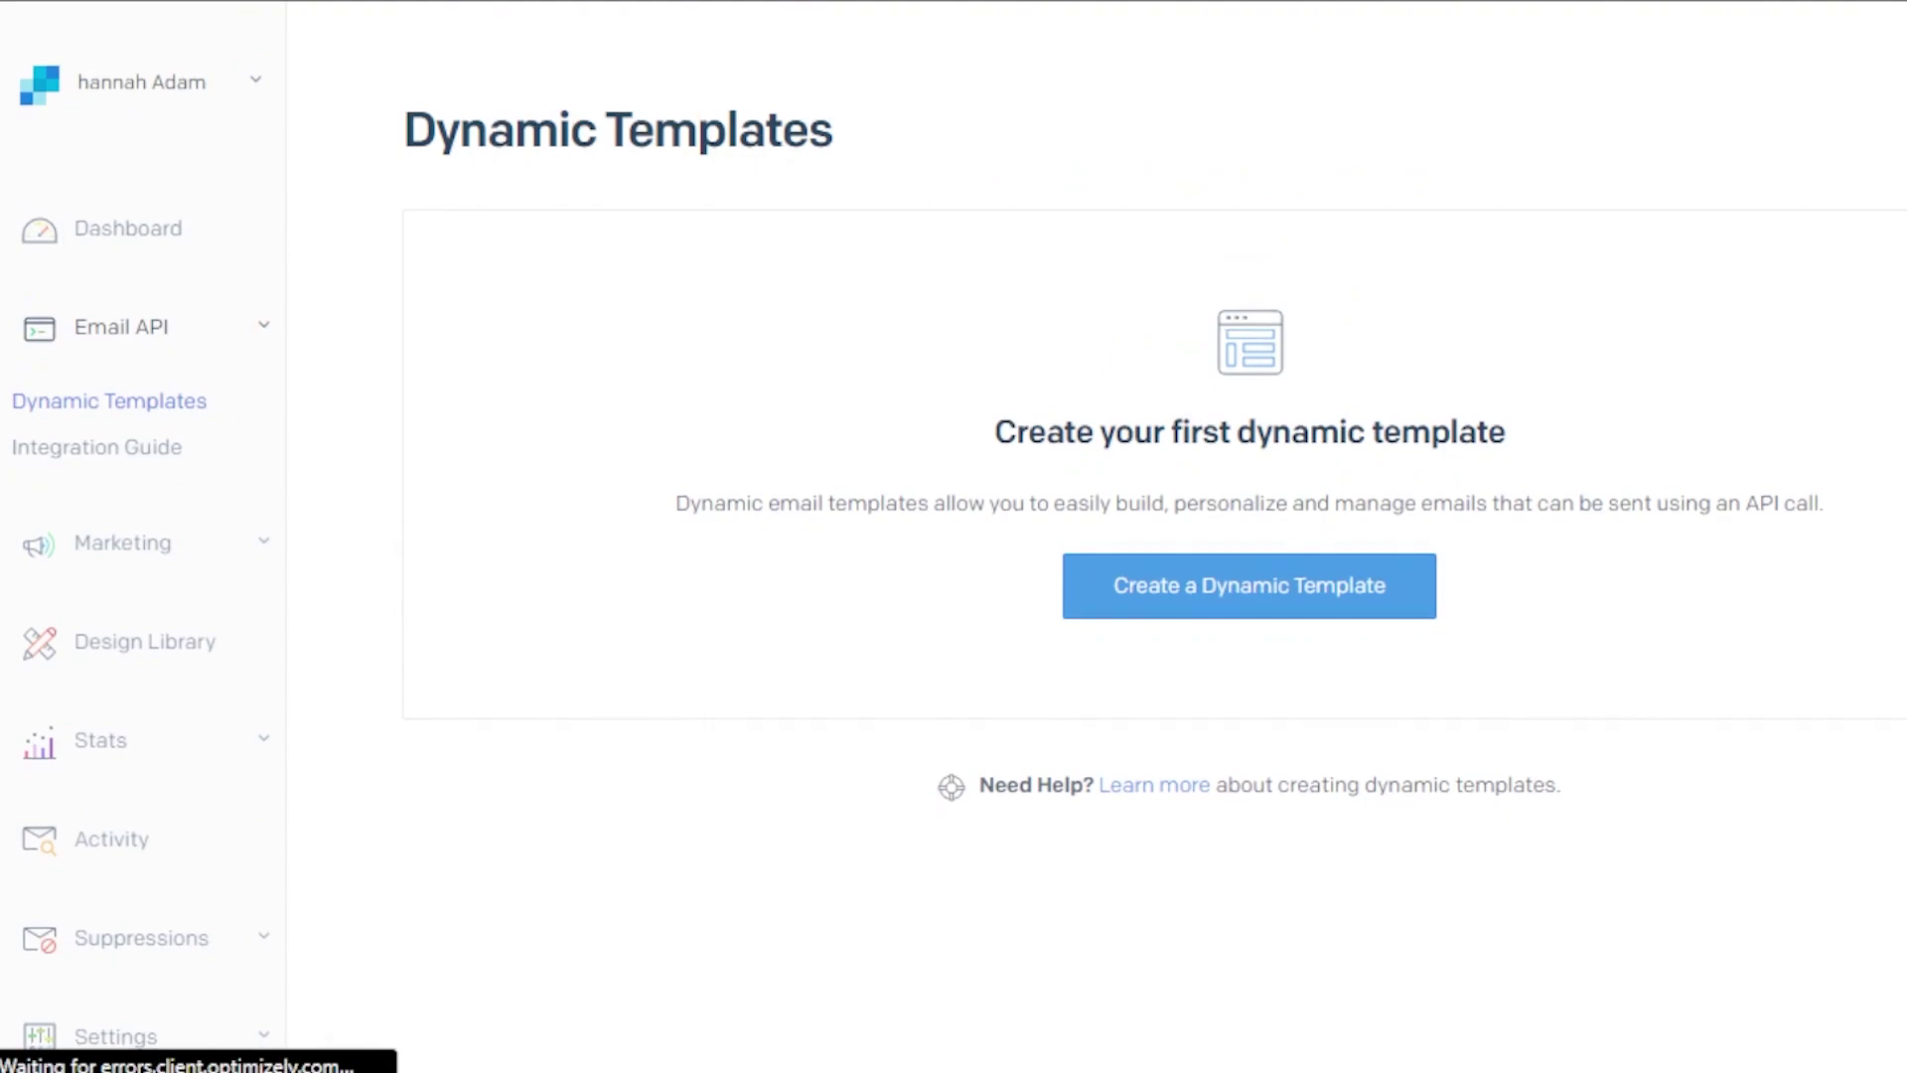
scroll(426, 702, down, 3)
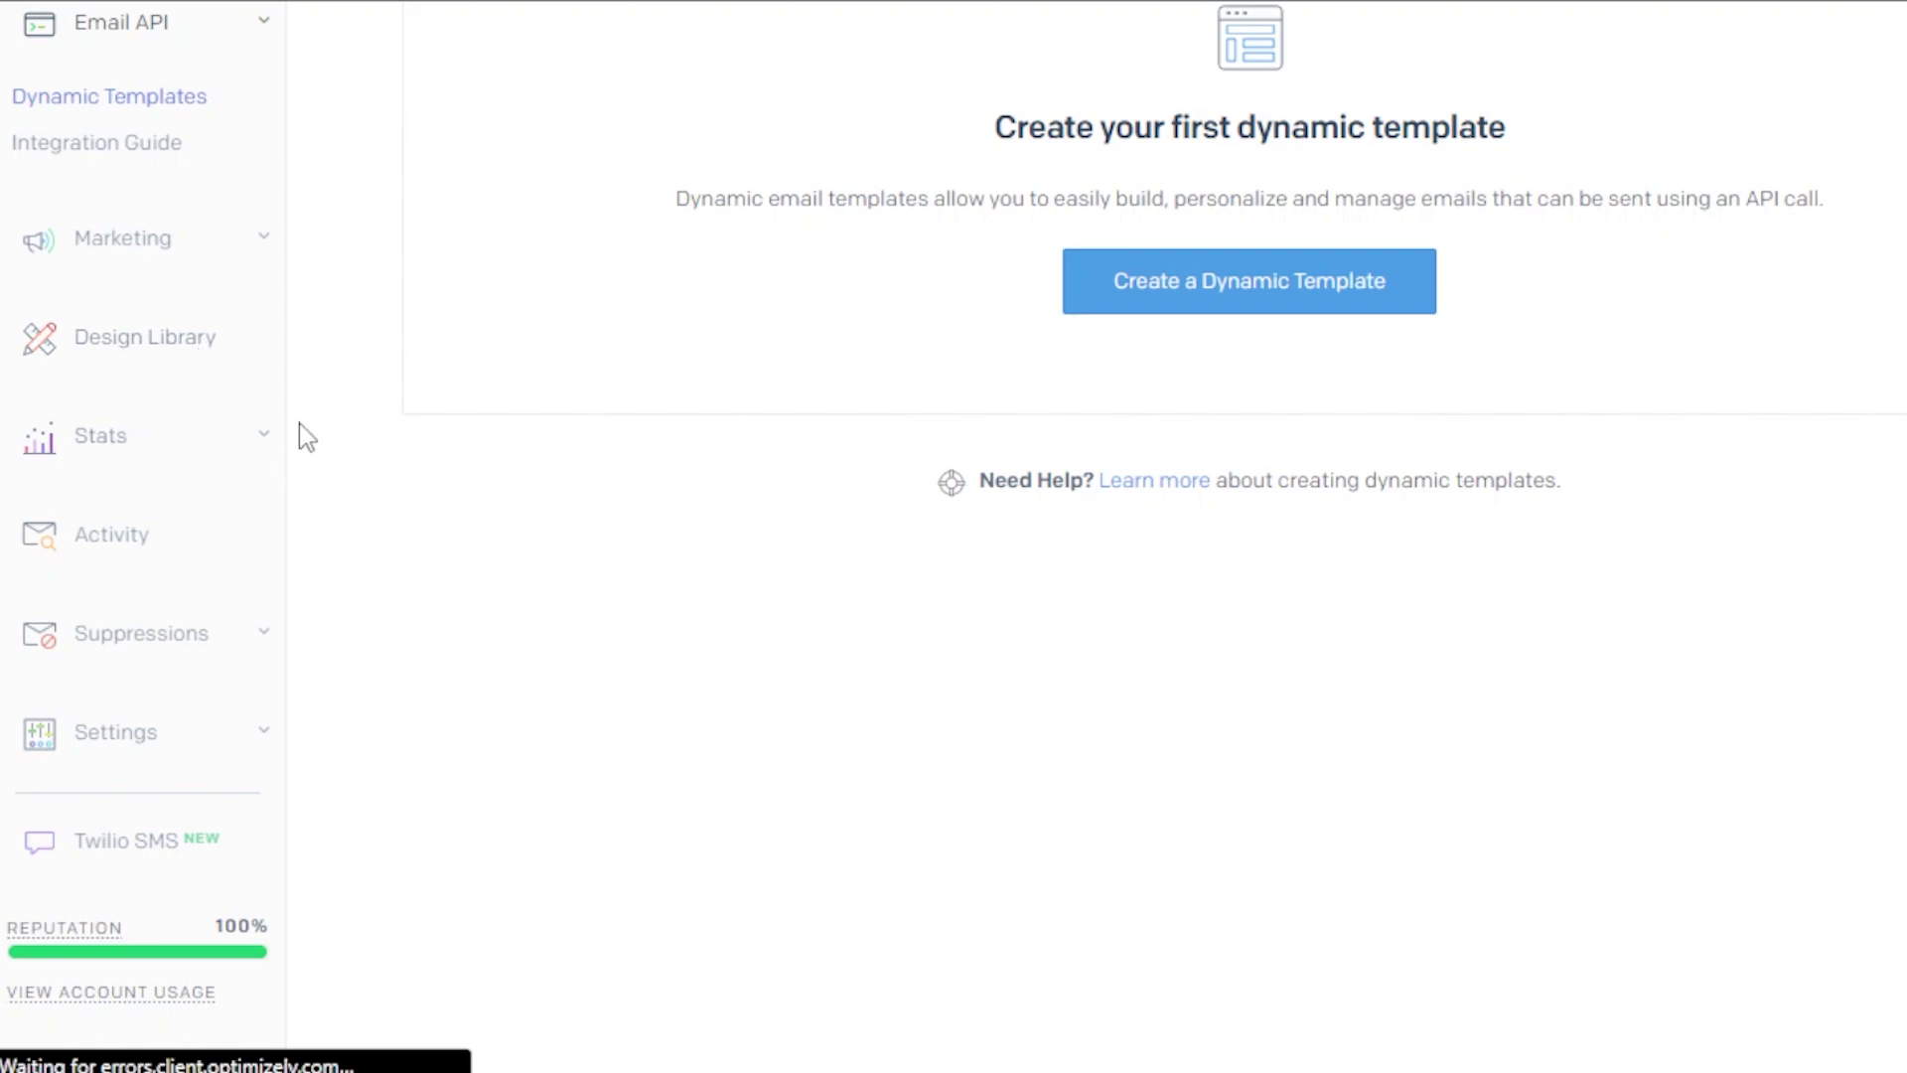
click(264, 238)
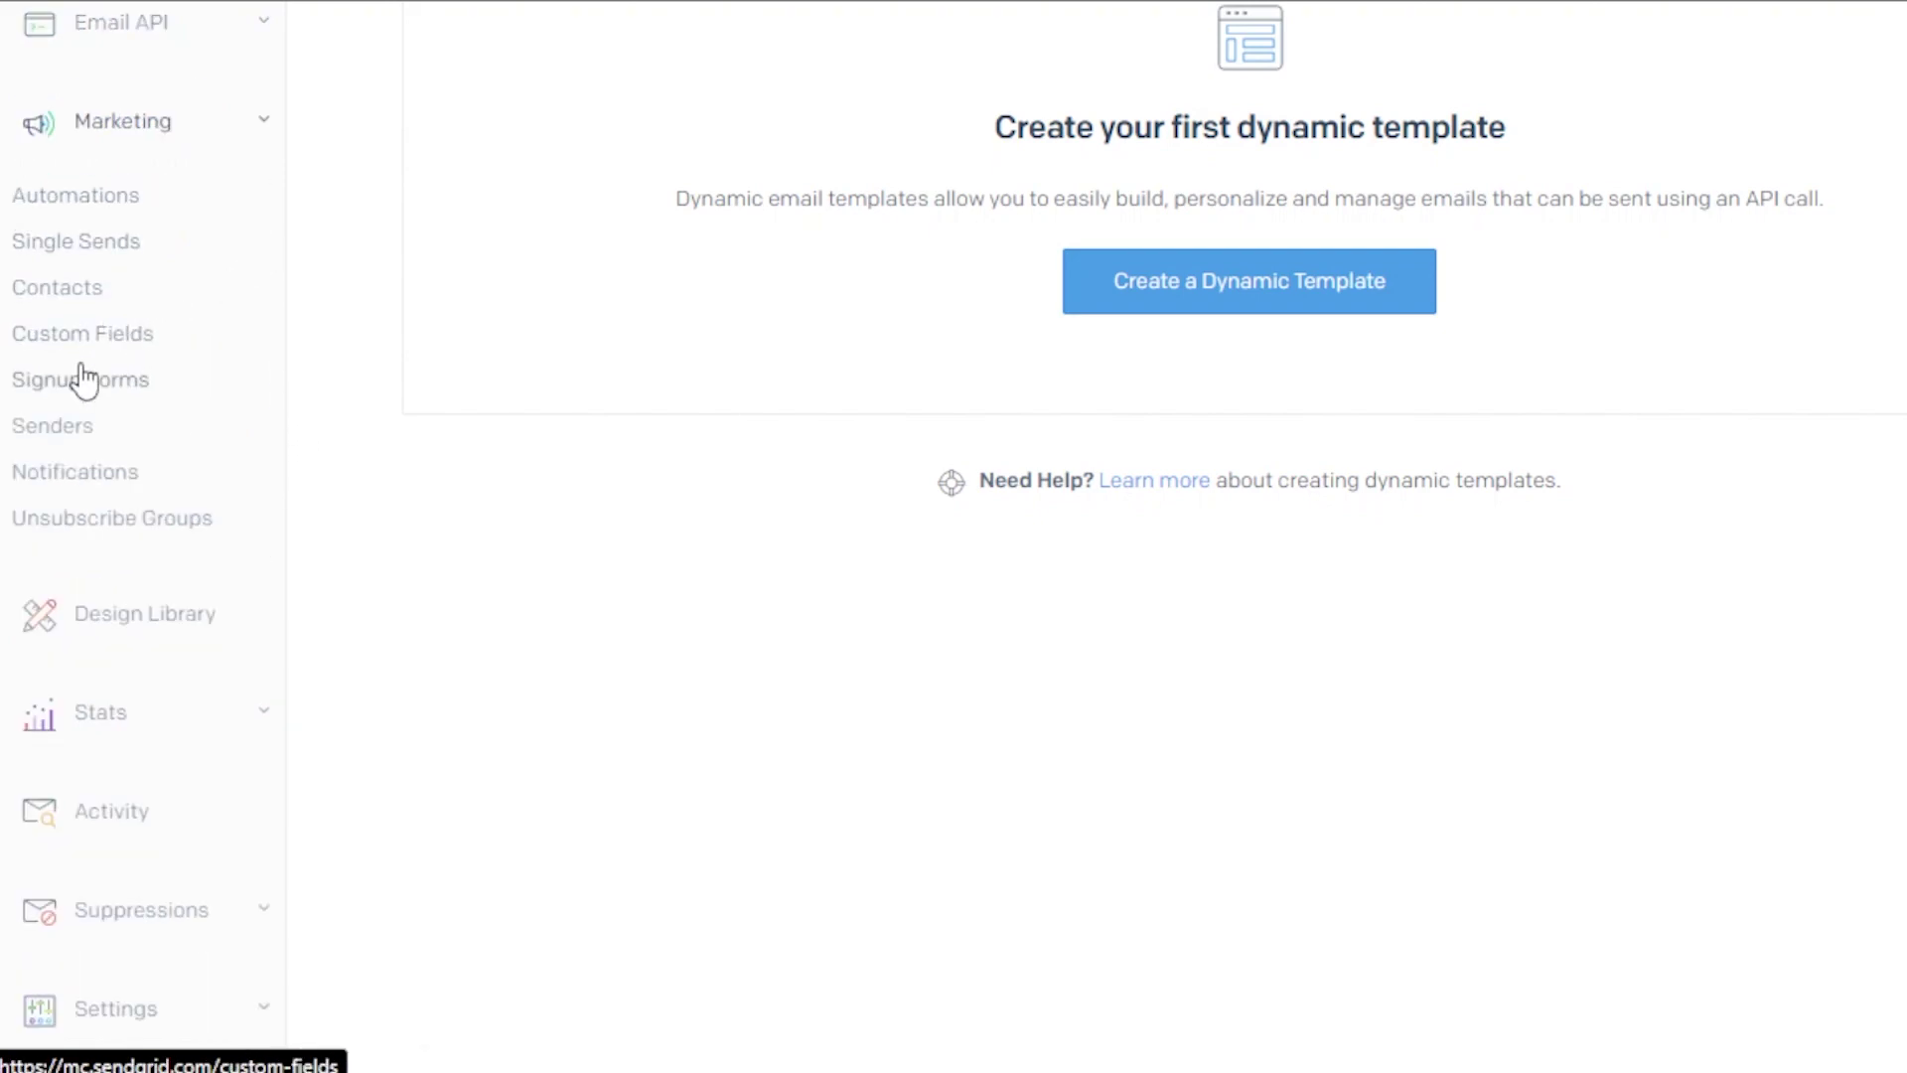
click(37, 202)
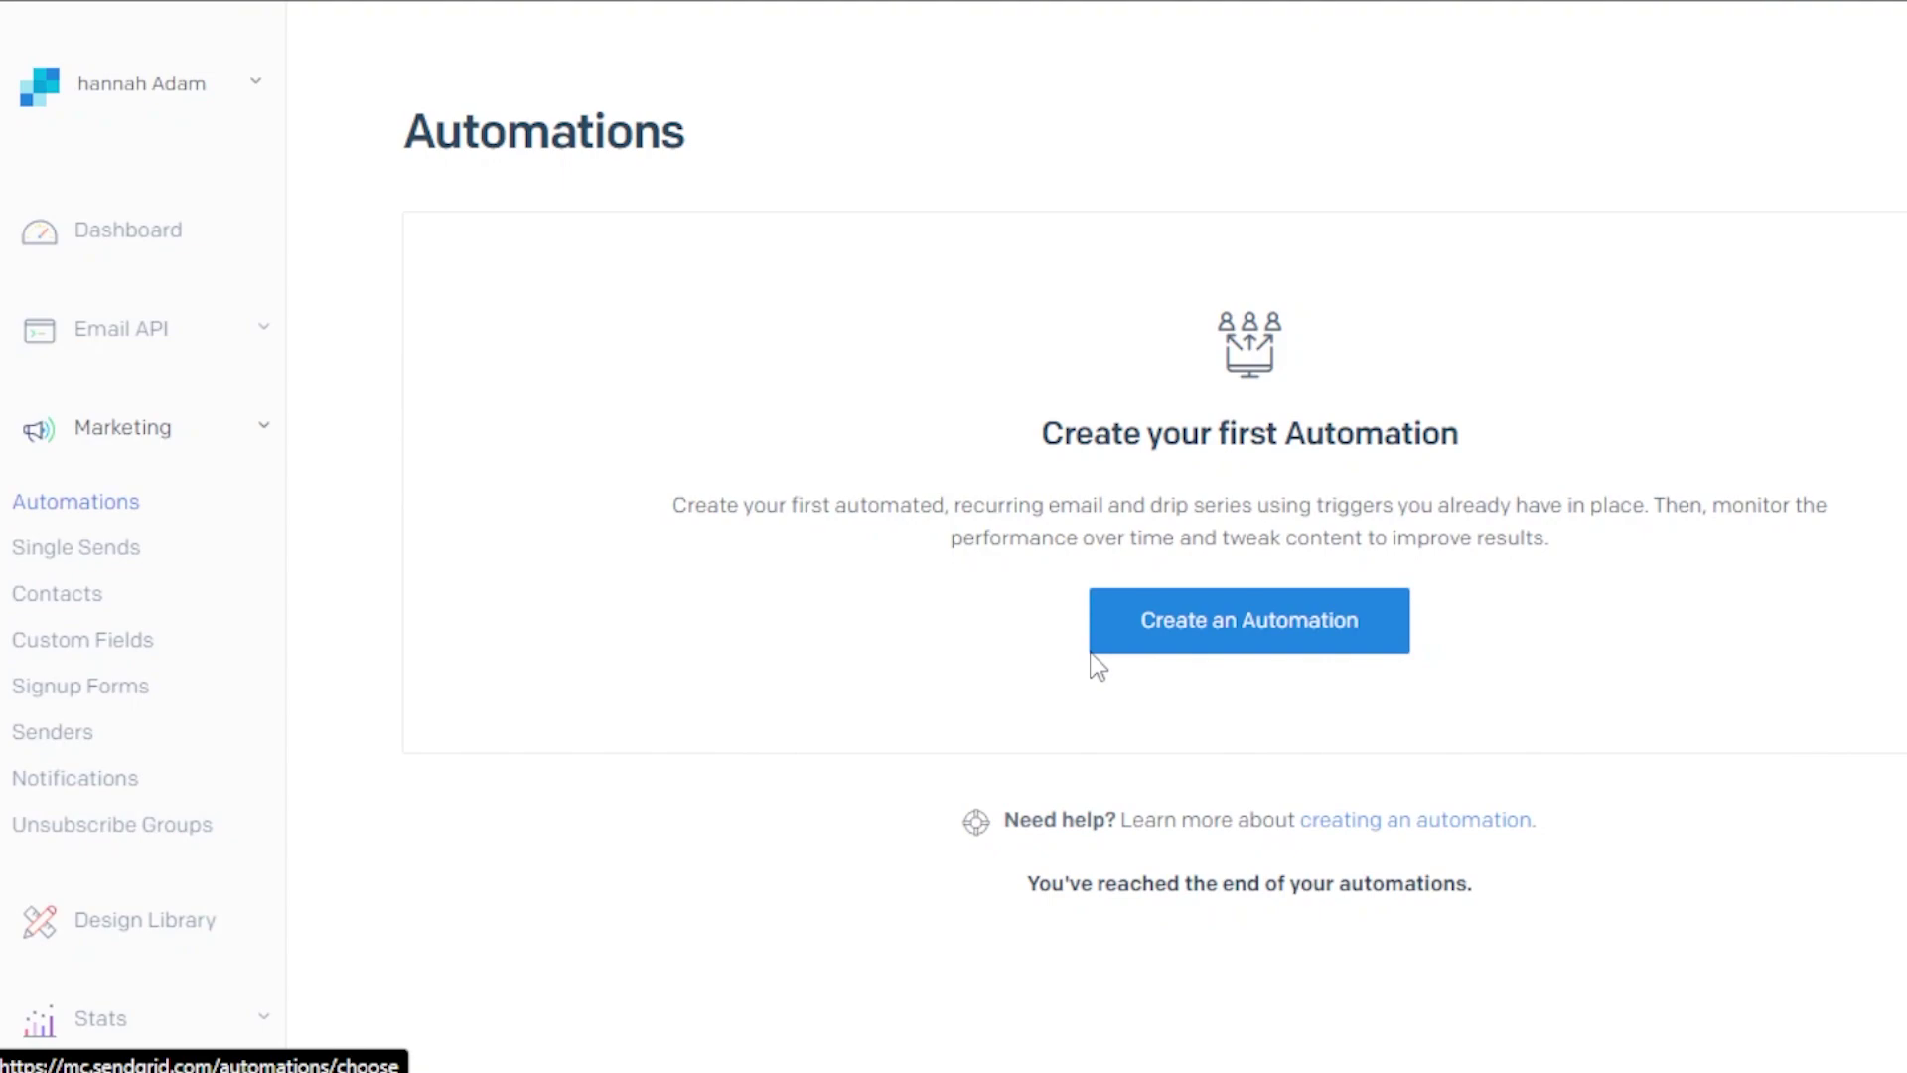
Start creating an automation, then switch to the Marketing Signup Forms page
click(1212, 642)
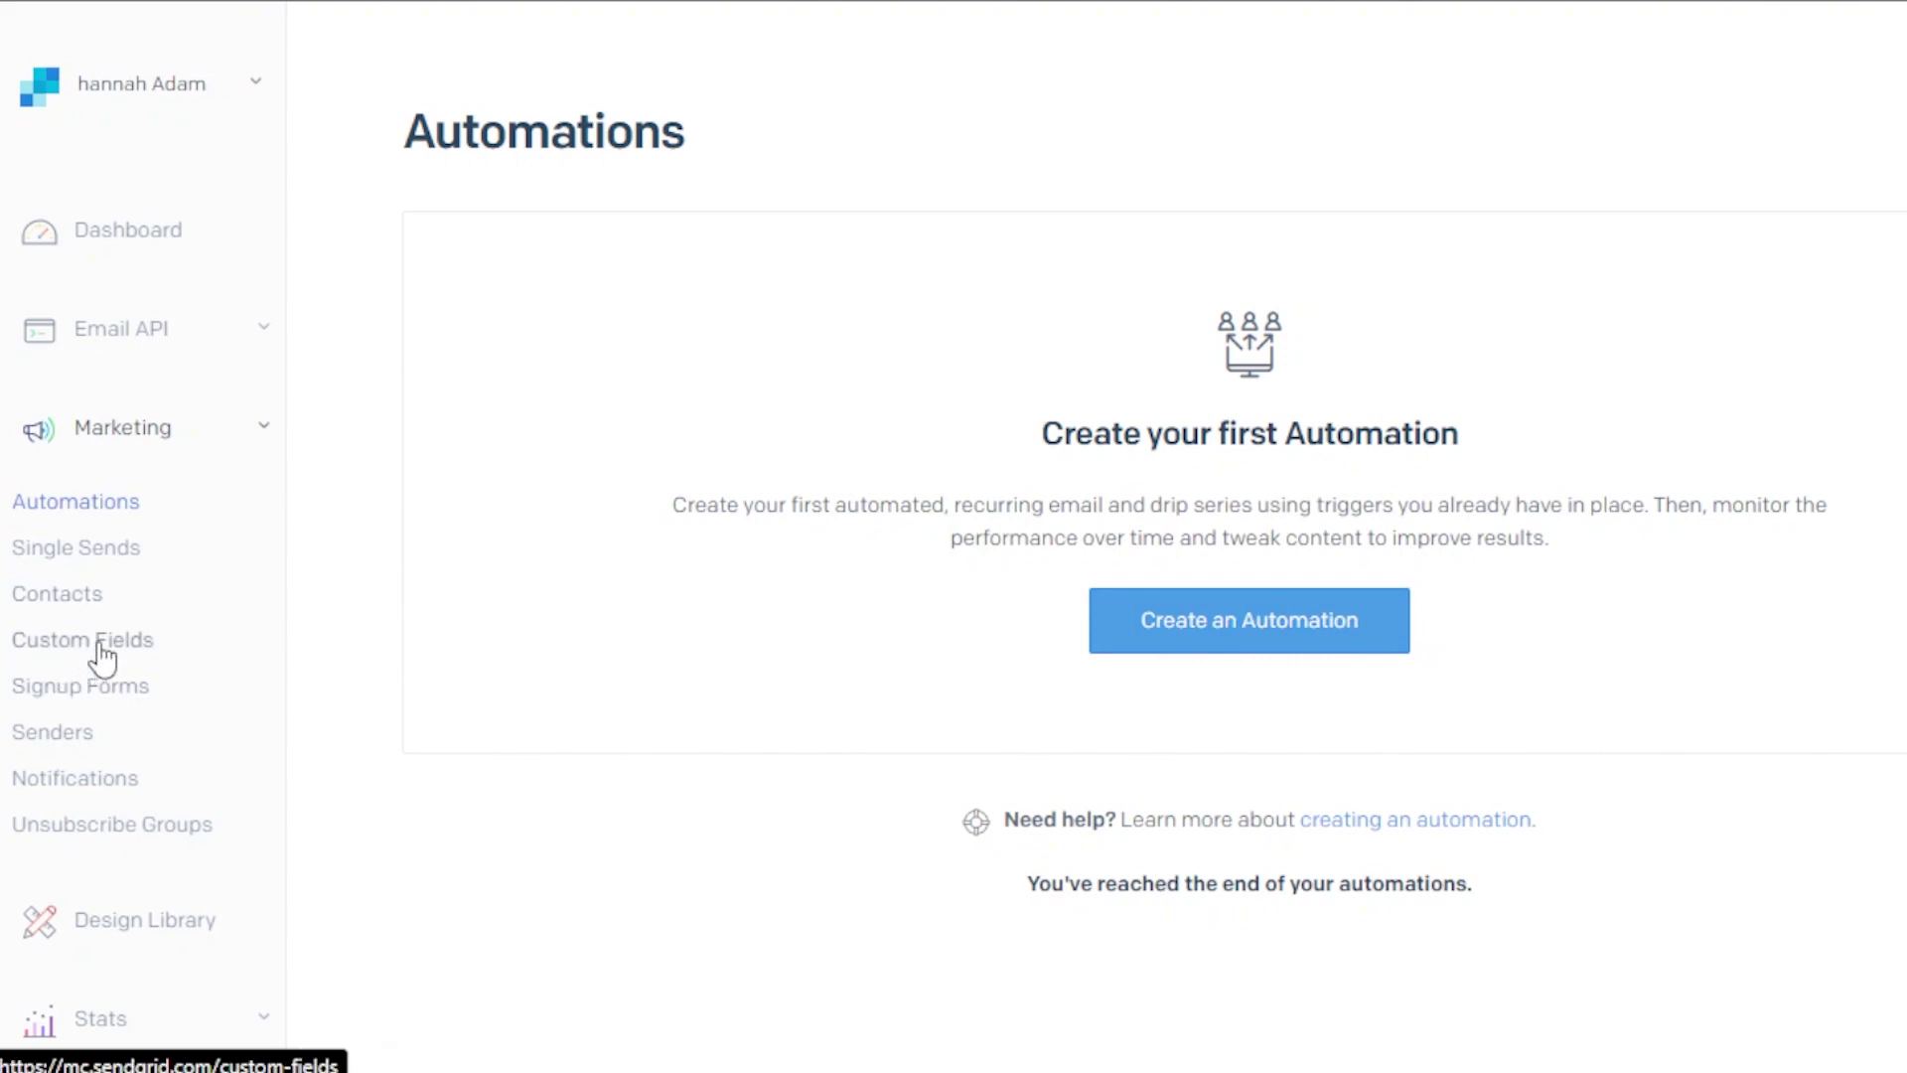
click(78, 687)
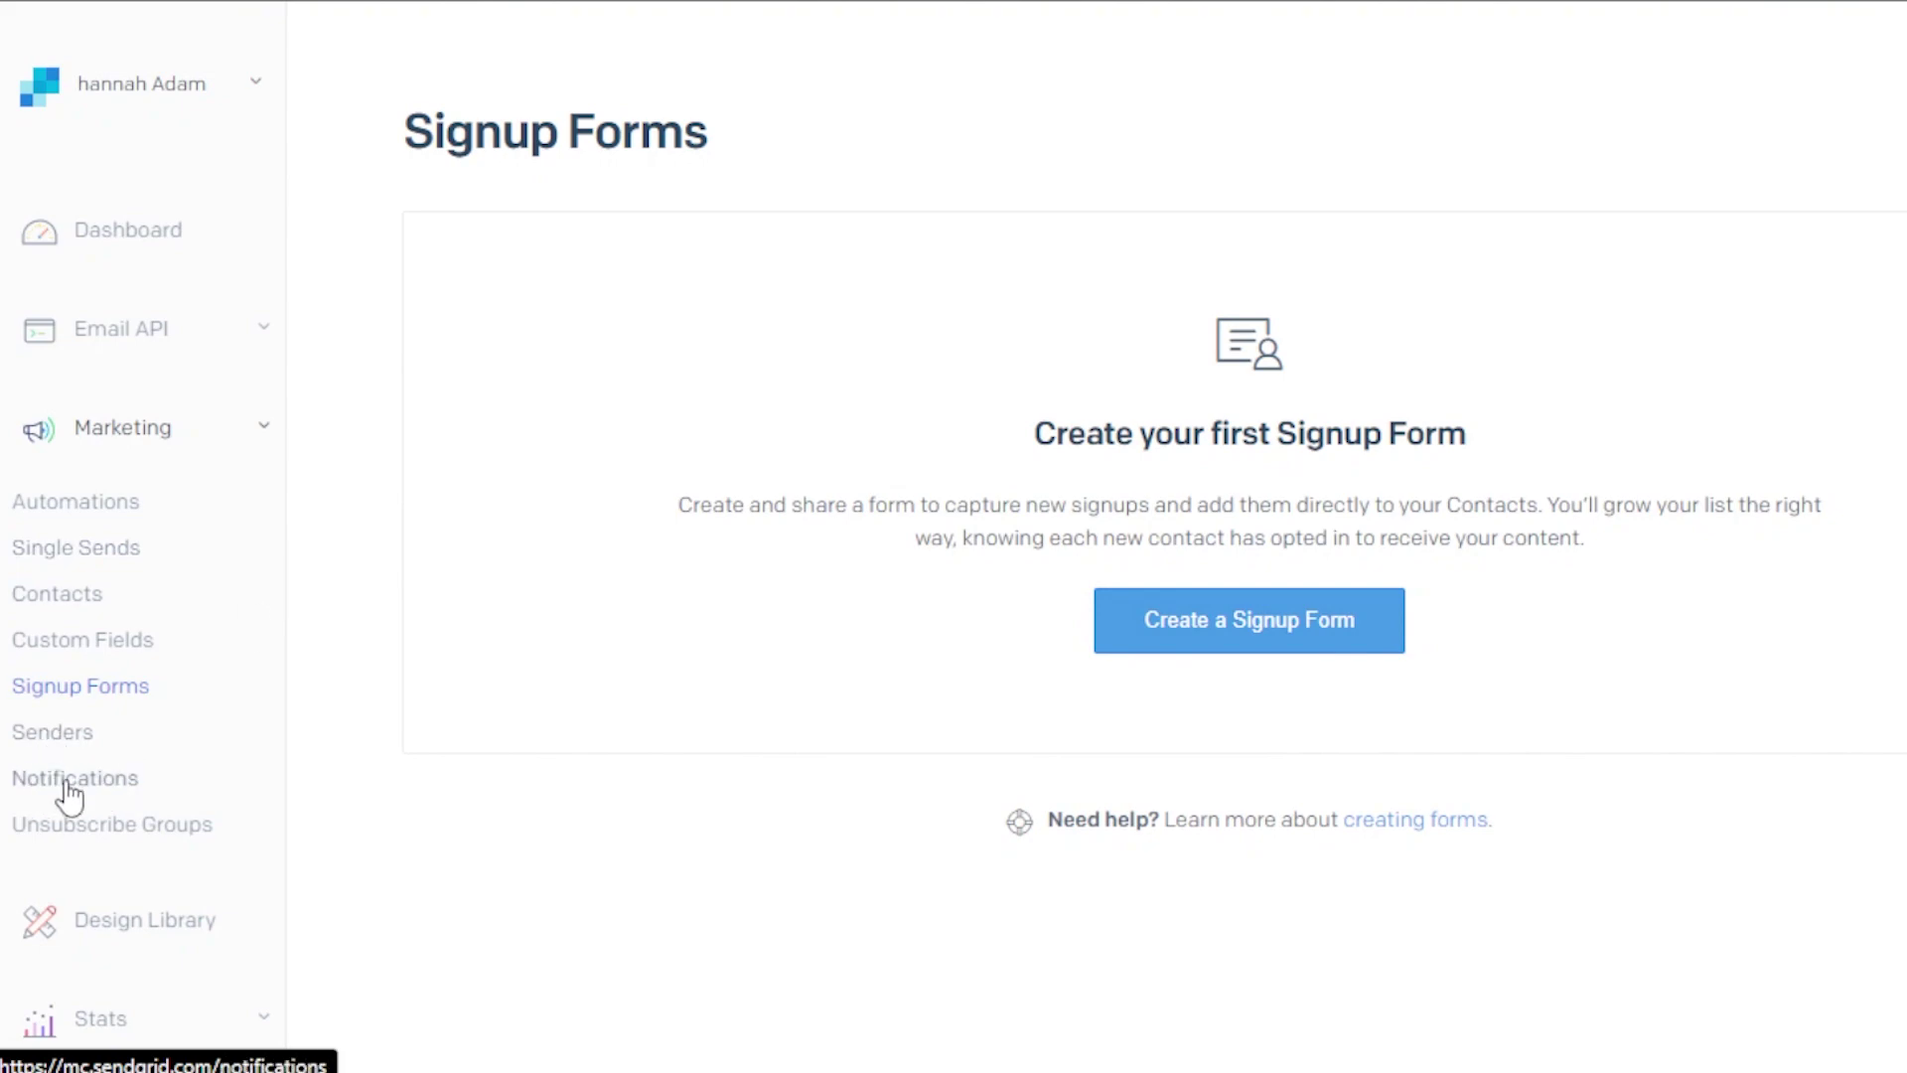
click(106, 931)
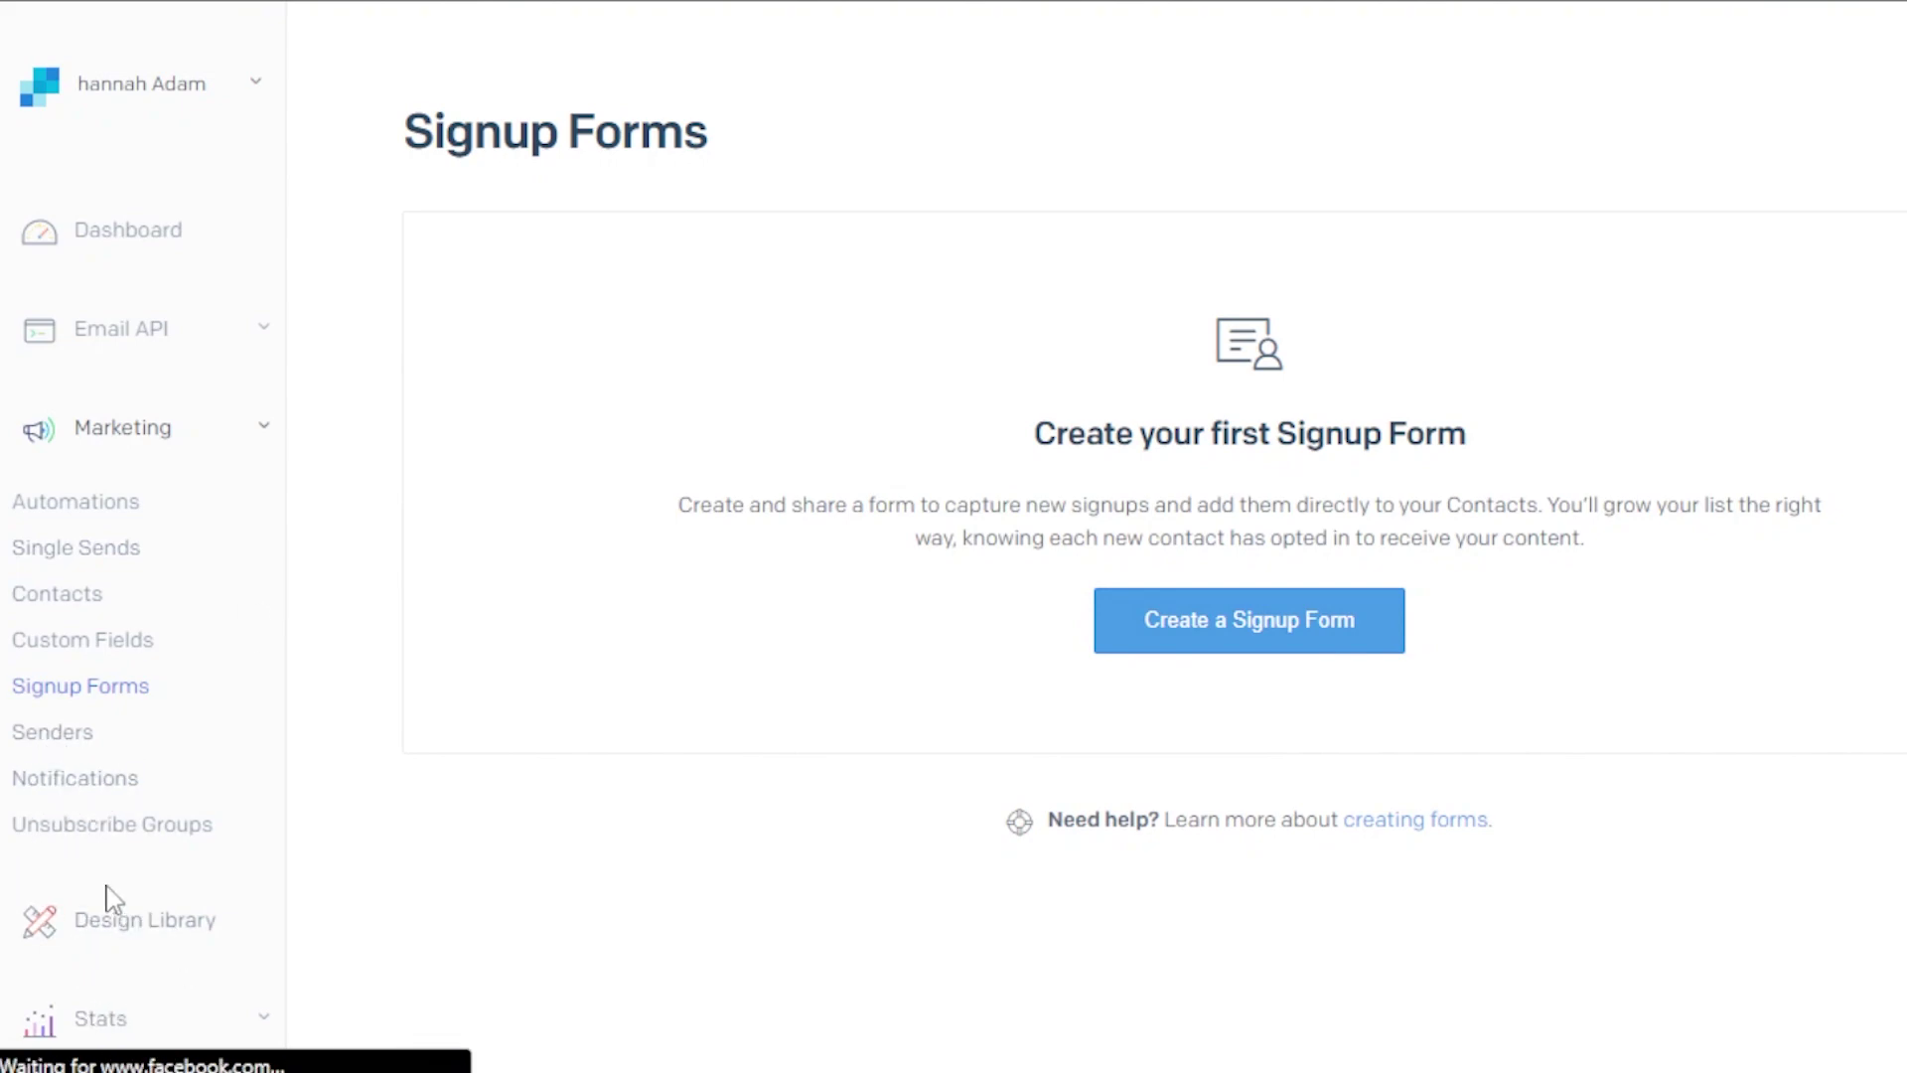
Expand the Stats section in the sidebar and scroll the Signup Forms page
click(88, 1022)
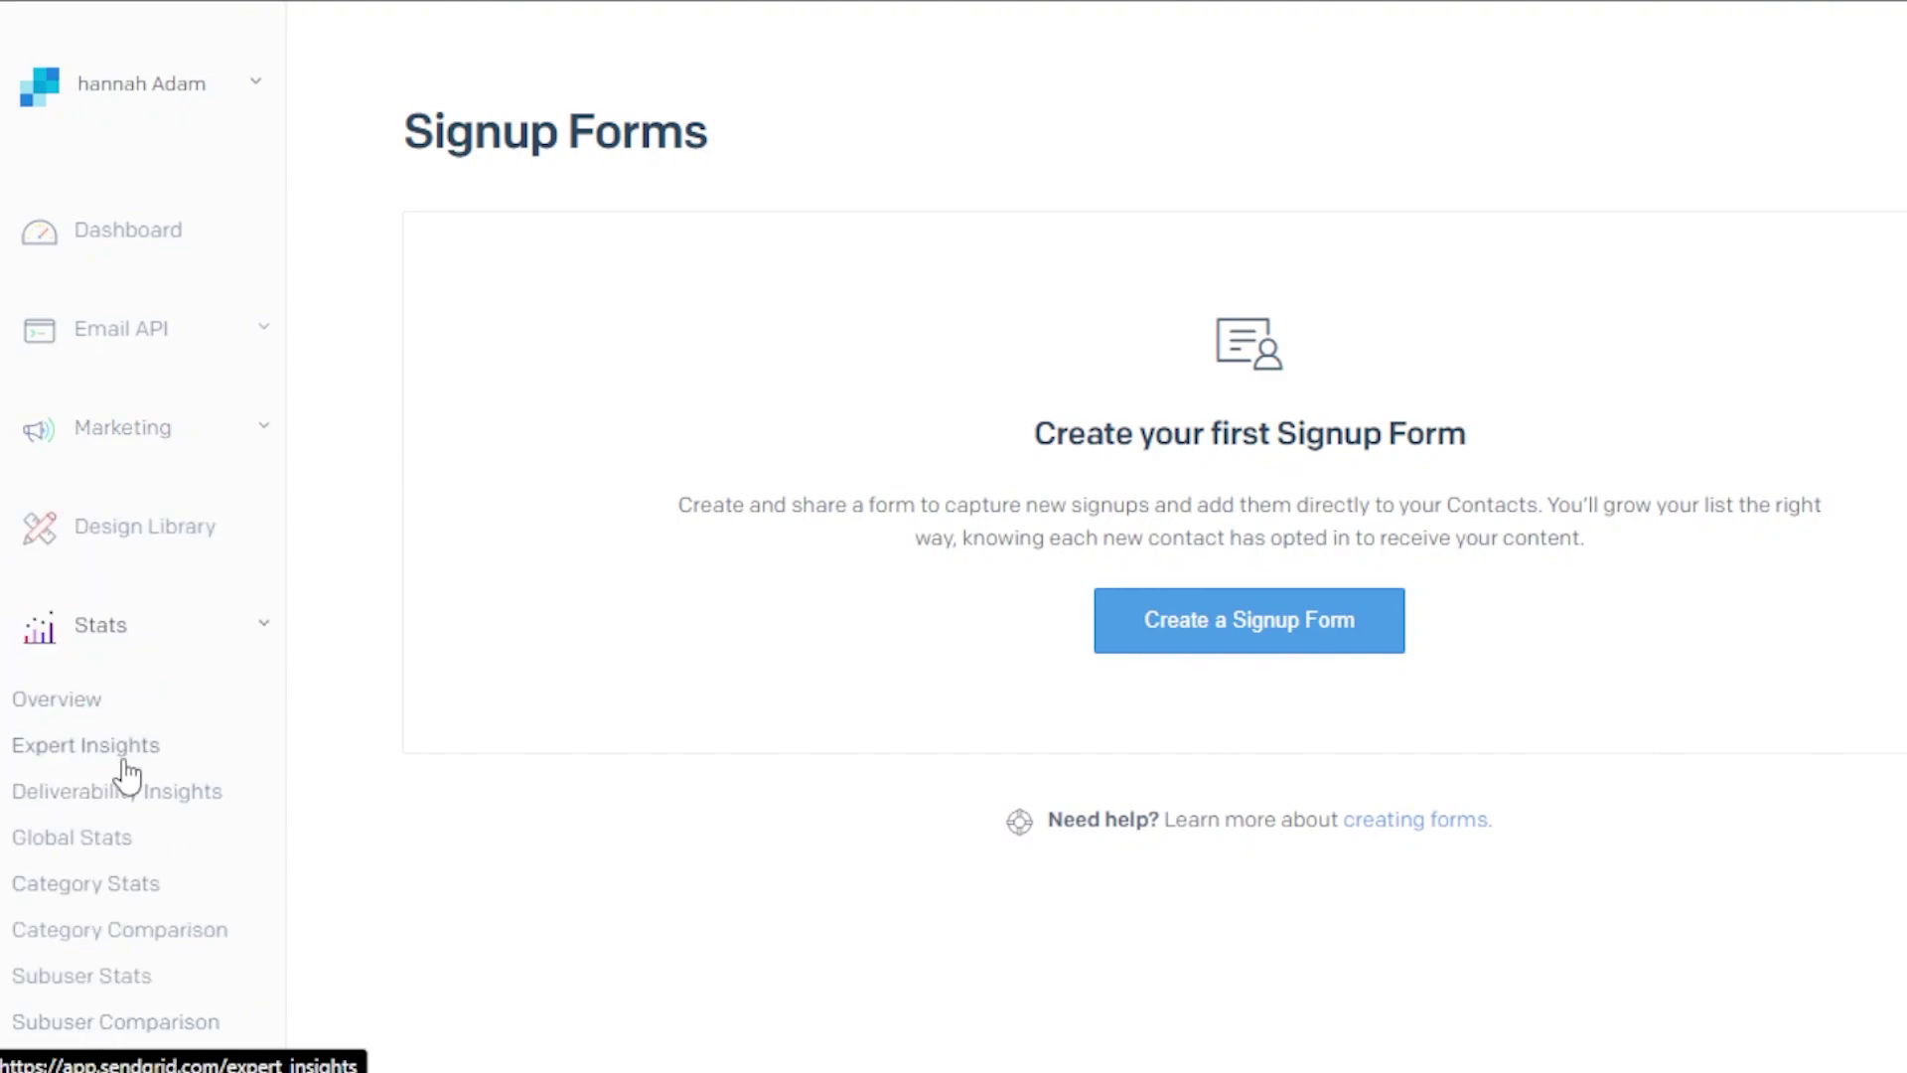
scroll(717, 552, down, 6)
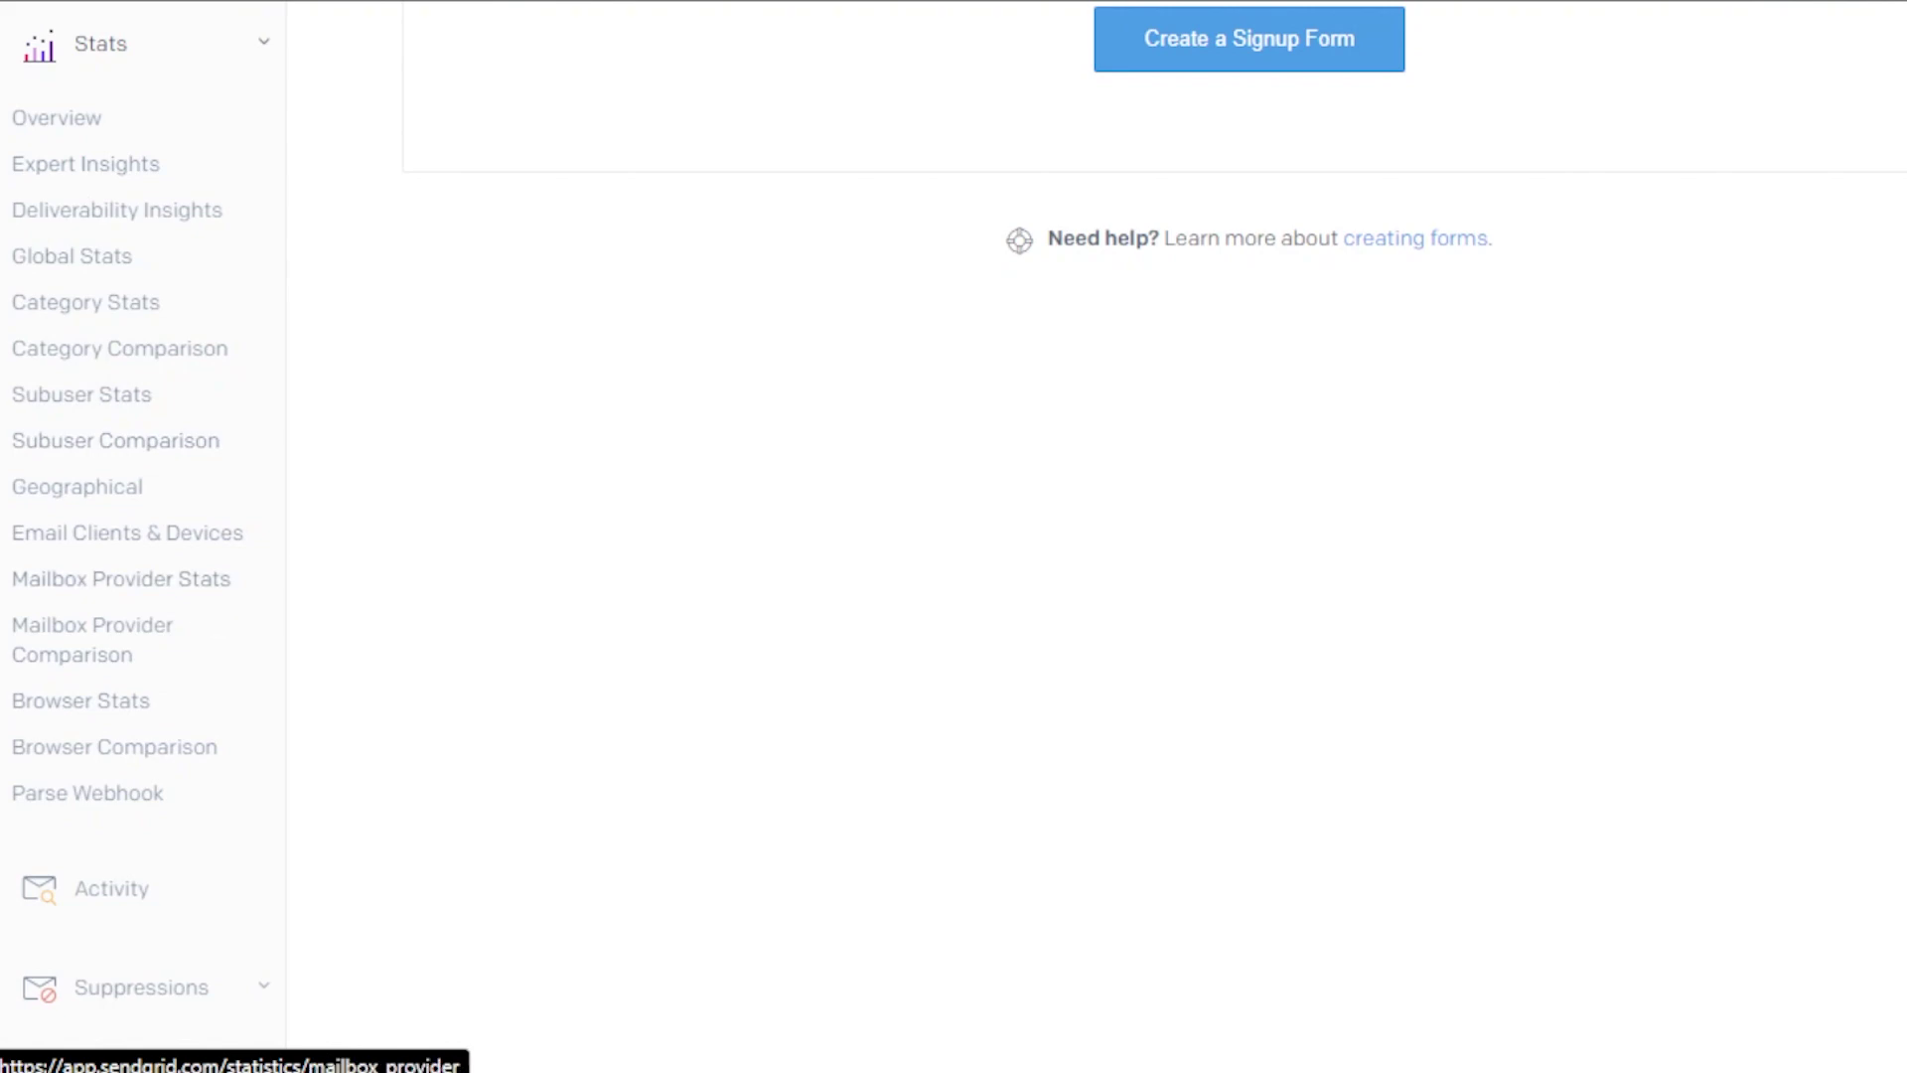
scroll(954, 537, up, 5)
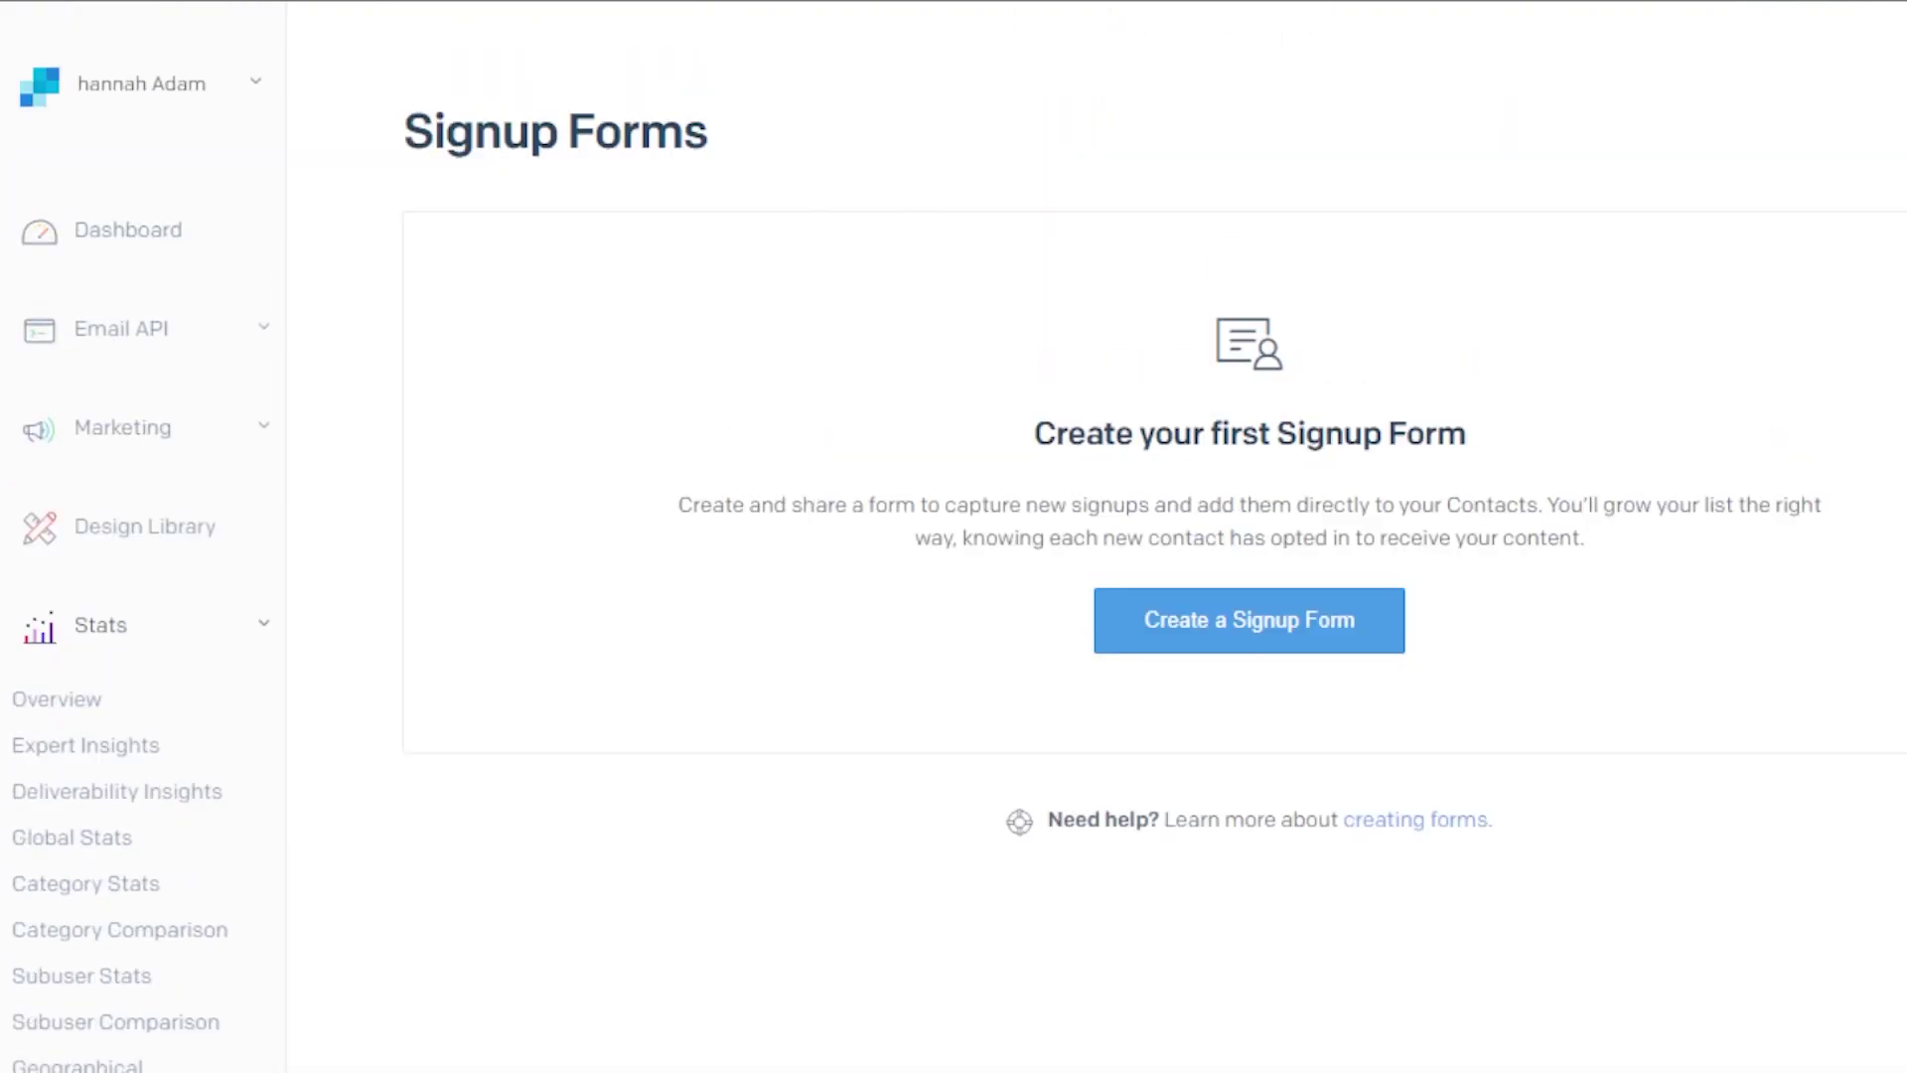
scroll(954, 537, down, 10)
scroll(953, 536, up, 10)
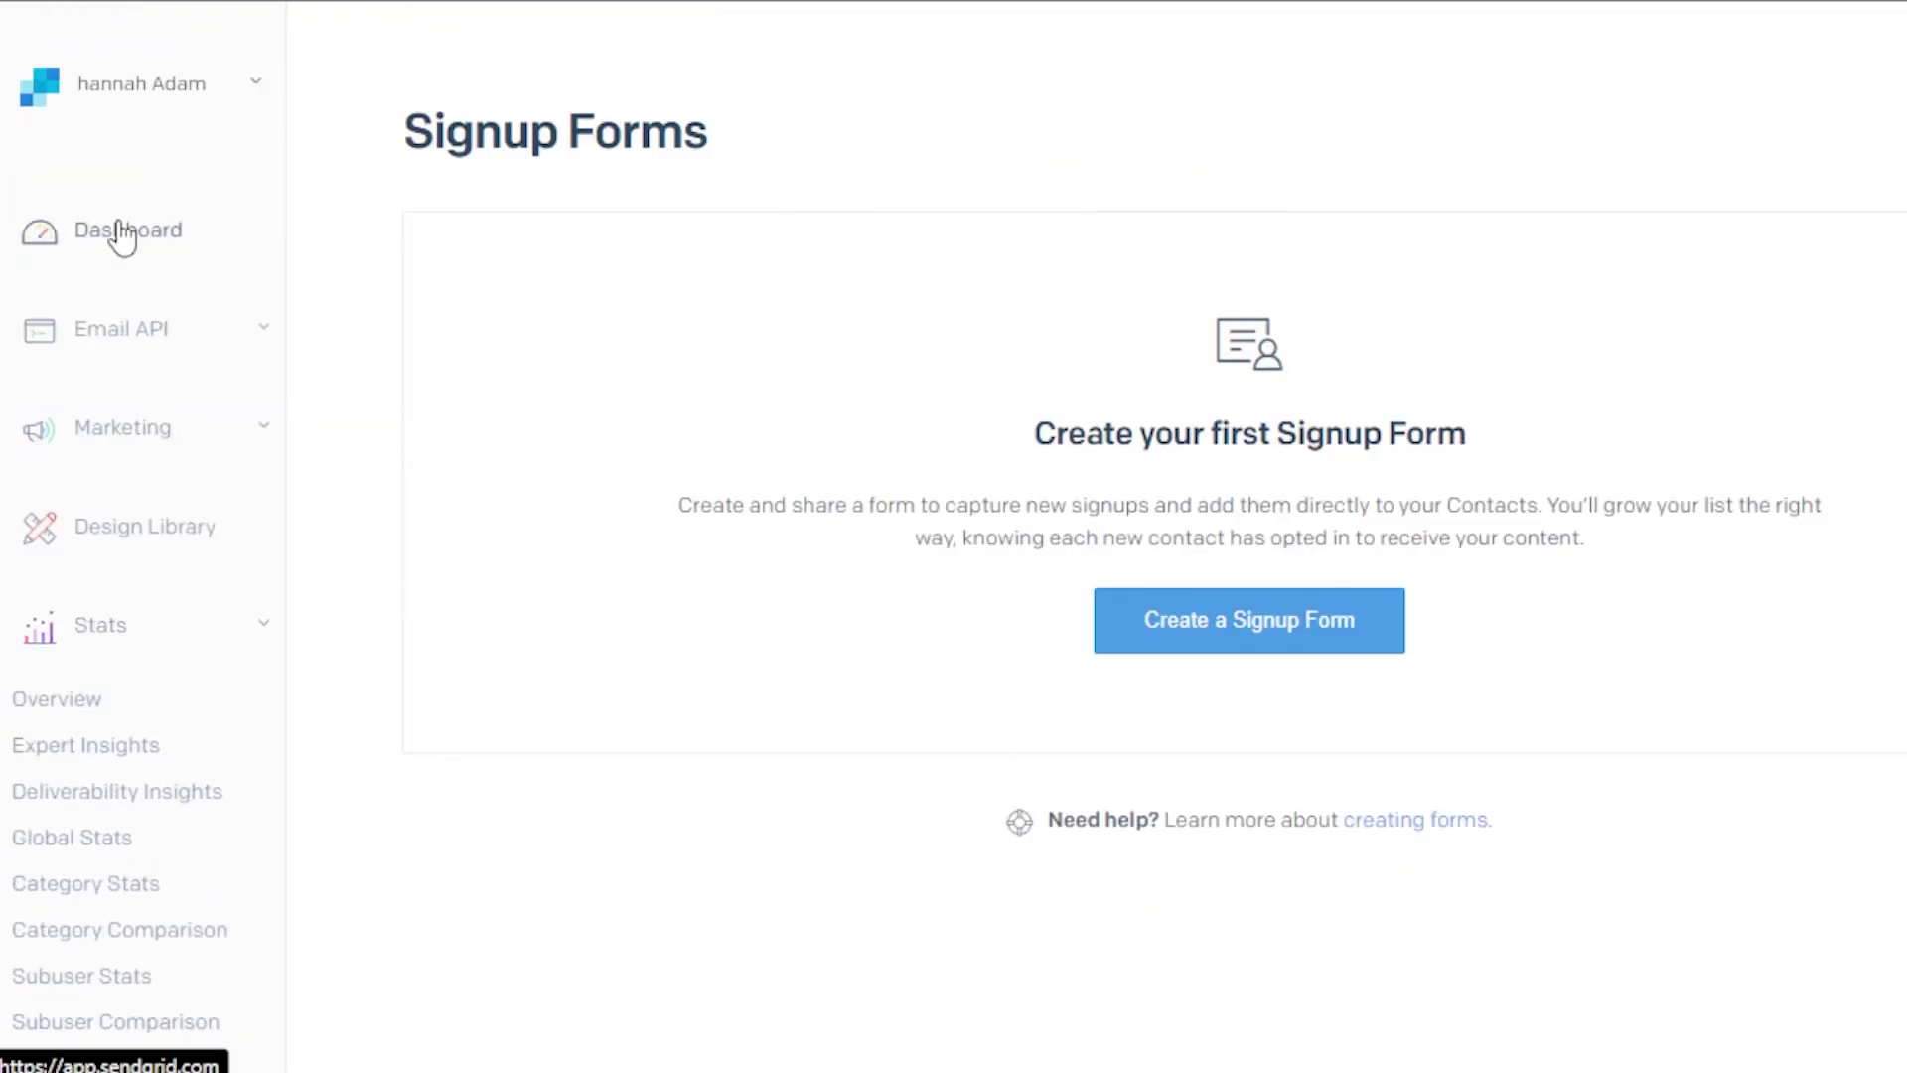
Go to the Dashboard and scroll through the Set up account guide to the email sending options
click(122, 235)
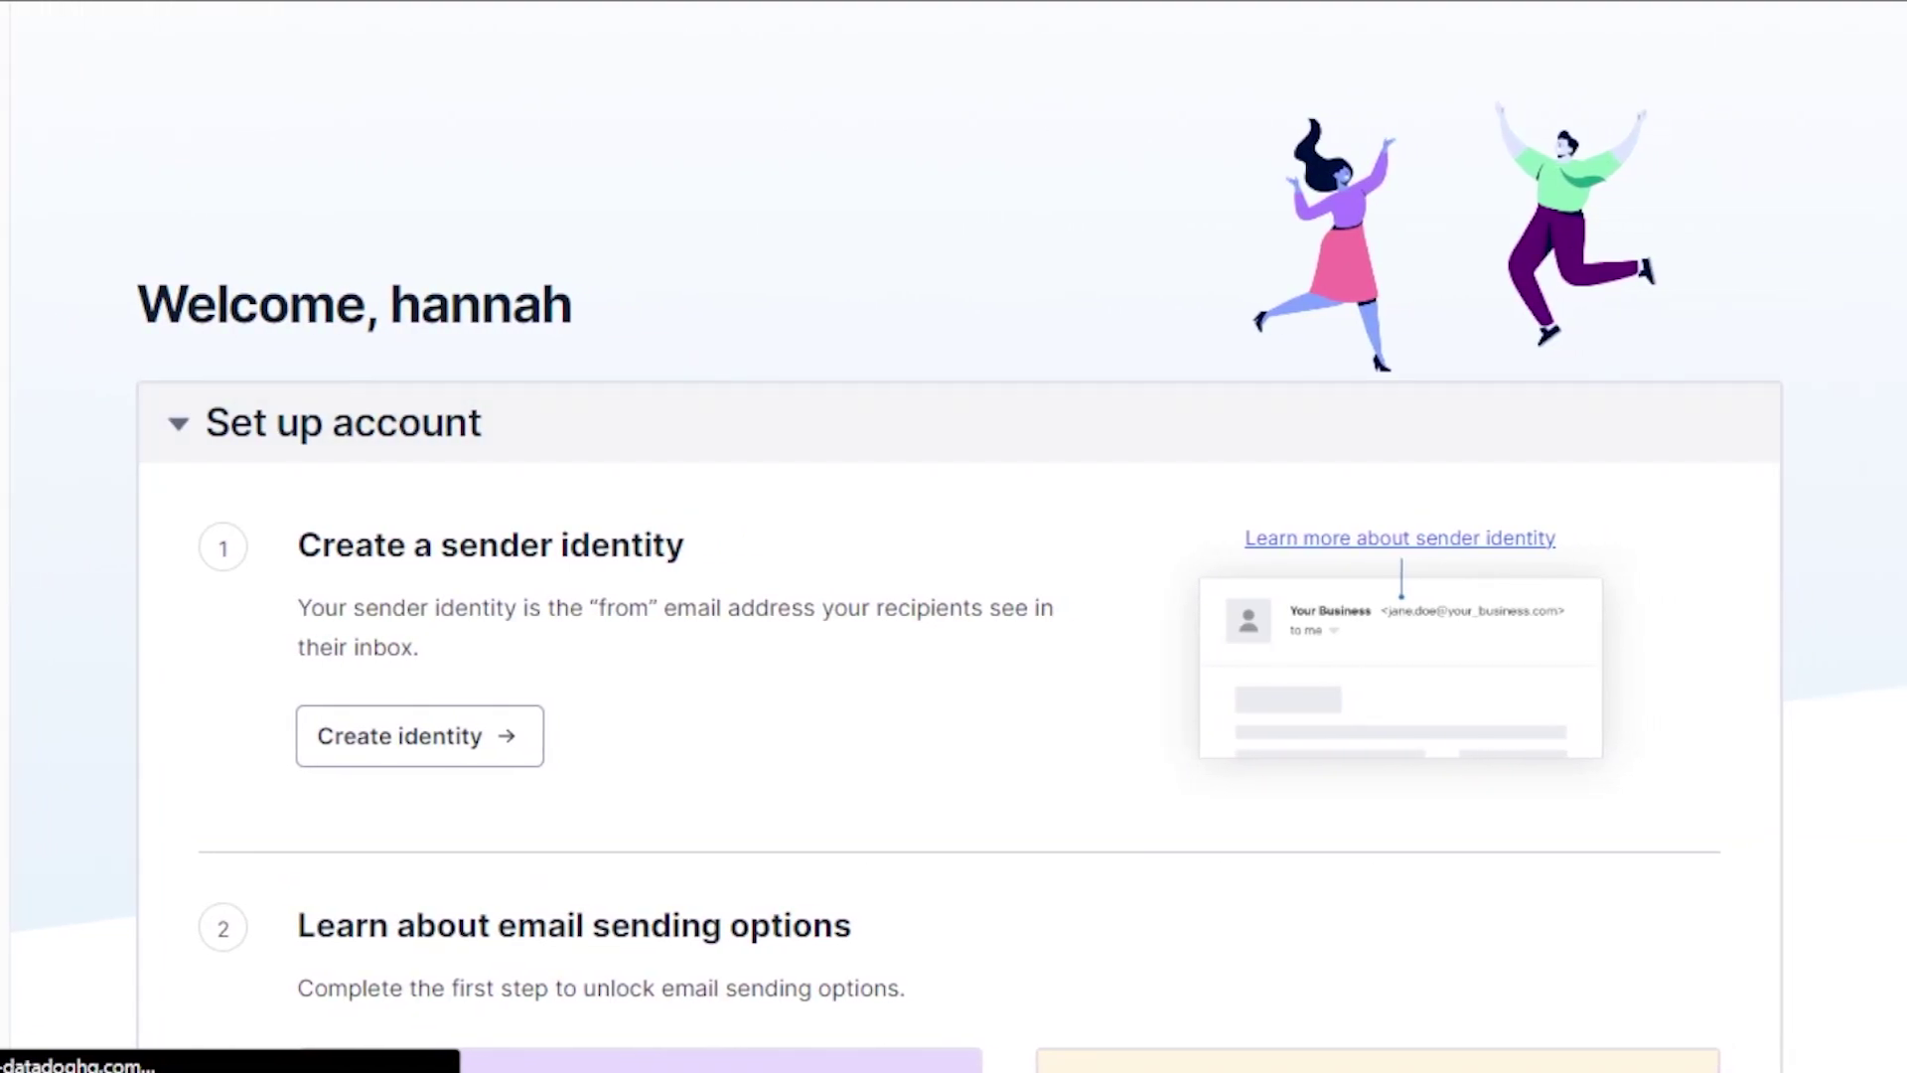
scroll(953, 537, down, 10)
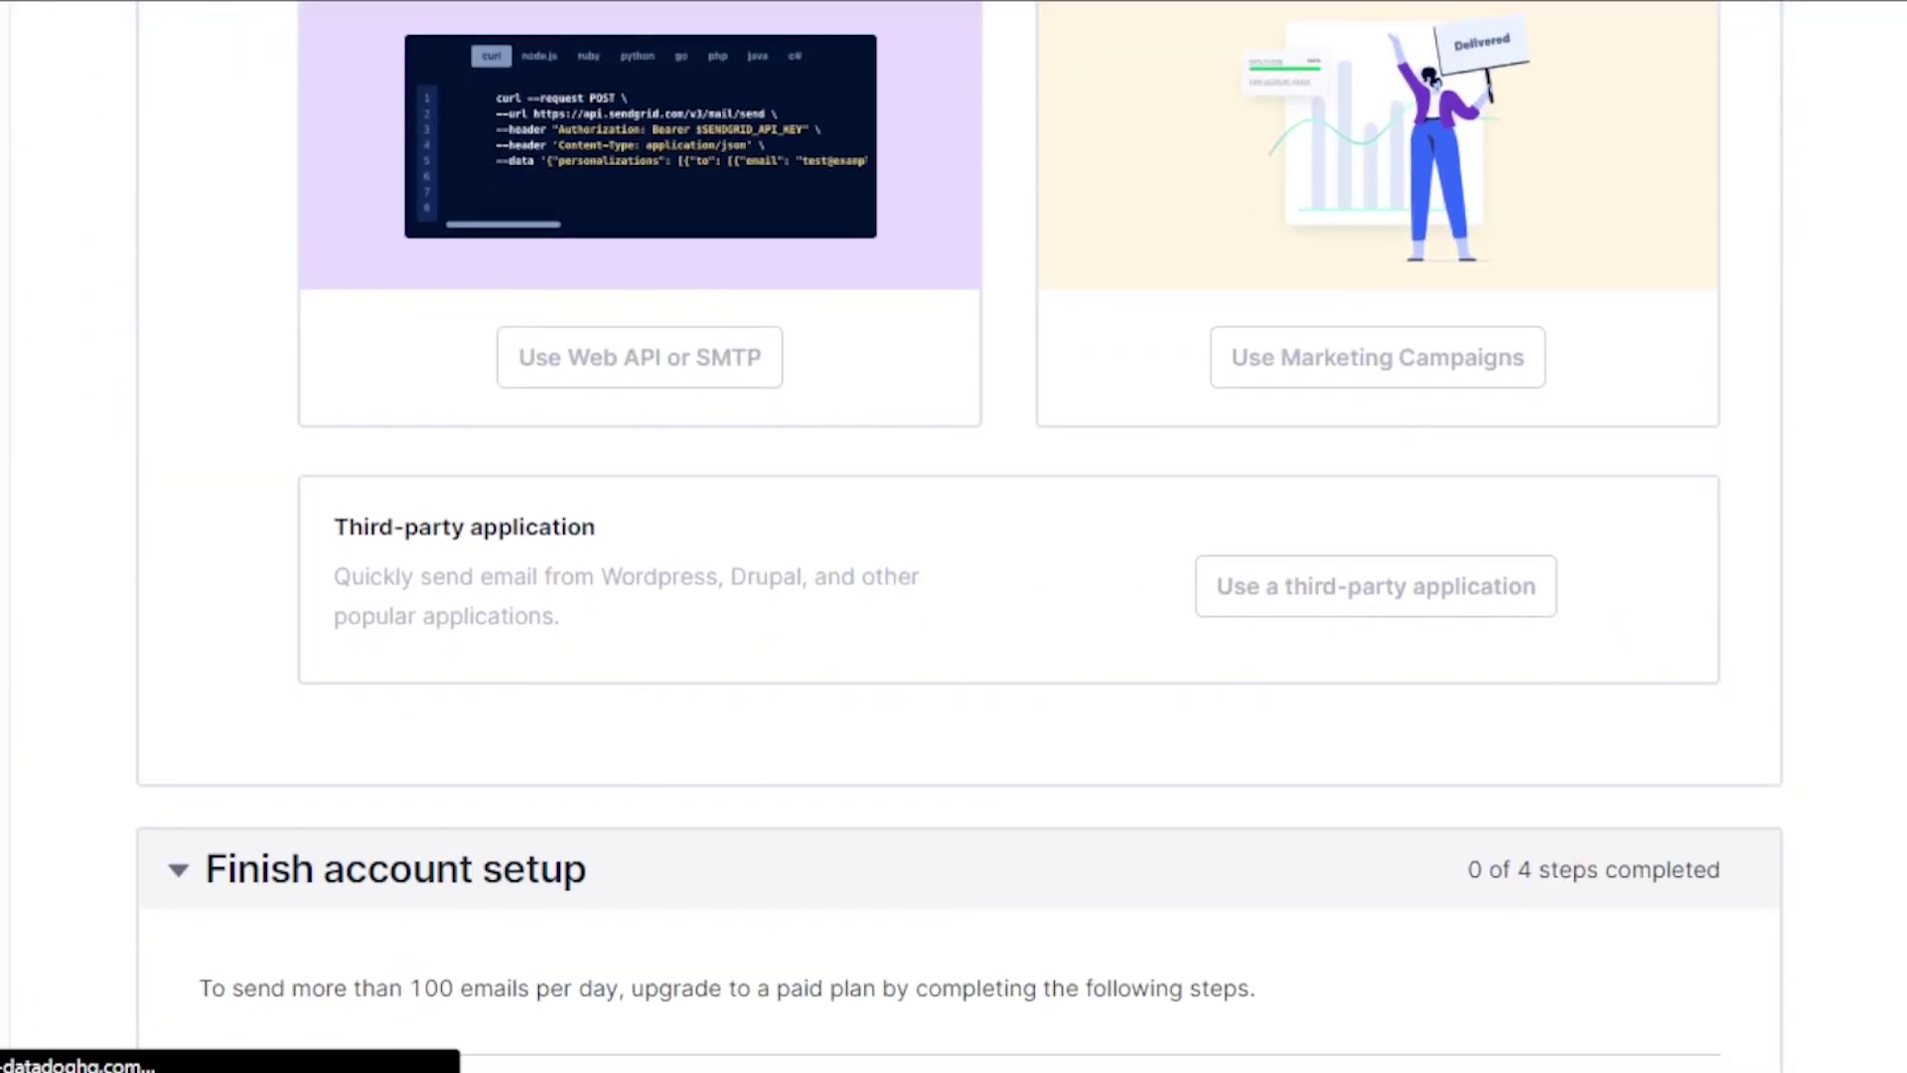
scroll(953, 536, down, 5)
scroll(954, 537, up, 11)
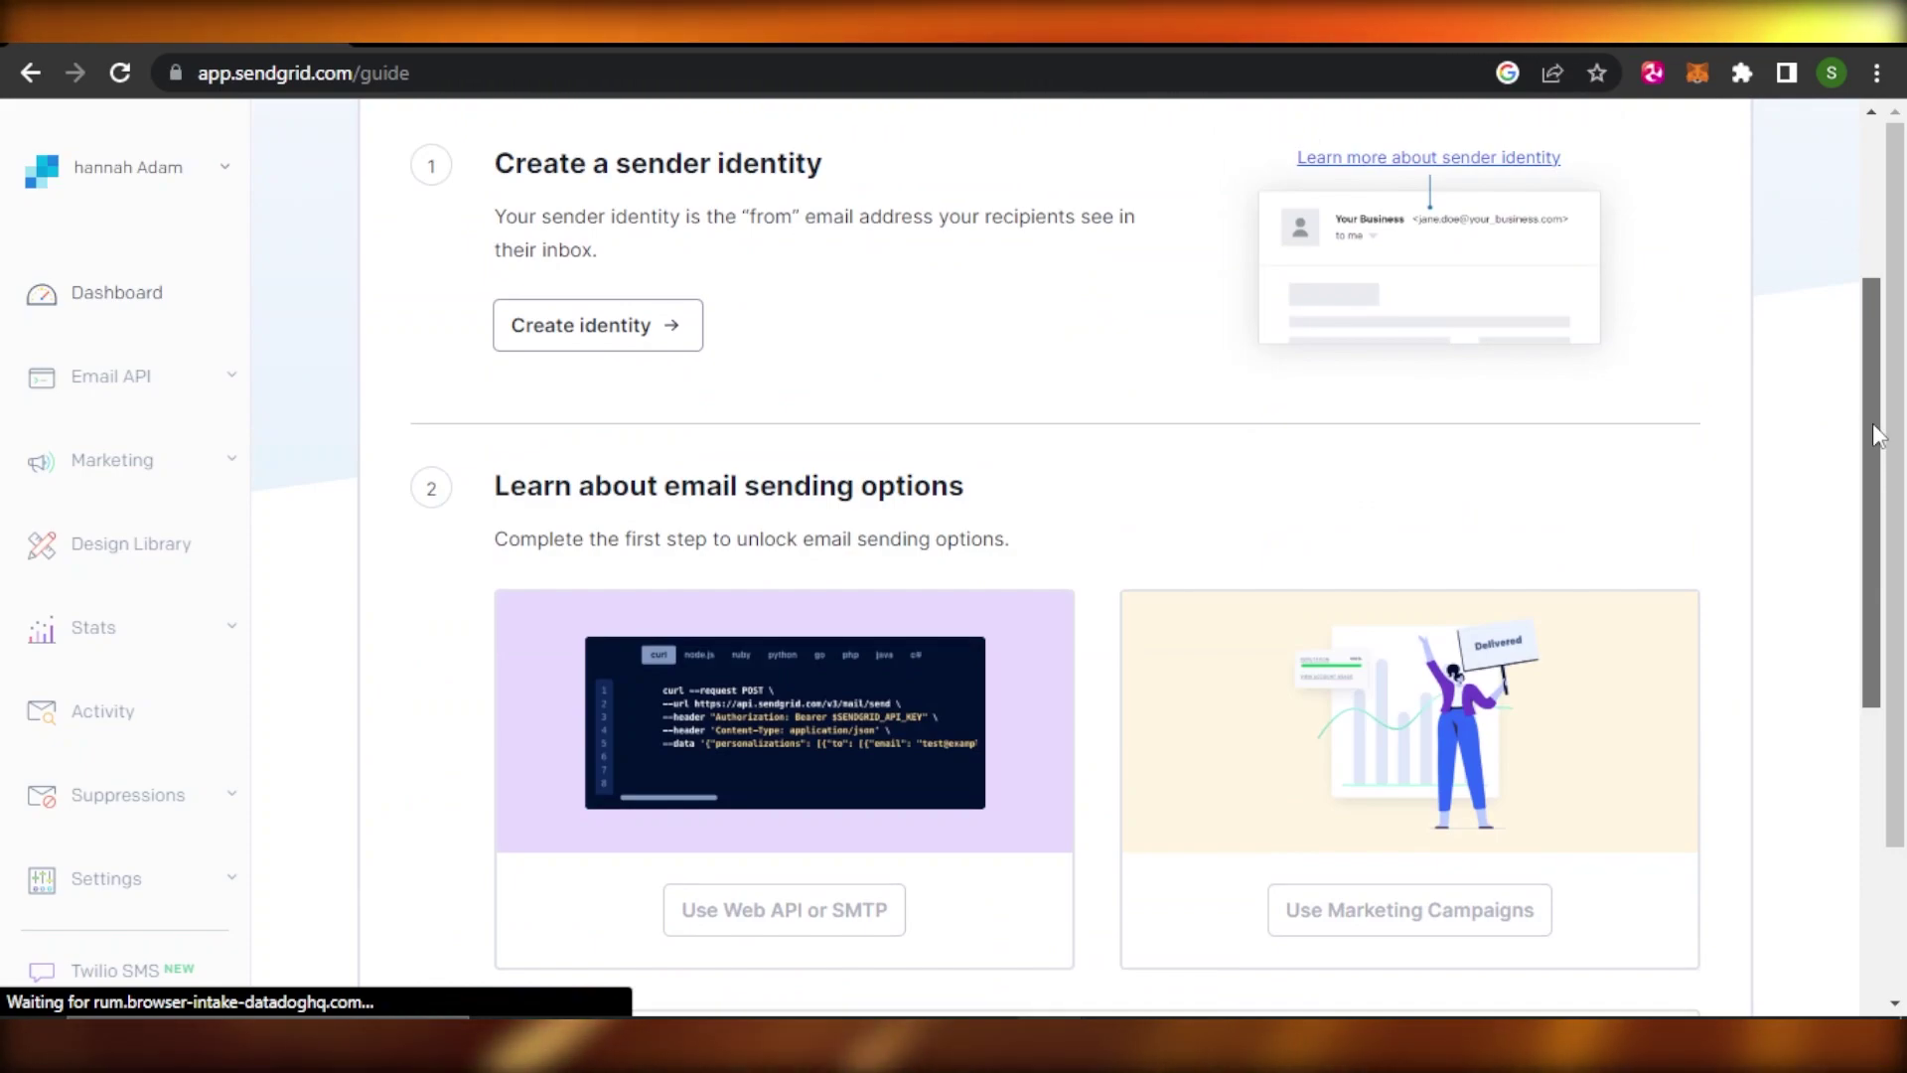
drag(1873, 423, 1875, 570)
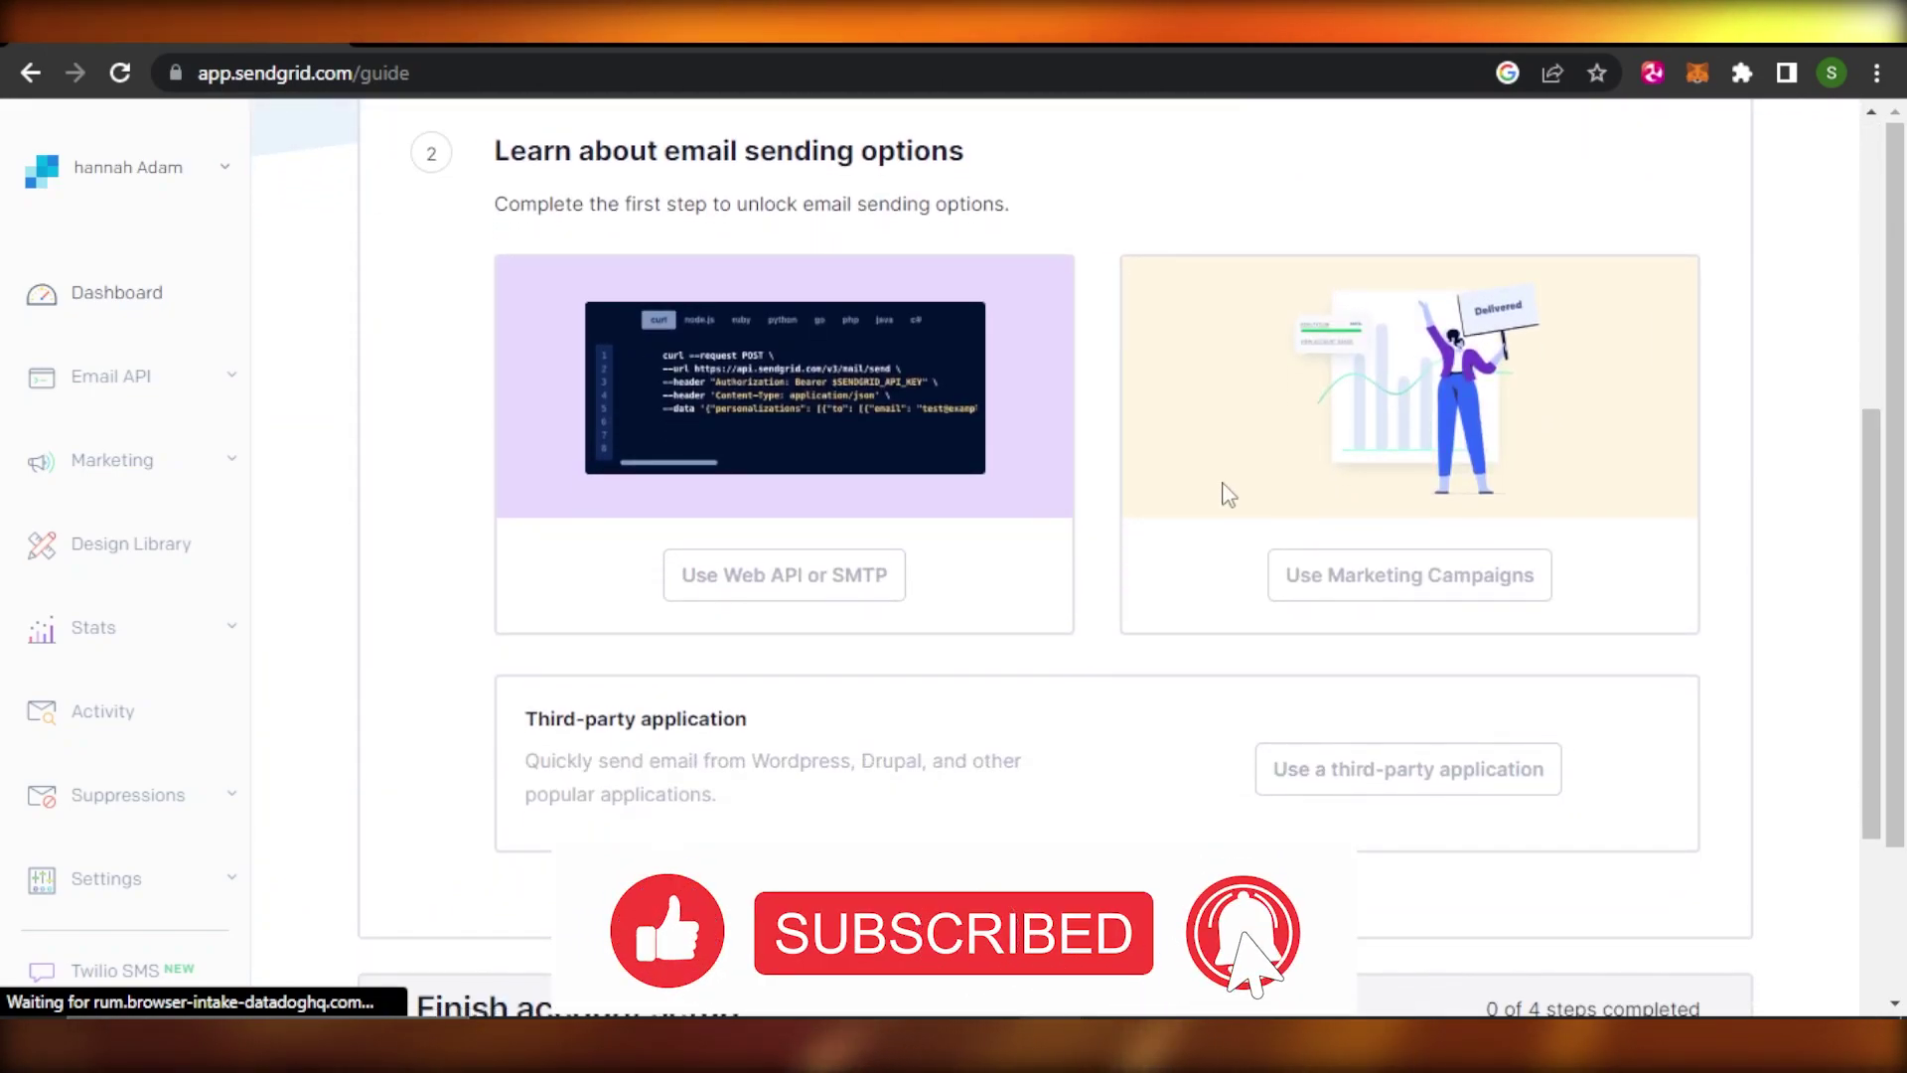